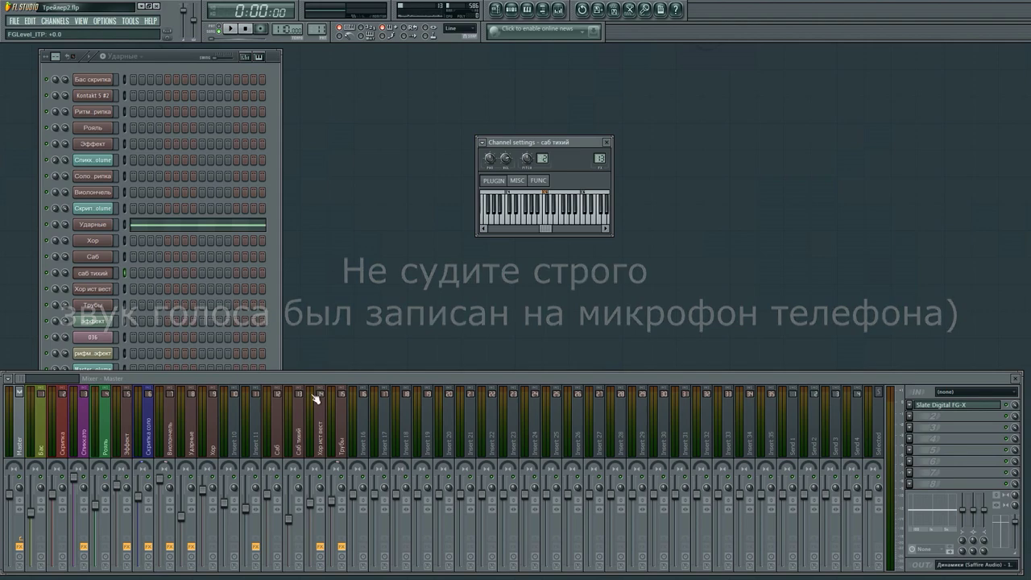
Open the playlist, go to the beginning of the arrangement and start song playback.
mouse_move(316, 379)
mouse_down()
mouse_move(318, 368)
mouse_move(319, 383)
mouse_up()
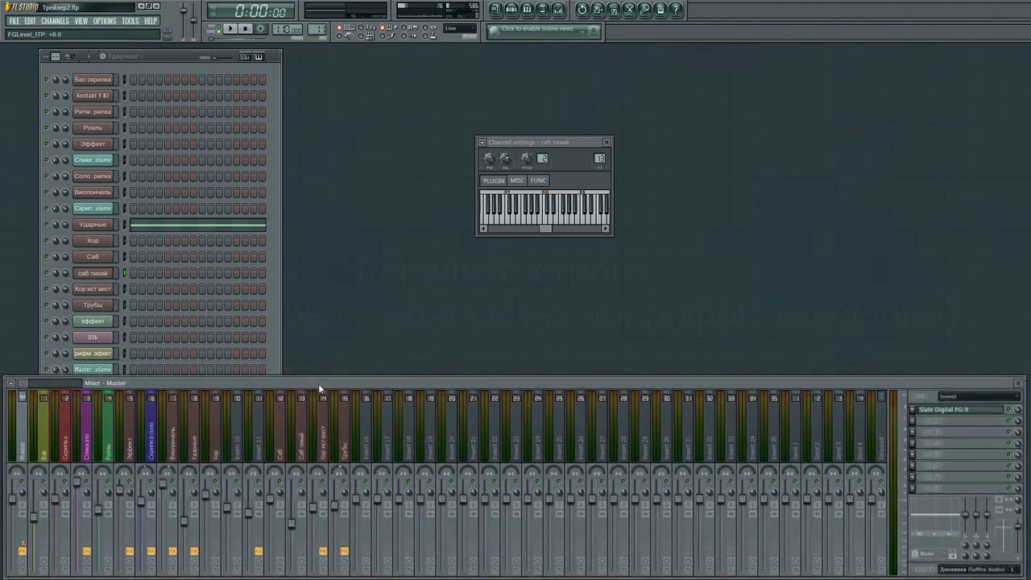
click(495, 12)
scroll(206, 71, up, 4)
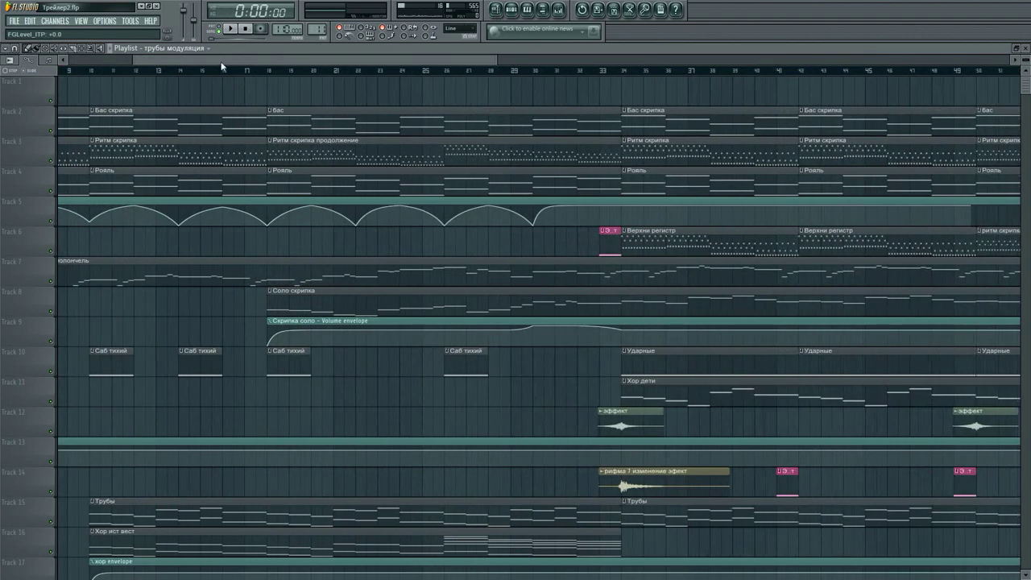
drag(221, 62, 157, 62)
click(230, 30)
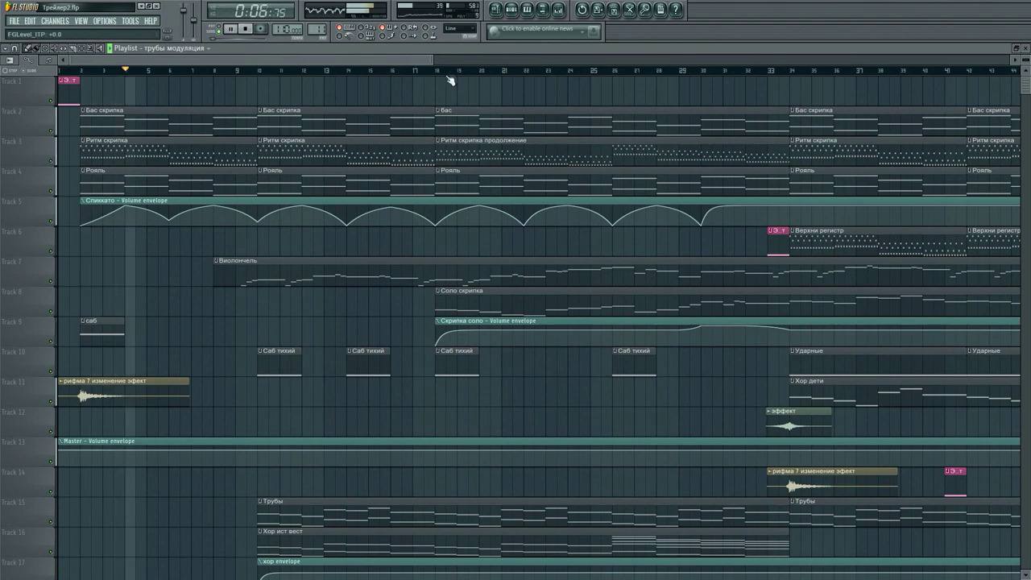
Examine the opening sections of the arrangement across all playlist tracks while the song plays.
scroll(448, 77, down, 3)
scroll(449, 76, down, 2)
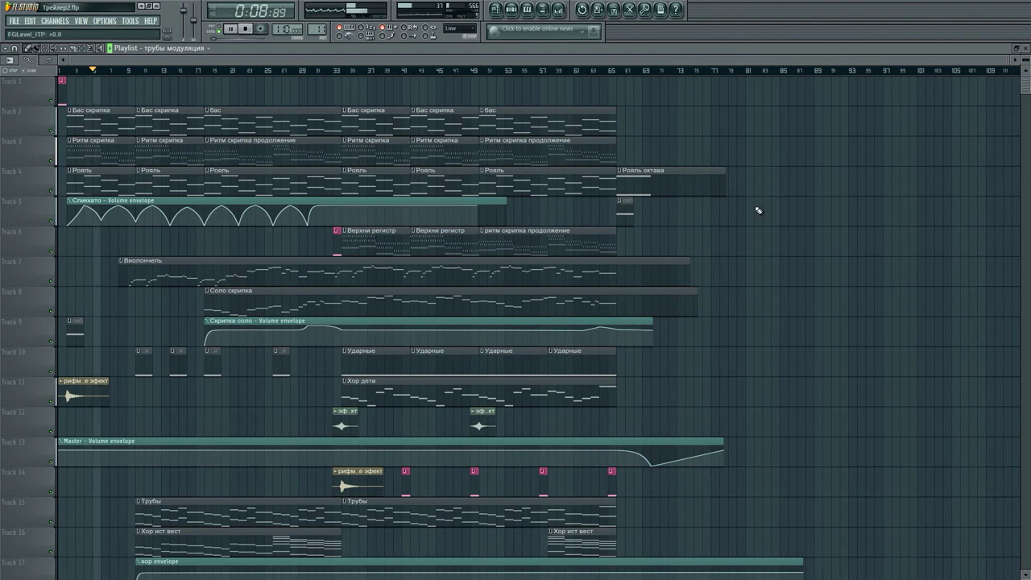
scroll(577, 238, down, 1)
scroll(577, 239, down, 3)
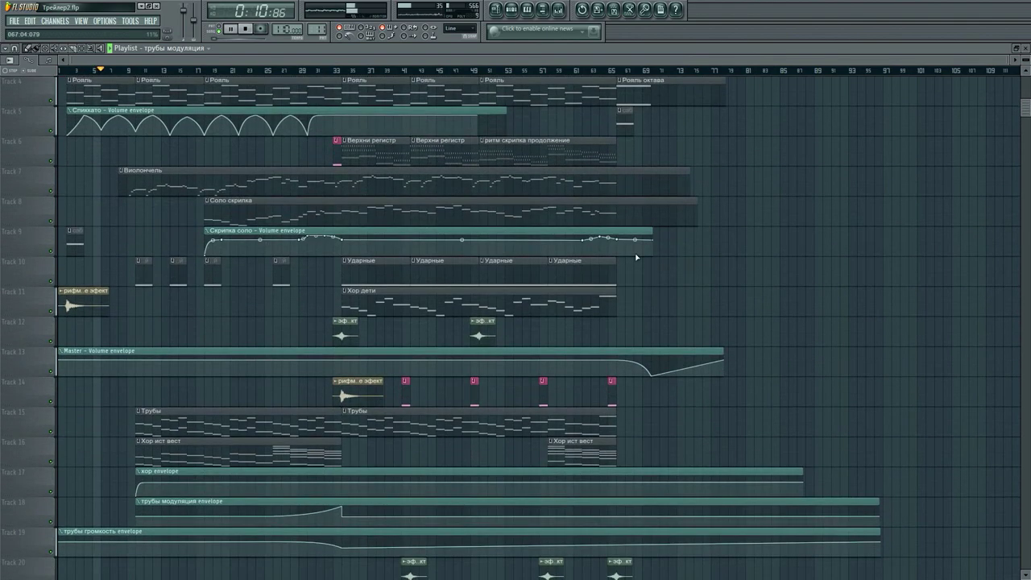
scroll(658, 260, down, 7)
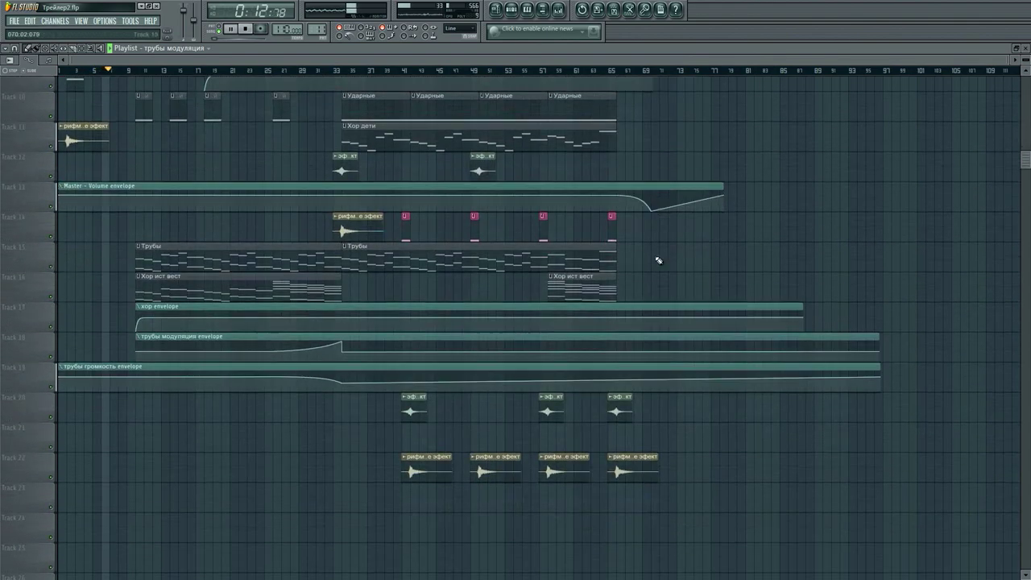
scroll(658, 260, up, 10)
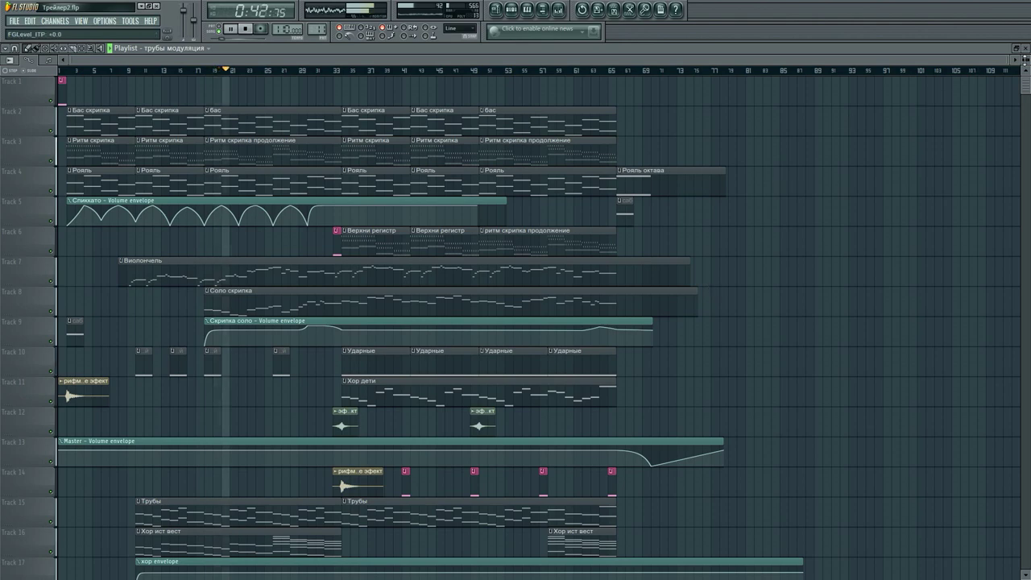
scroll(346, 71, up, 3)
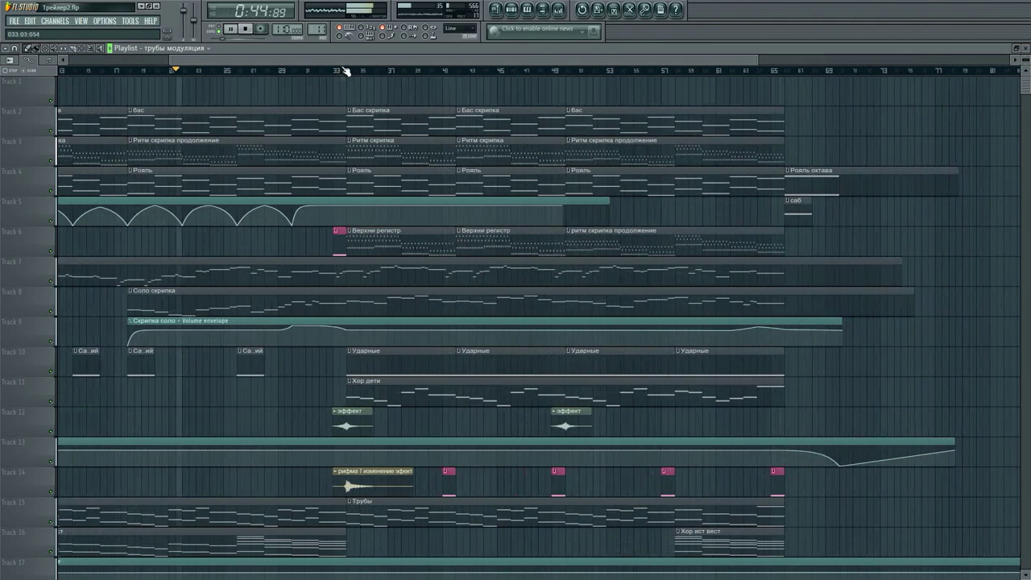
drag(349, 61, 173, 58)
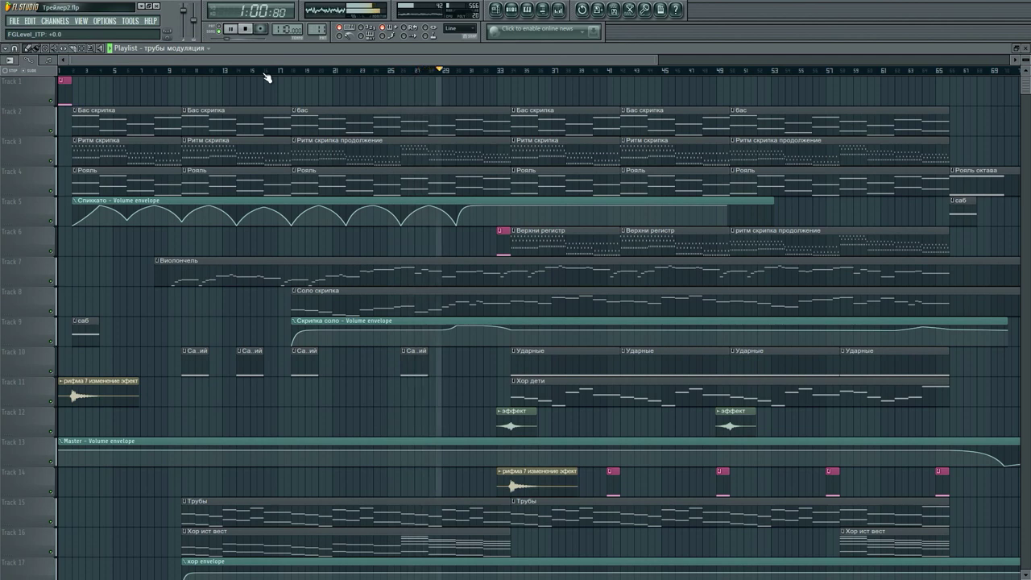
scroll(271, 92, down, 4)
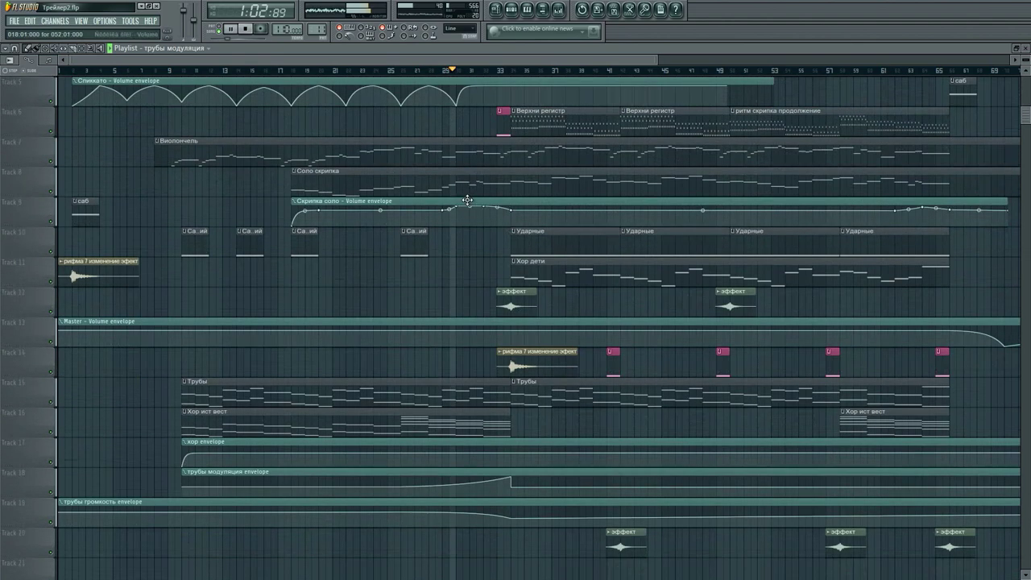
scroll(403, 186, up, 4)
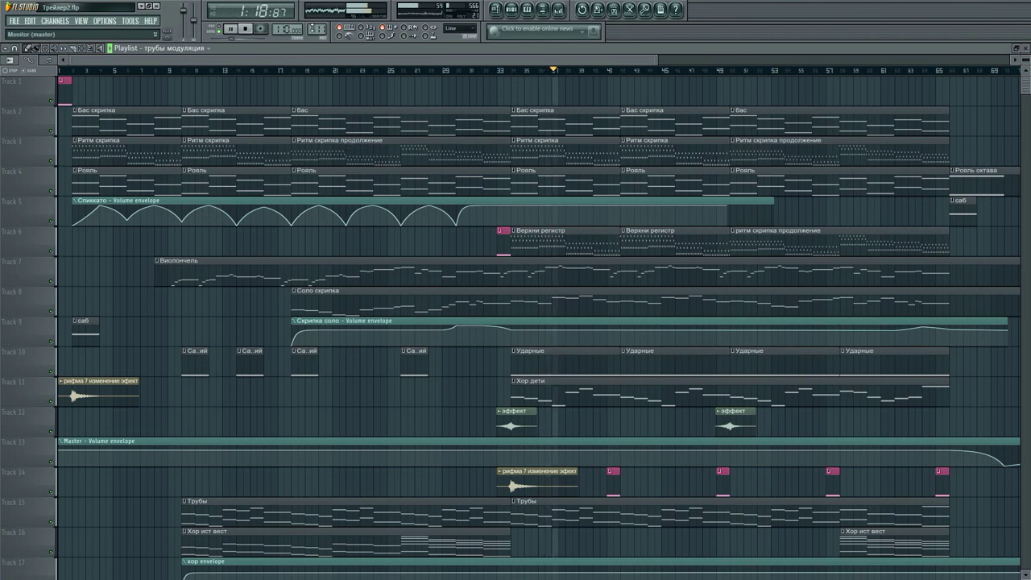
Follow the remaining playback to the song's ending, checking the clips and automation down to Track 22.
scroll(333, 74, down, 4)
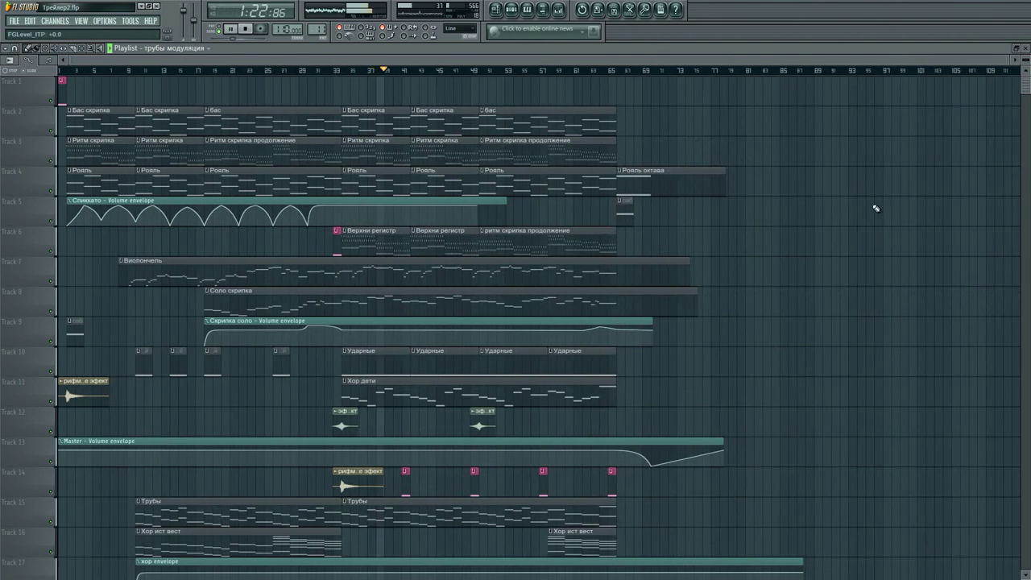
scroll(874, 207, down, 3)
scroll(876, 209, down, 6)
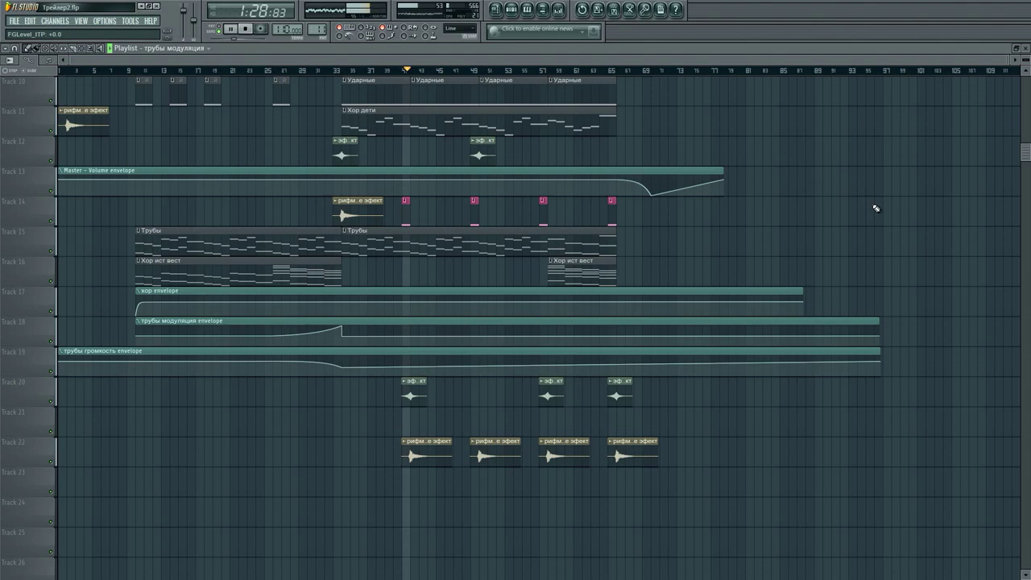
scroll(876, 209, up, 9)
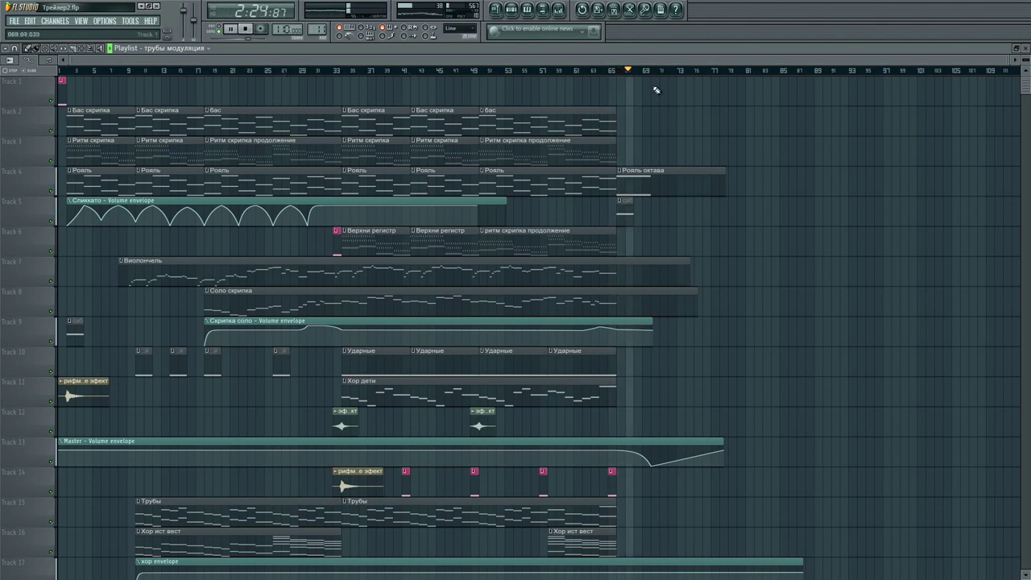
scroll(666, 76, up, 3)
scroll(897, 333, down, 2)
scroll(897, 333, down, 5)
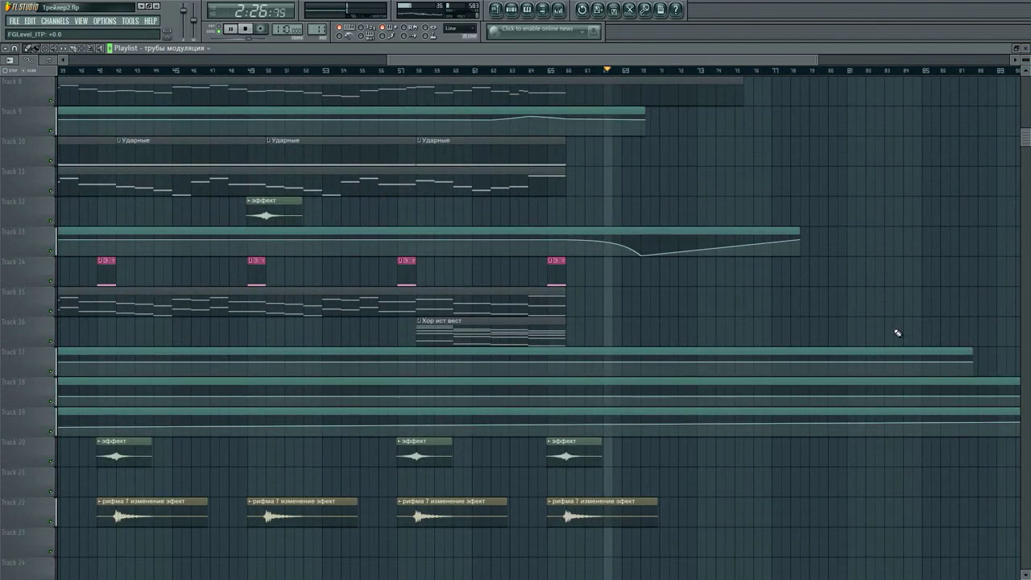
scroll(878, 314, up, 7)
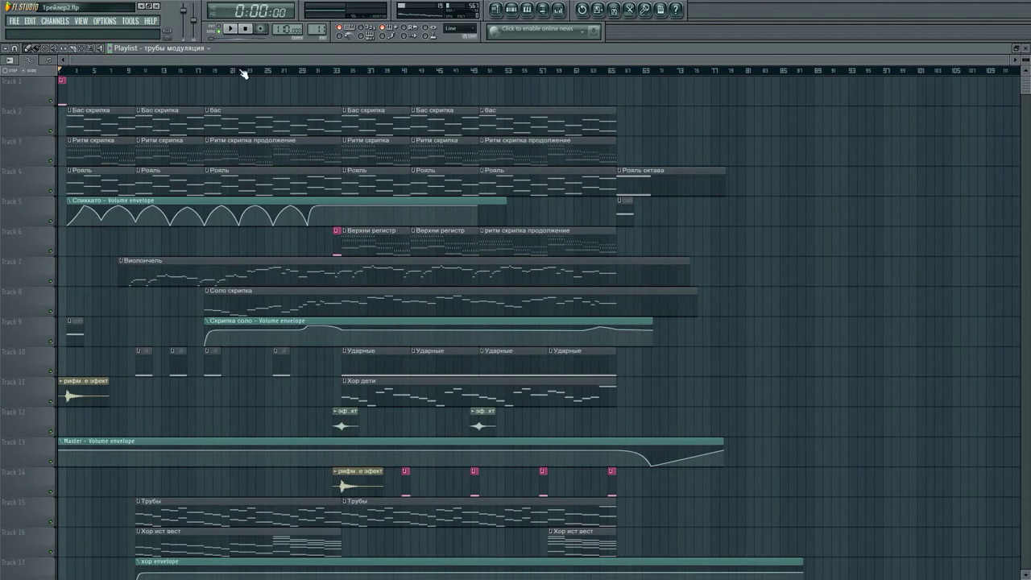
Mute playlist tracks 1 to 12.
click(51, 130)
click(51, 161)
click(52, 191)
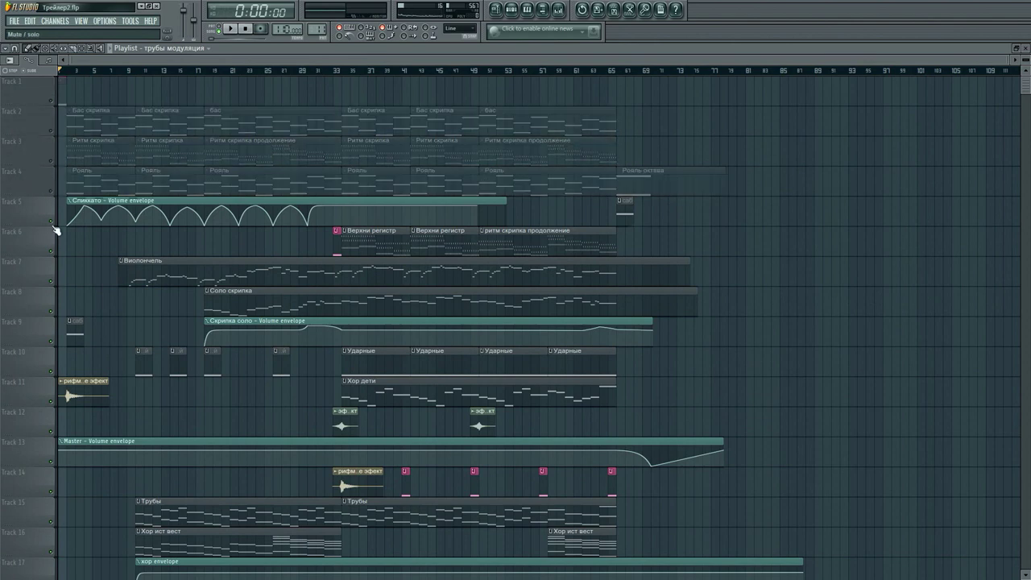
click(53, 222)
click(52, 252)
click(53, 282)
click(54, 312)
click(52, 342)
click(52, 371)
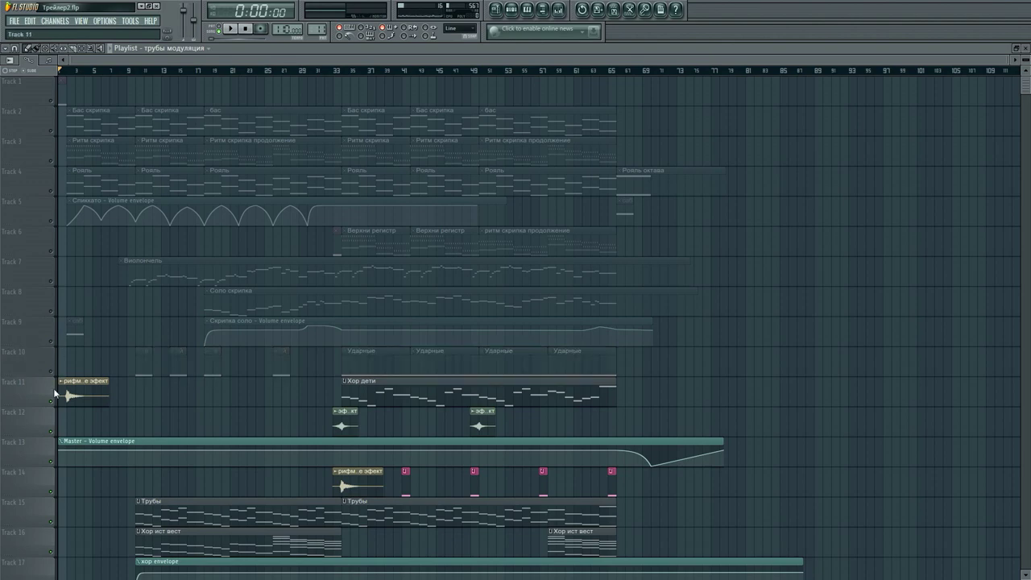
click(53, 401)
Mute the remaining playlist tracks, 13 to 22, including the automation envelopes and effect clips.
scroll(50, 390, down, 4)
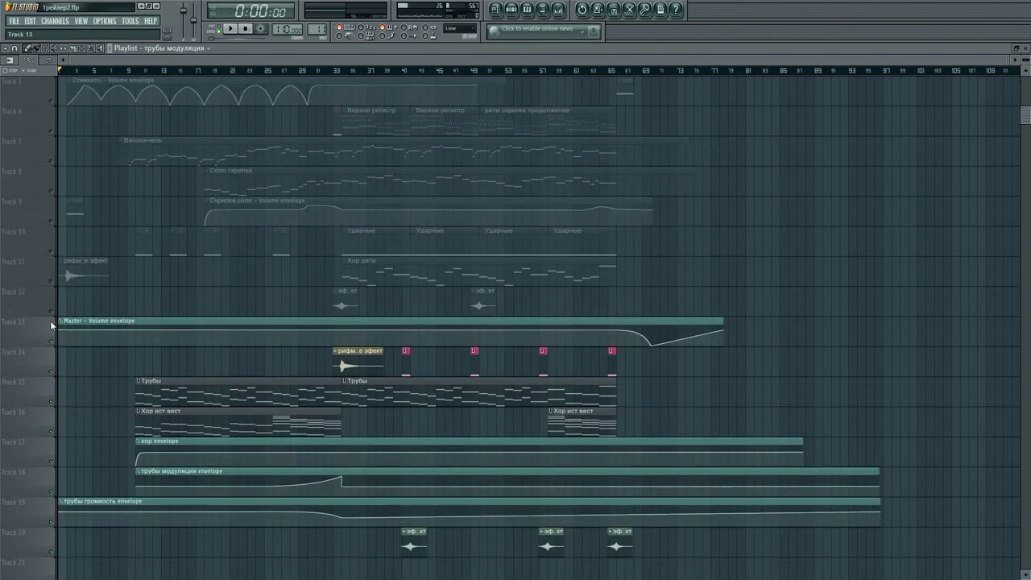
click(53, 311)
click(52, 342)
click(52, 371)
click(52, 401)
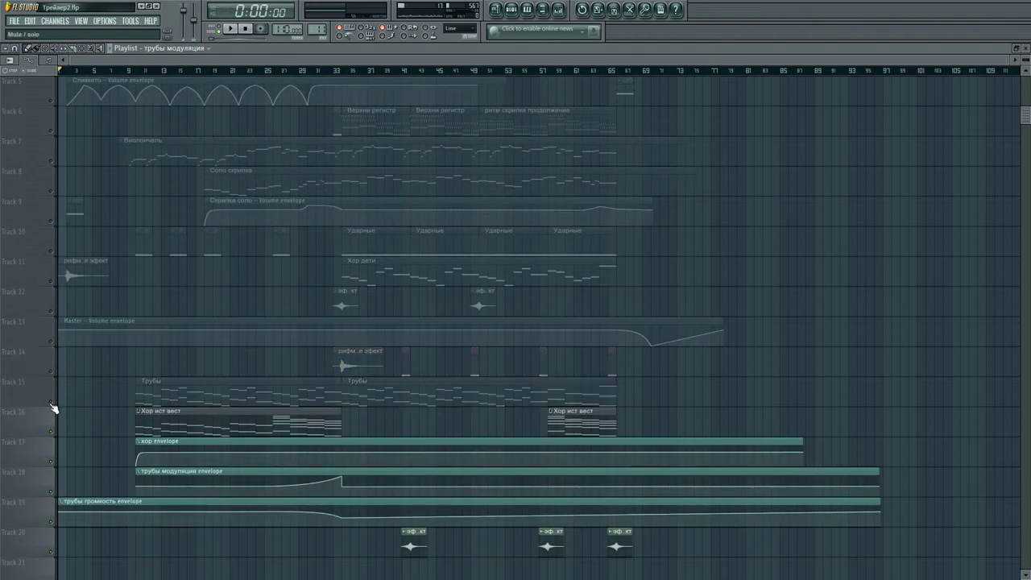
click(53, 432)
click(53, 462)
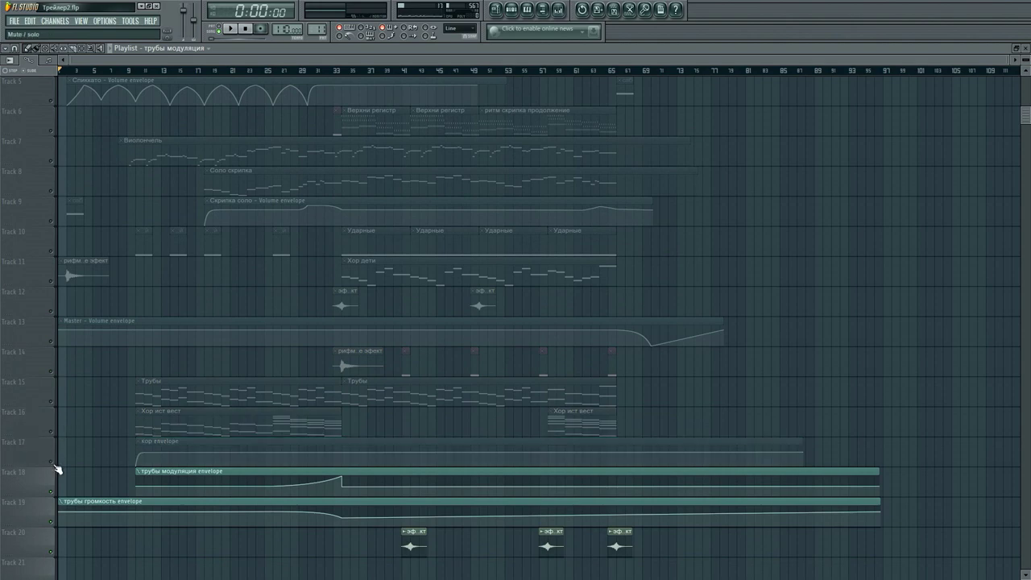
click(53, 491)
click(54, 521)
scroll(112, 447, down, 1)
scroll(112, 447, down, 4)
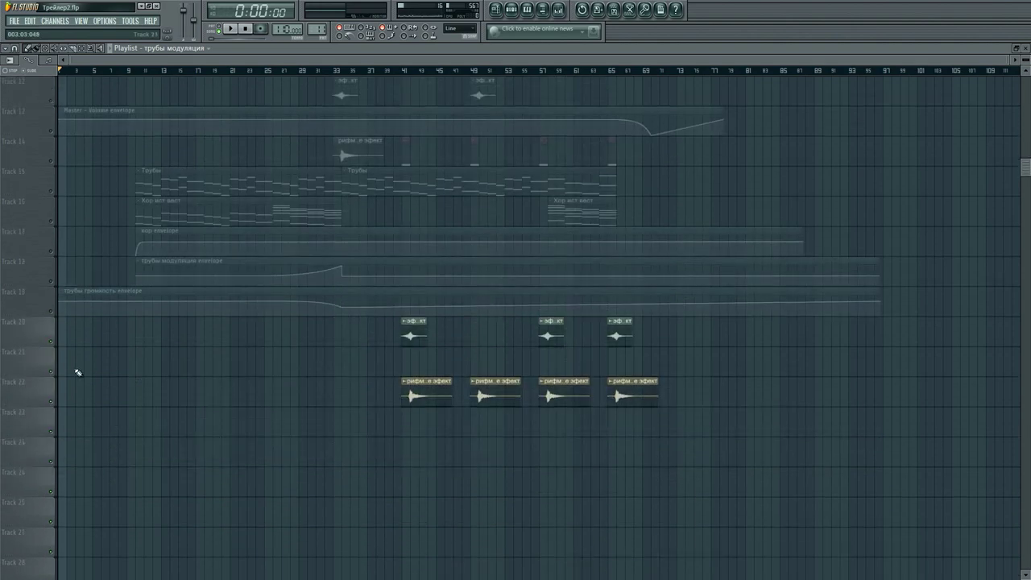
click(53, 342)
click(52, 372)
click(52, 401)
scroll(94, 406, up, 10)
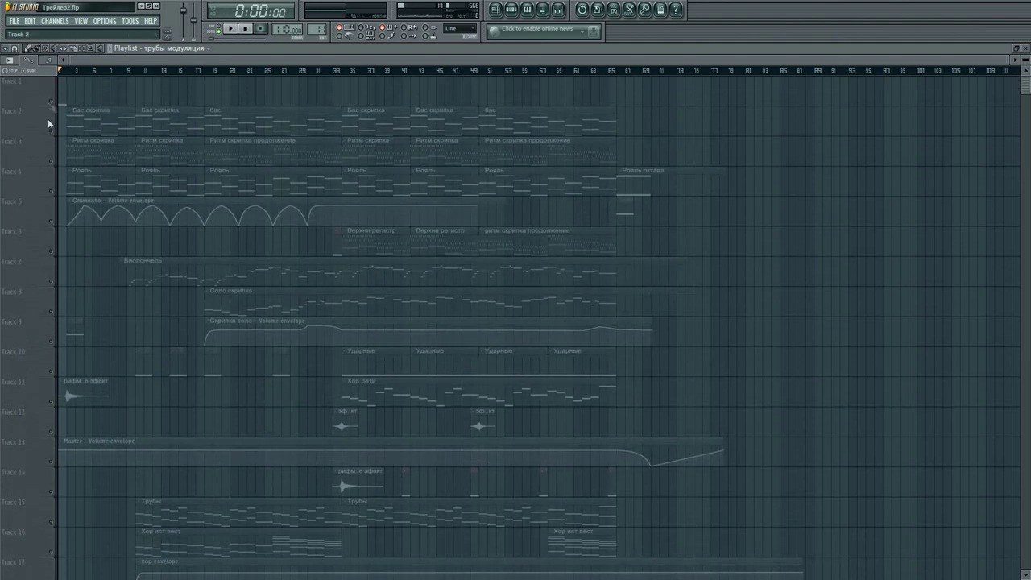
Unmute Track 2 with the Бас скрипка clips and play it alone from bar 2.
click(52, 129)
scroll(93, 74, up, 5)
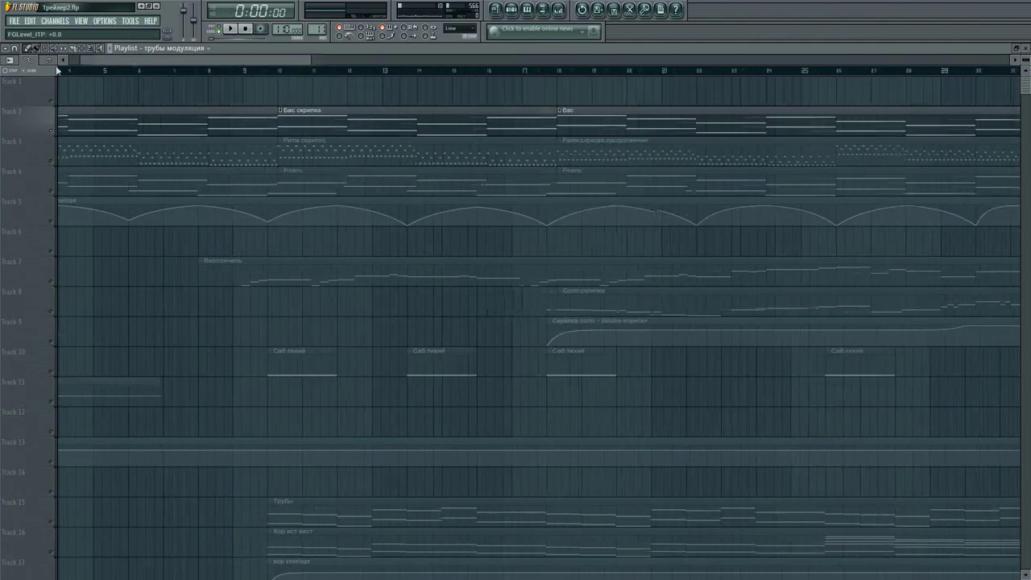
drag(132, 60, 45, 71)
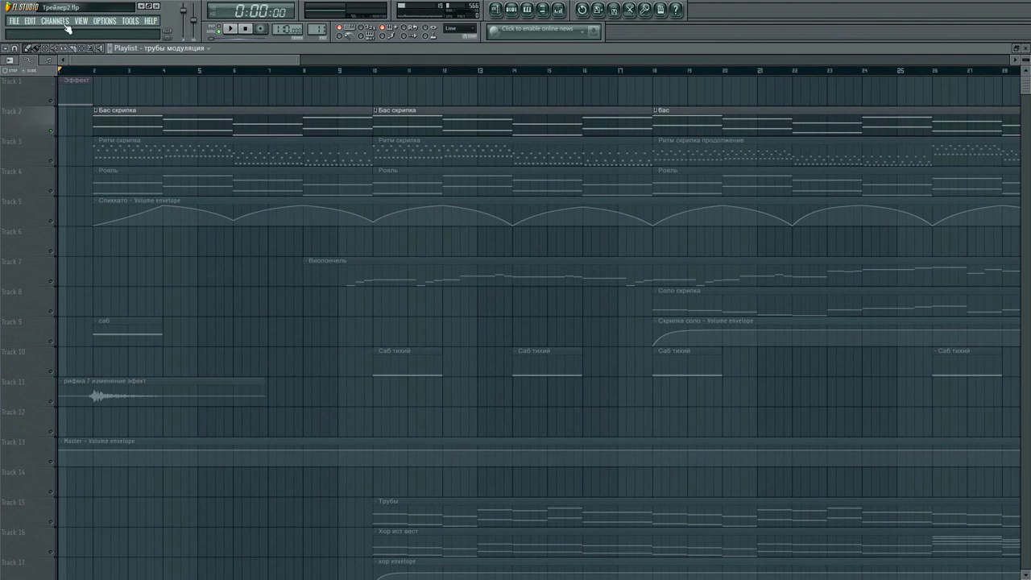
scroll(150, 71, down, 5)
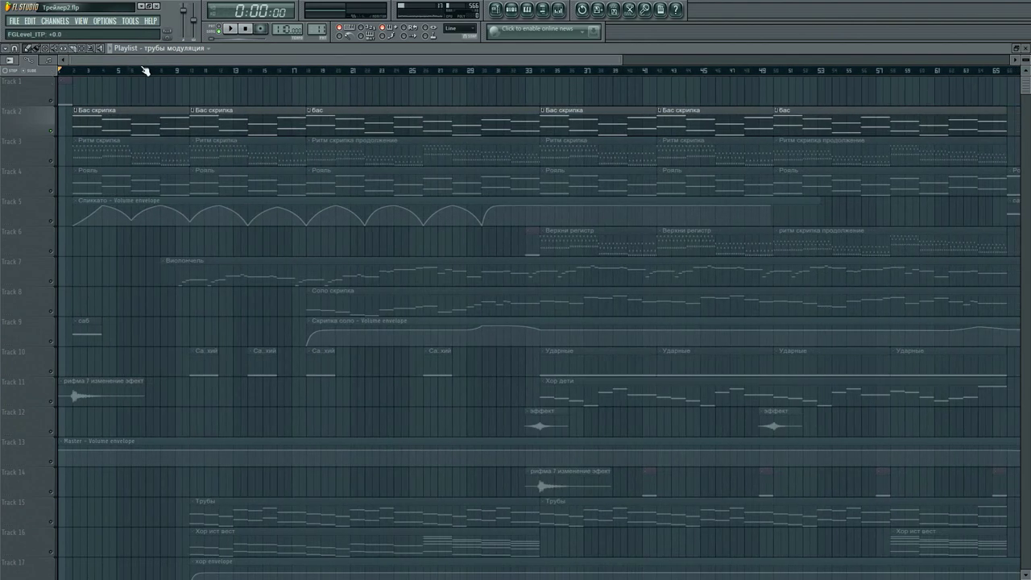
key(F5)
key(F5)
scroll(82, 78, up, 4)
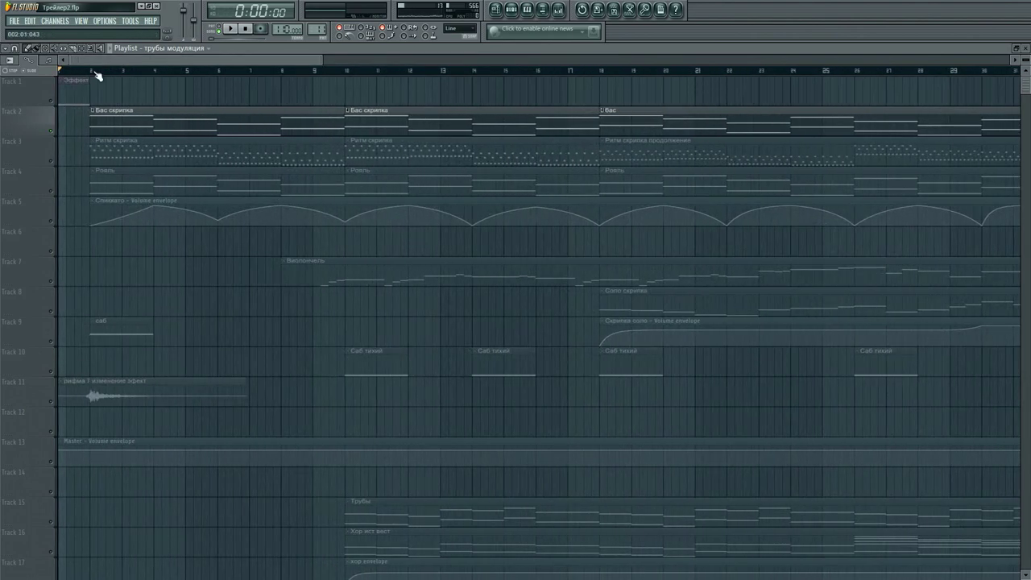
click(92, 71)
key(space)
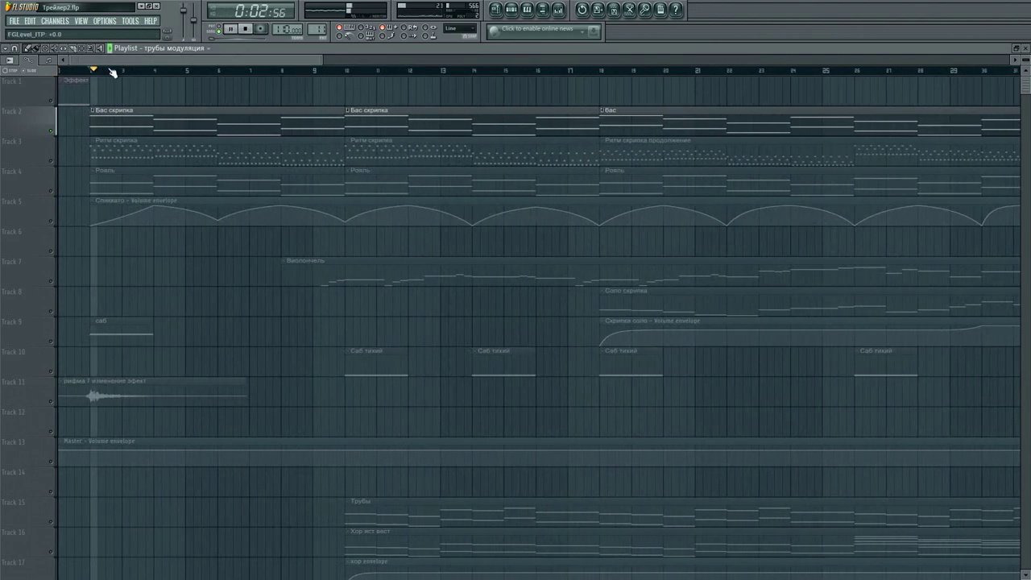
Listen to the bass violin track, skipping playback ahead to about bar 18 and on to about bar 24.
scroll(159, 73, down, 3)
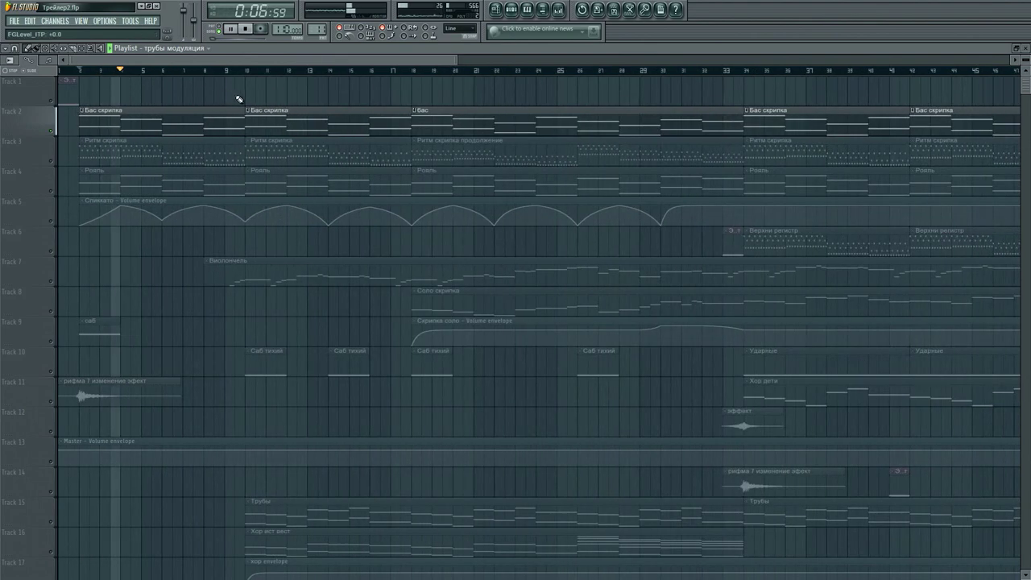
scroll(402, 73, down, 3)
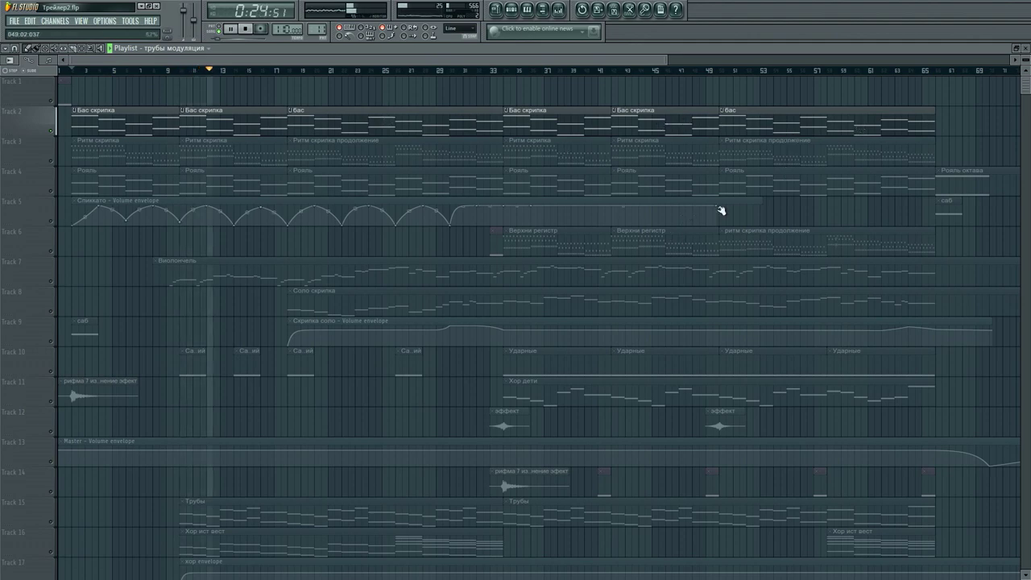
scroll(480, 76, down, 2)
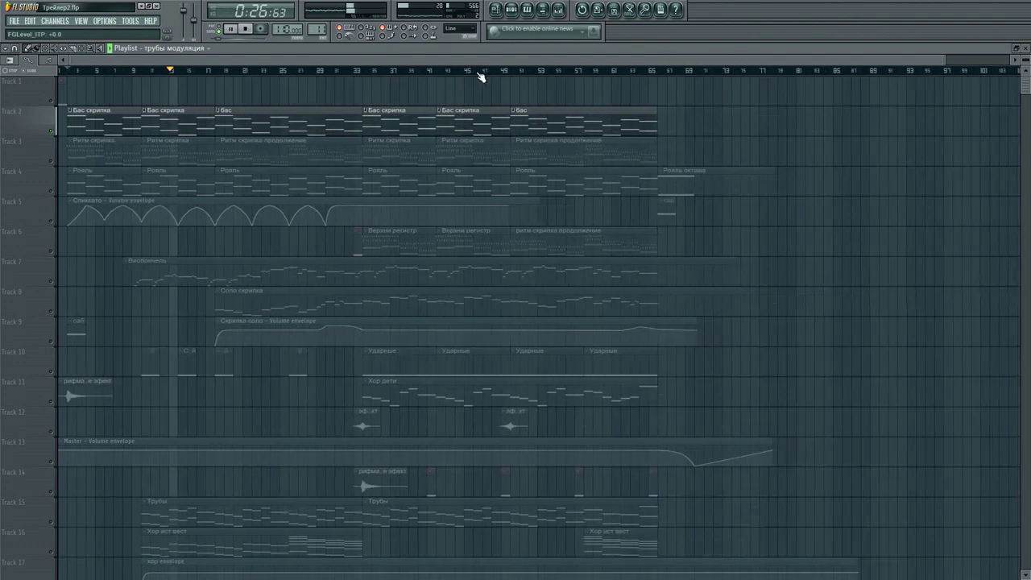
click(224, 74)
click(272, 73)
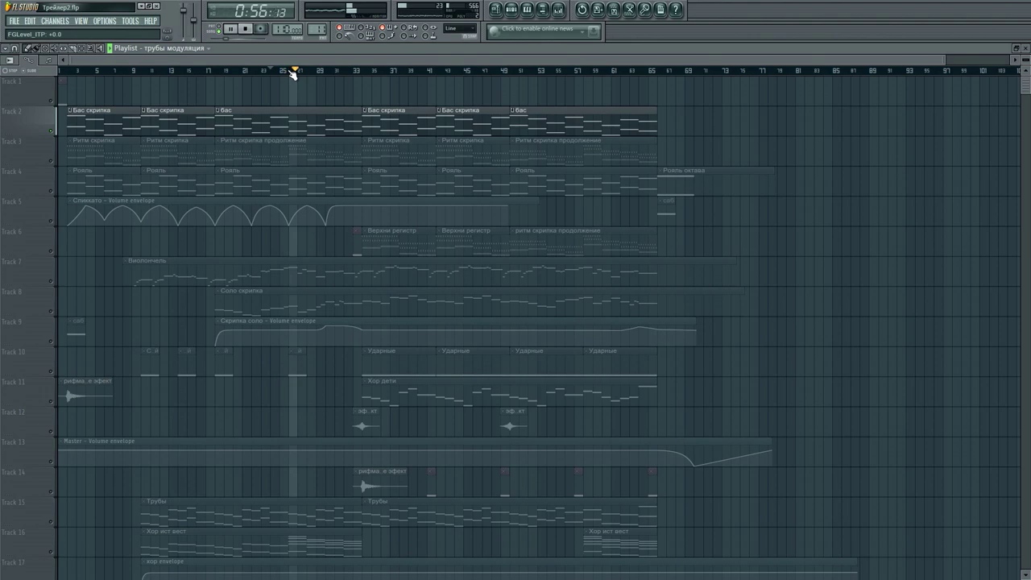
Close the playlist, open the Бас скрипка channel's Kontakt instrument and reposition its window over the channel rack.
scroll(295, 74, down, 1)
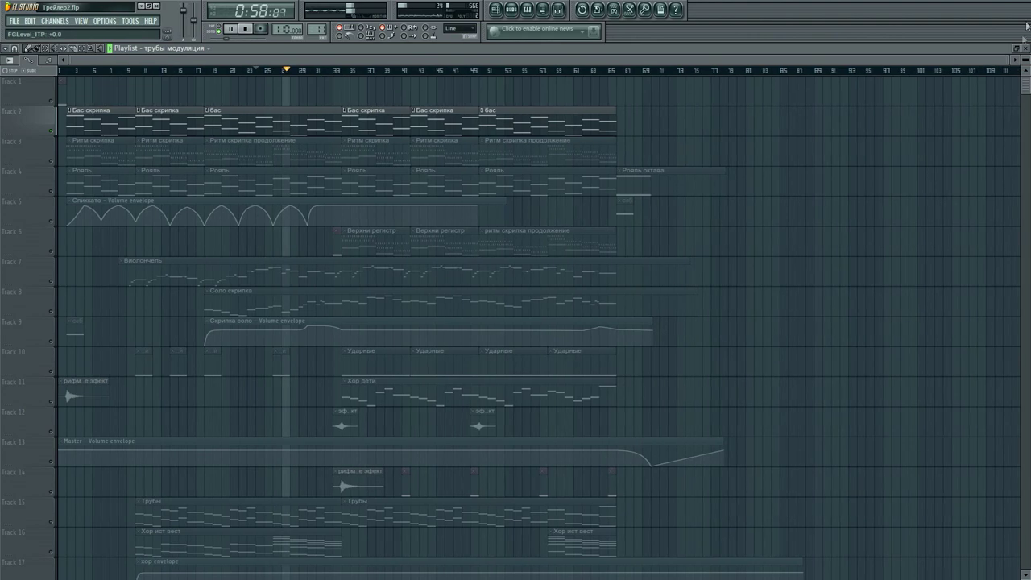
click(1027, 49)
click(98, 81)
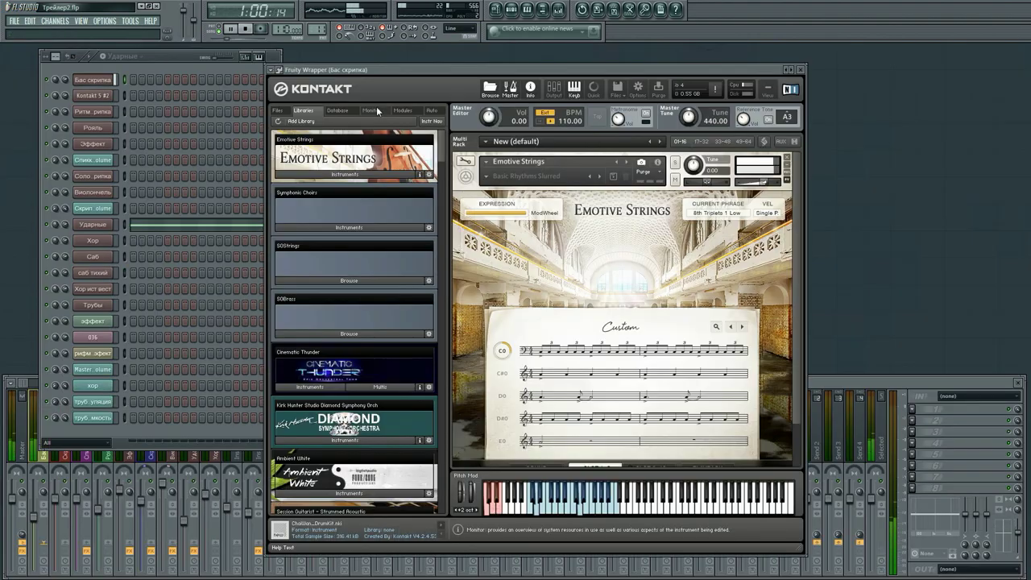
drag(538, 69, 464, 50)
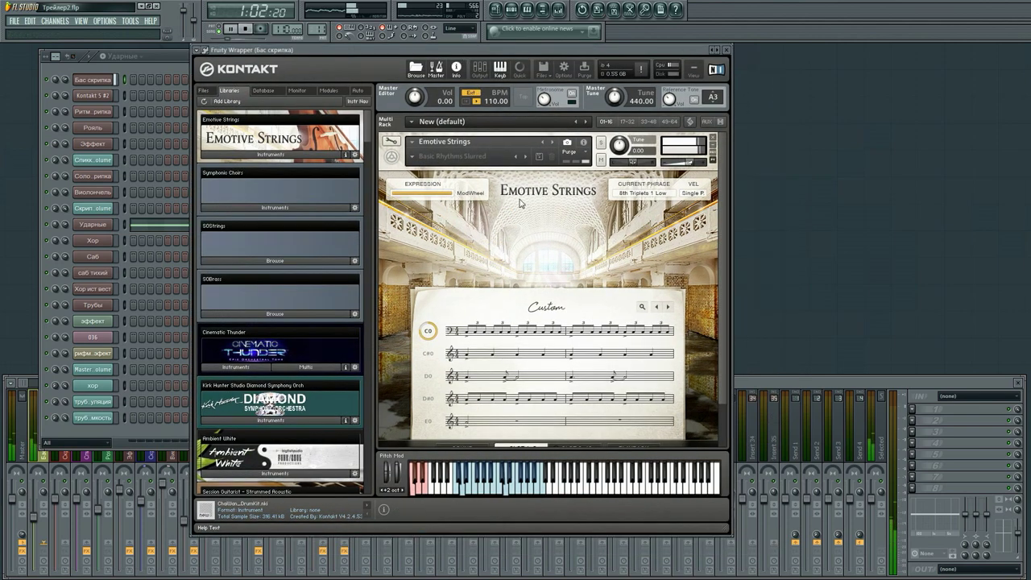
Open the phrase browser for the C0 keyswitch in Emotive Strings and preview the phrases 8th Triplets 1 Low to 8th Triplets 4 Low.
mouse_move(499, 329)
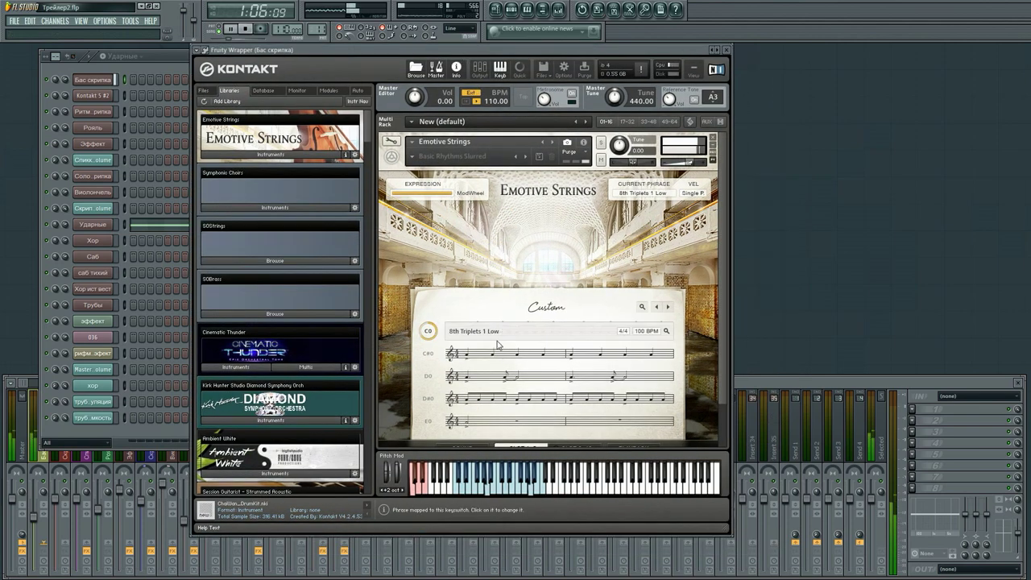
click(554, 346)
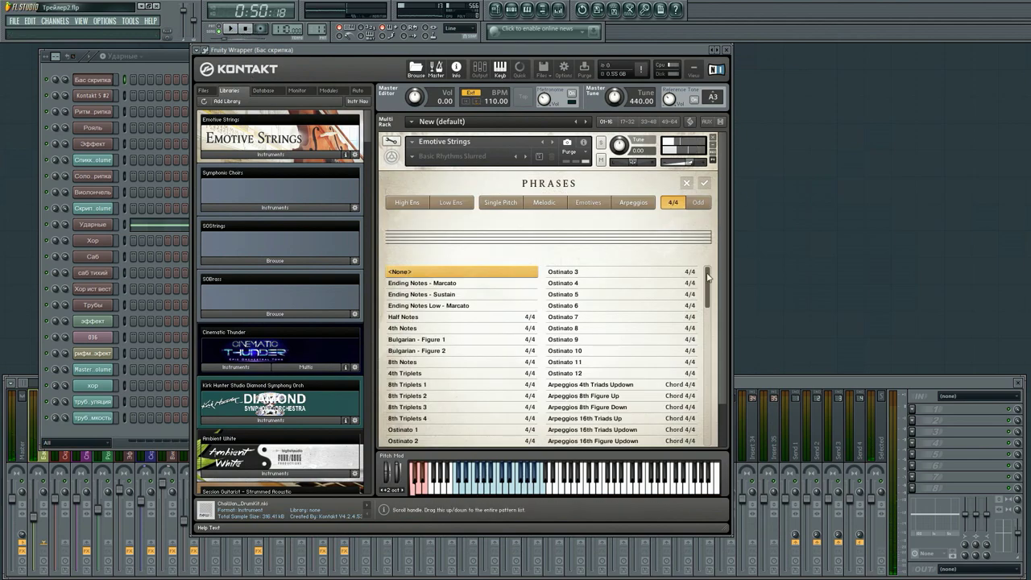
scroll(419, 345, down, 10)
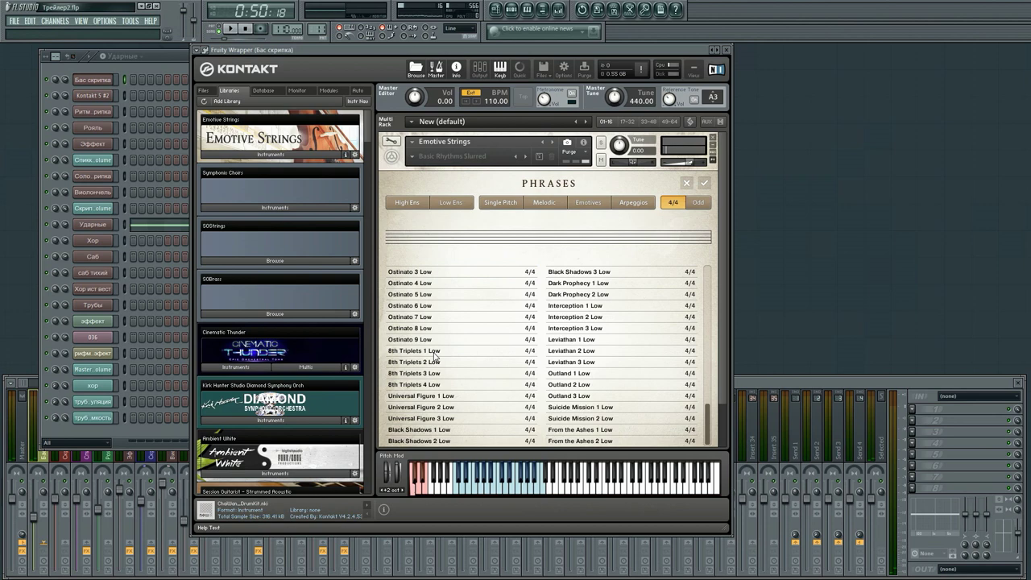
click(436, 354)
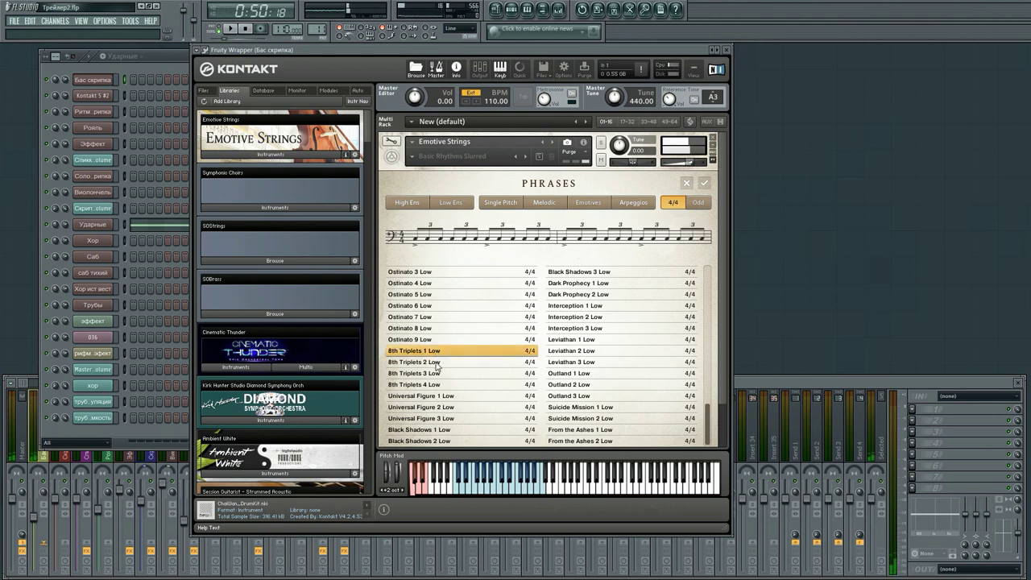
click(438, 362)
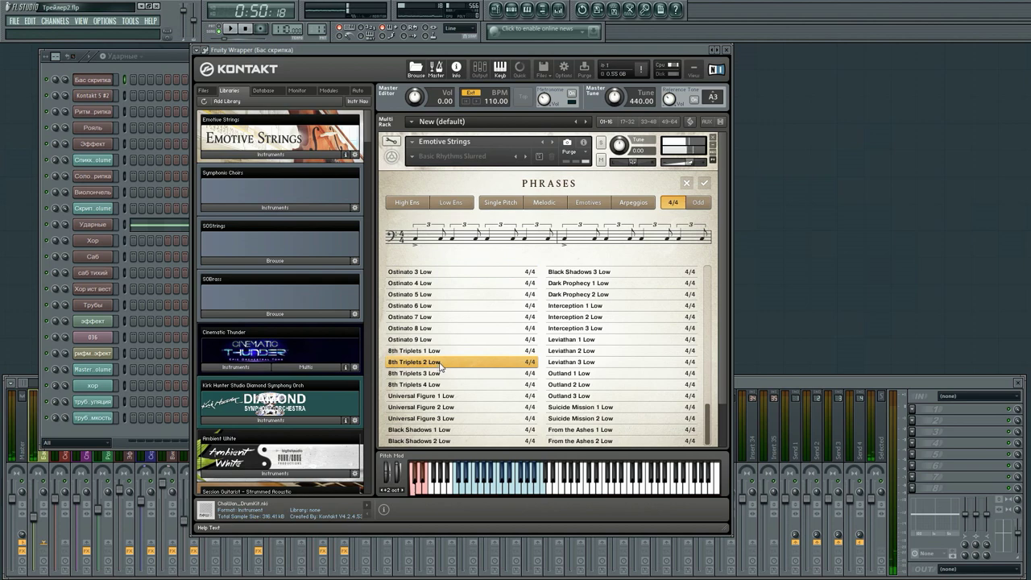
click(442, 374)
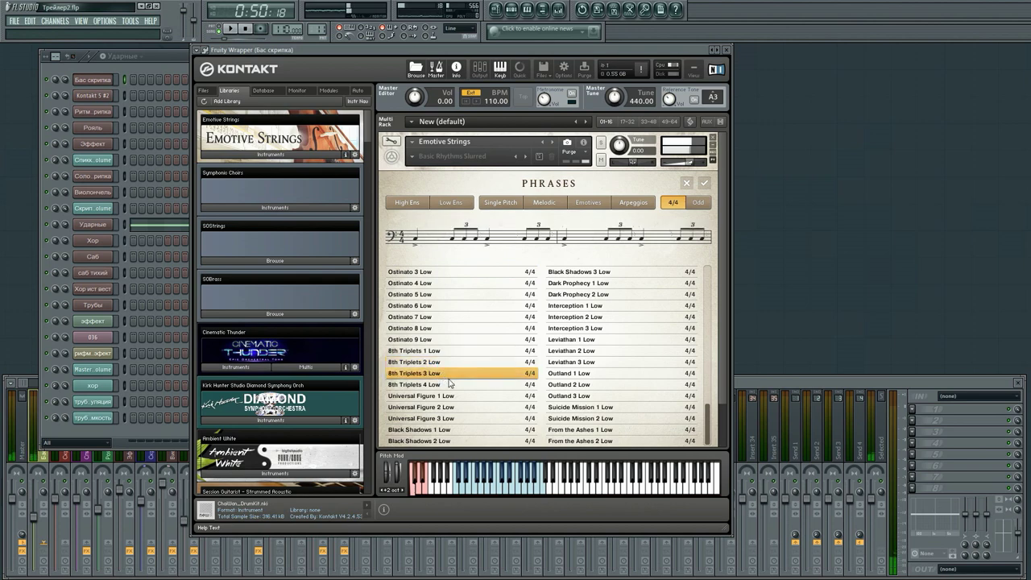
click(450, 386)
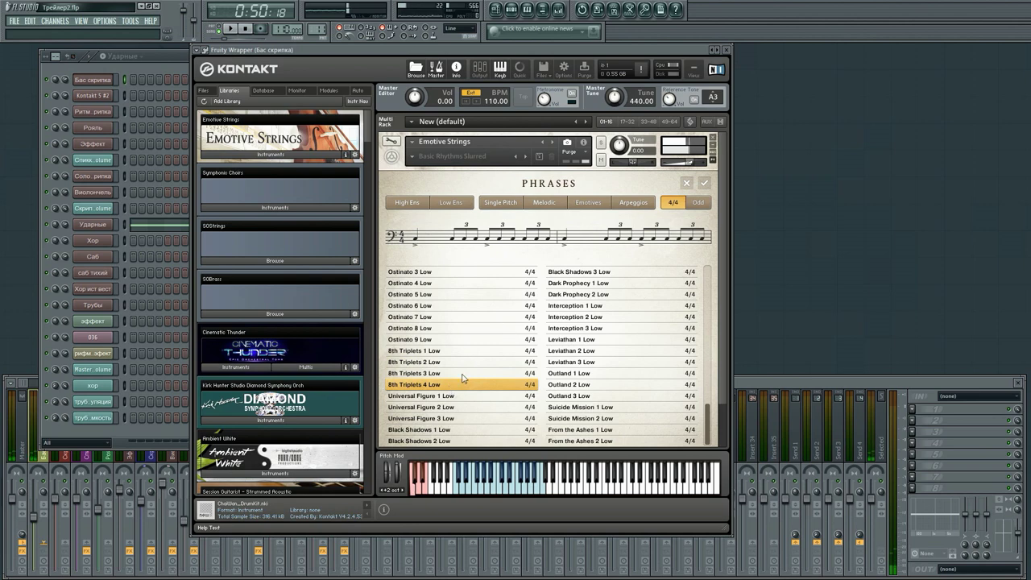
Preview the Universal Figure 1 Low, 3 Low and 2 Low phrases and leave the phrase browser without applying a change.
click(462, 398)
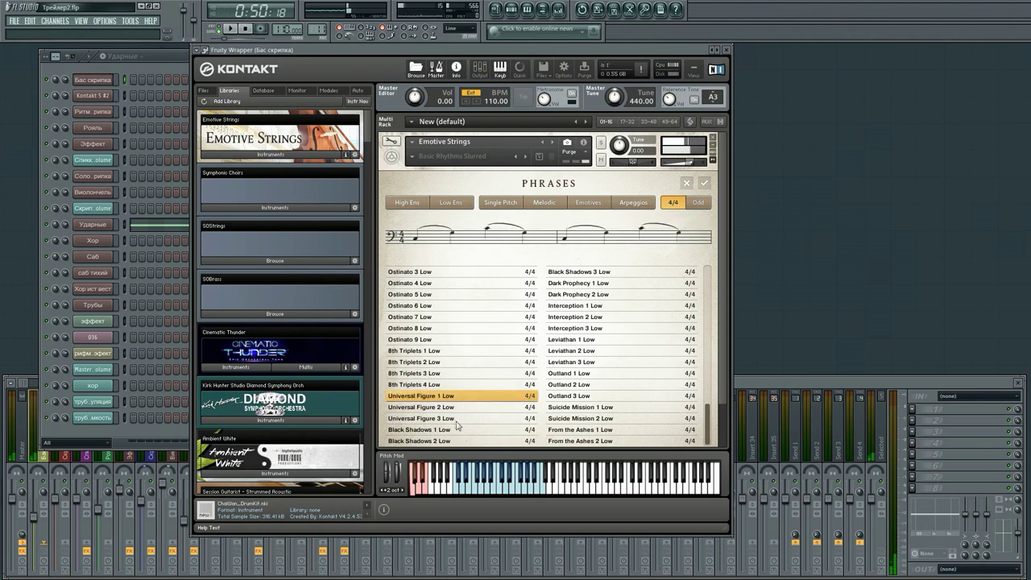
click(456, 419)
click(478, 408)
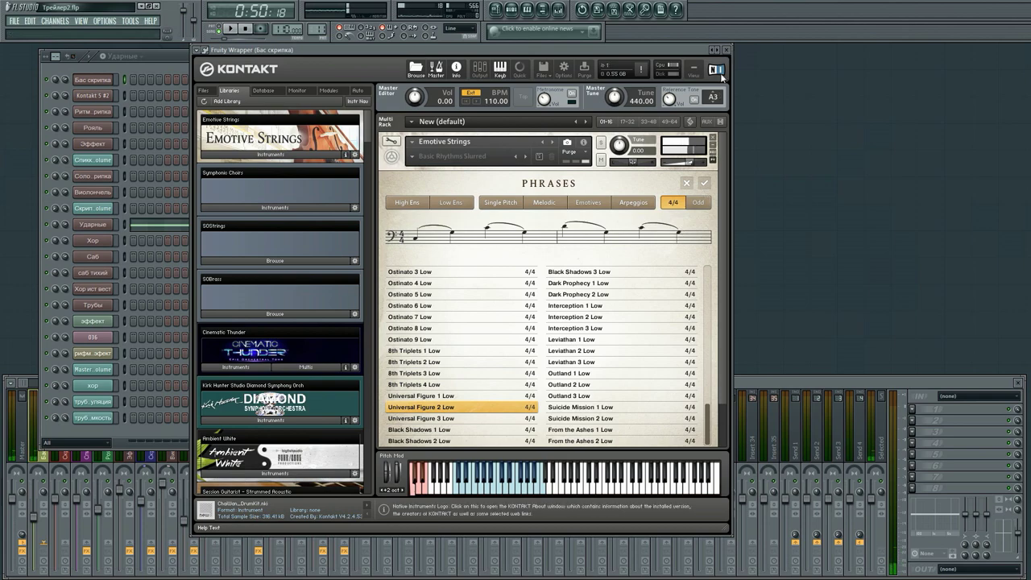
click(688, 184)
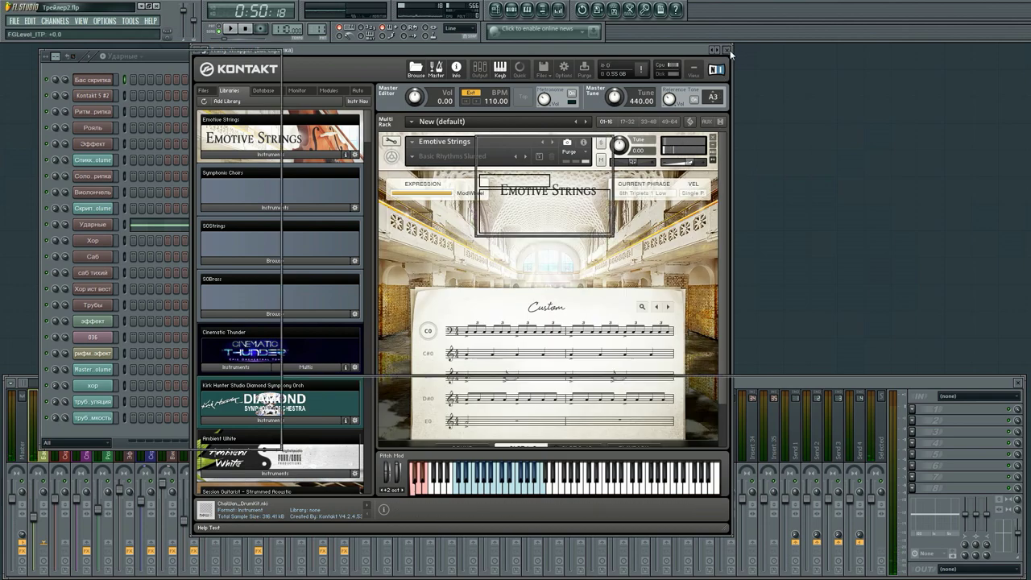
Close Kontakt, return to the playlist, unmute Track 3 with the Ритм скрипка clips and play it with Track 2 from near the start.
click(725, 50)
click(497, 10)
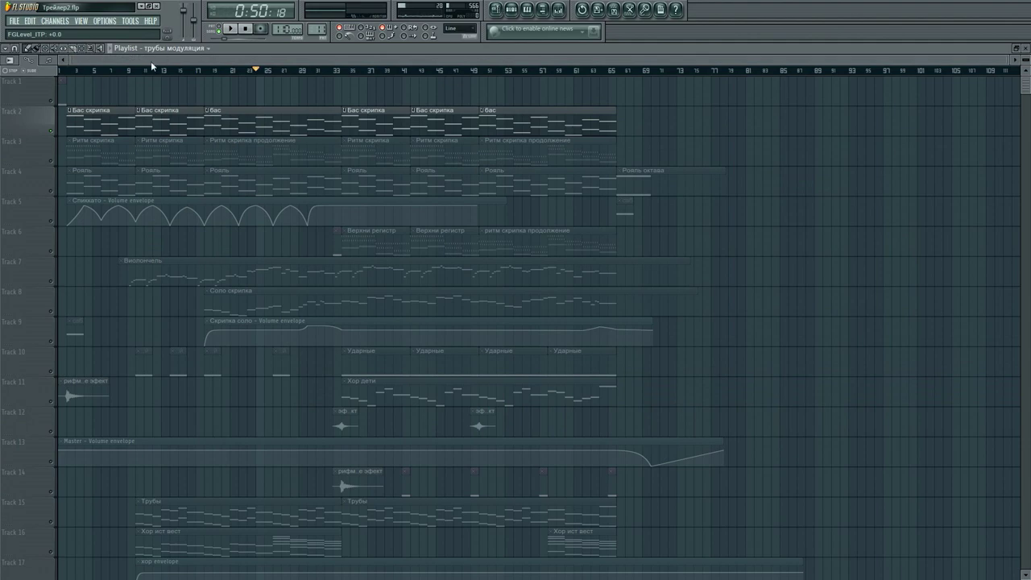
scroll(161, 63, up, 4)
drag(166, 61, 73, 80)
scroll(163, 75, down, 4)
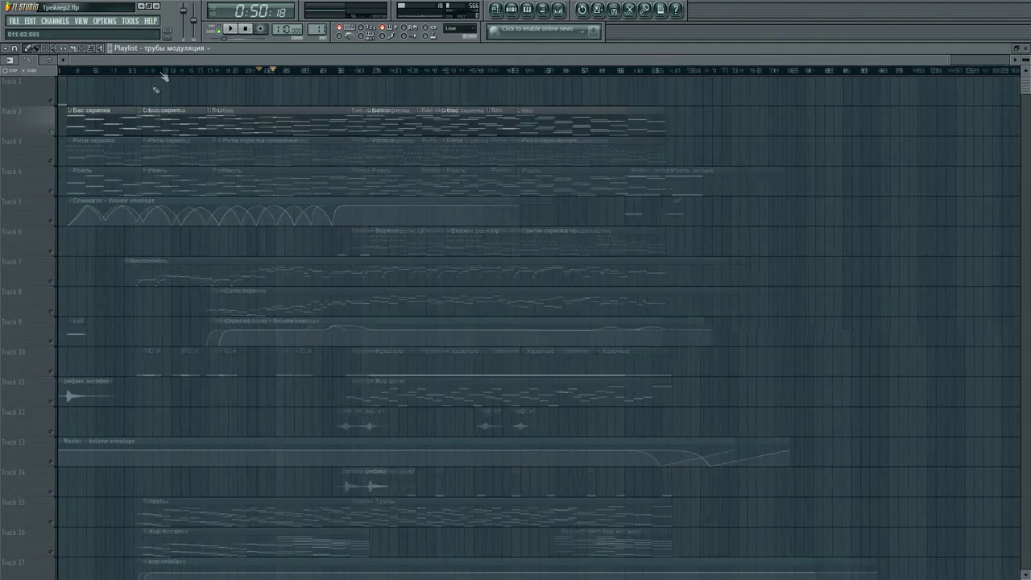
click(50, 160)
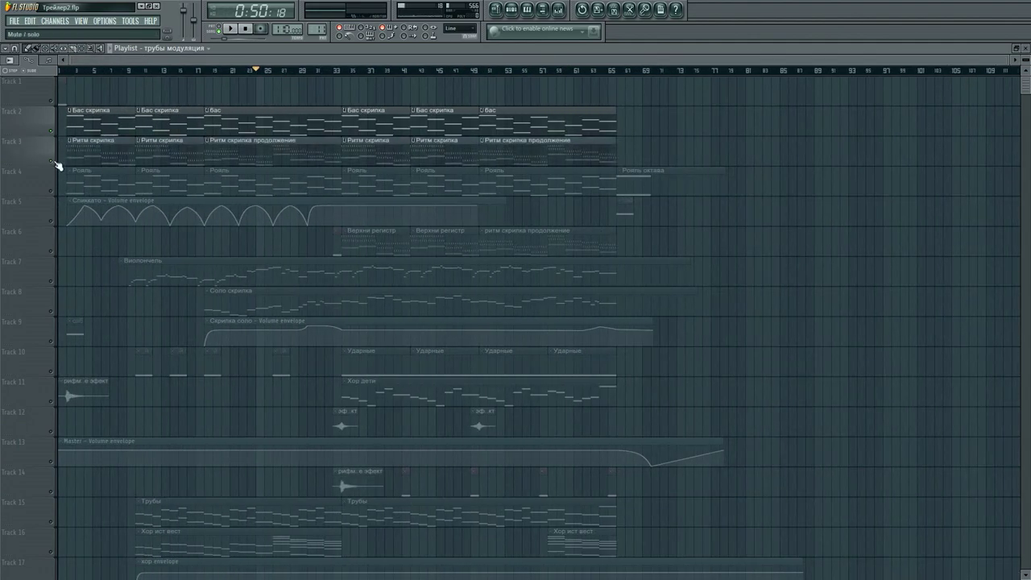
click(78, 72)
click(230, 29)
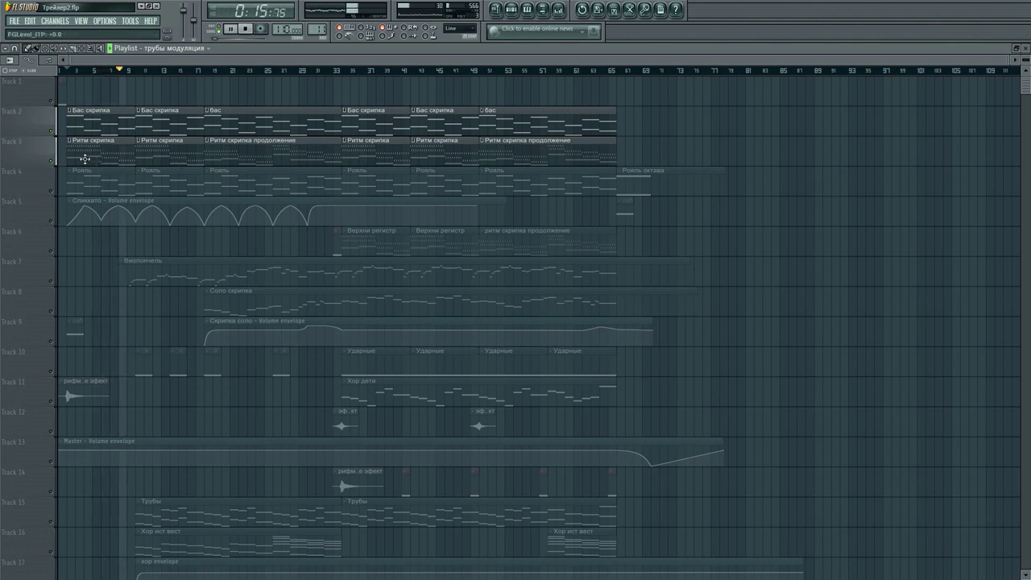
Select the Ритм скрипка clip at bar 10 on Track 3 and look over the track's clips during playback.
scroll(142, 71, up, 3)
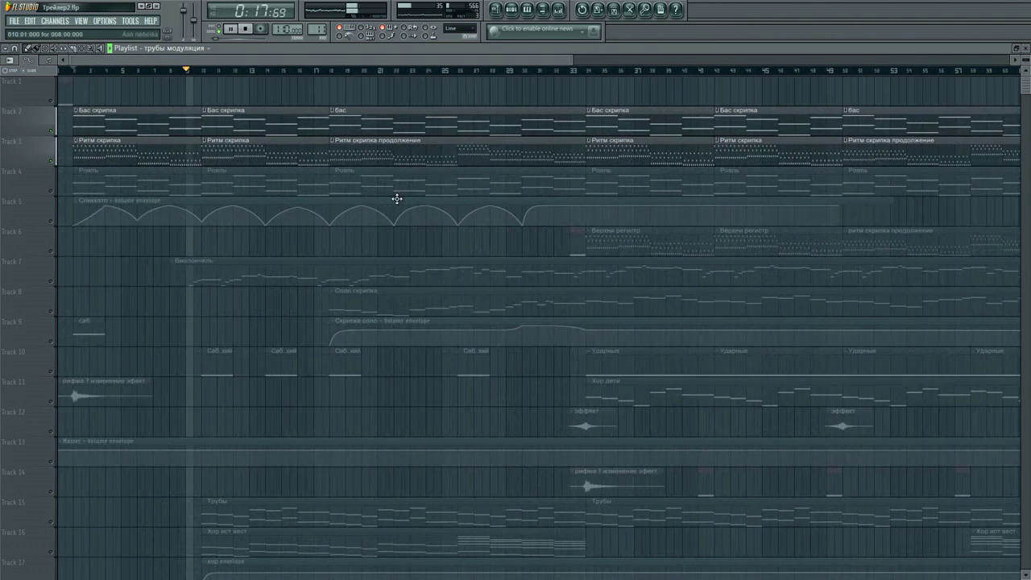
click(279, 150)
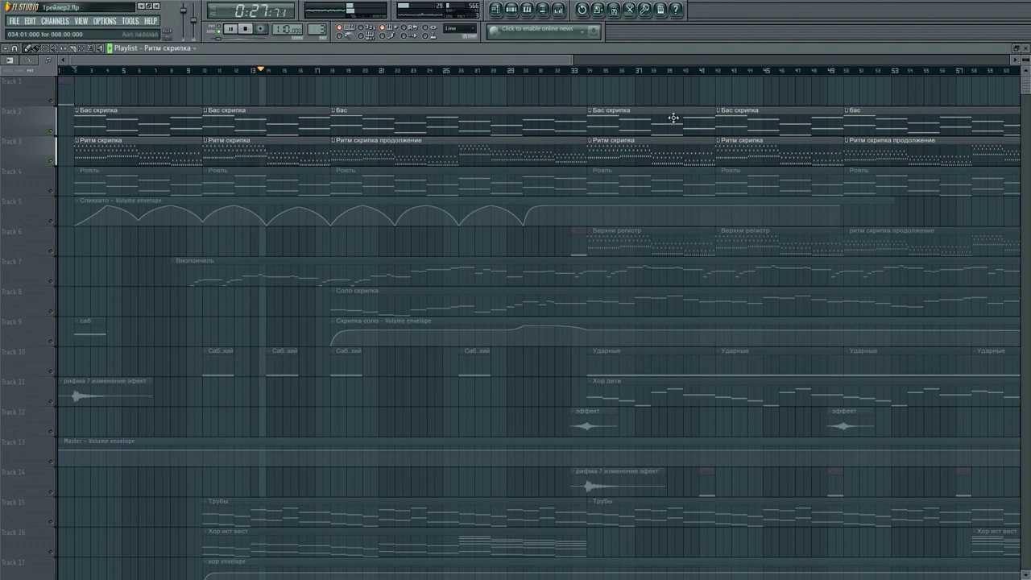
scroll(699, 79, down, 2)
scroll(699, 78, down, 1)
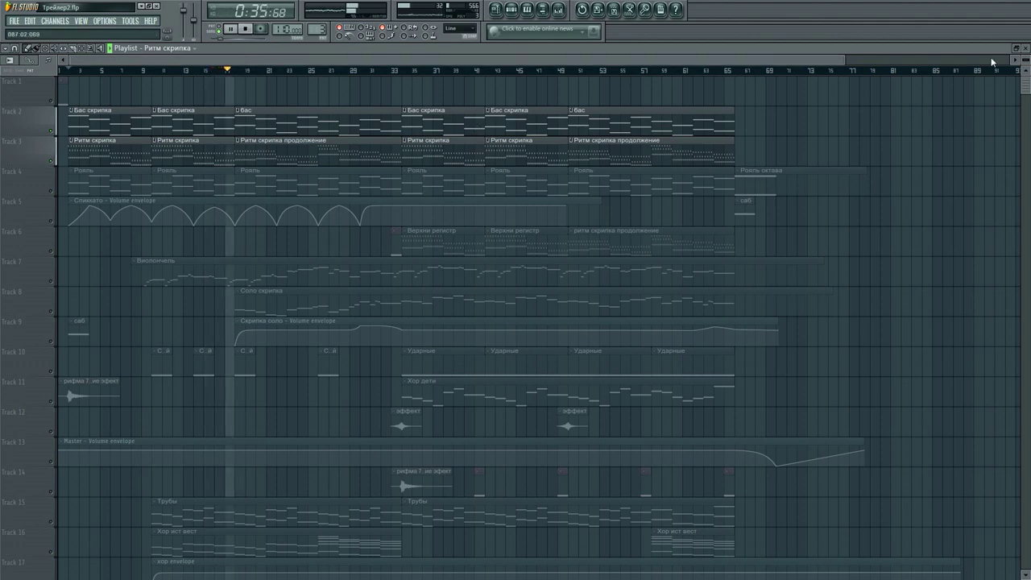
Open the Ритм скрипка channel's Kontakt instrument, expand 01 Violins I Articulations to show CineStrings Core, and dismiss the Windows device notification.
key(F5)
click(90, 111)
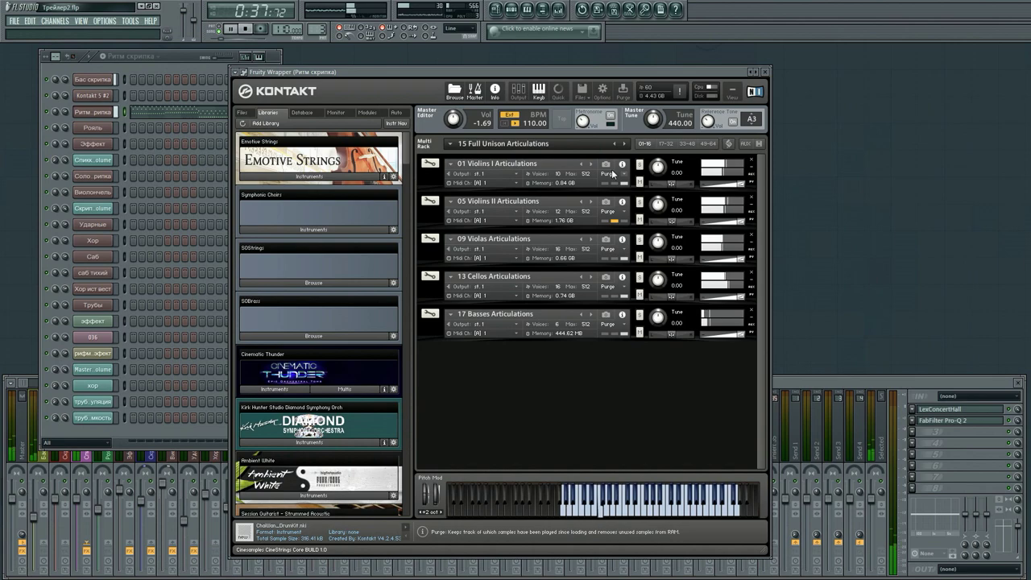
click(435, 180)
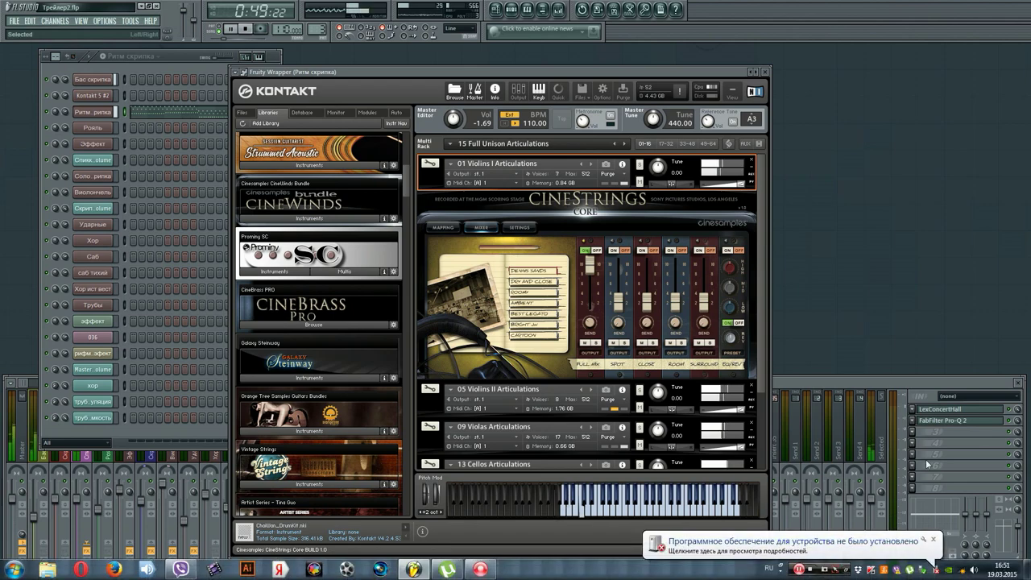
click(933, 540)
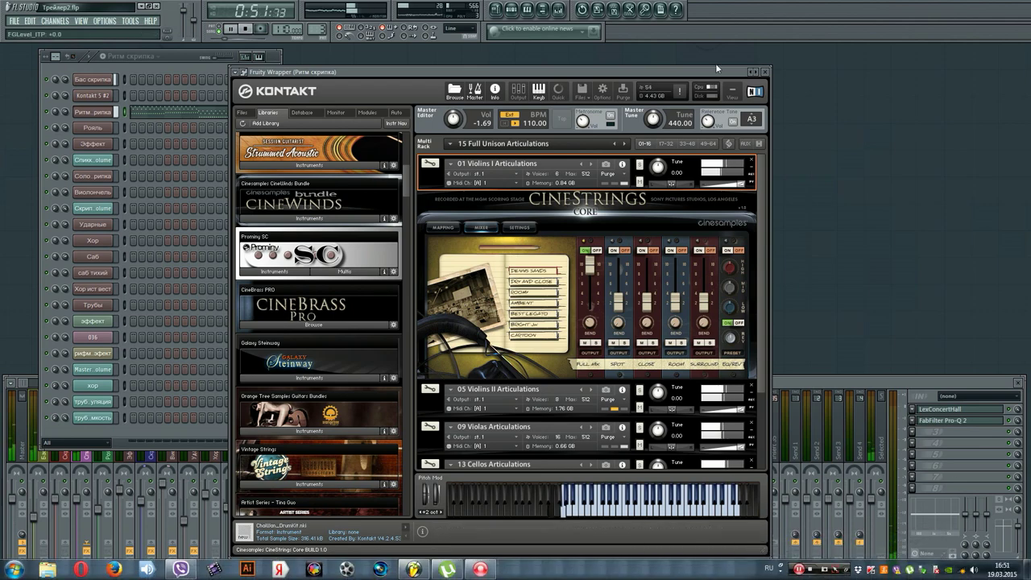
Close Kontakt, return to the playlist, restart playback from bar 2 and unmute Track 5 with the Спиккато volume envelope.
click(765, 73)
click(495, 10)
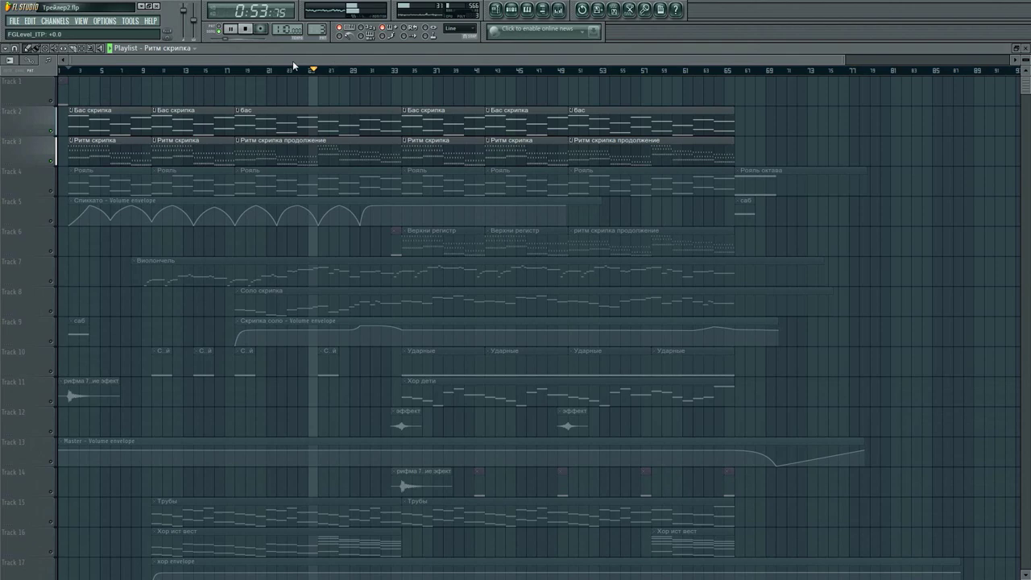
scroll(298, 74, up, 1)
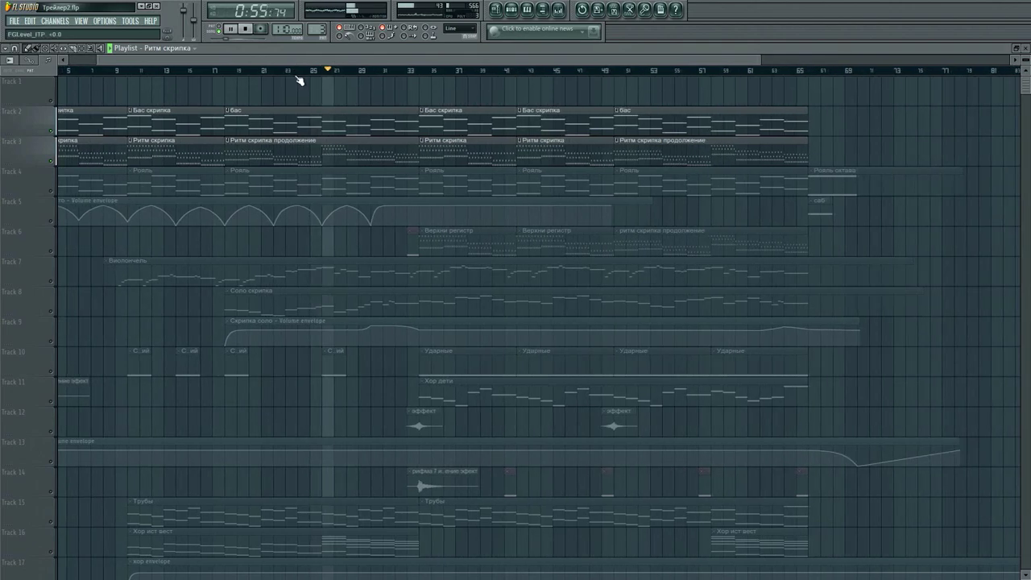
drag(189, 60, 133, 62)
click(72, 71)
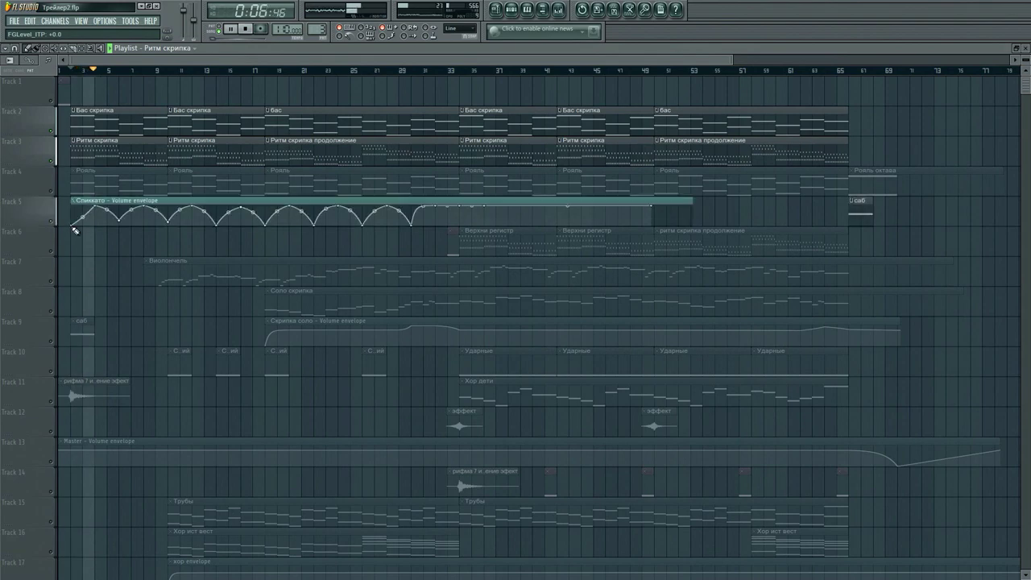
Show the mixer below the playlist and watch how the Спиккато channel's fader follows its volume envelope.
click(557, 8)
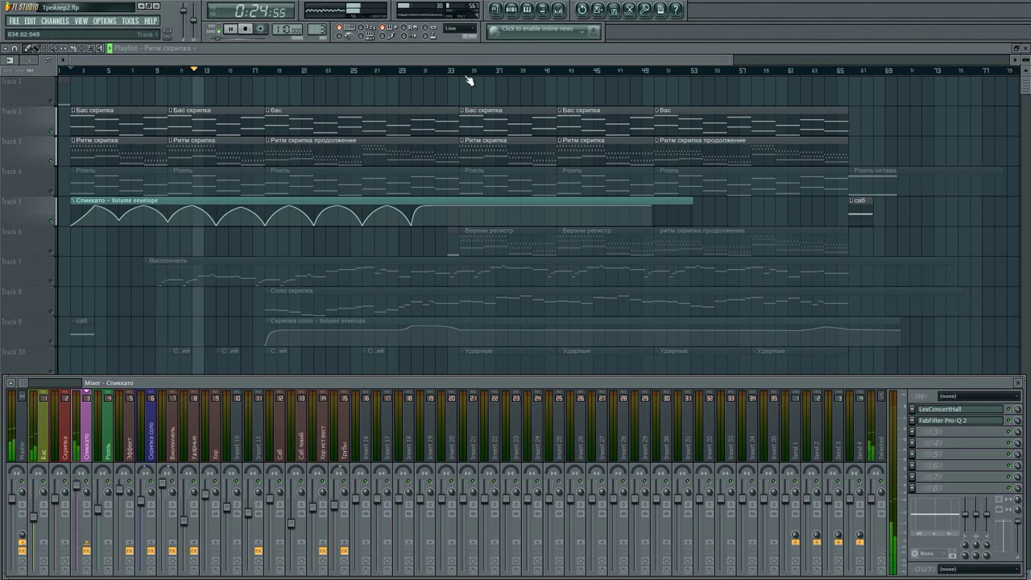
scroll(470, 73, up, 4)
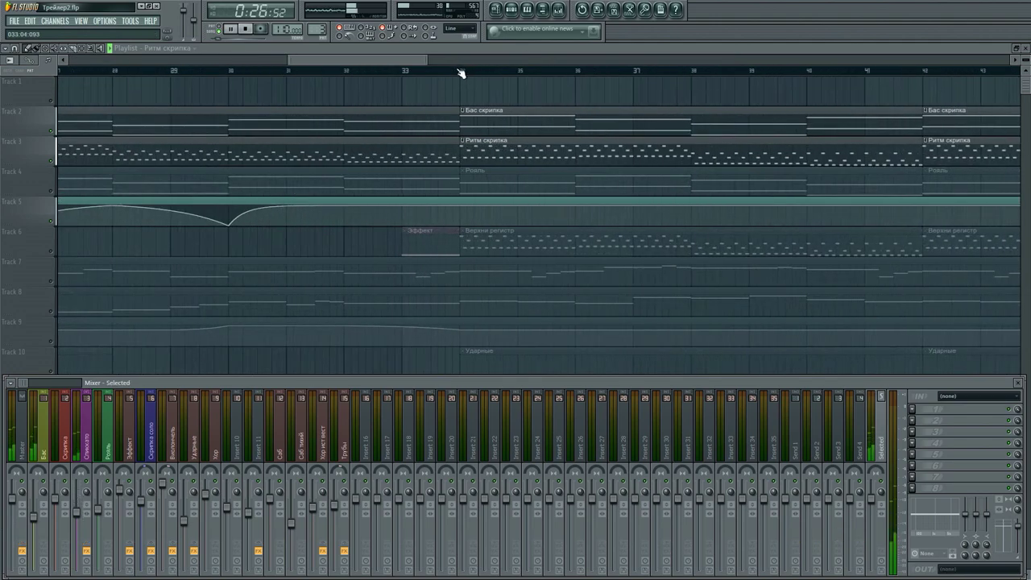
scroll(456, 73, down, 4)
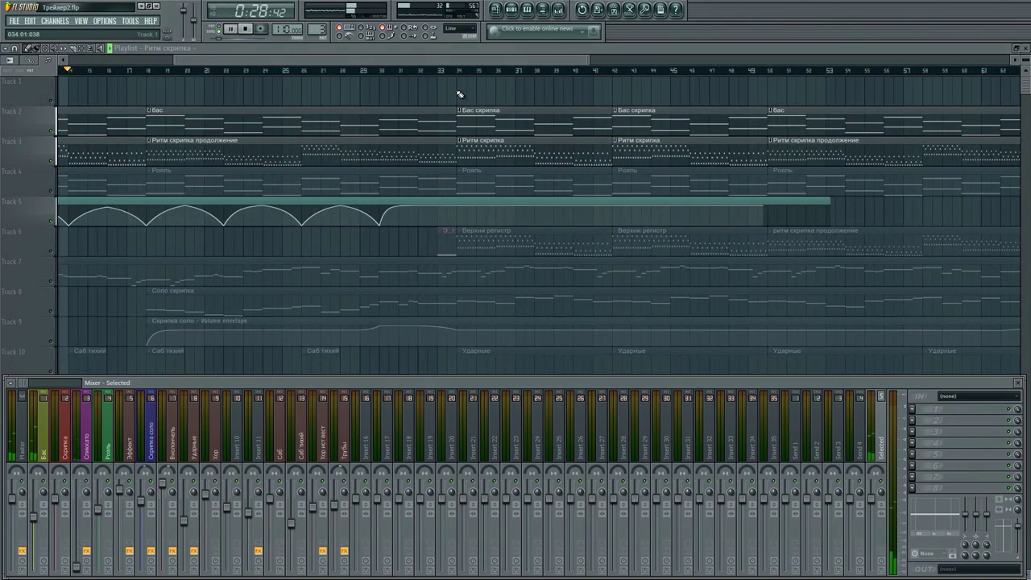
key(Left)
key(Left)
key(Left)
key(Left)
Hide the mixer and unmute Track 6 with the Верхни регистр clips starting at bar 34.
drag(212, 61, 98, 52)
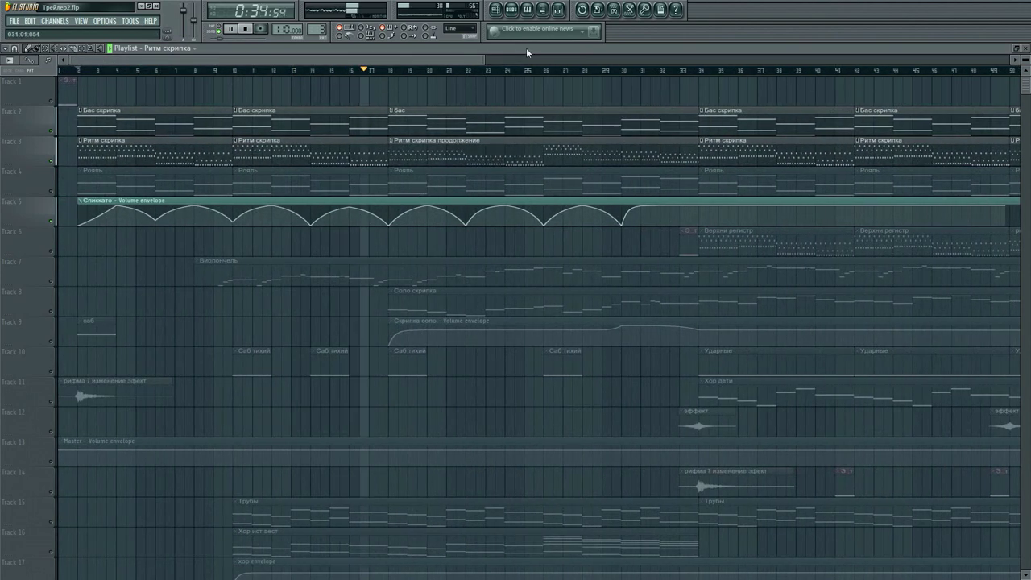
drag(441, 61, 649, 60)
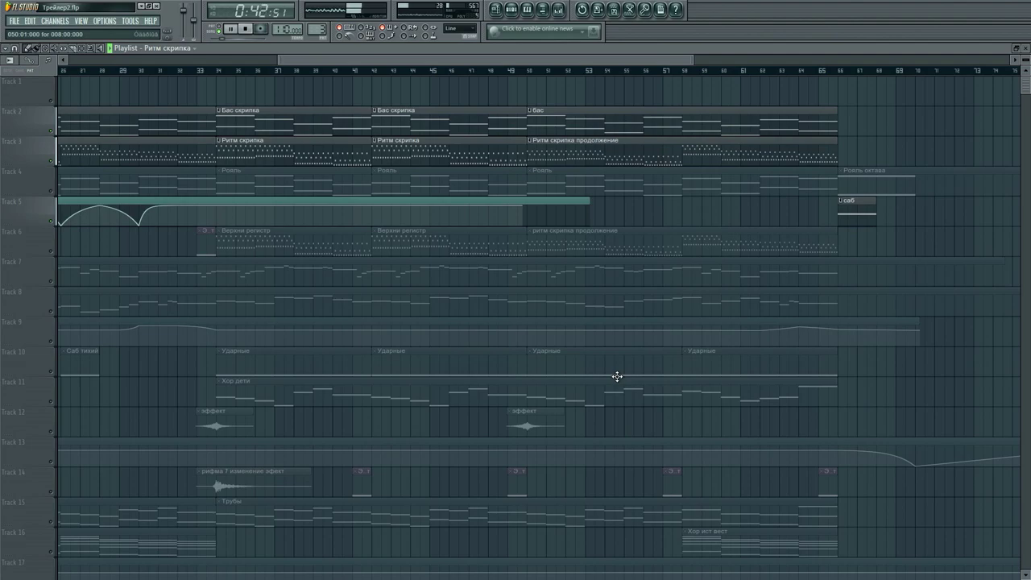
scroll(561, 73, down, 3)
drag(556, 61, 441, 64)
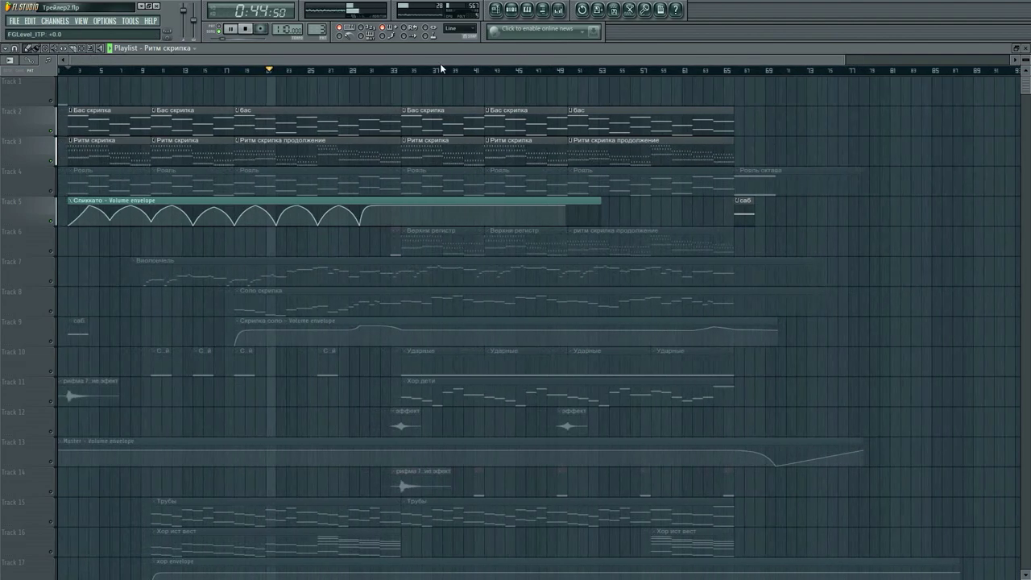
scroll(428, 71, up, 4)
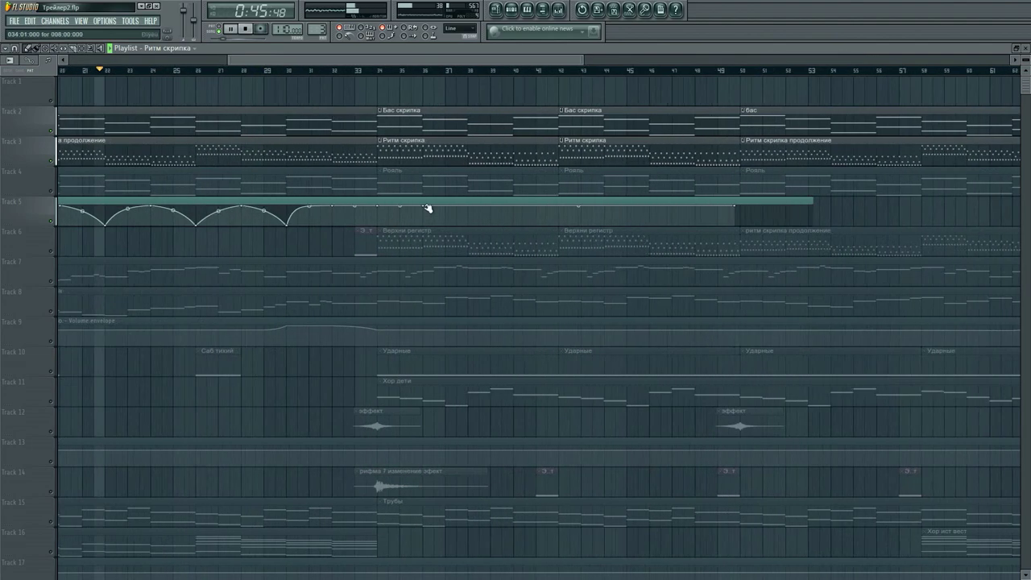
click(52, 253)
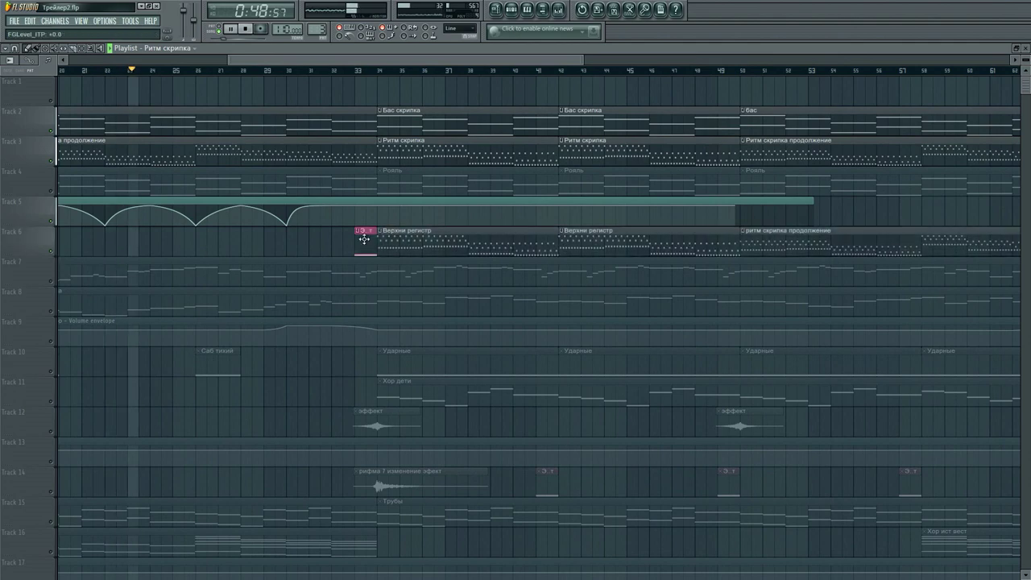
Move the short Эффект clip at bar 33 from Track 6 down to the muted Track 21.
scroll(352, 73, down, 4)
click(336, 238)
drag(336, 238, 331, 361)
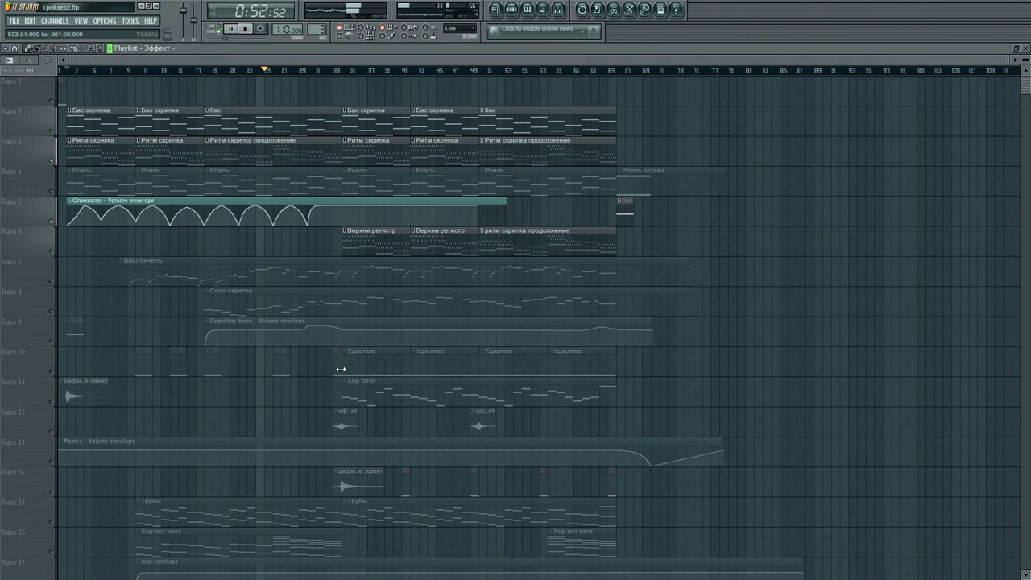
scroll(340, 369, down, 5)
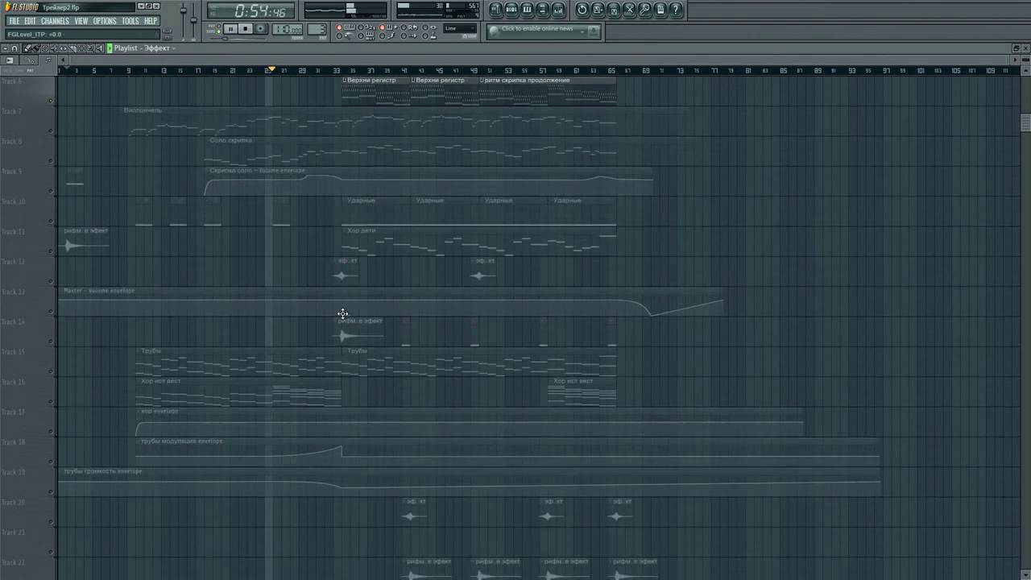
drag(338, 393, 336, 515)
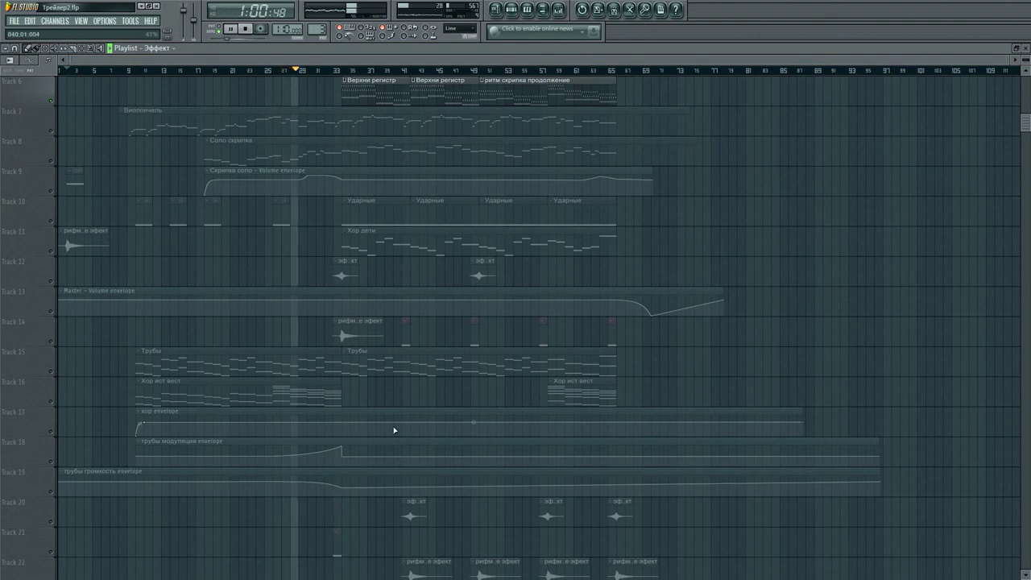
scroll(390, 378, up, 5)
scroll(351, 76, up, 4)
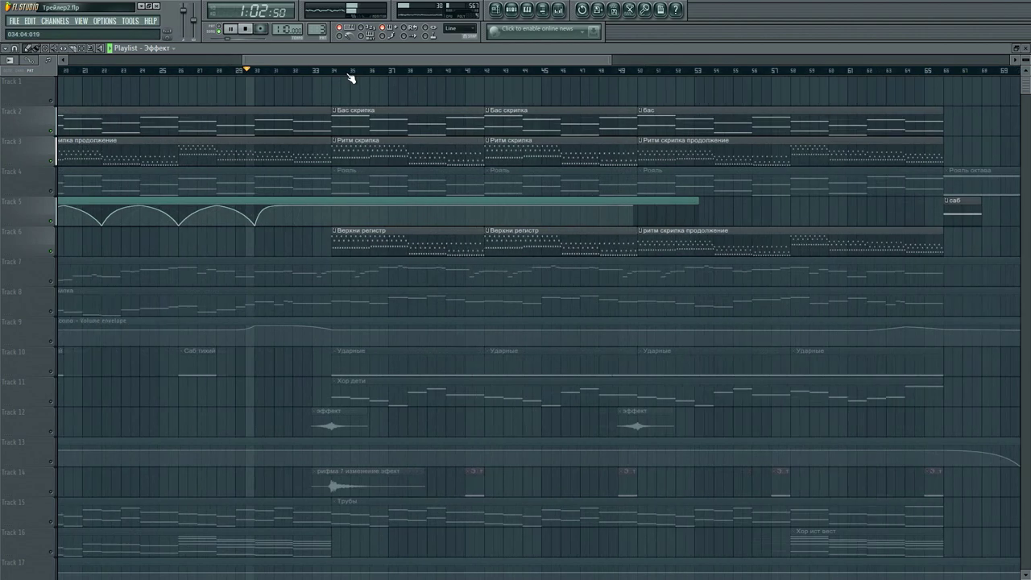
Play the arrangement from bar 34, hide the playlist and open the Kontakt instrument of the Ритм скрипка channel.
click(333, 73)
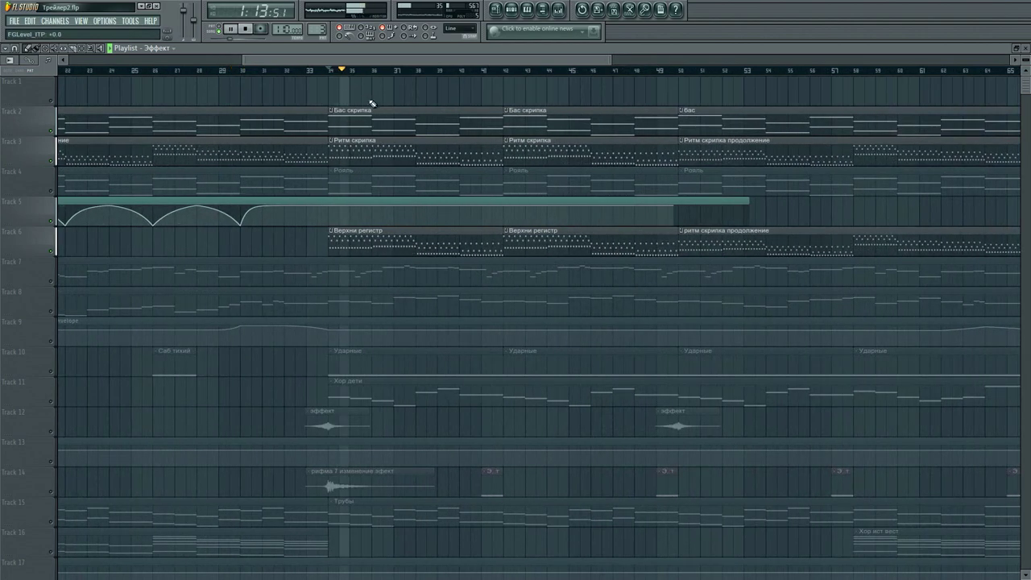
scroll(385, 74, down, 5)
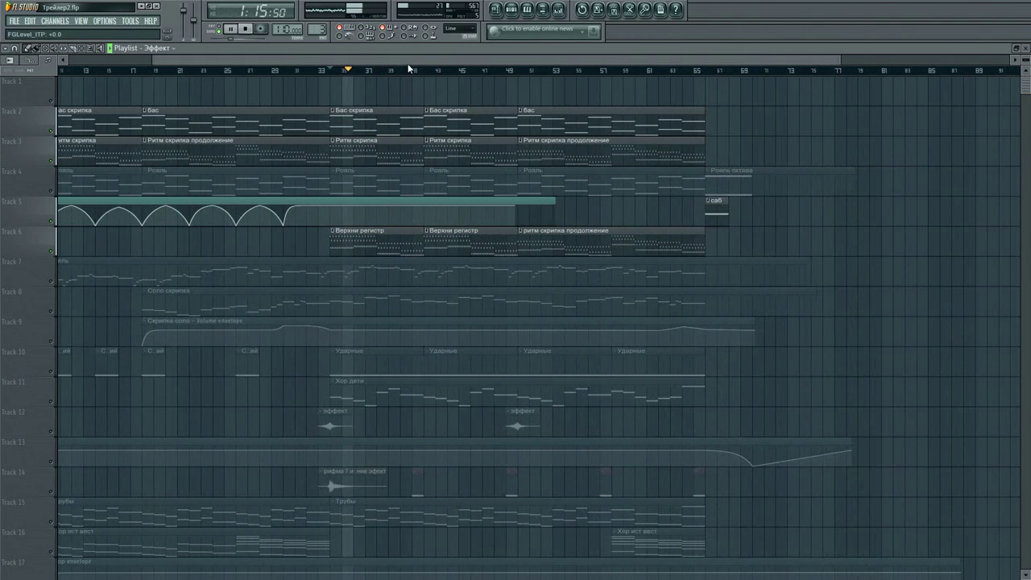
key(F5)
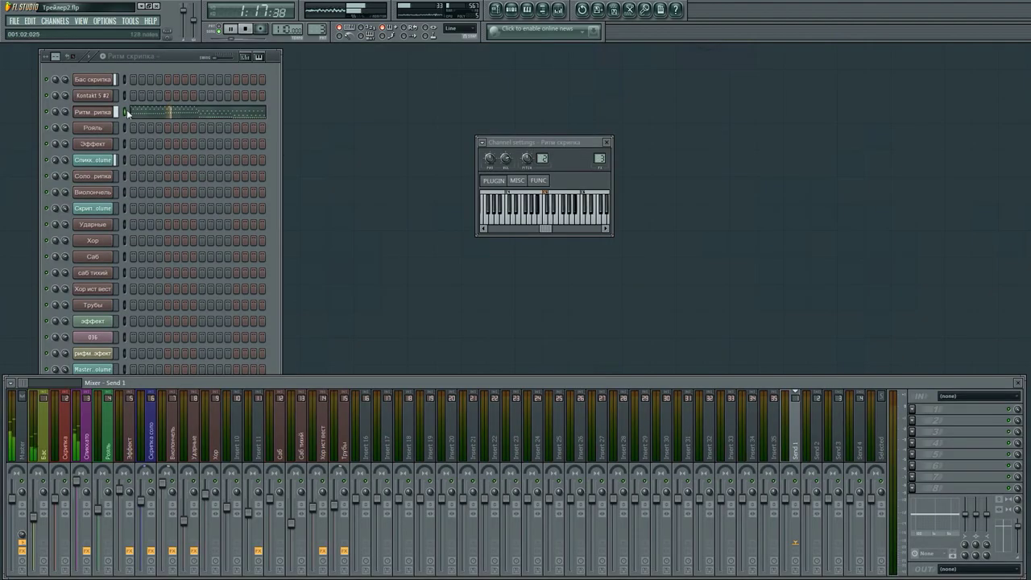
click(105, 113)
click(105, 112)
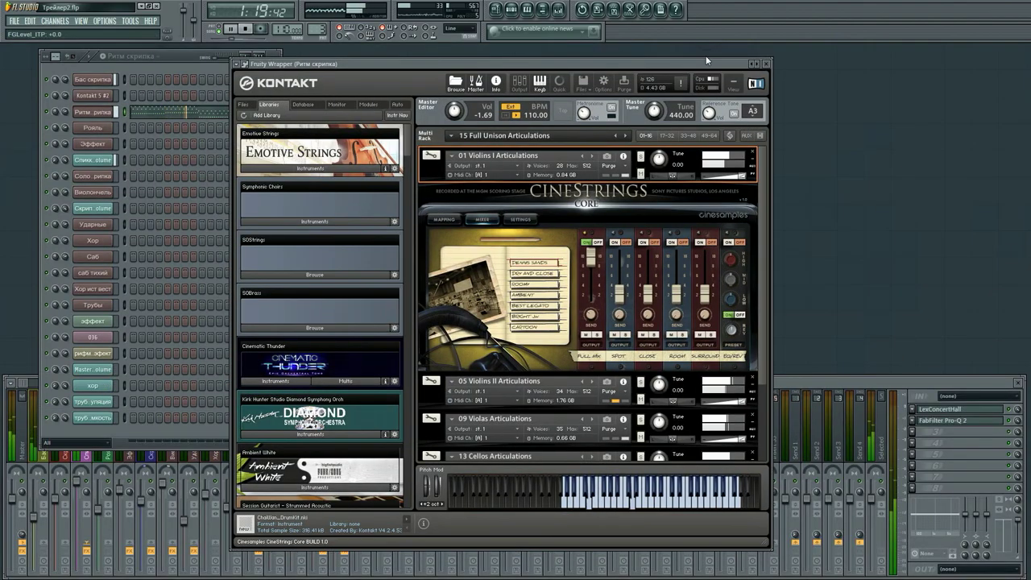
Look through the CineStrings instruments in Kontakt's 15 Full Unison Articulations multi, from Violins I to Basses.
scroll(762, 251, down, 3)
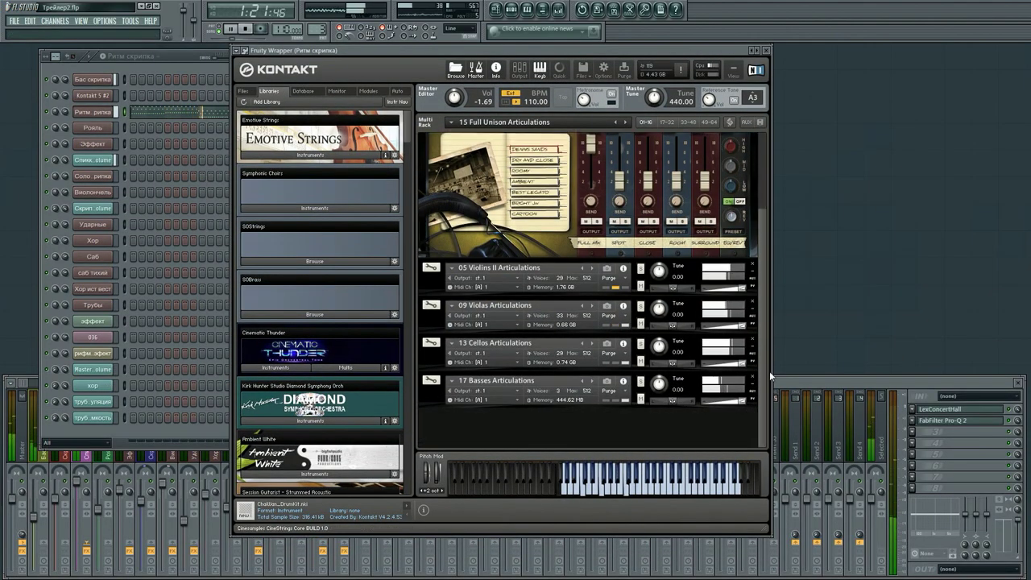
scroll(775, 314, up, 3)
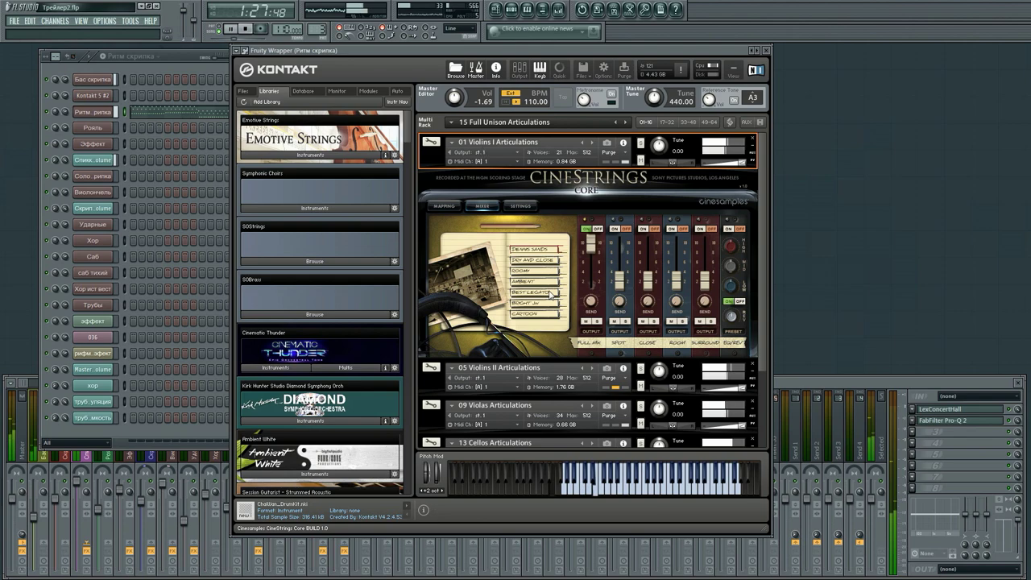
scroll(492, 325, down, 2)
scroll(490, 322, down, 2)
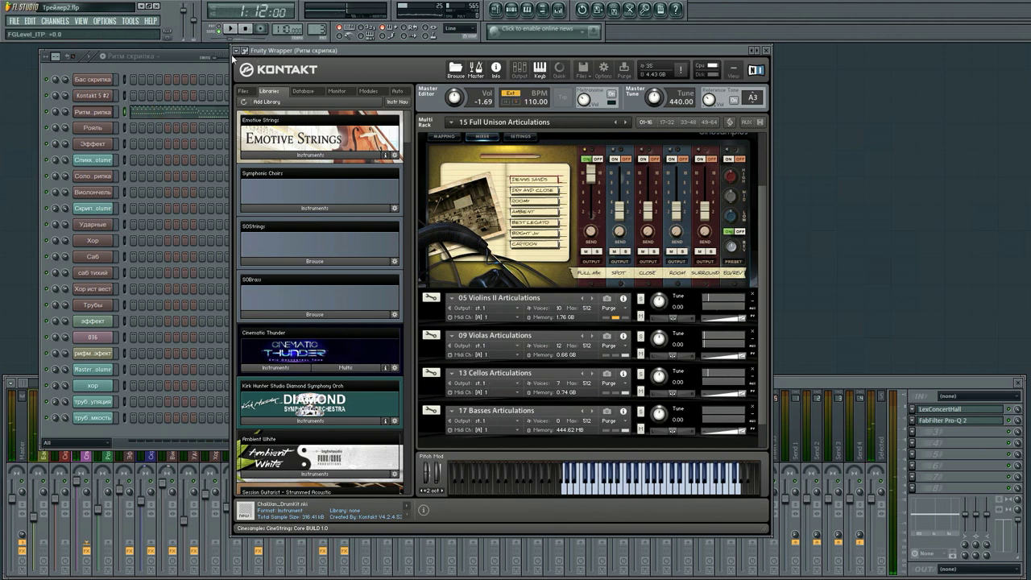
Open the system settings, view the MIDI output and input devices, and close the settings.
click(105, 21)
click(112, 51)
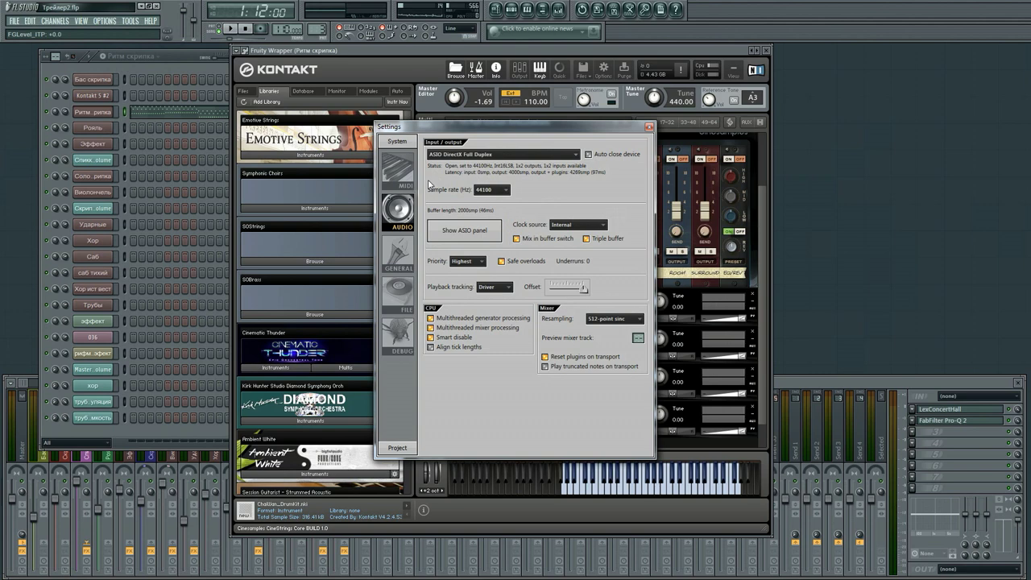
click(407, 181)
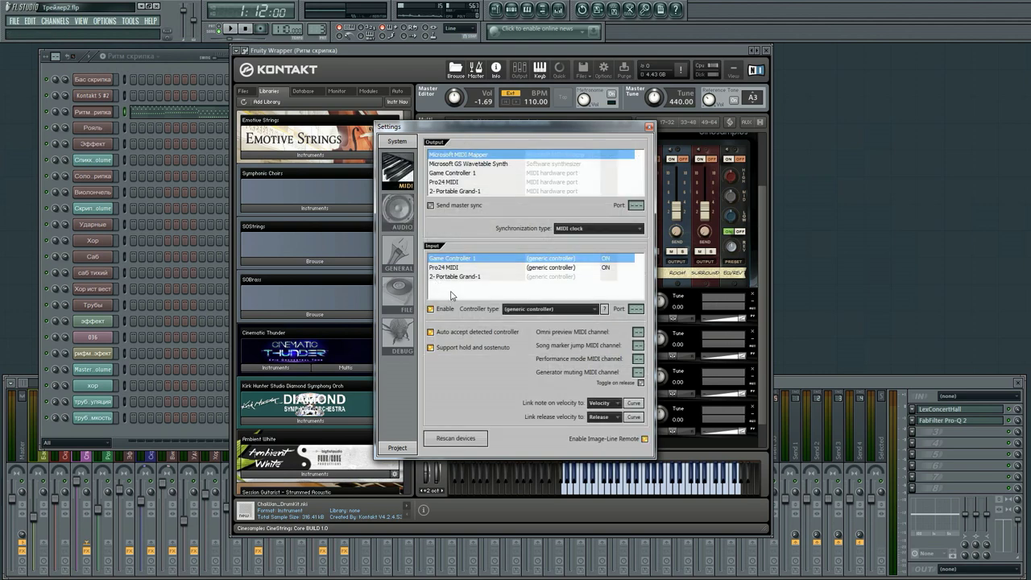
click(649, 127)
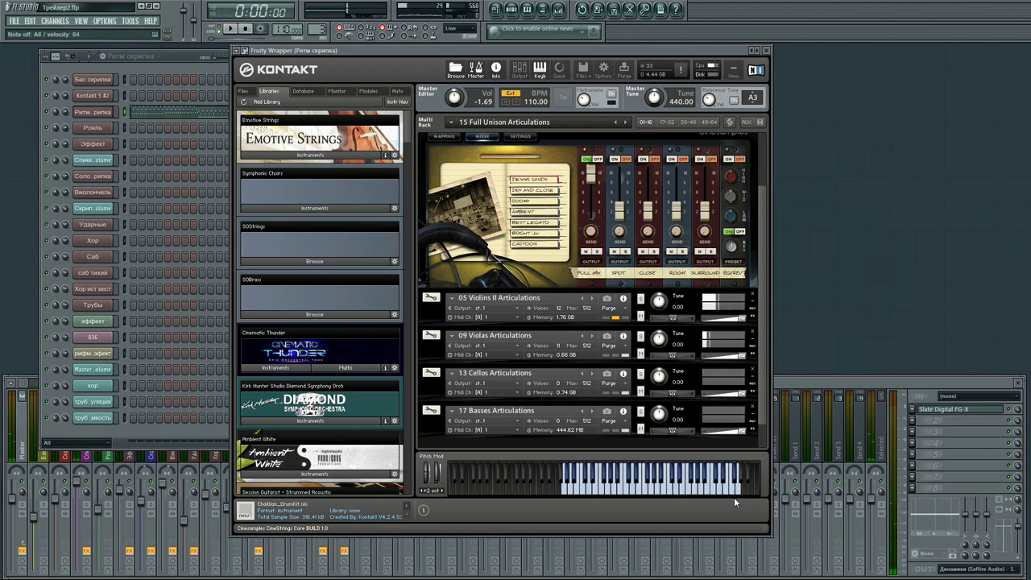
Close the Kontakt window and return to the full playlist.
click(765, 51)
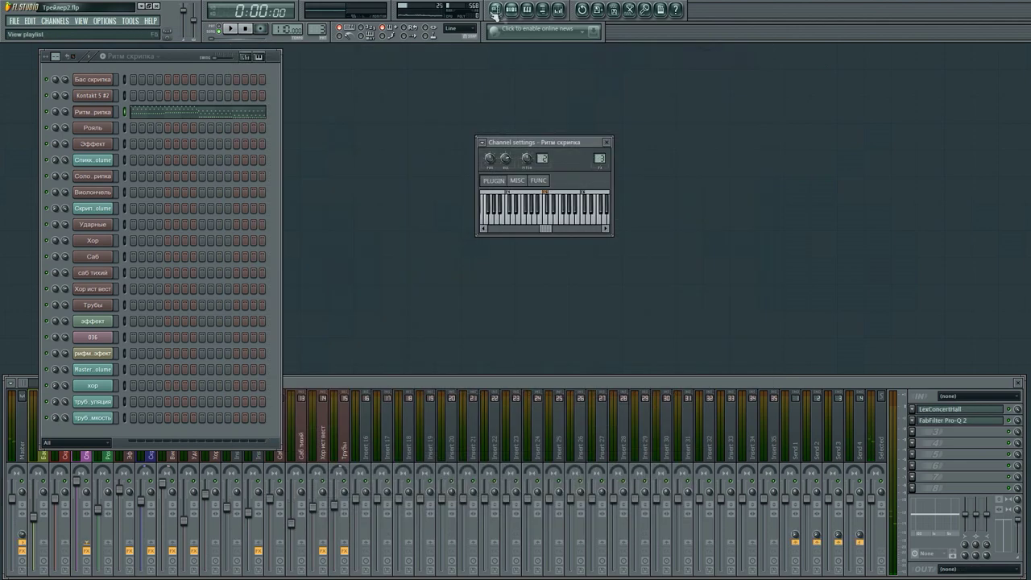
click(495, 9)
scroll(343, 68, down, 2)
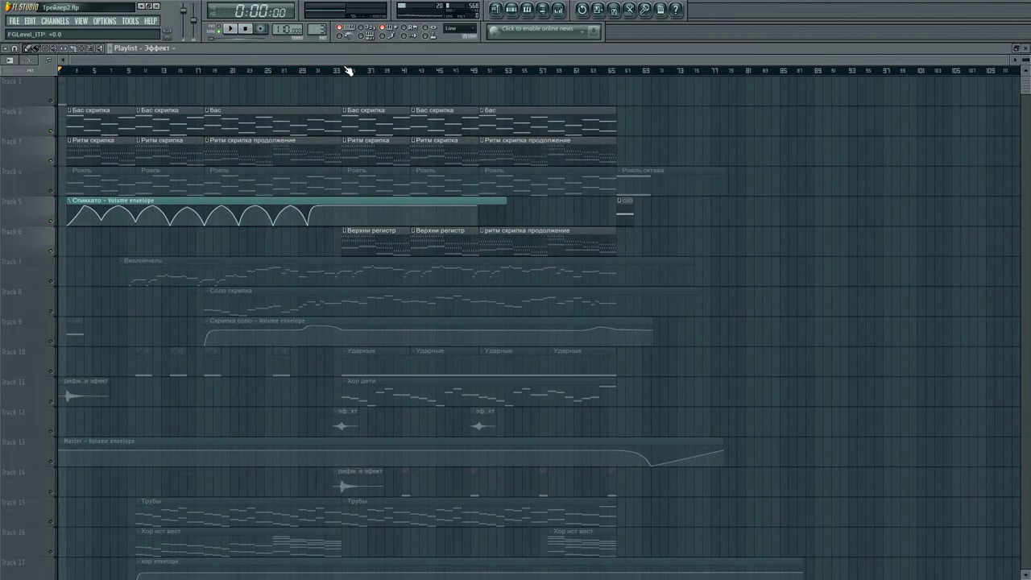
Move the саб clip at bar 66 from Track 5 down to the muted Track 21.
scroll(632, 217, down, 3)
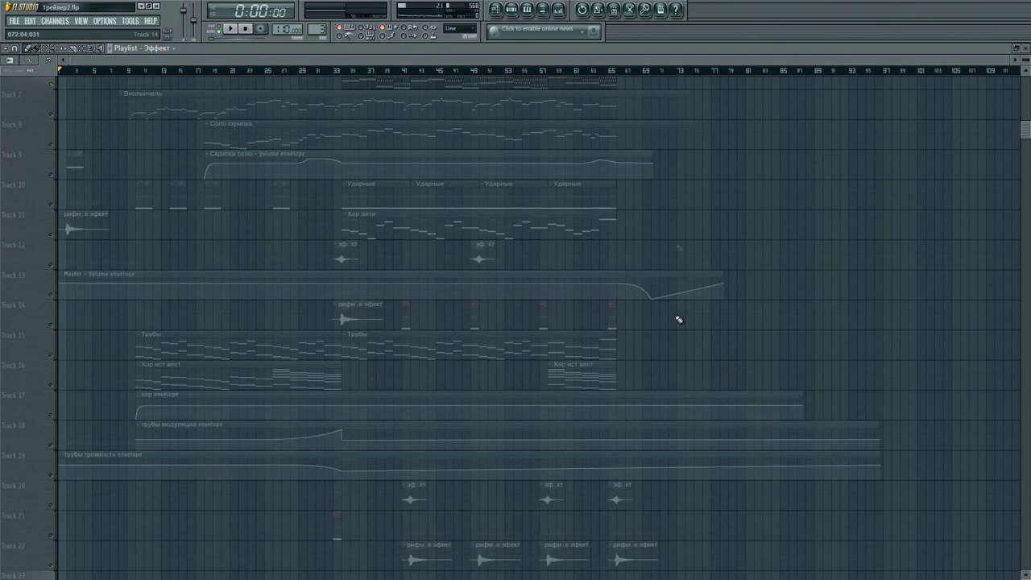
scroll(679, 319, up, 2)
drag(626, 151, 629, 298)
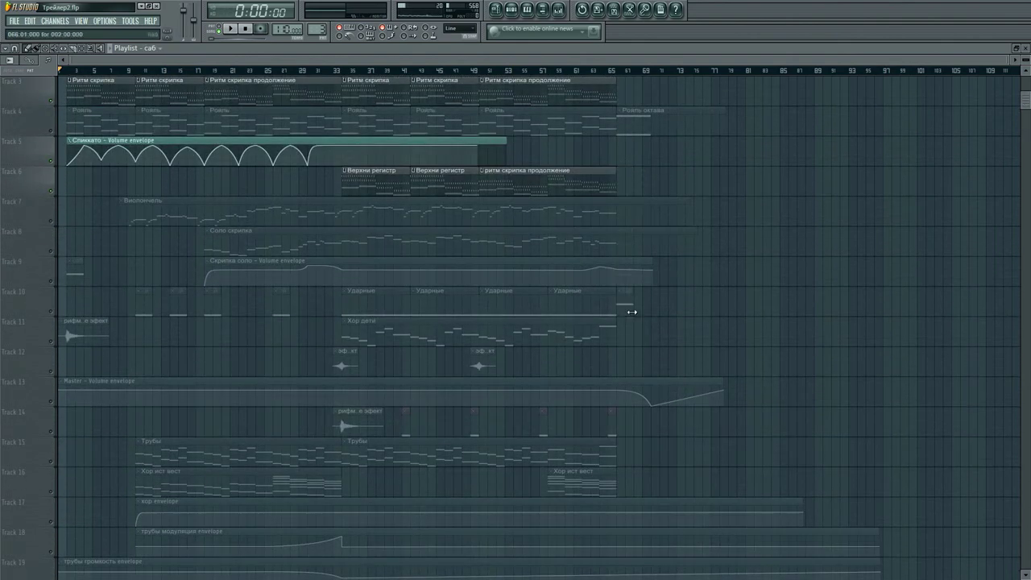
scroll(631, 312, down, 4)
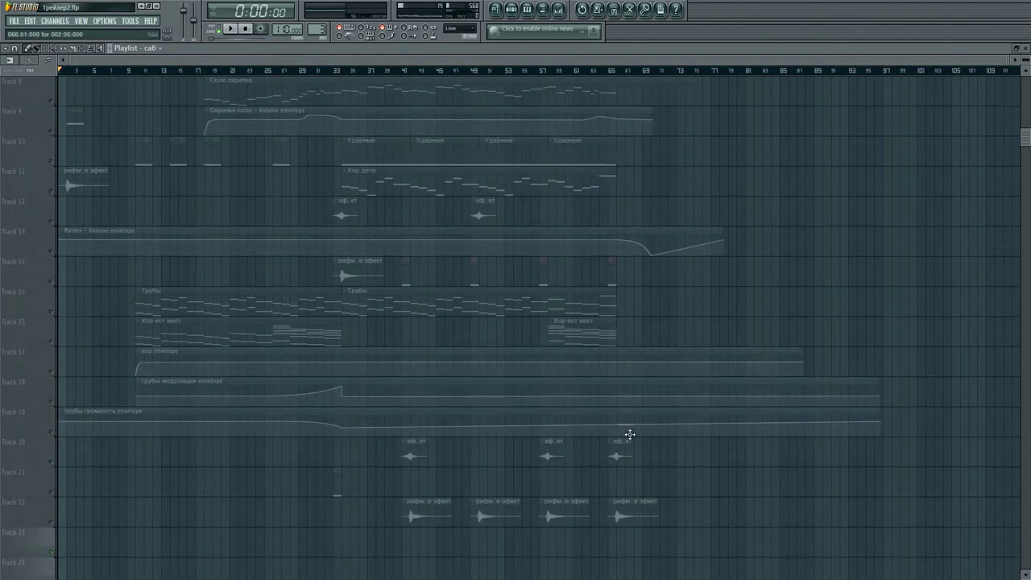
scroll(633, 468, down, 2)
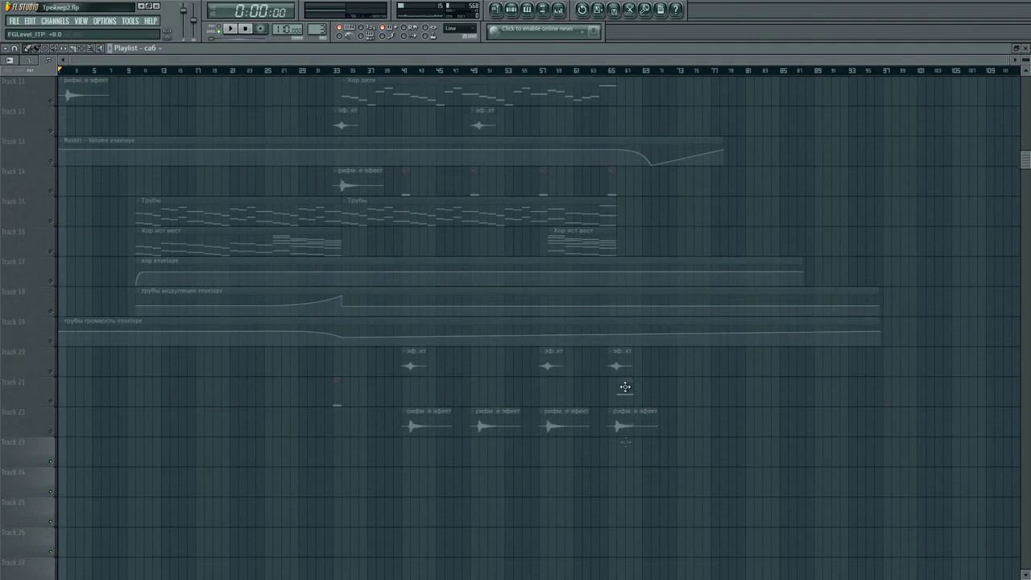
Return to the first tracks and play the unmuted string parts from bar 2.
scroll(666, 461, up, 6)
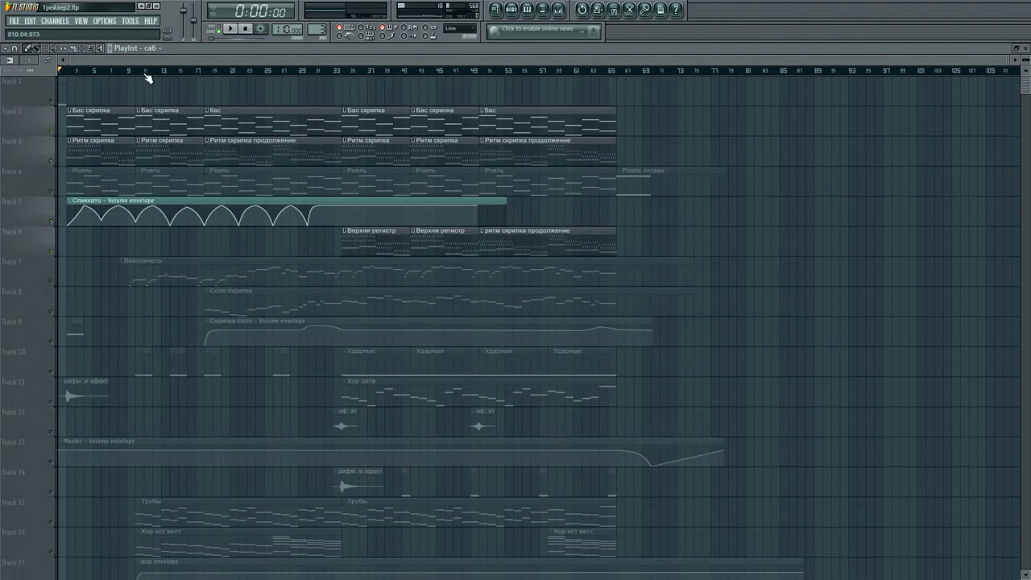
scroll(148, 78, up, 4)
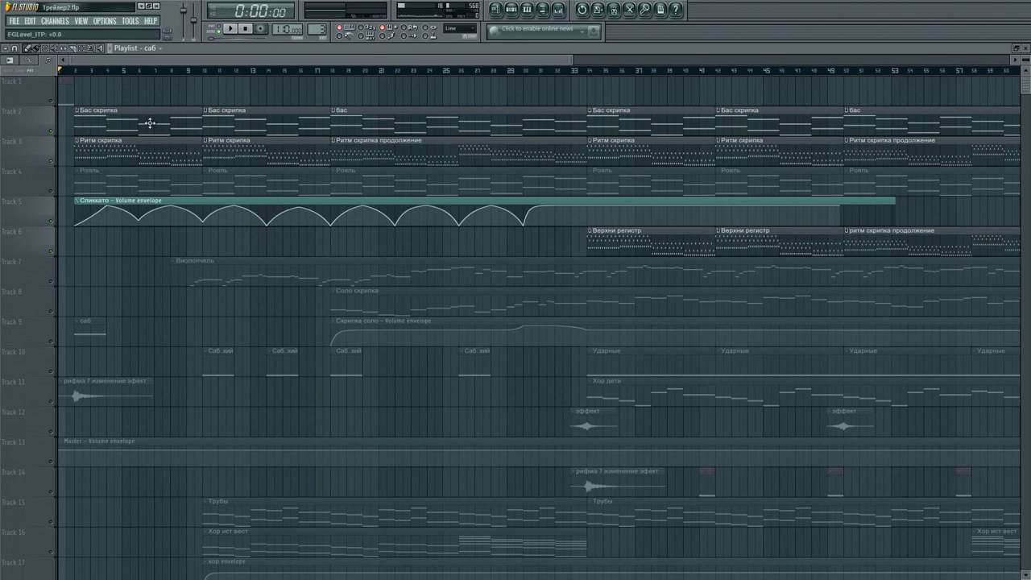
click(83, 72)
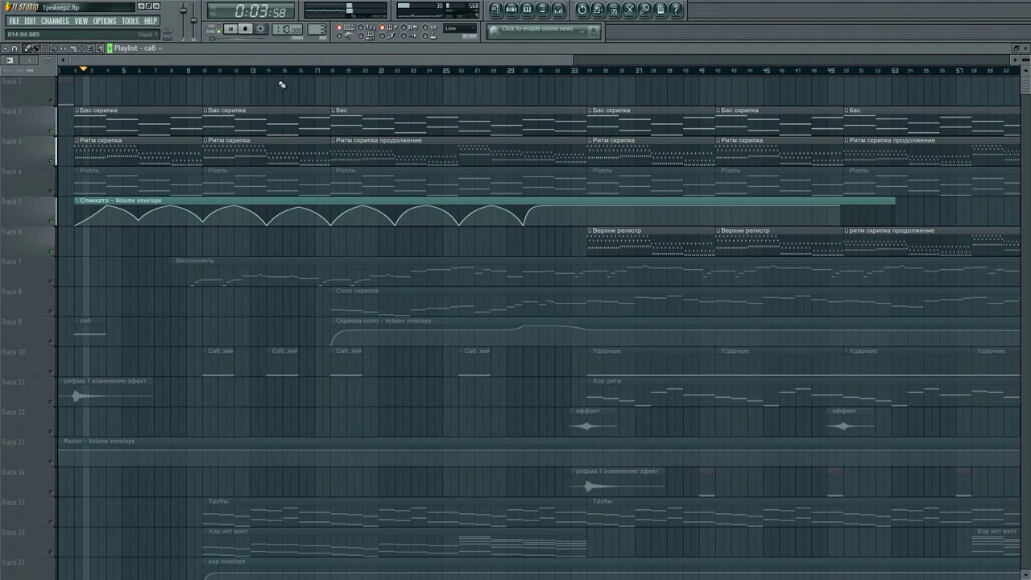
scroll(229, 66, up, 3)
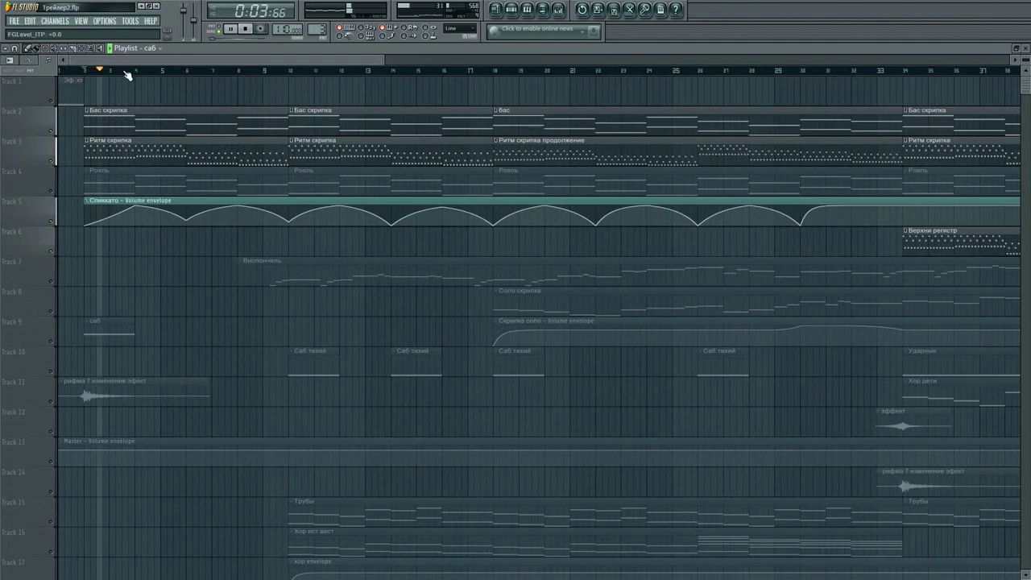
scroll(126, 75, down, 3)
scroll(126, 75, up, 2)
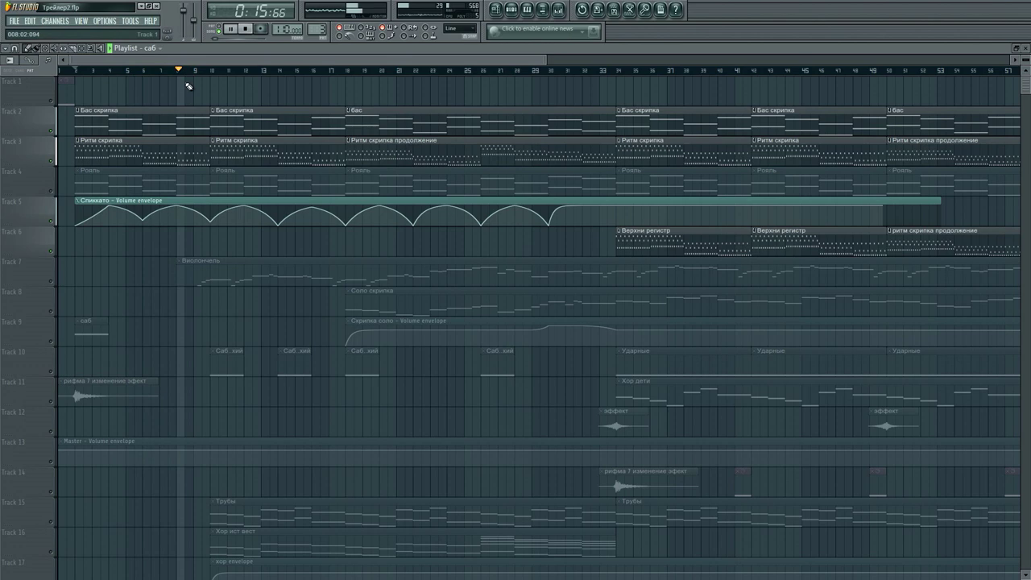
Stop playback, unmute Track 4 with the Рояль clips and start playing again.
click(246, 29)
click(51, 190)
click(233, 31)
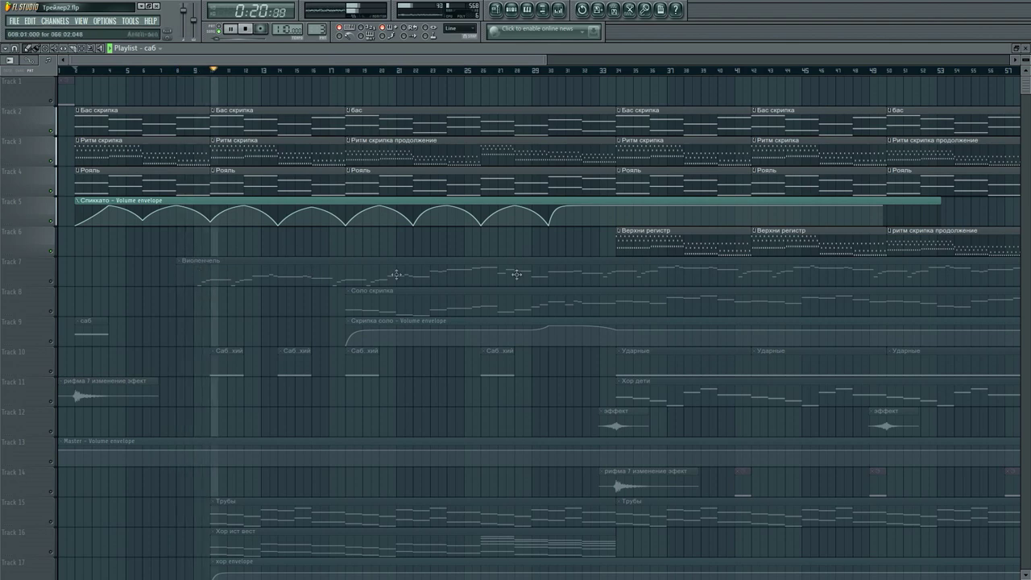
drag(484, 62, 358, 107)
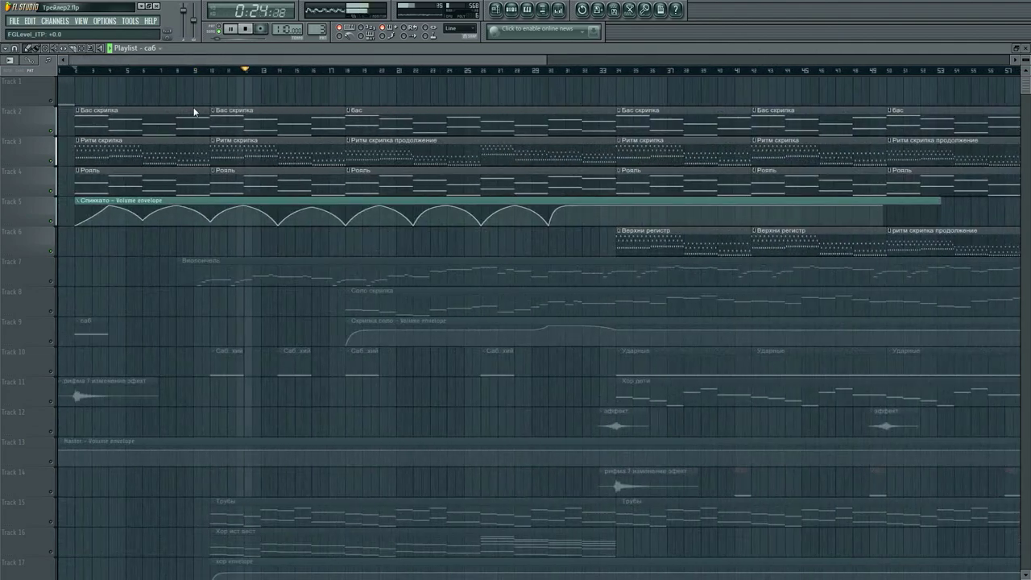
scroll(236, 74, down, 3)
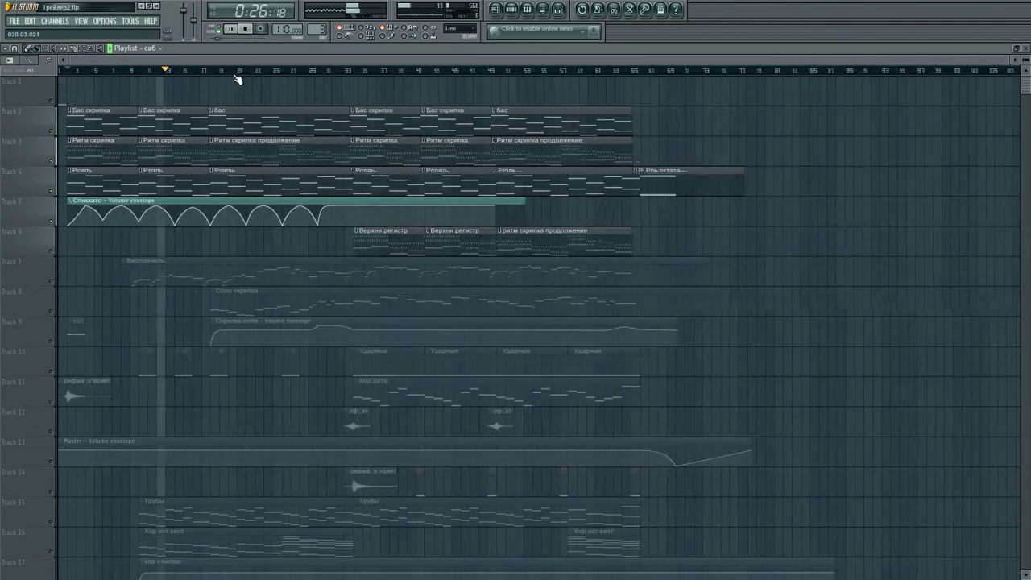
scroll(239, 73, up, 2)
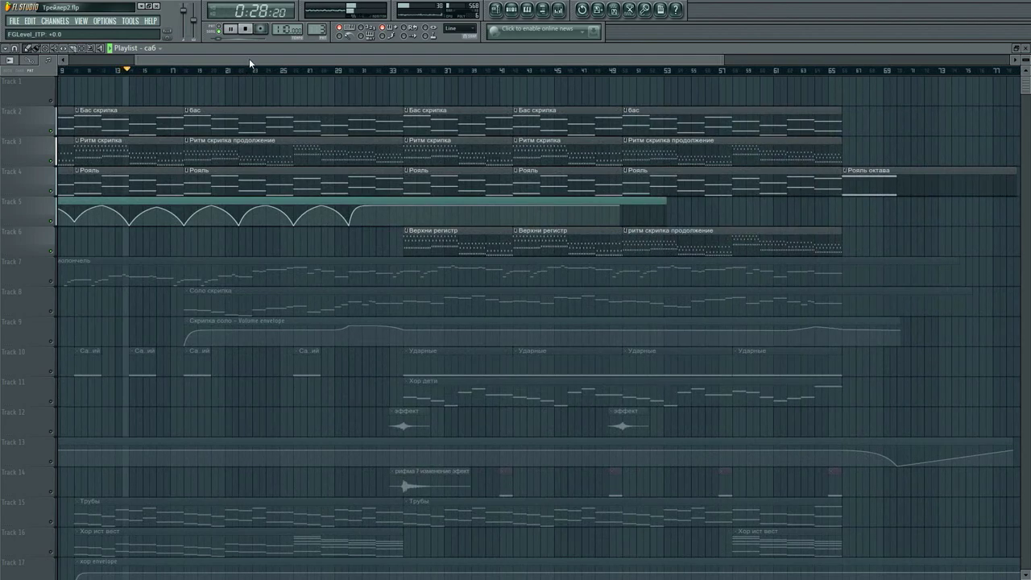
Return to the start of the playlist and restart playback from bar 2.
drag(249, 61, 110, 83)
click(244, 29)
click(228, 29)
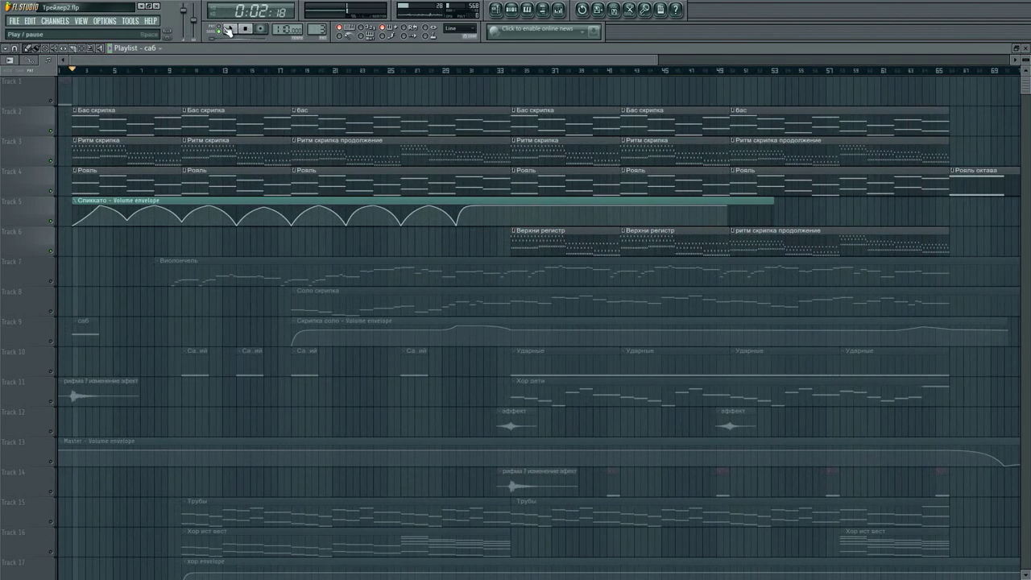
Show the mixer below the playlist and inspect the effect slots of the Бас and Спиккато channels.
click(560, 9)
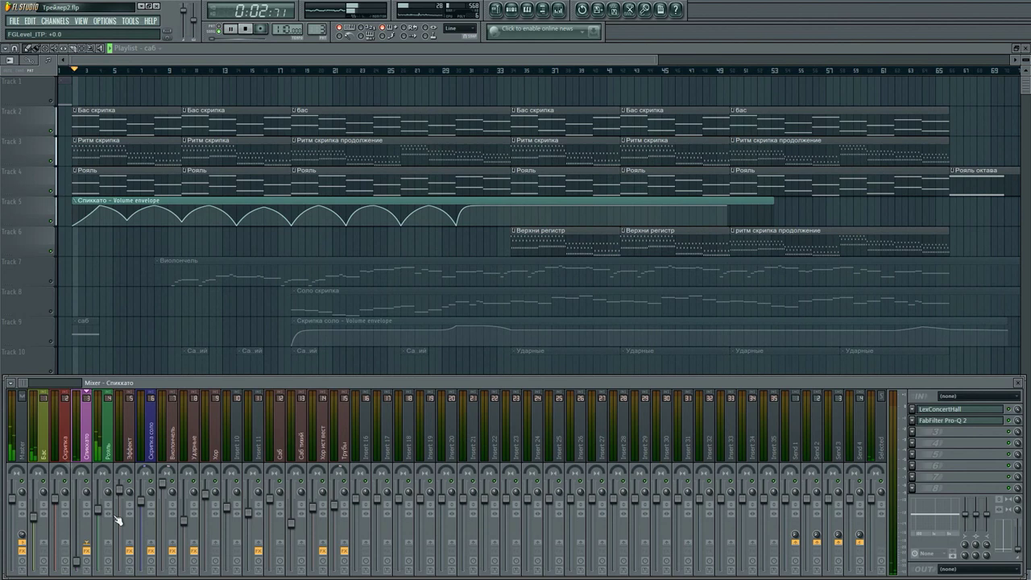
click(45, 447)
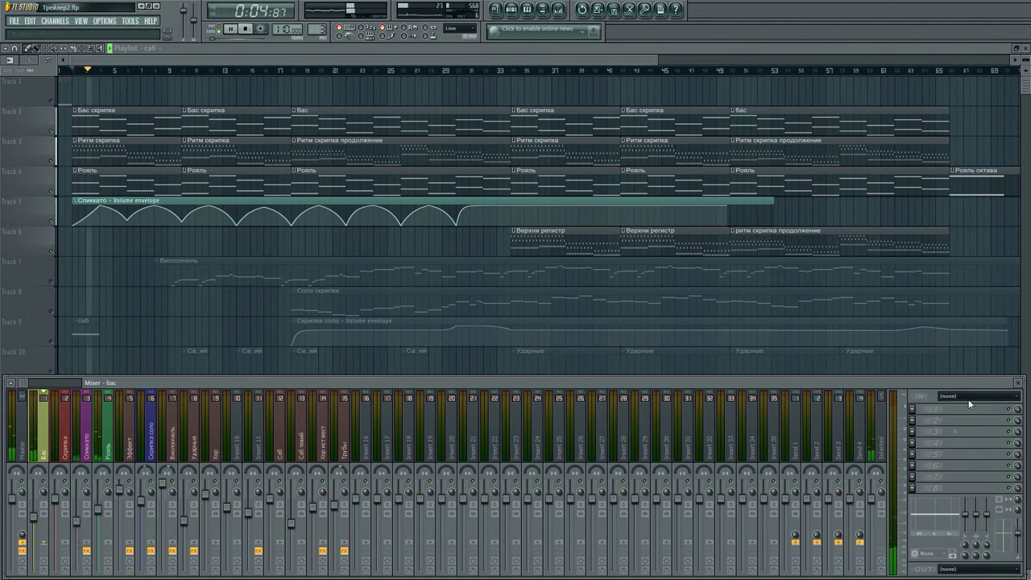
click(86, 442)
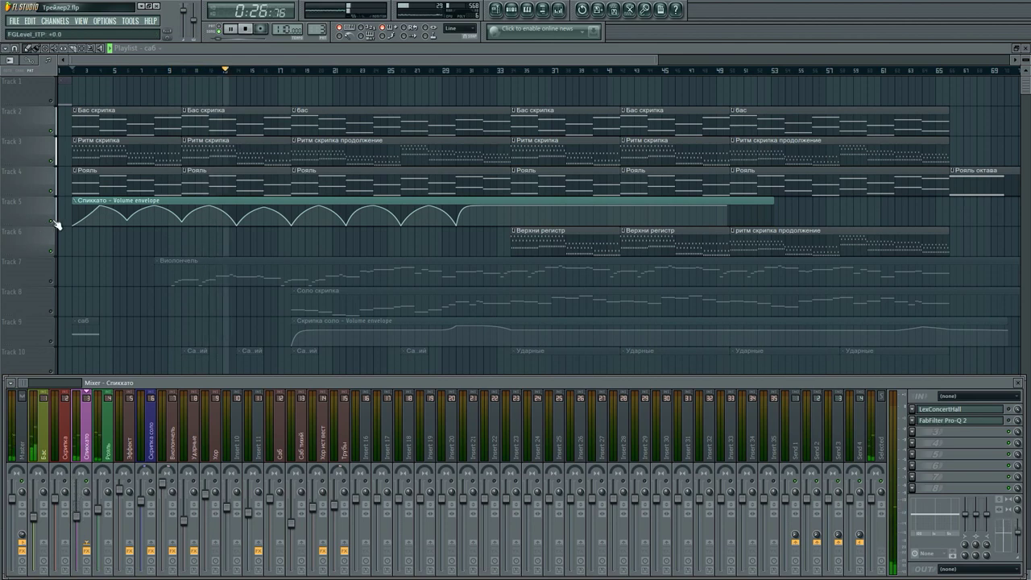
Mute Track 5 with the Спиккато volume envelope and keep the mixer shown below the playlist.
key(F9)
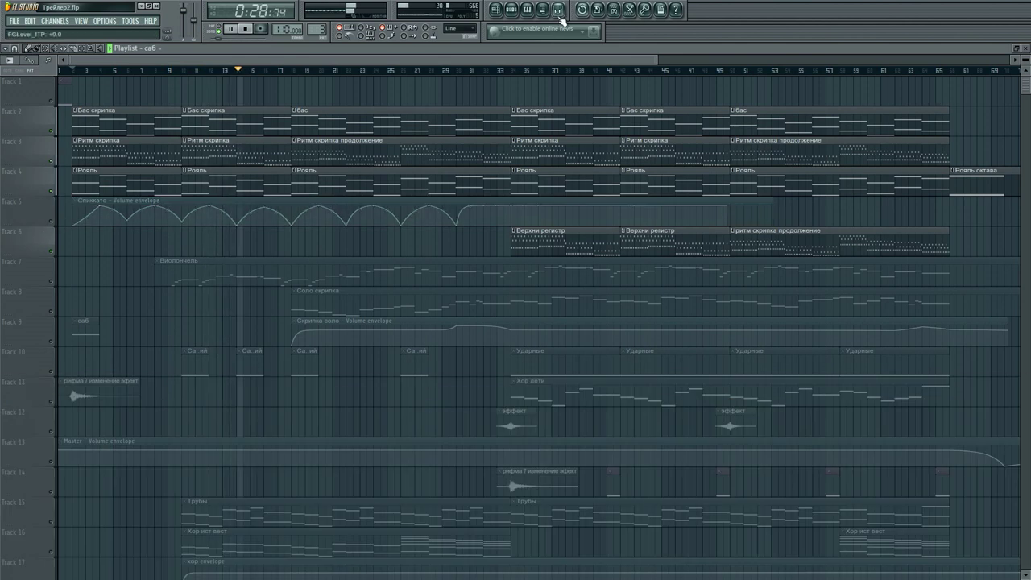
key(F9)
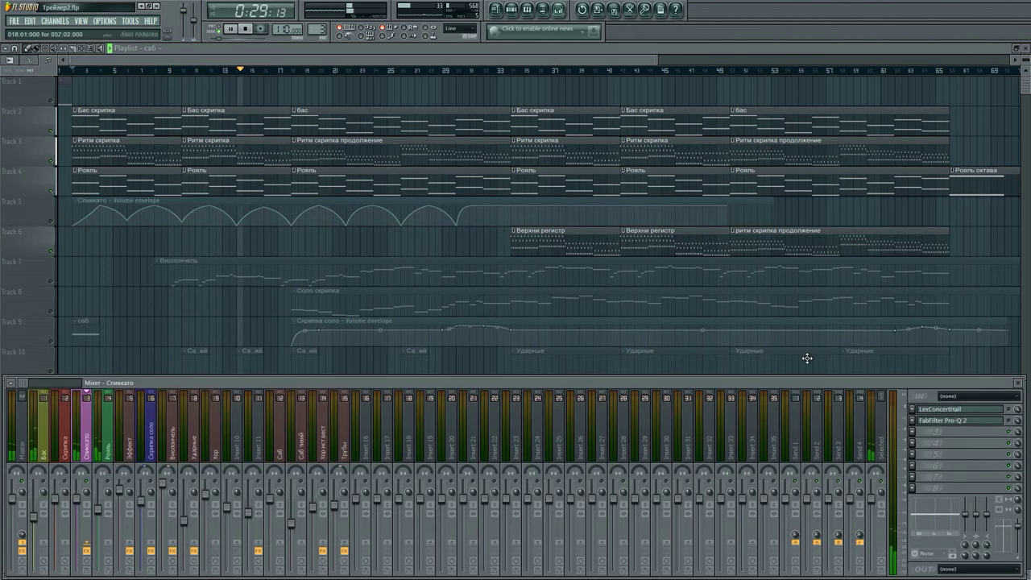
Open FabFilter Pro-Q 2 on the Спиккато channel, enable it and examine its high-frequency boost band in full-screen view.
click(959, 426)
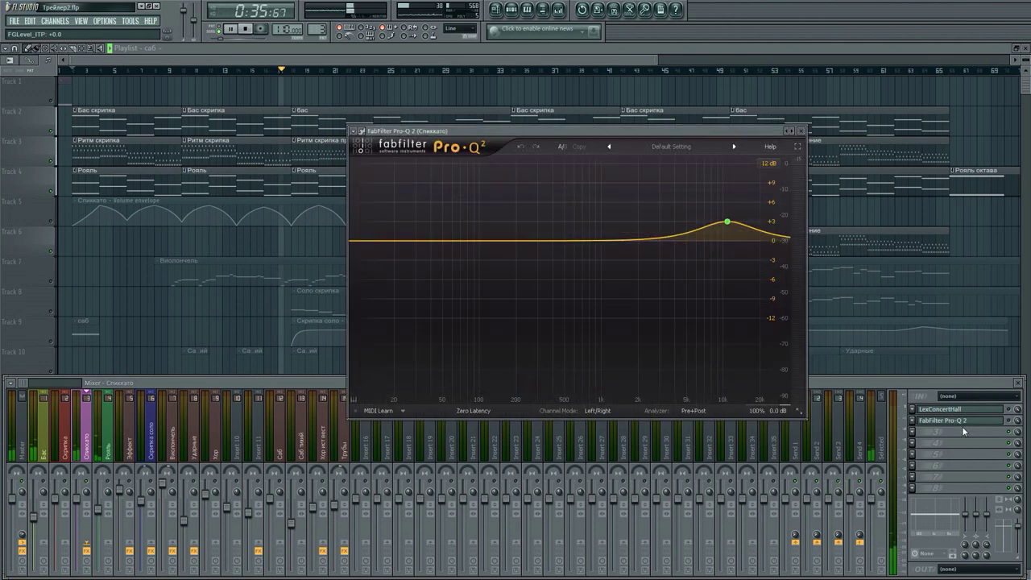
click(1010, 421)
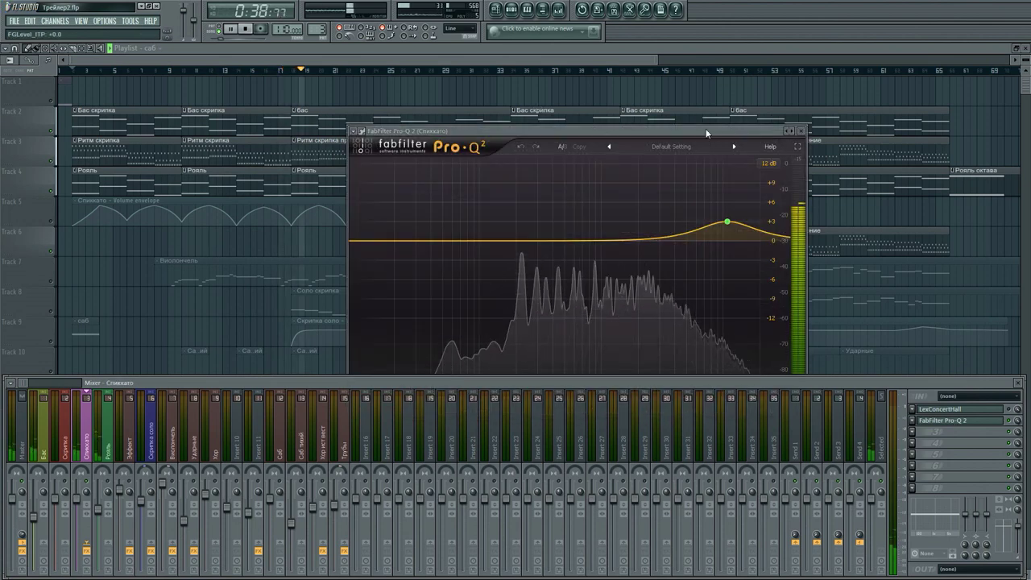
drag(705, 128, 594, 105)
click(687, 120)
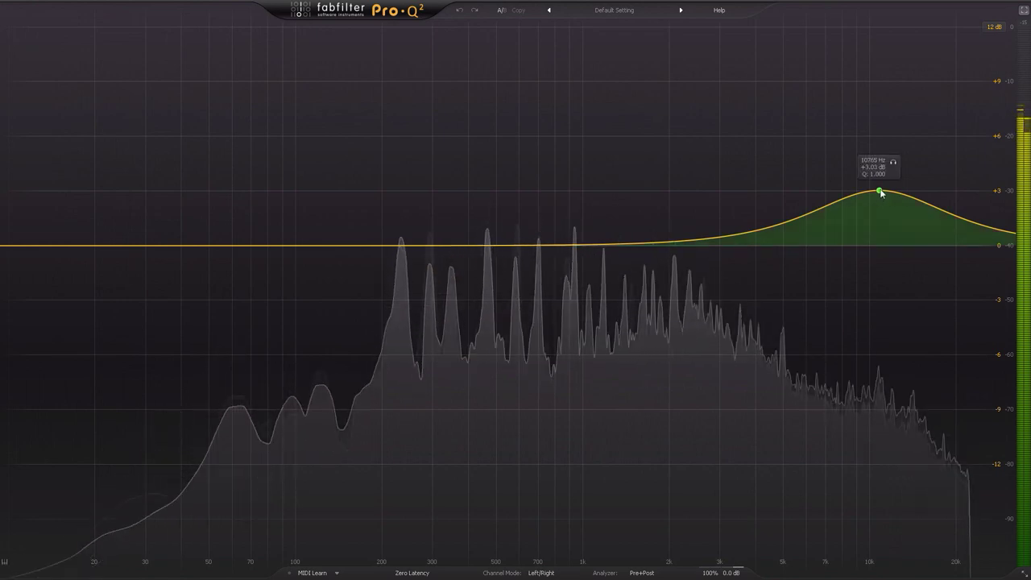
mouse_move(879, 191)
mouse_down()
mouse_move(877, 242)
mouse_move(877, 33)
mouse_move(878, 191)
mouse_up()
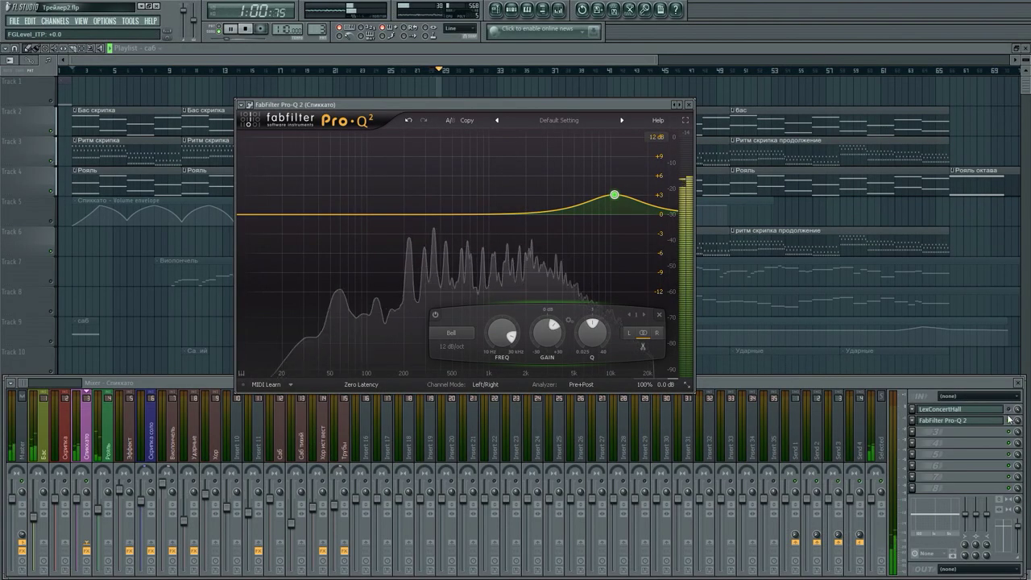
Open the LexConcertHall reverb on the Спиккато channel, enable it and restart playback from bar 2.
click(949, 410)
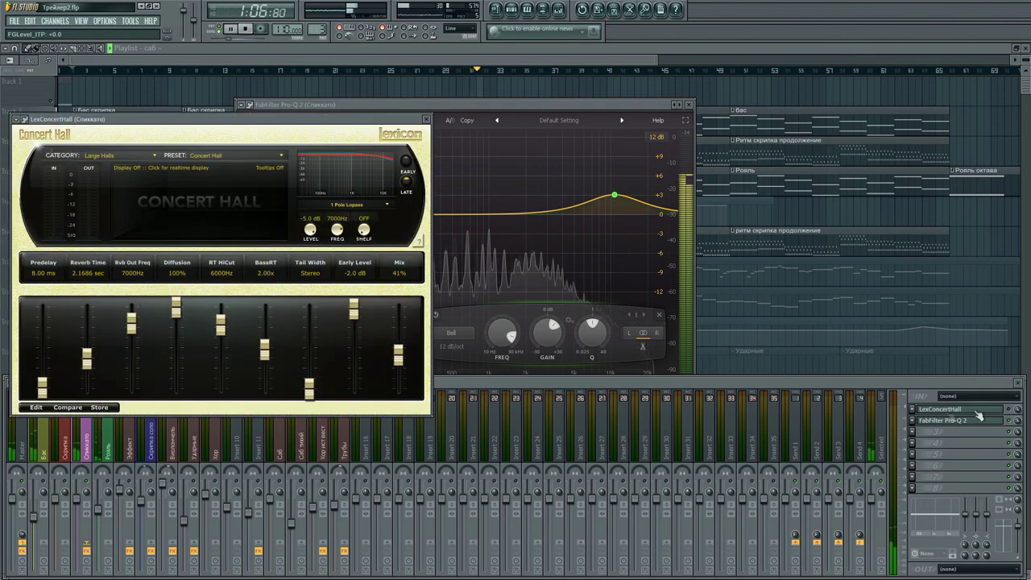
click(1009, 410)
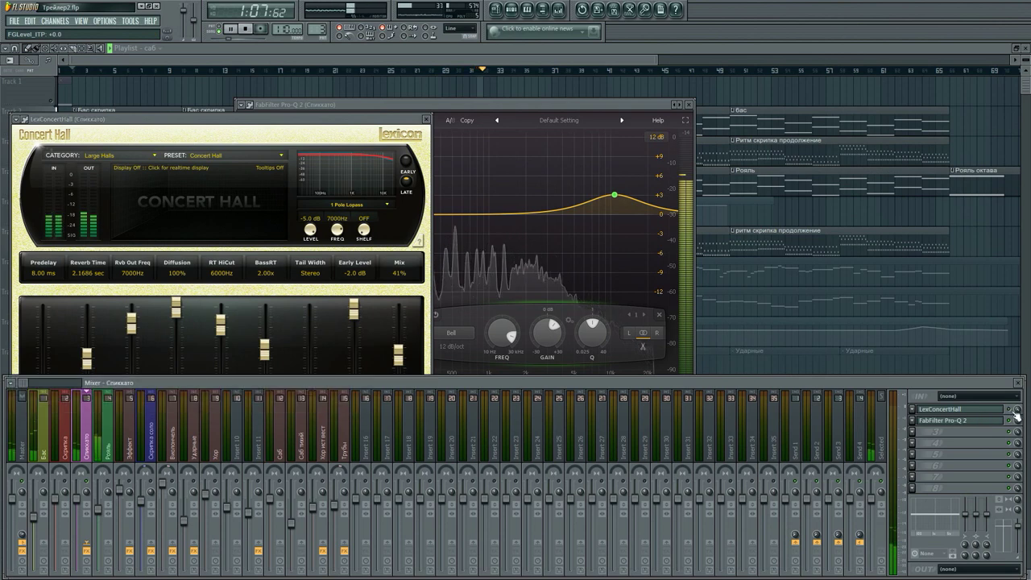
click(231, 33)
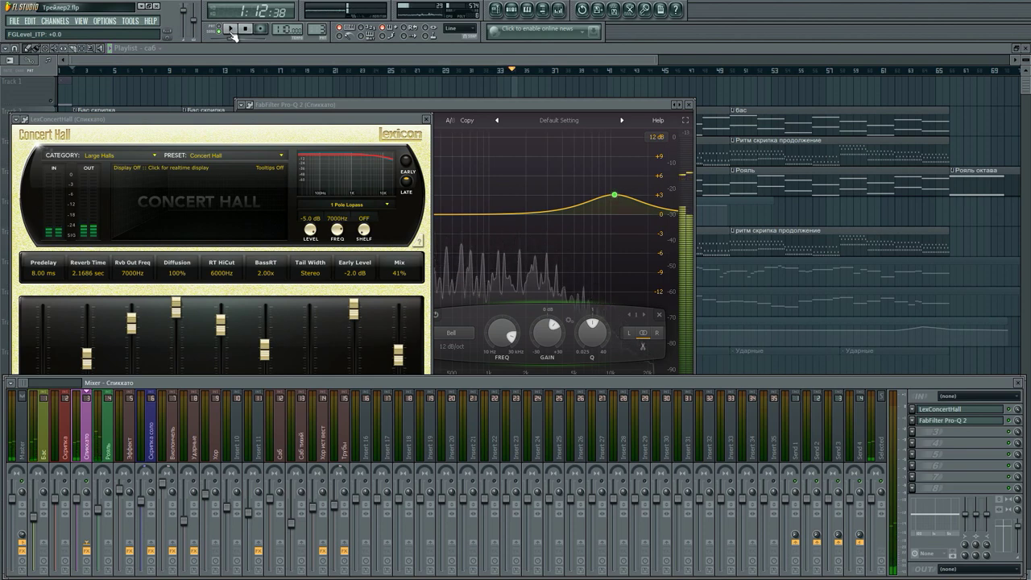
click(245, 31)
click(232, 31)
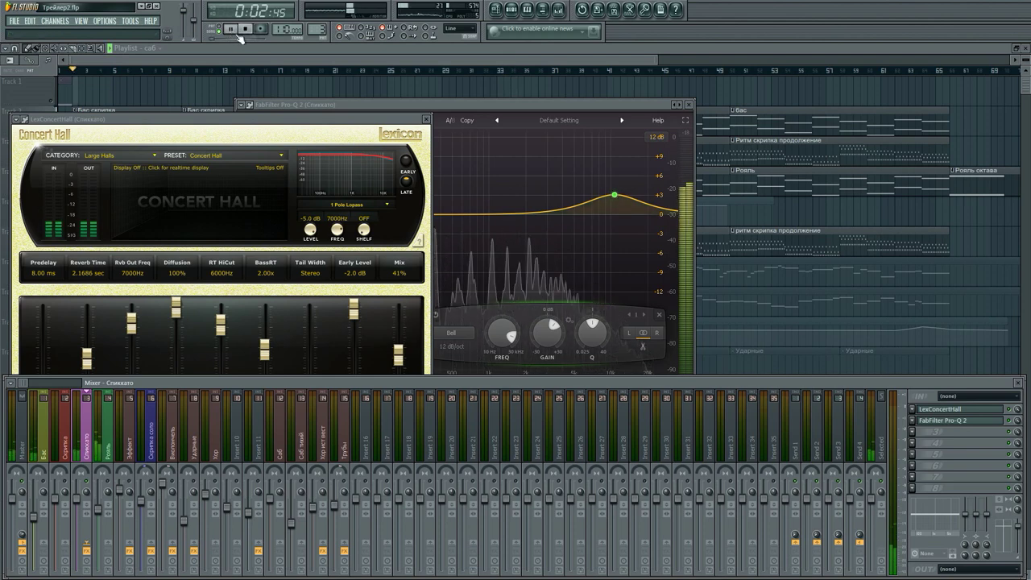
click(234, 30)
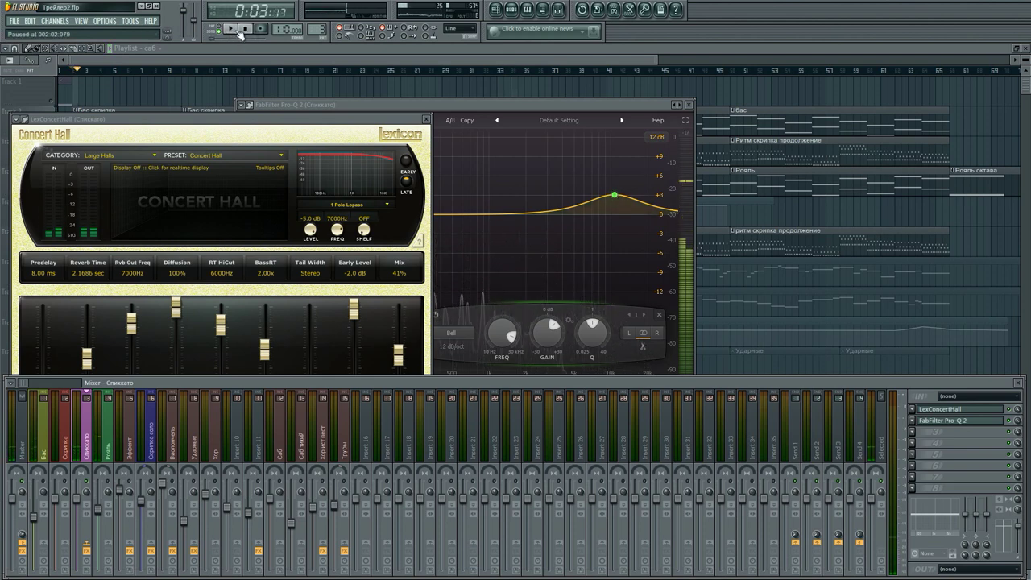
click(231, 29)
Move the Спиккато Concert Hall reverb window aside and view its list of hall categories.
drag(121, 118, 192, 84)
click(224, 123)
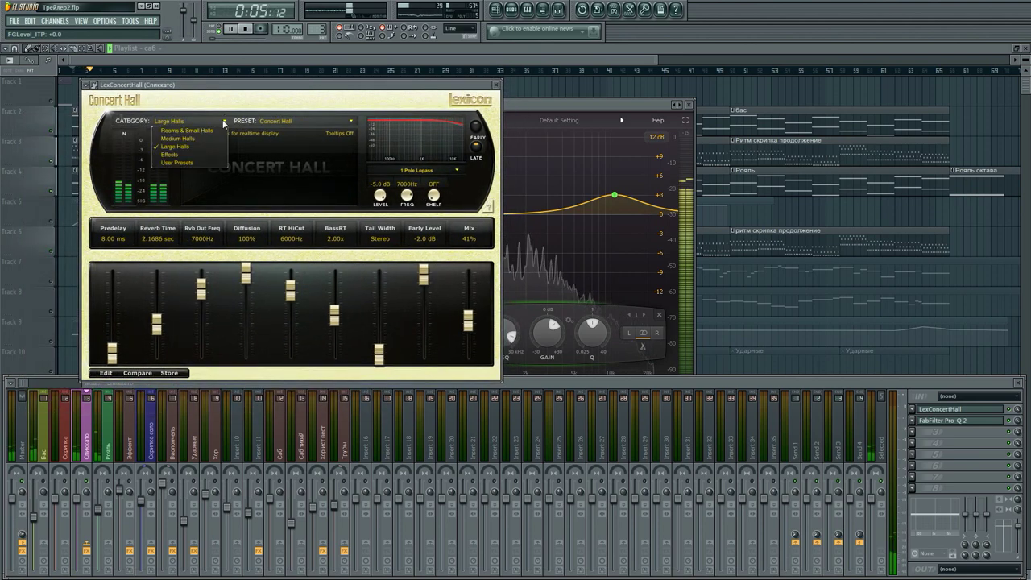
click(485, 280)
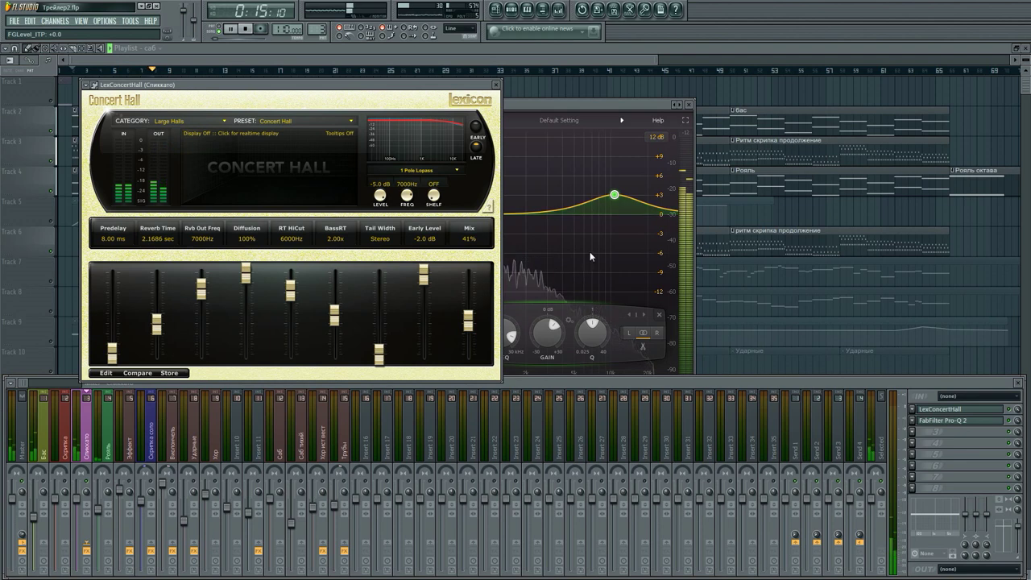
Close the Спиккато reverb and equalizer windows and bring back the full playlist.
click(87, 546)
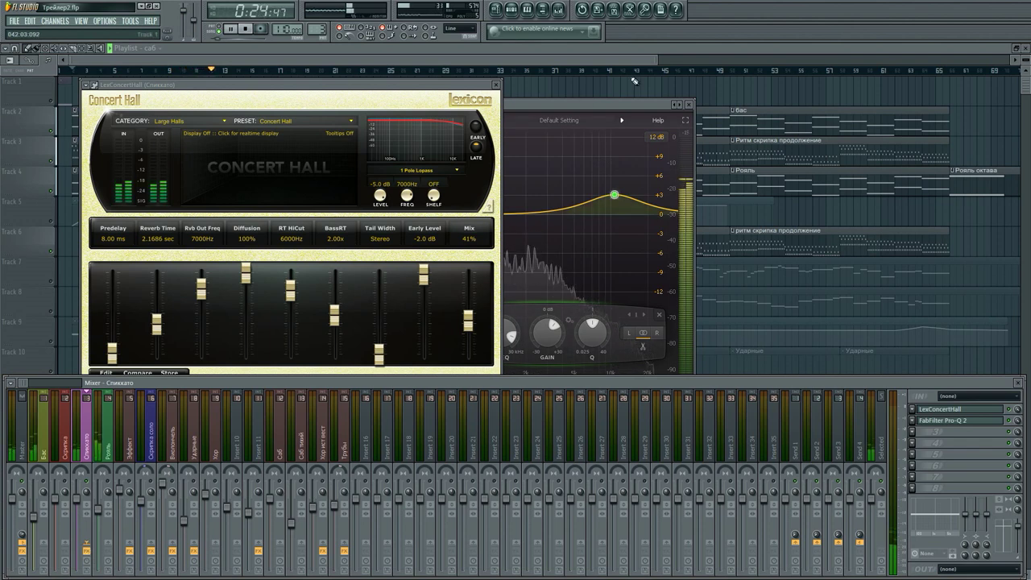
click(496, 86)
click(688, 104)
click(310, 59)
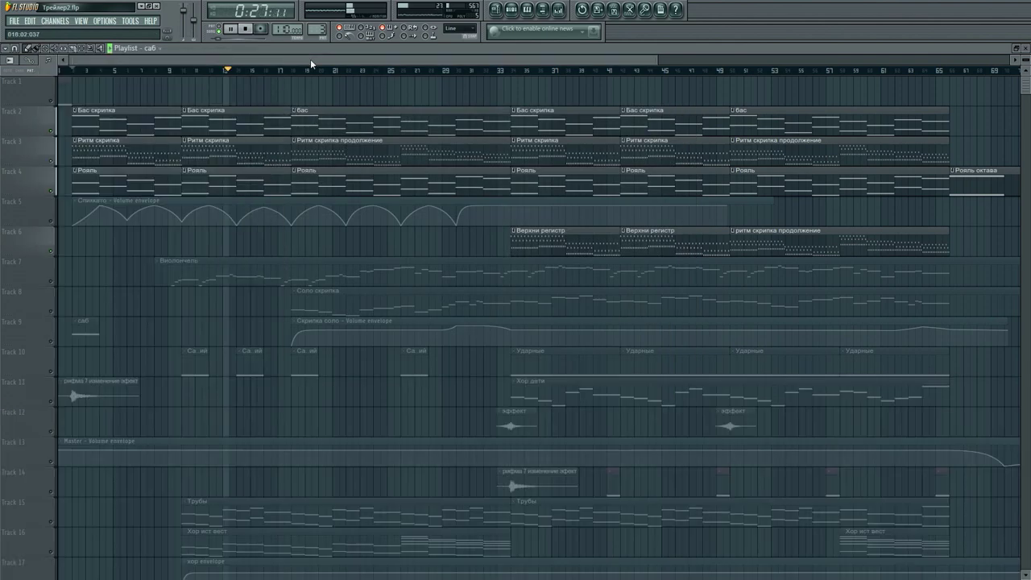
Inspect the effect slots of the Рояль channel in the mixer and return to the full playlist.
click(542, 9)
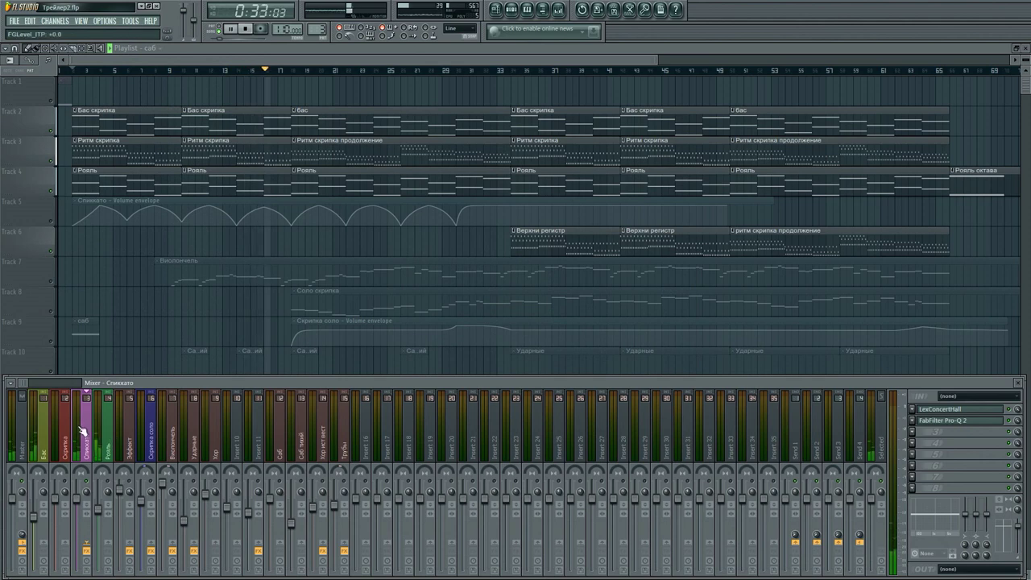
click(108, 442)
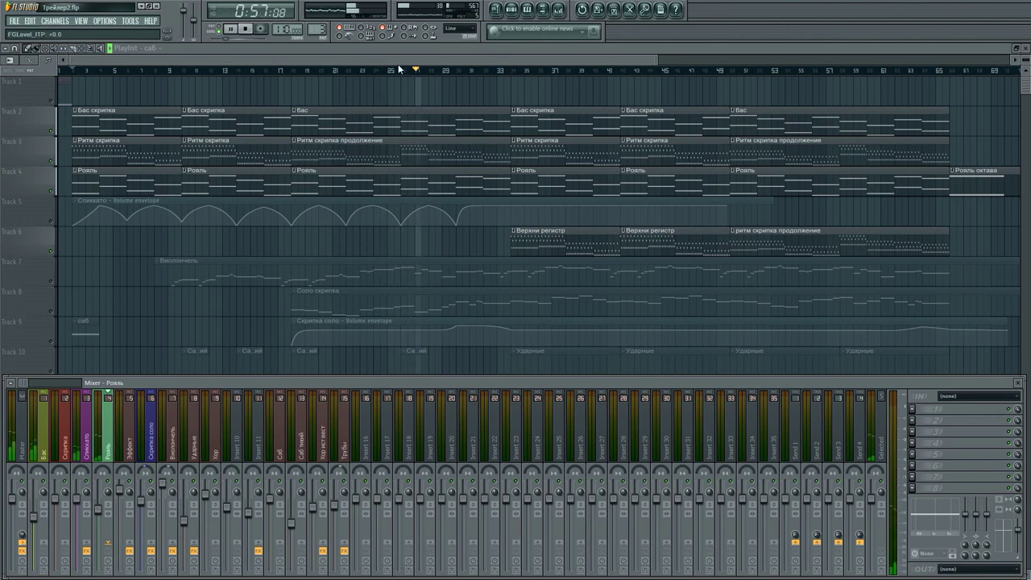
scroll(412, 77, down, 3)
click(350, 47)
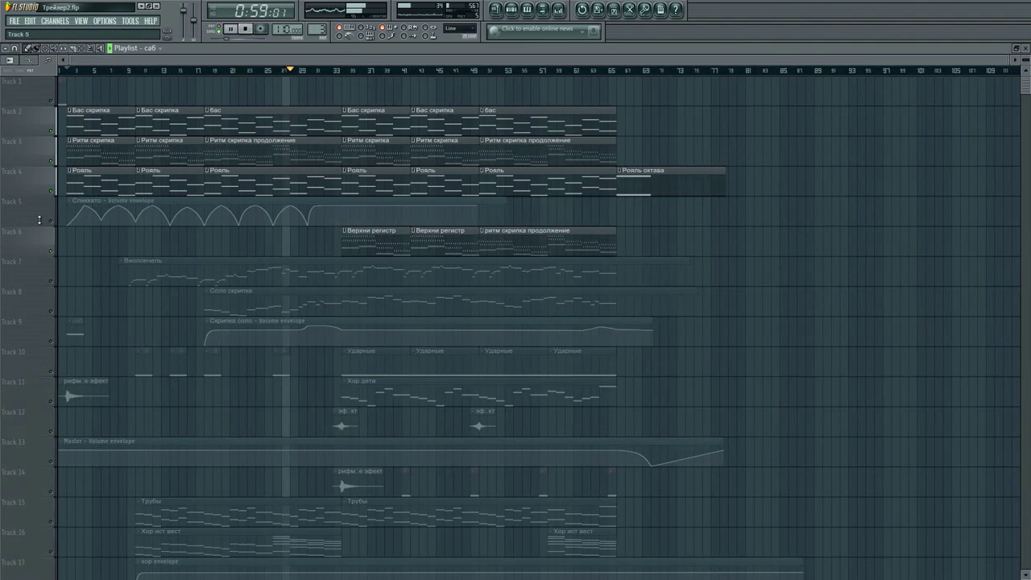
Unmute Track 5 with the Спиккато volume envelope and stop playback.
scroll(495, 253, down, 5)
scroll(496, 257, up, 5)
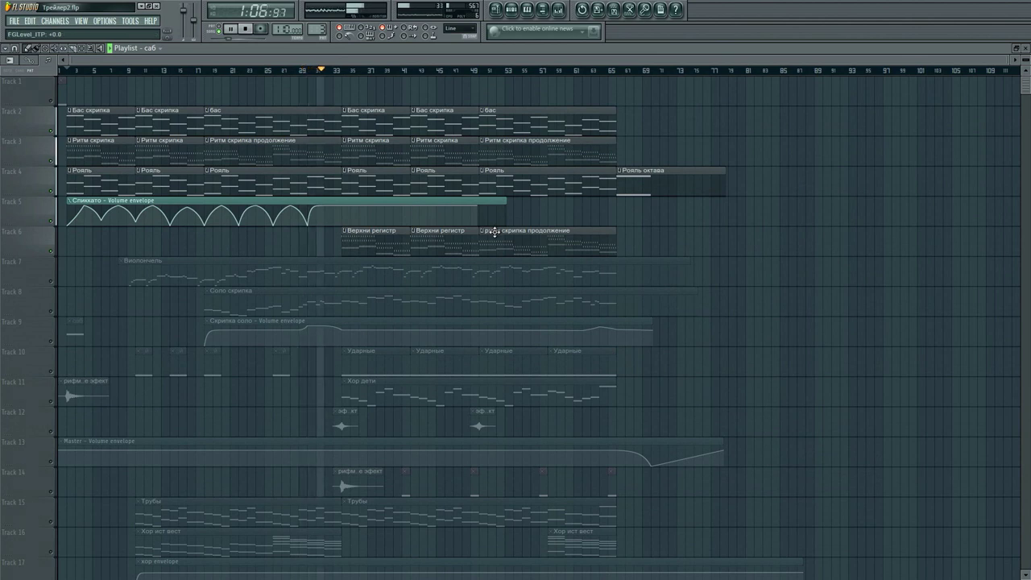
key(space)
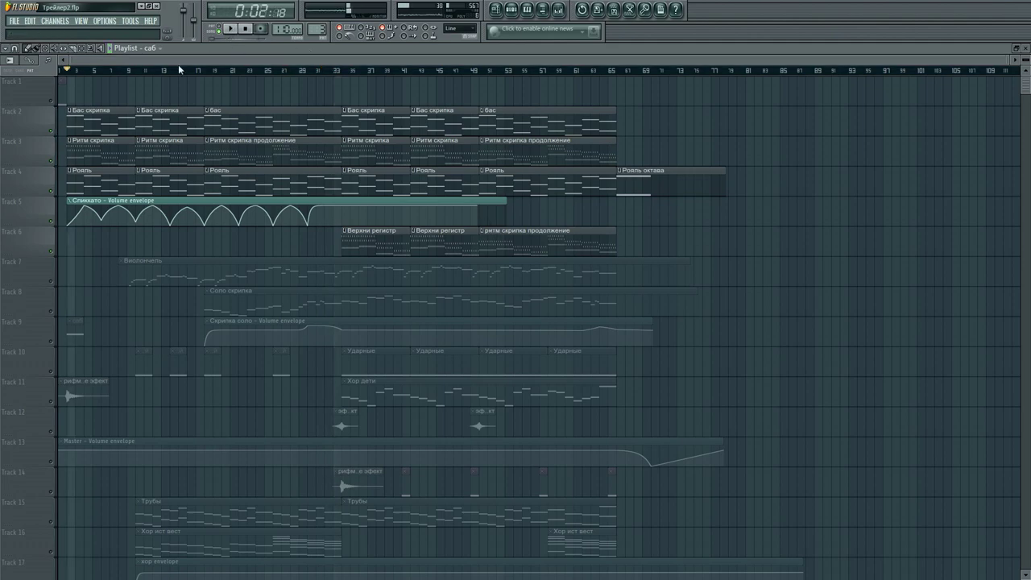
scroll(168, 62, up, 5)
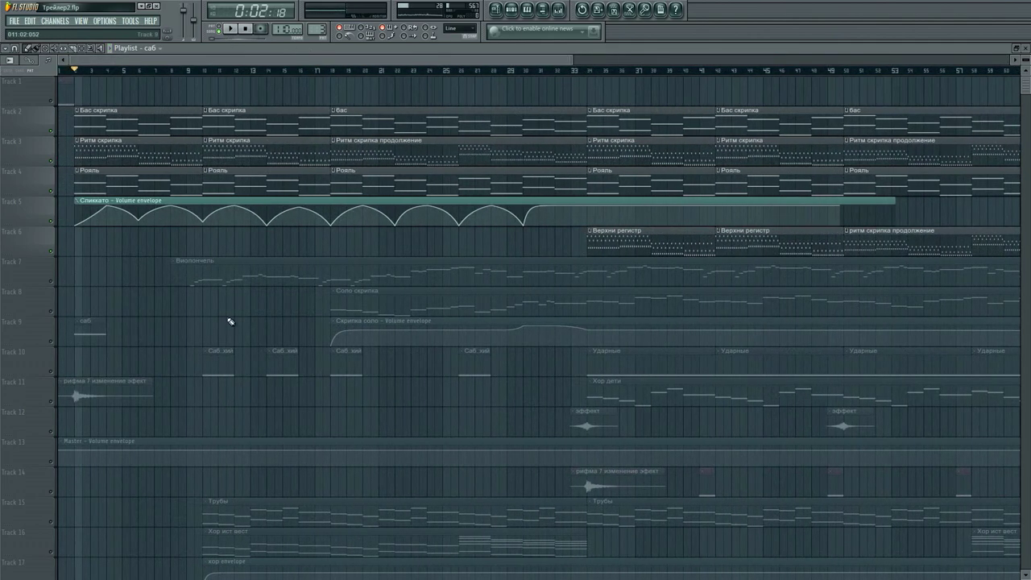
Unmute Track 7 with the Виолончель part and open its Kontakt instrument, AS Tina Guo Legato.
click(51, 282)
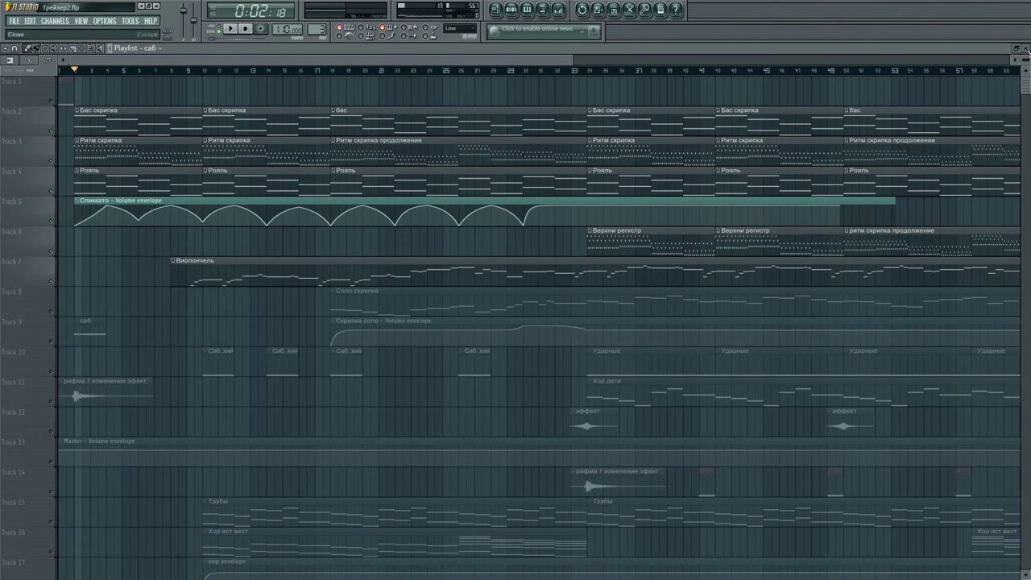
click(1025, 49)
click(100, 194)
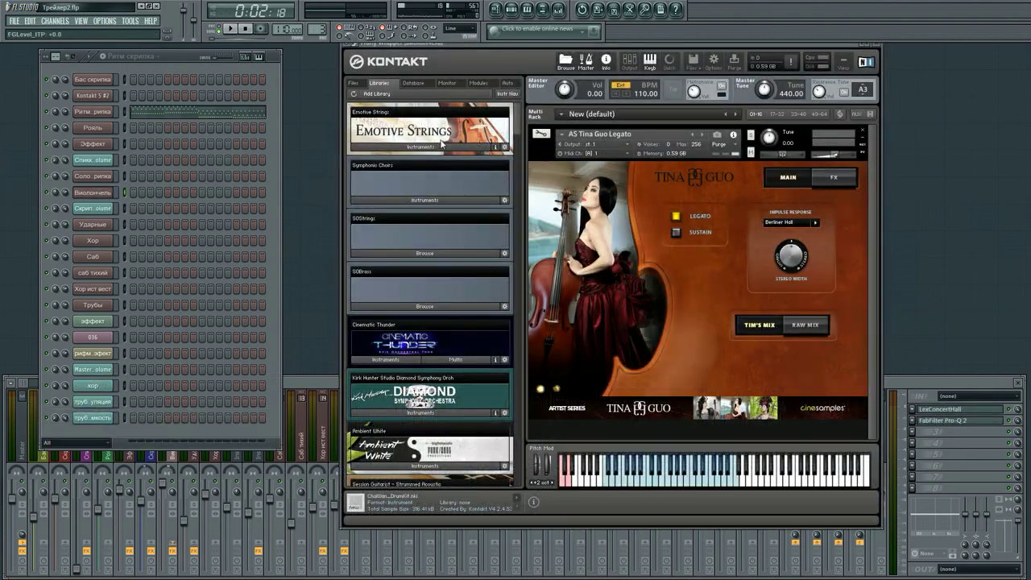
drag(473, 48, 424, 56)
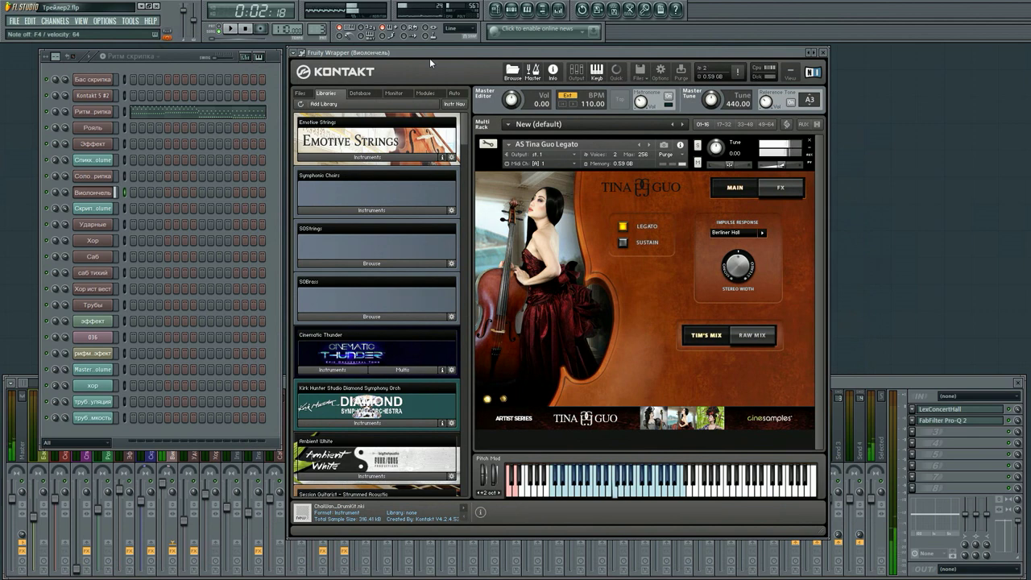
Return to the playlist and play the arrangement with the cello part from bar 6.
click(496, 10)
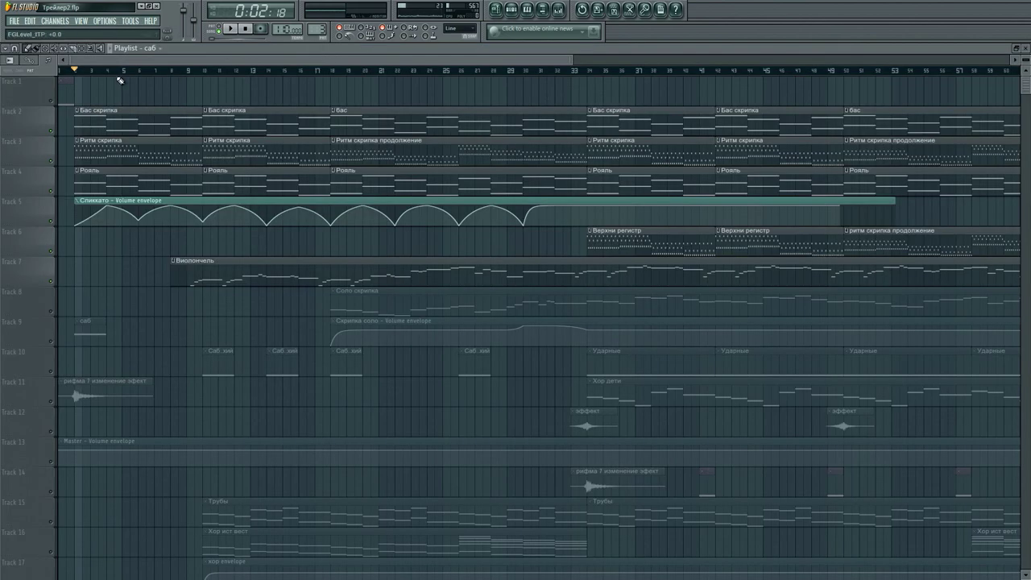
key(space)
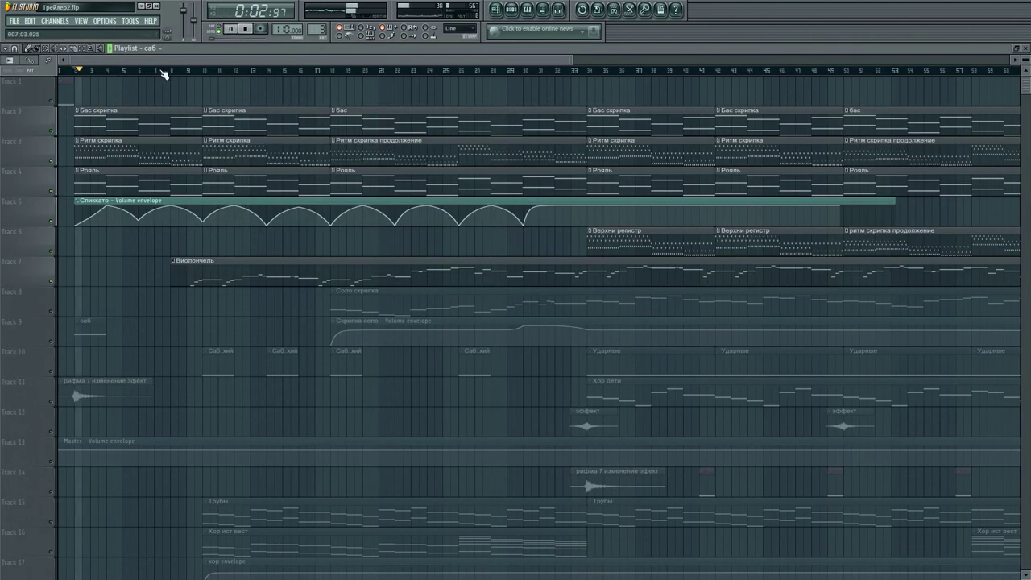
click(140, 71)
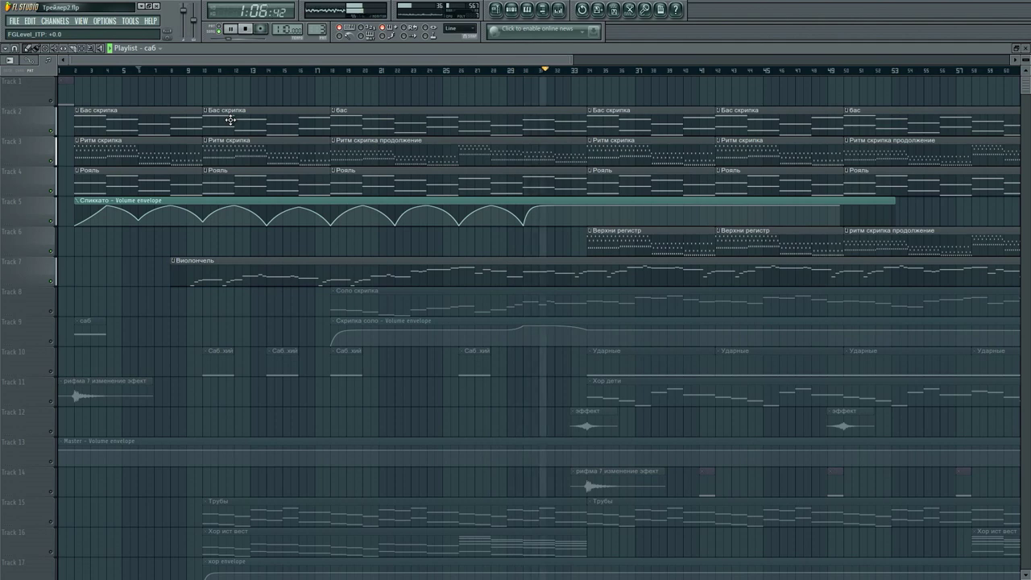
Open FabFilter Pro-Q 2 on the Виолончель channel, examine its curve in full-screen view and return to the playlist.
click(559, 11)
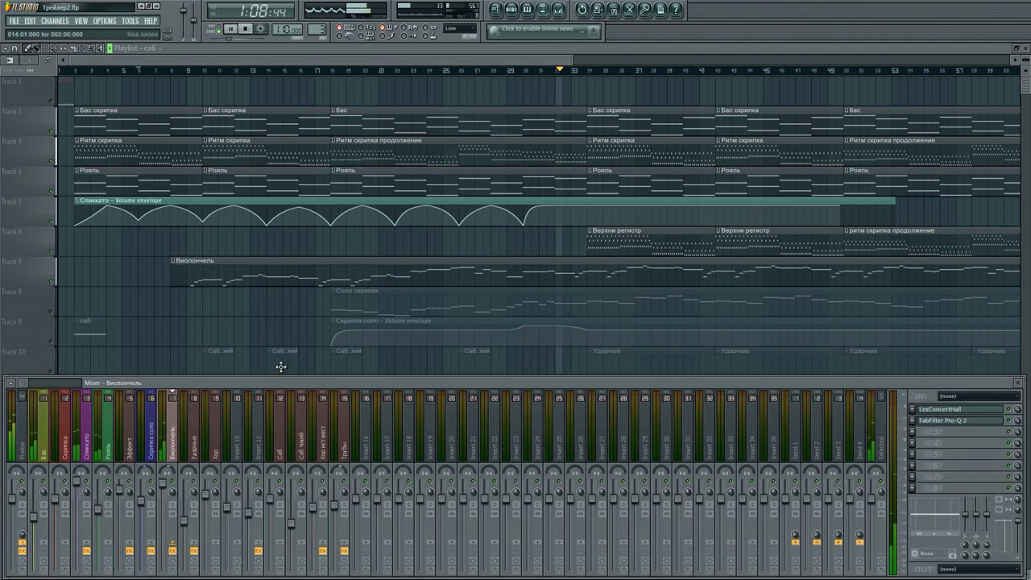
click(958, 420)
click(487, 160)
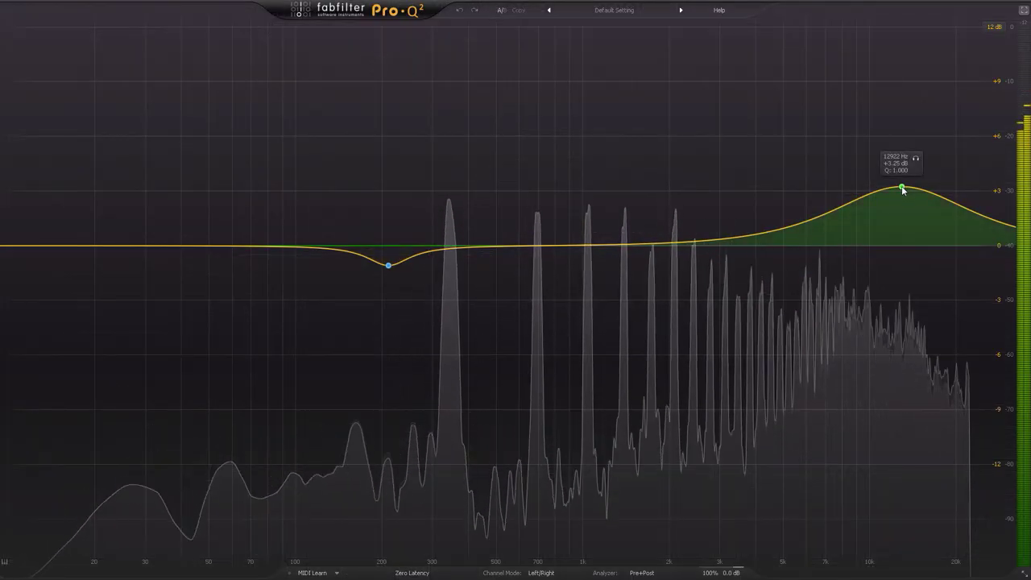
click(1024, 10)
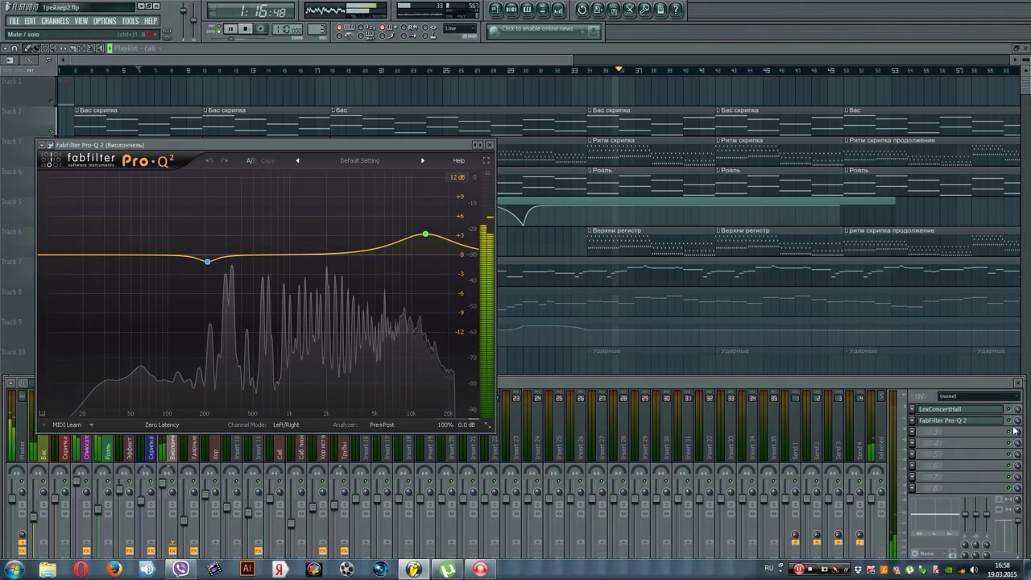
click(167, 451)
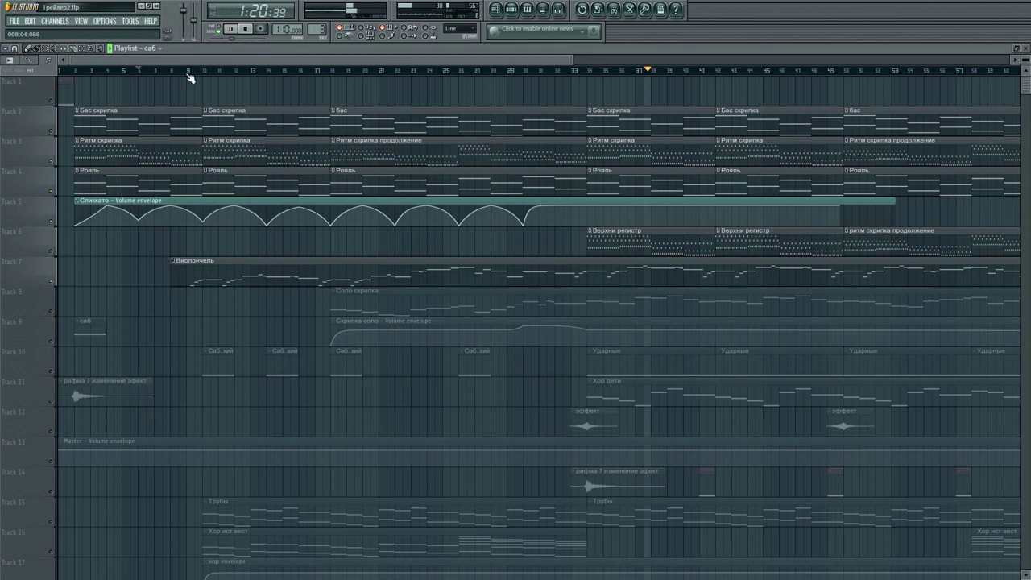
Replay the cello from bar 9, toggle its Pro-Q 2 for comparison and examine the low-cut and high-boost bands in full-screen view.
click(188, 73)
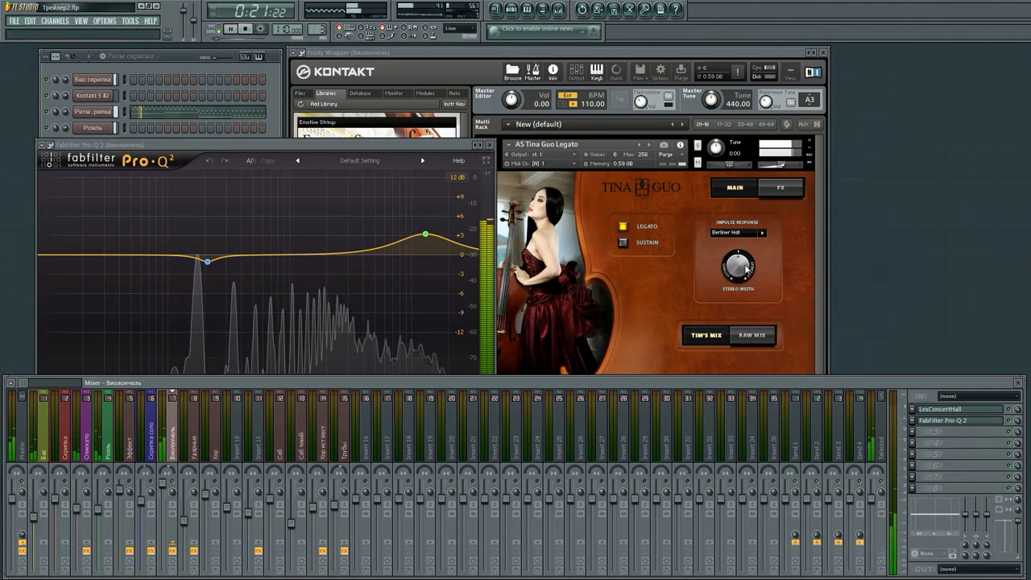
click(1010, 420)
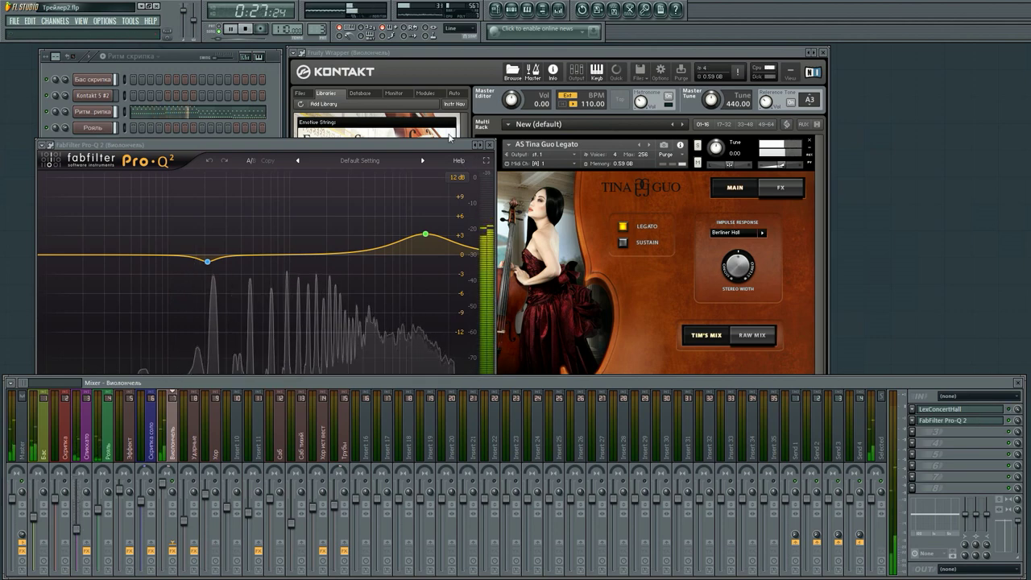
click(486, 160)
mouse_move(902, 190)
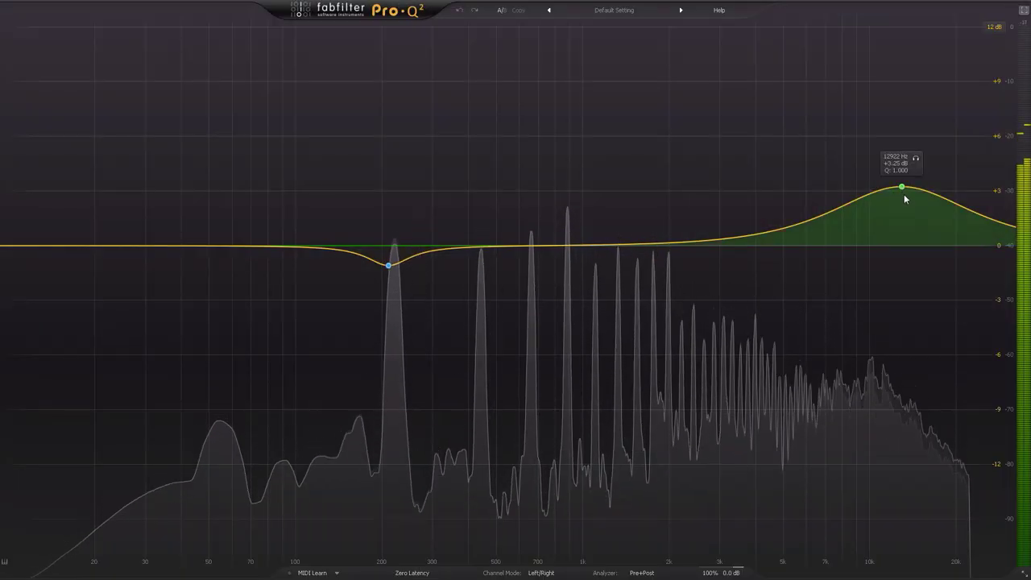
mouse_move(389, 266)
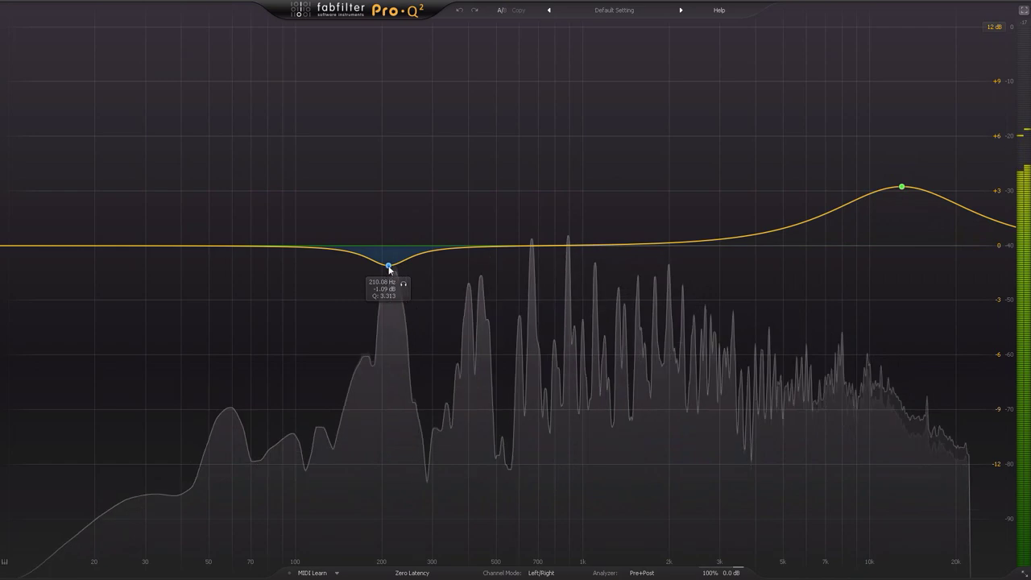
click(389, 266)
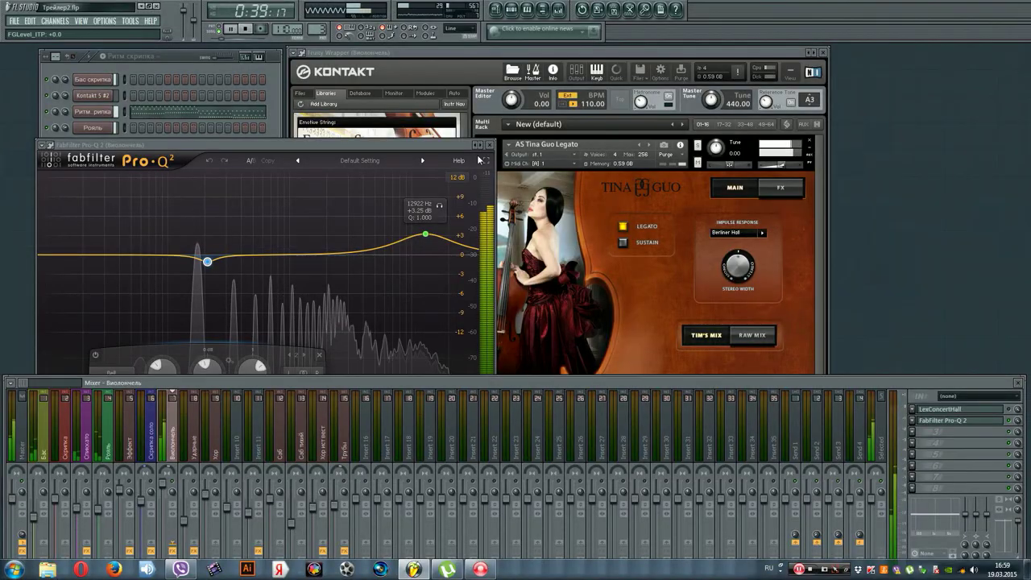
click(1004, 419)
Open LexConcertHall on the Виолончель channel, audition its mix at 100% and set the mix to 41%.
click(958, 409)
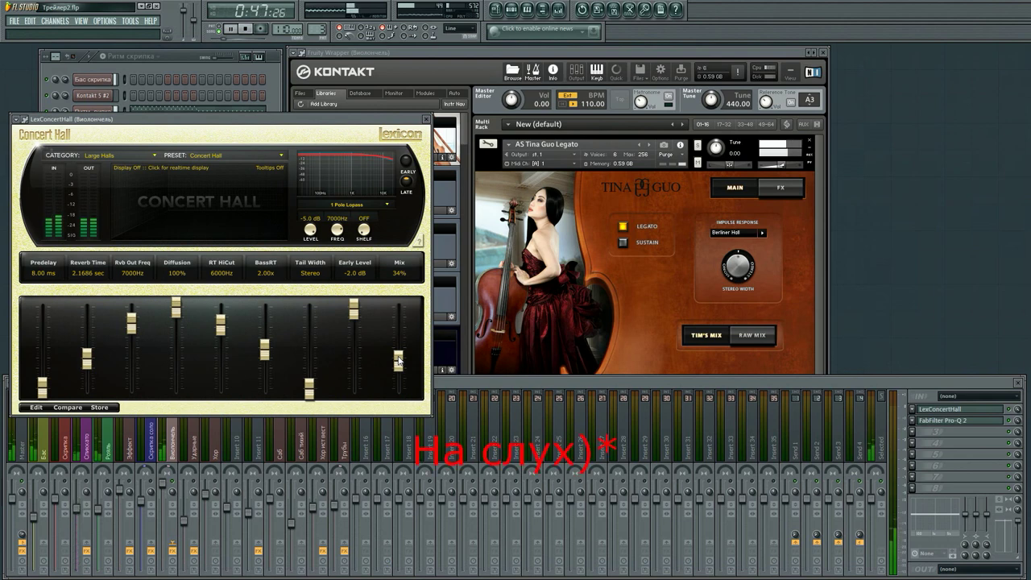
drag(399, 360, 400, 274)
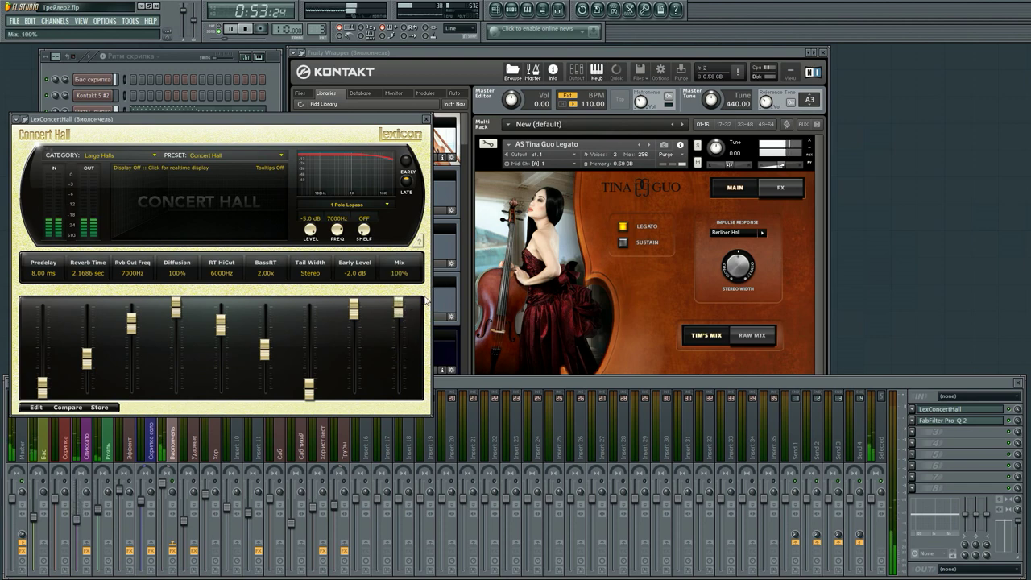
drag(403, 306, 403, 354)
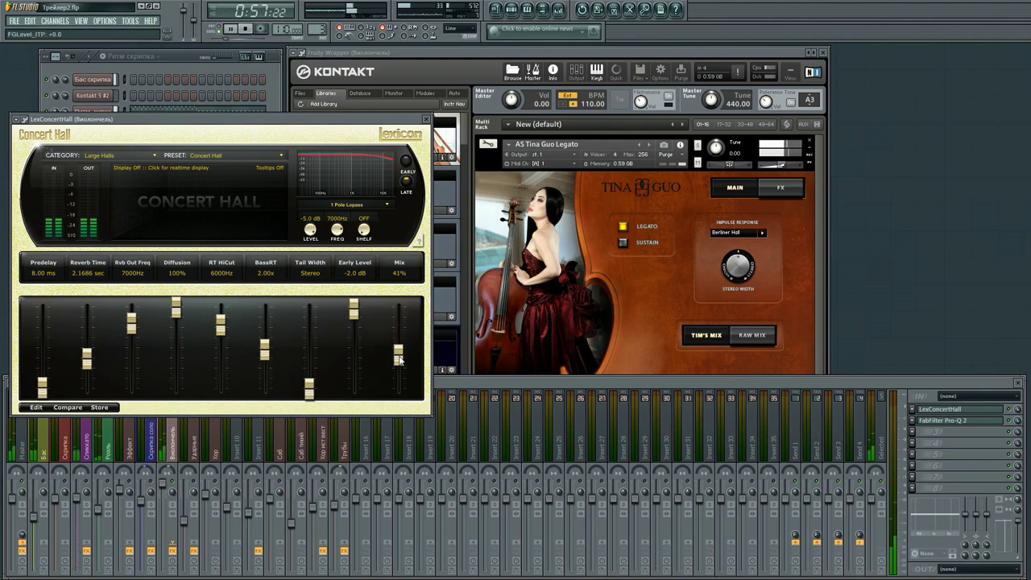
Close the cello's reverb window and show the whole arrangement in the playlist.
click(427, 120)
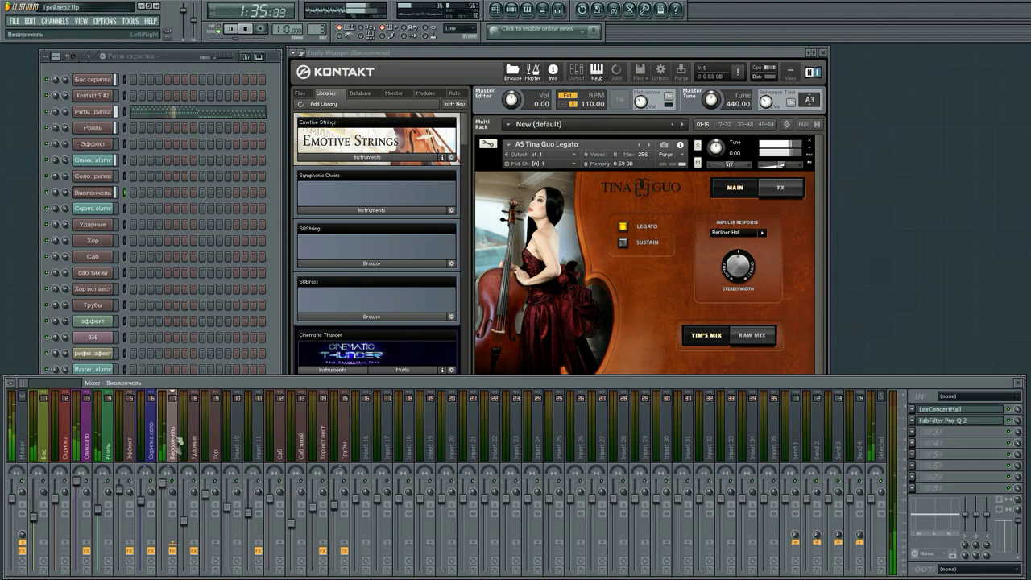
click(496, 9)
scroll(361, 78, down, 3)
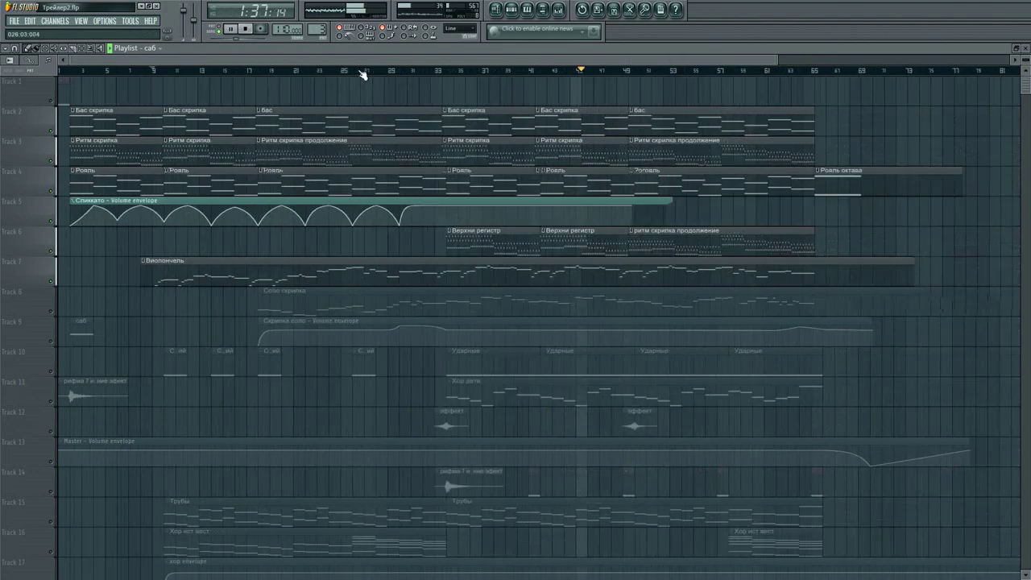
Replay the arrangement from about bar 8 and look through the still muted tracks down to track 23.
click(126, 76)
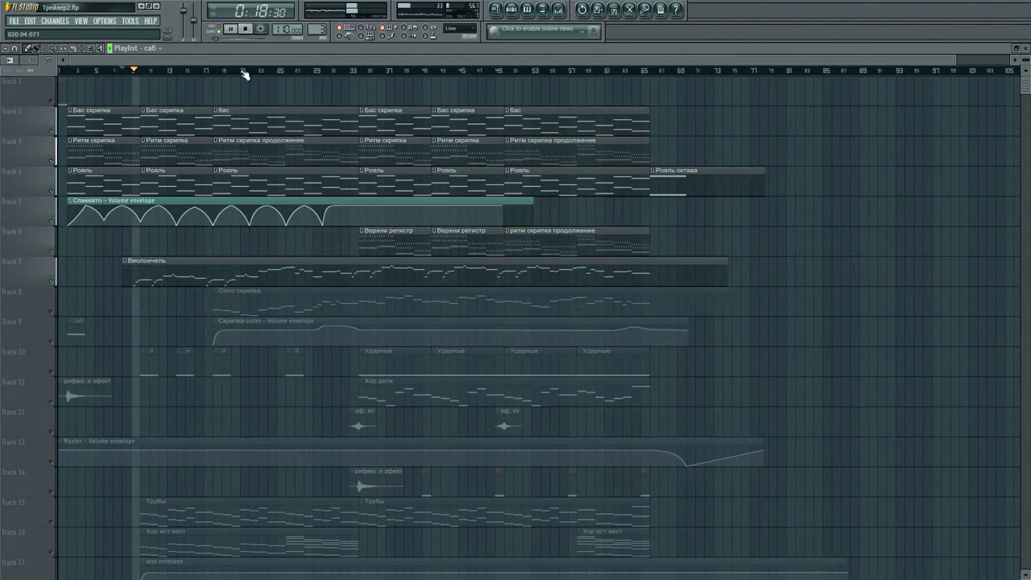
scroll(101, 295, down, 7)
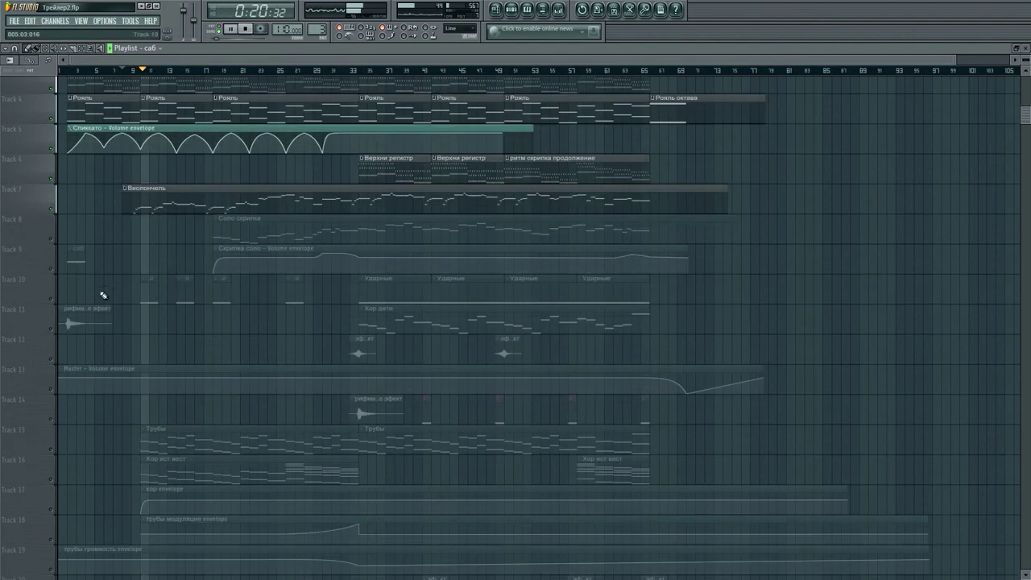
drag(77, 122, 85, 545)
scroll(95, 502, up, 7)
scroll(94, 502, down, 8)
scroll(84, 516, up, 8)
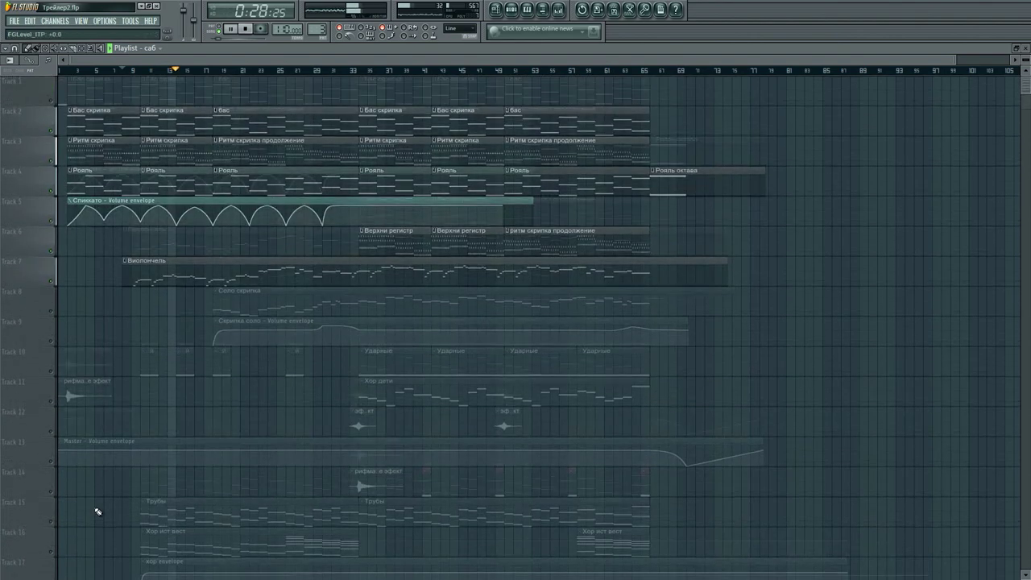
scroll(97, 511, down, 5)
scroll(99, 526, down, 3)
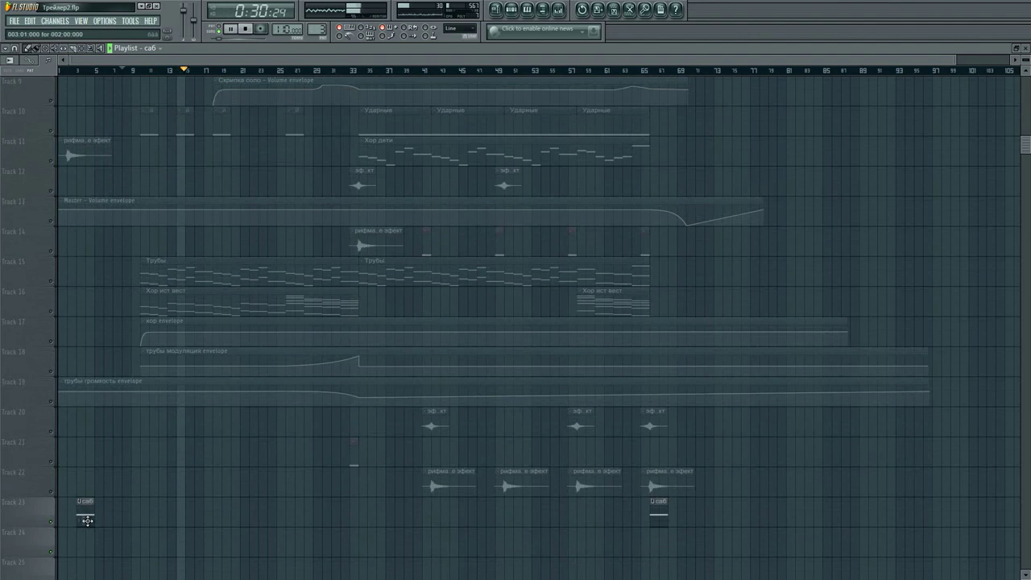
scroll(151, 480, up, 8)
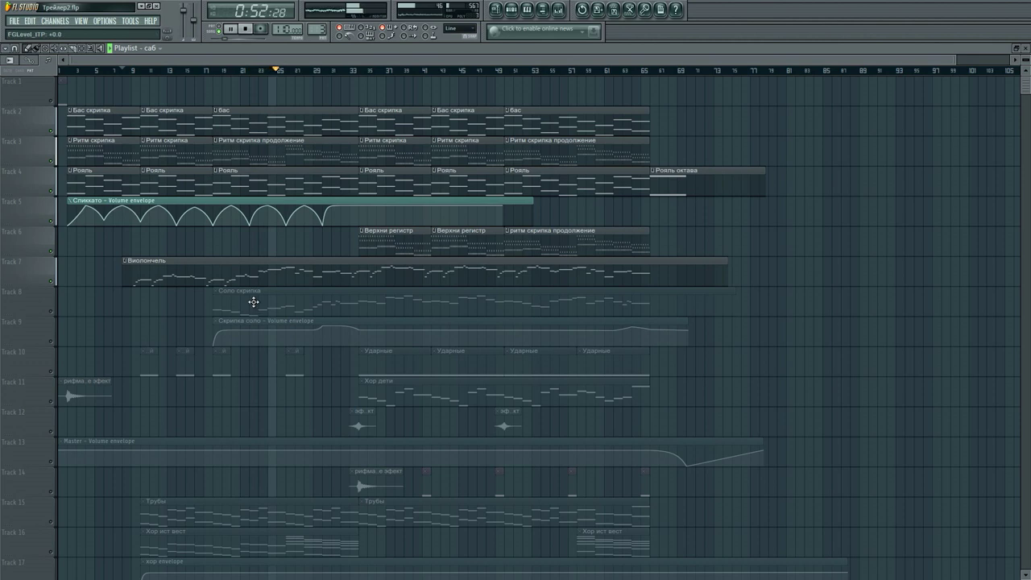
Stop playback, unmute the Соло скрипка part on track 8 and play it from about bar 16.
click(157, 75)
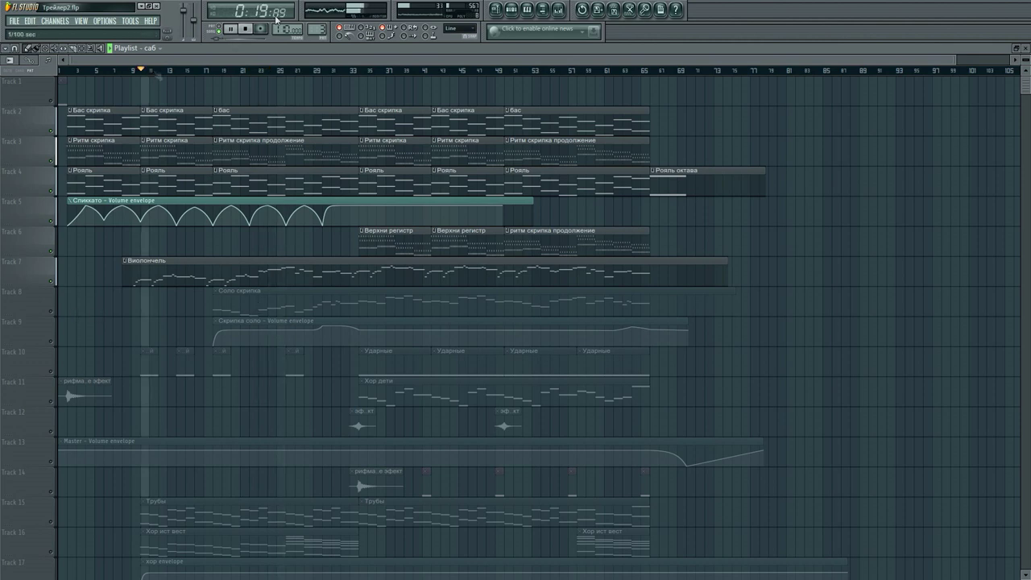
click(247, 29)
click(51, 312)
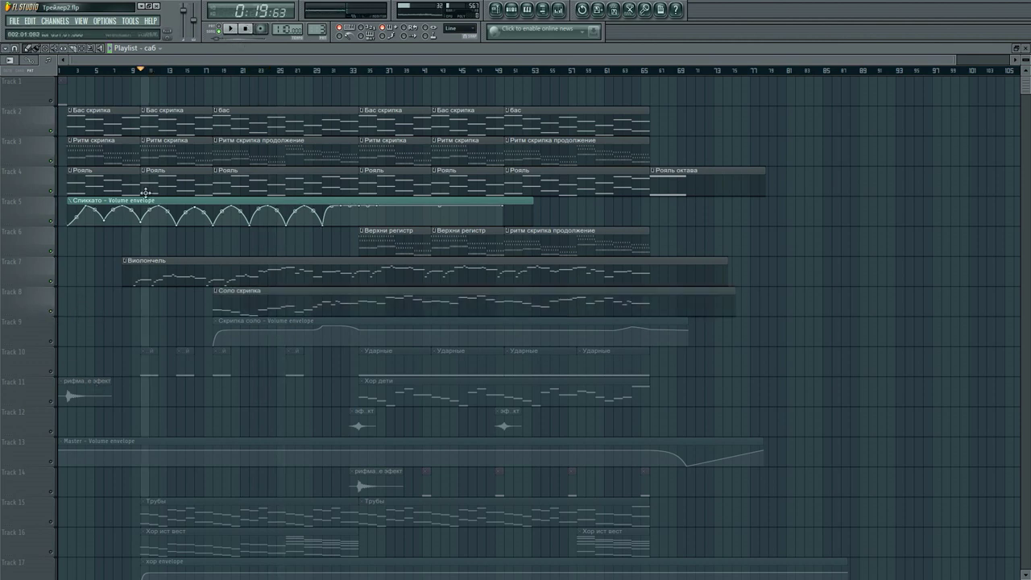
click(200, 71)
key(space)
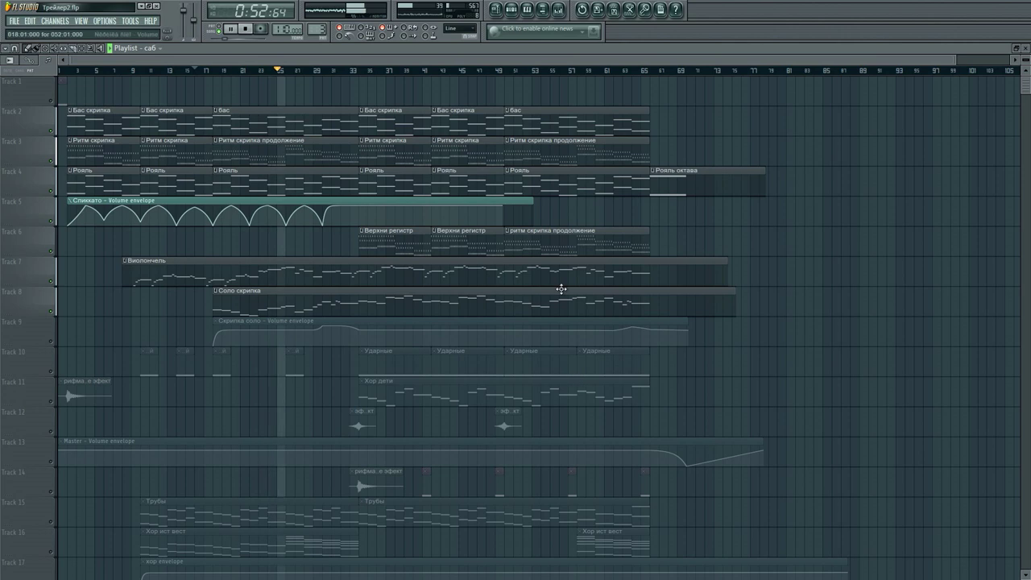
Replay from bar 17, unmute the Скрипка соло volume envelope on track 9 and select the Спиккато channel in the mixer.
click(207, 71)
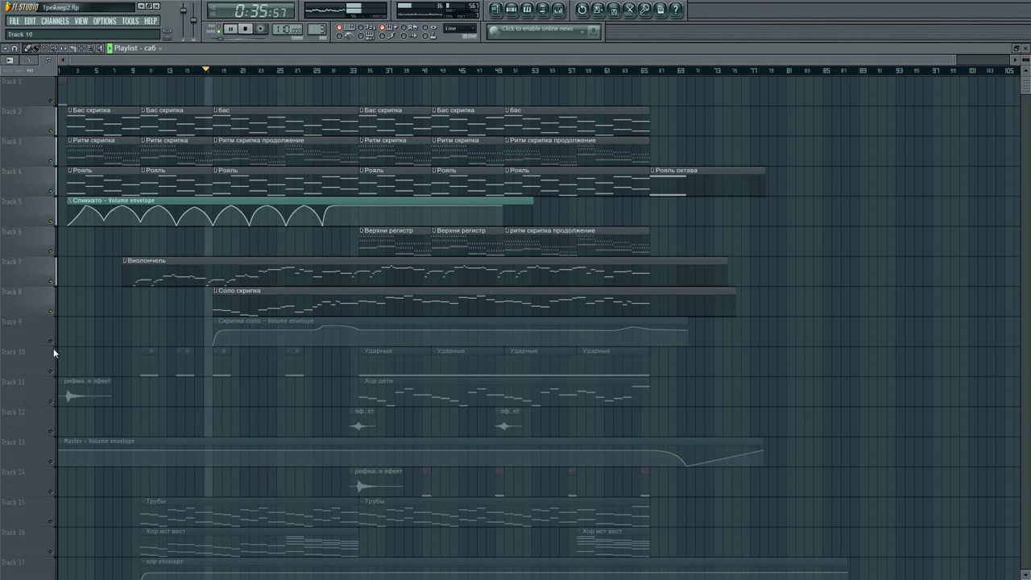
click(55, 337)
click(563, 11)
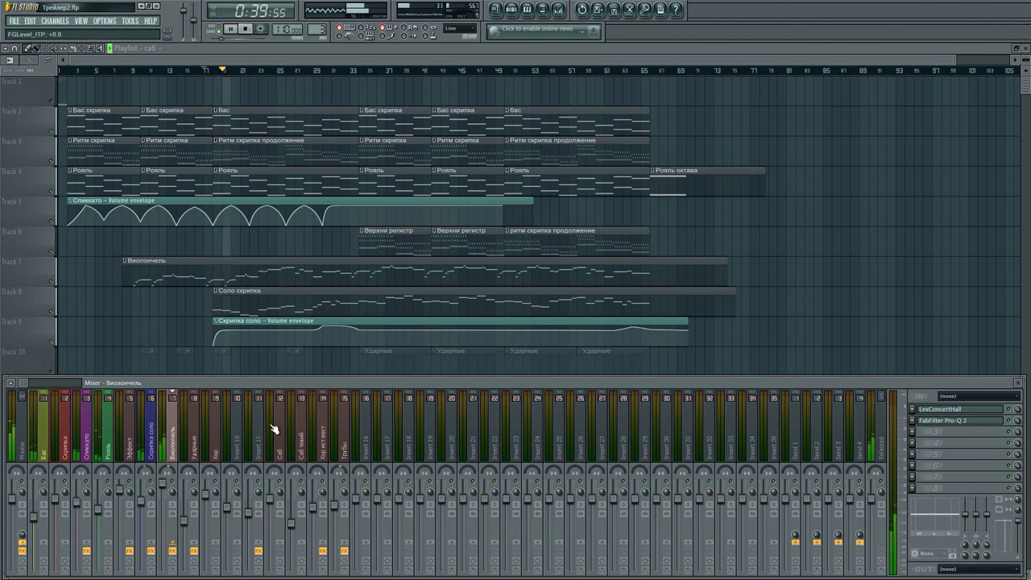
click(91, 443)
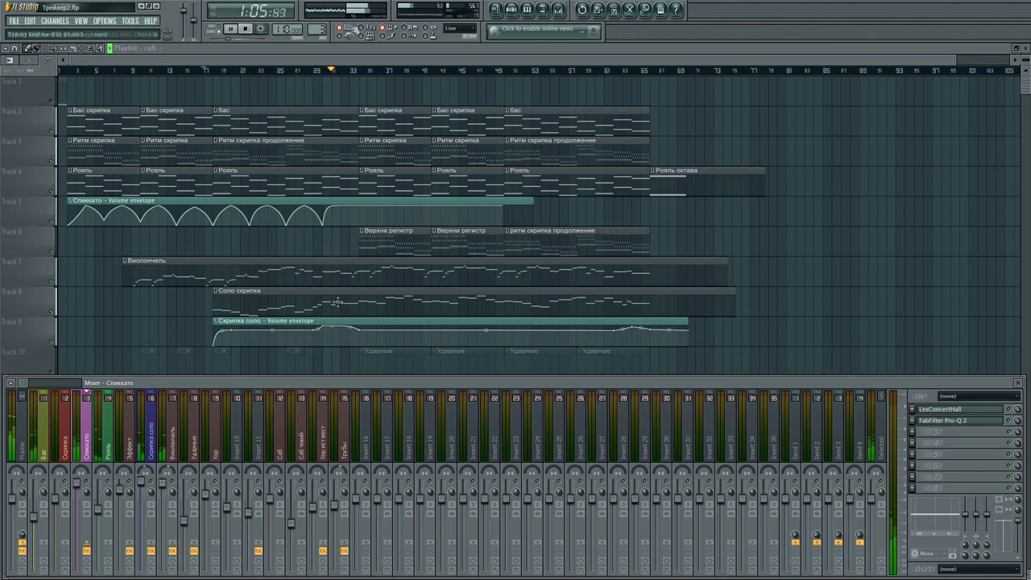
Examine the playing passage around bars 33 to 37 close up and select the Скрипка соло mixer channel.
scroll(346, 71, up, 5)
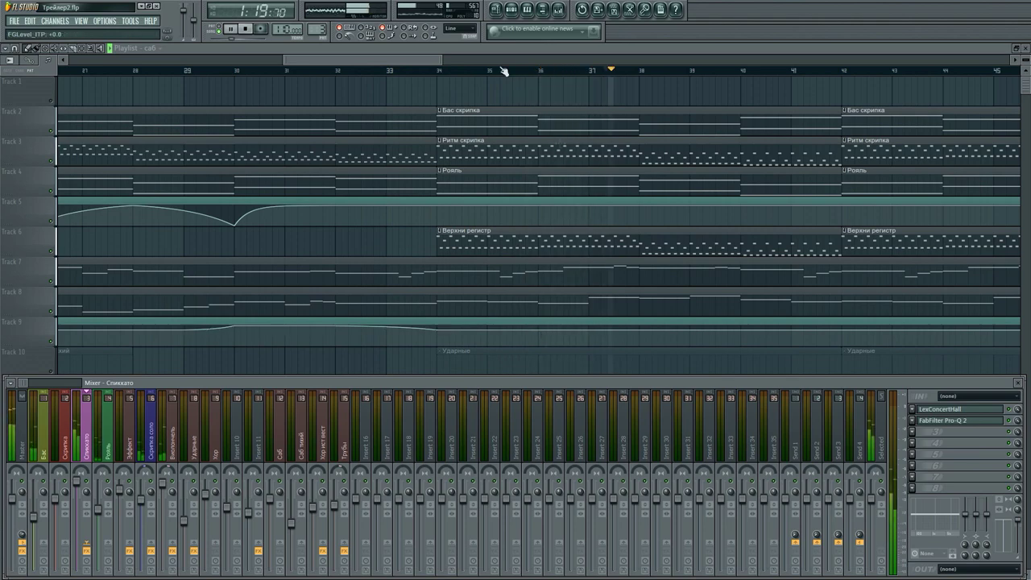
scroll(500, 74, down, 6)
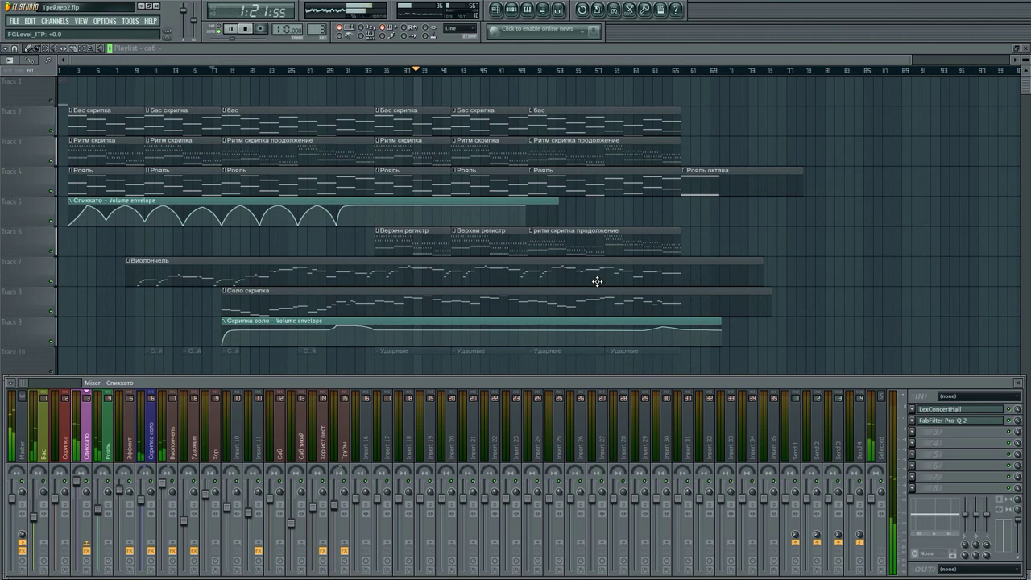
key(Right)
key(Right)
key(Right)
key(Right)
key(Left)
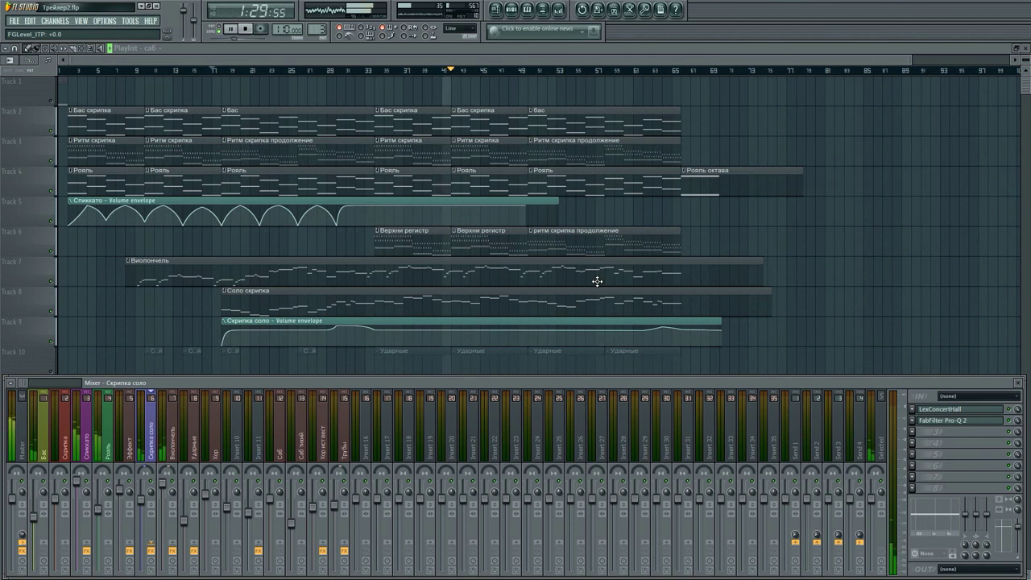
Replay the solo violin entry from about bar 17 with the mixer hidden and stop playback.
click(214, 71)
key(F9)
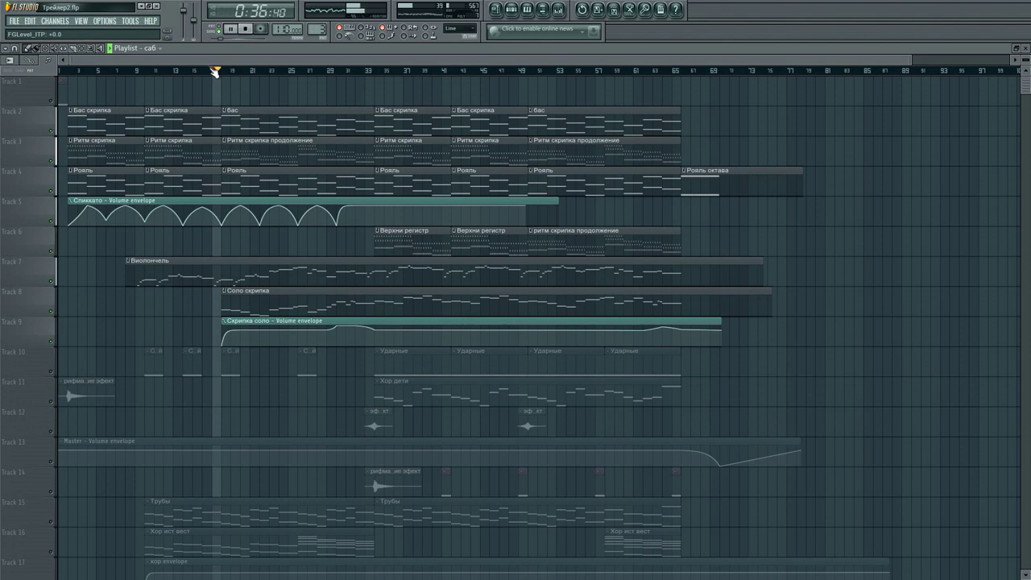
key(space)
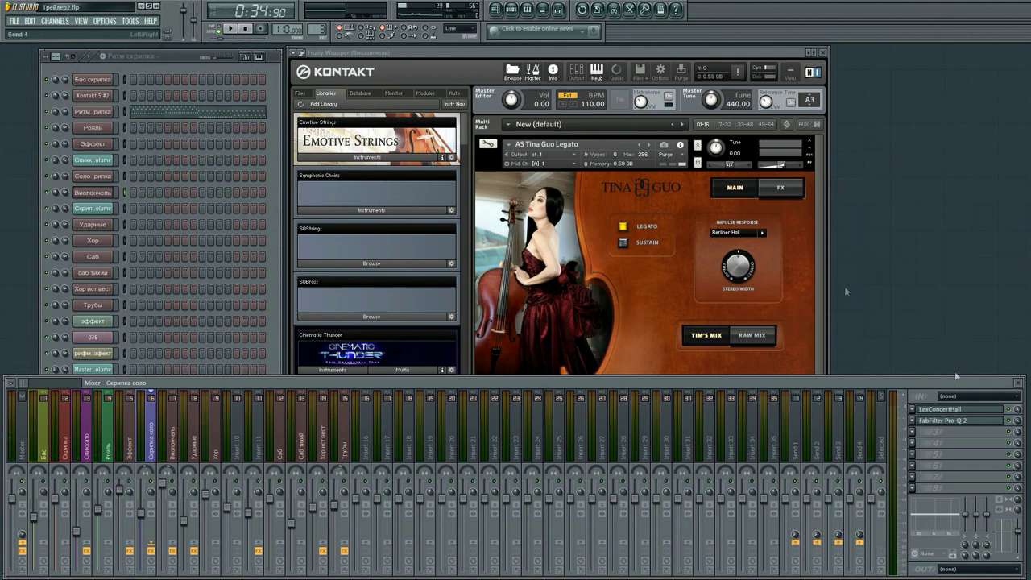
Close the cello's Kontakt window and show the Kontakt instruments of the Соло скрипка channel.
click(823, 53)
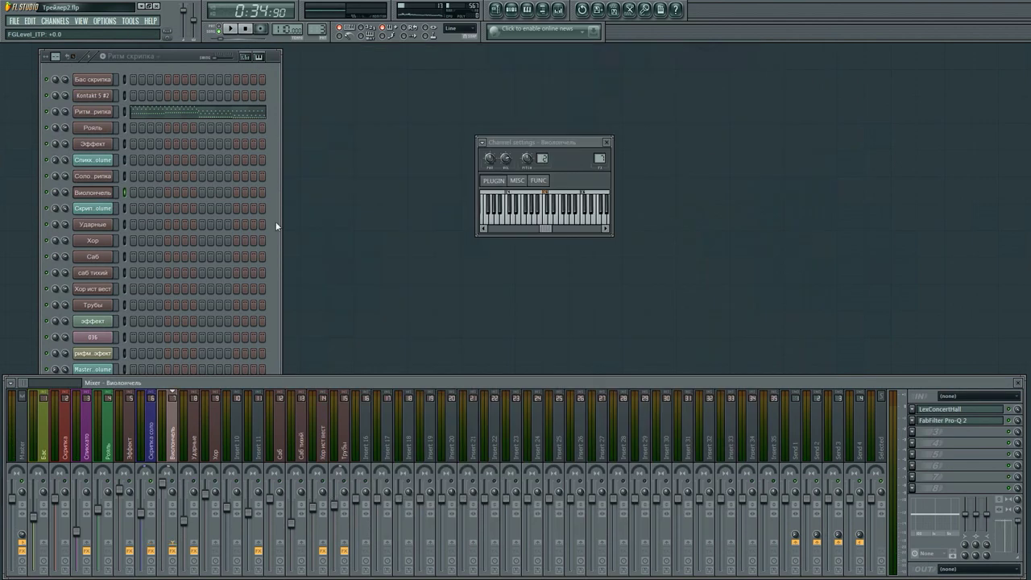
click(106, 177)
drag(488, 61, 516, 56)
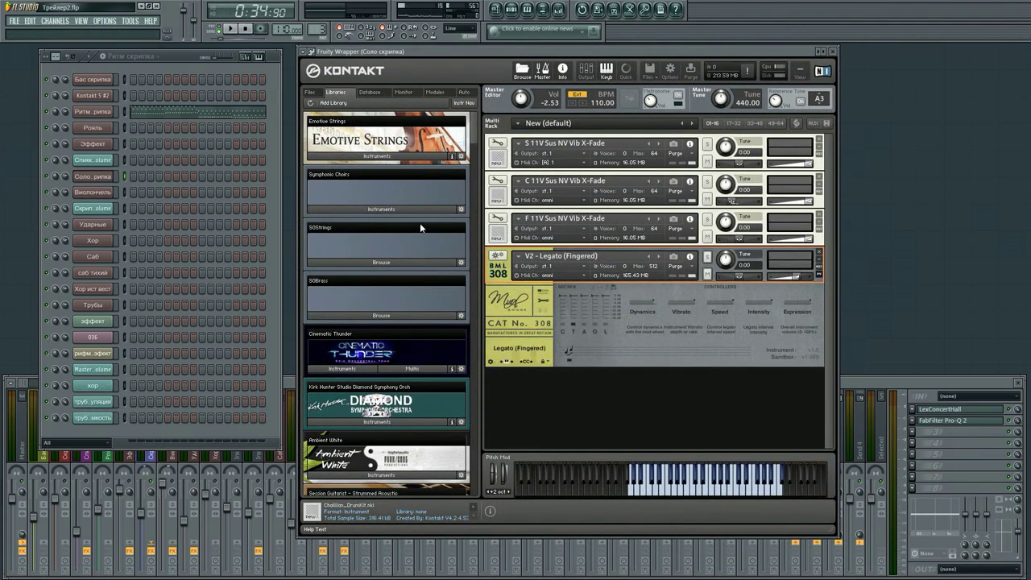
Browse the SOStrings library's 18 Violins folder, view the C 18 Violins patches and return to the instruments list.
click(381, 262)
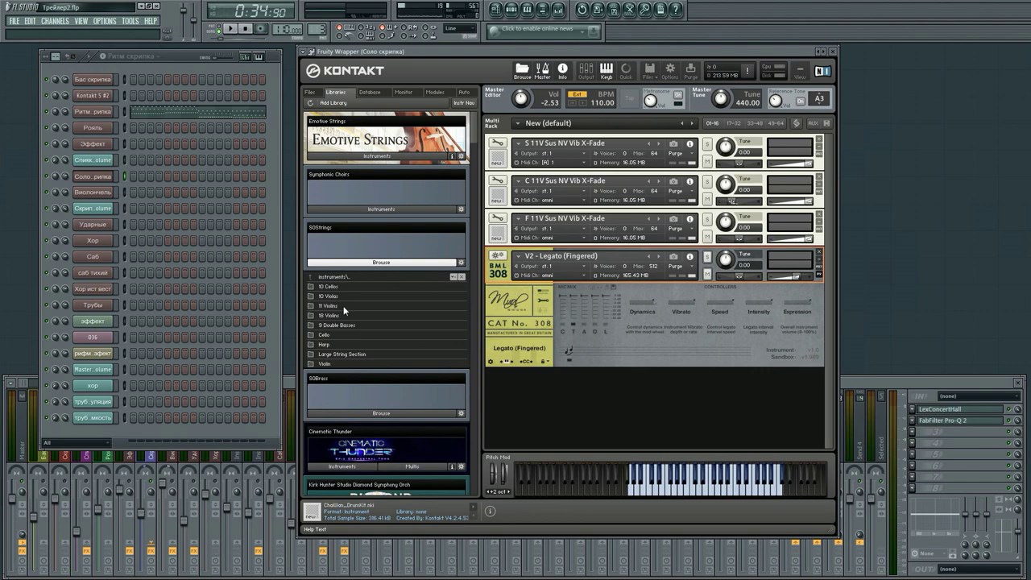
double_click(342, 314)
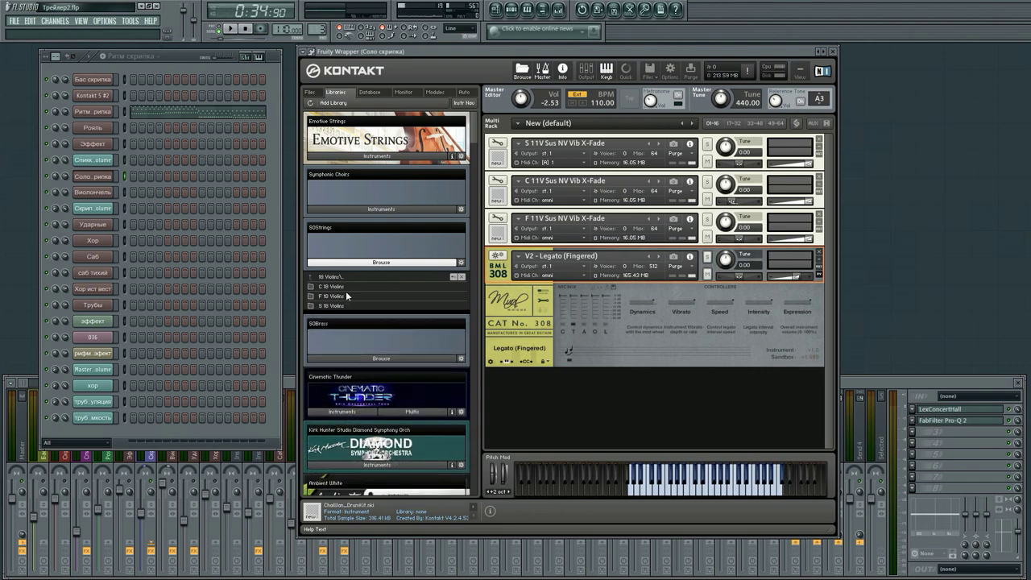
double_click(339, 287)
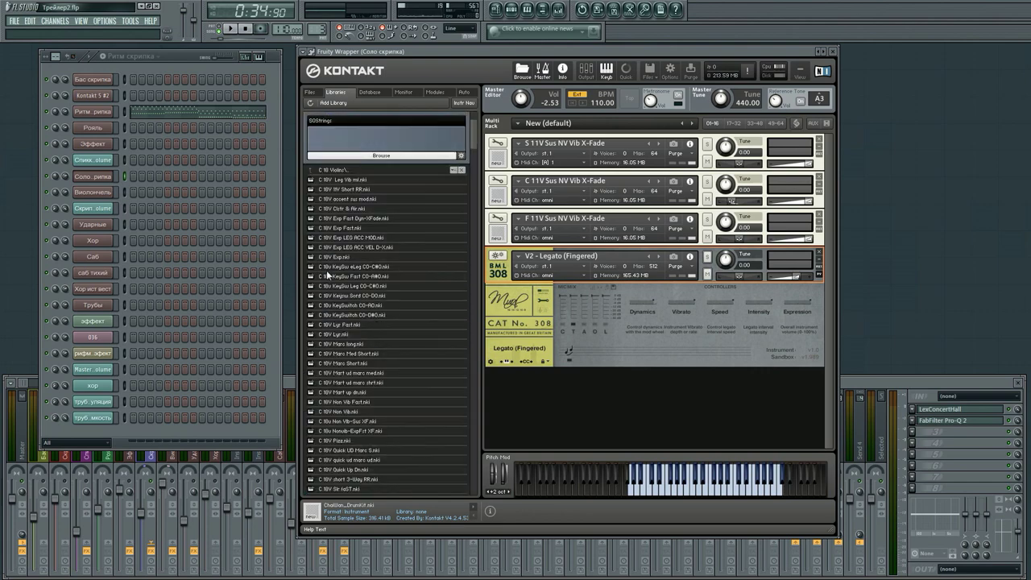
double_click(336, 171)
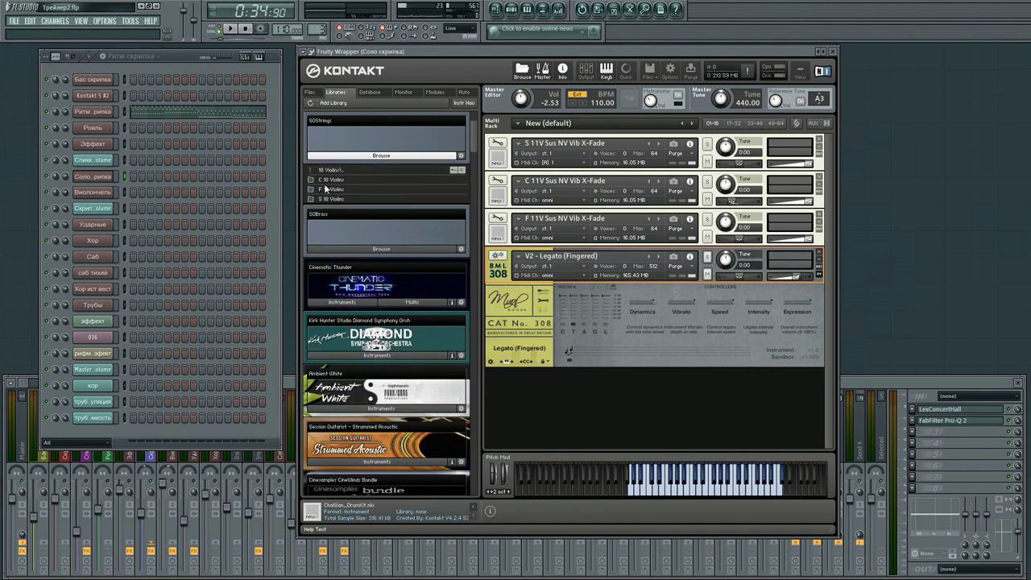
double_click(325, 180)
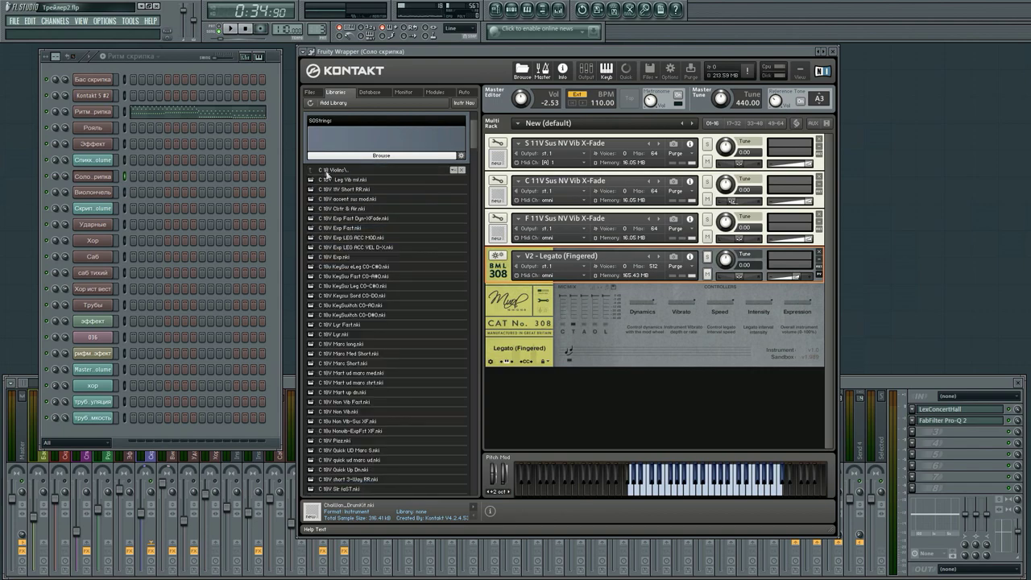
double_click(325, 172)
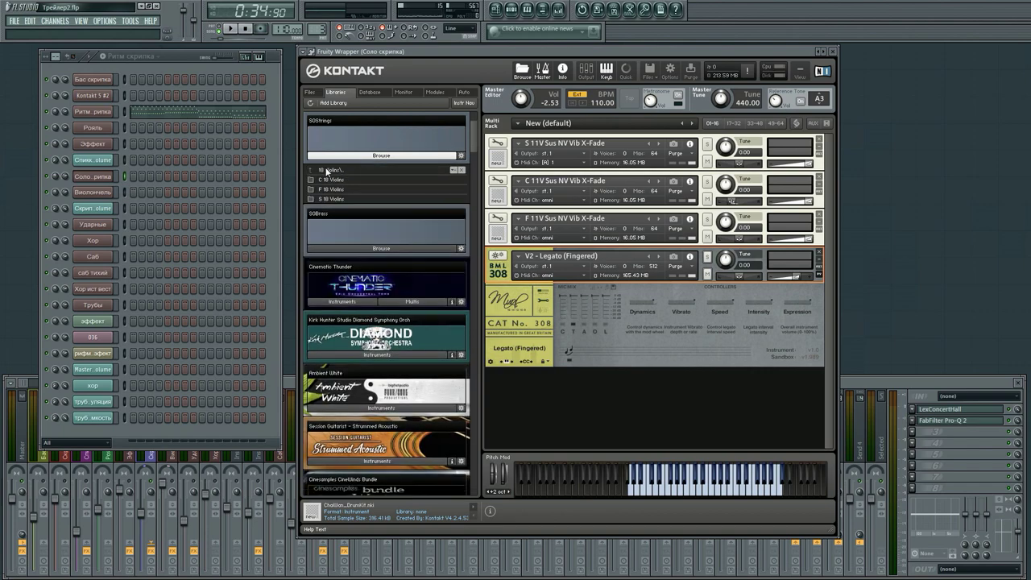
double_click(326, 171)
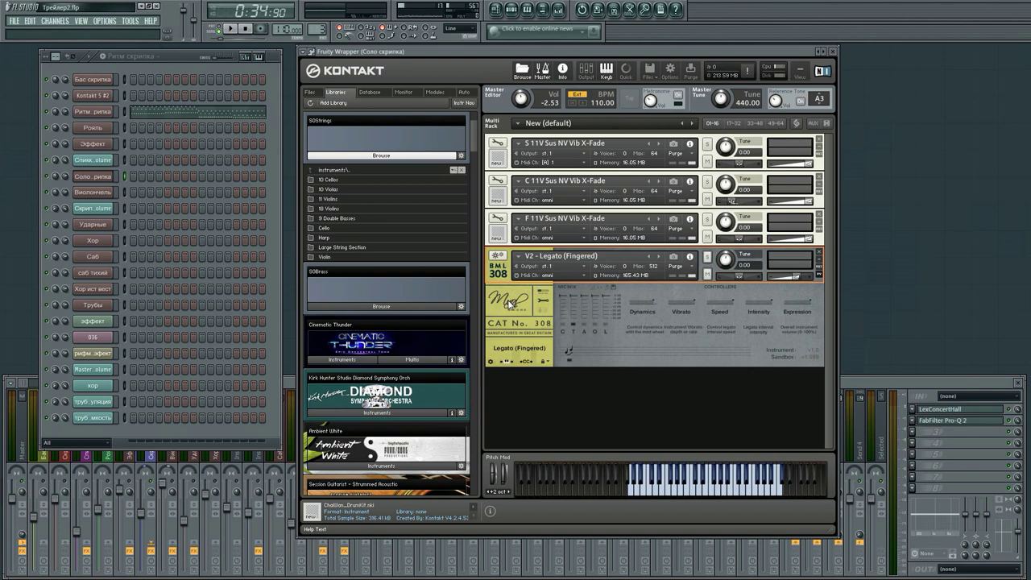
Close the SOStrings list and locate V2 - Legato (Fingered).nki among the individual Mural patches of the Spitfire Audio Strings Bundle.
click(461, 172)
drag(474, 147, 473, 306)
click(341, 393)
click(340, 372)
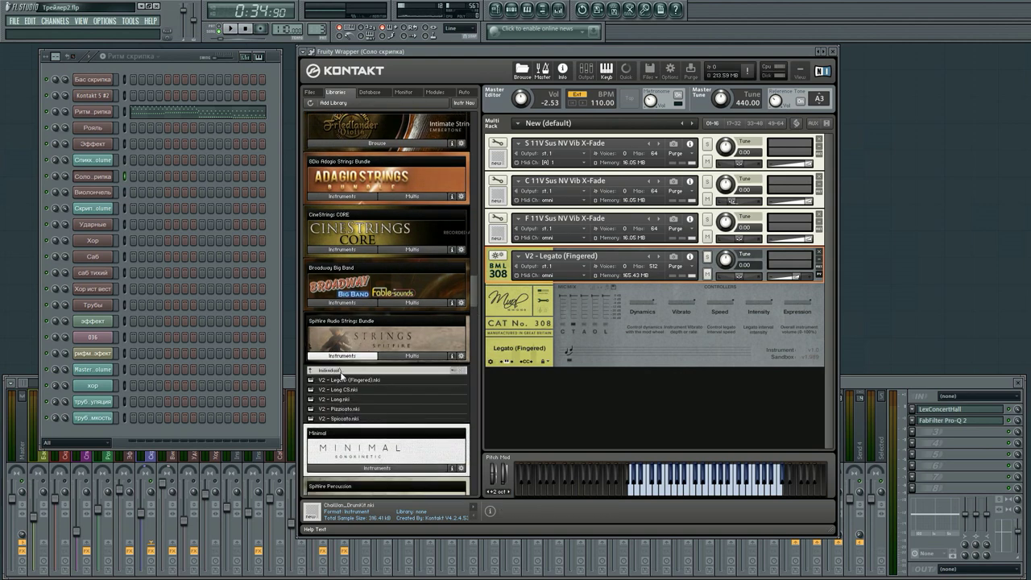
double_click(340, 372)
double_click(340, 371)
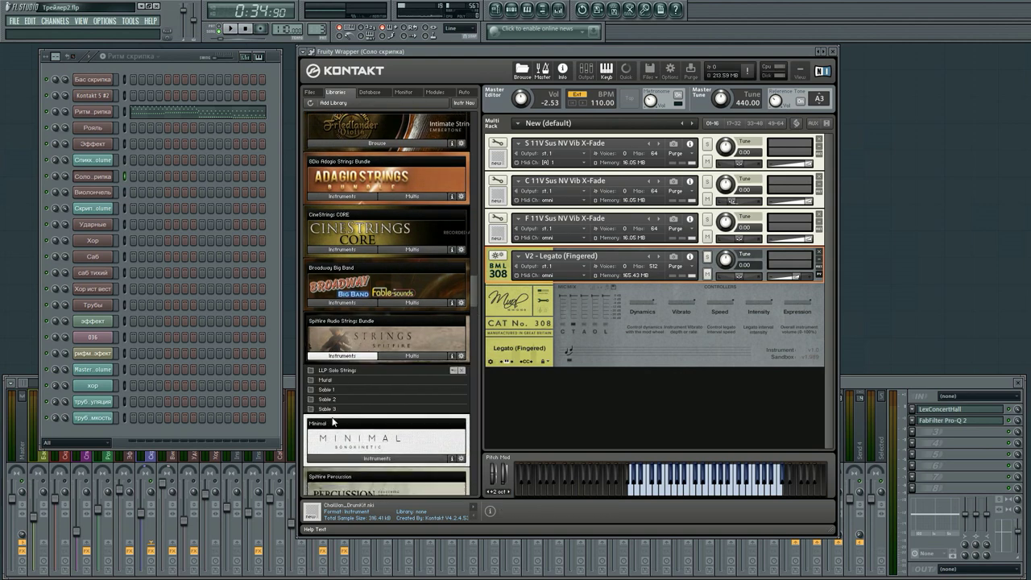
double_click(331, 381)
double_click(331, 420)
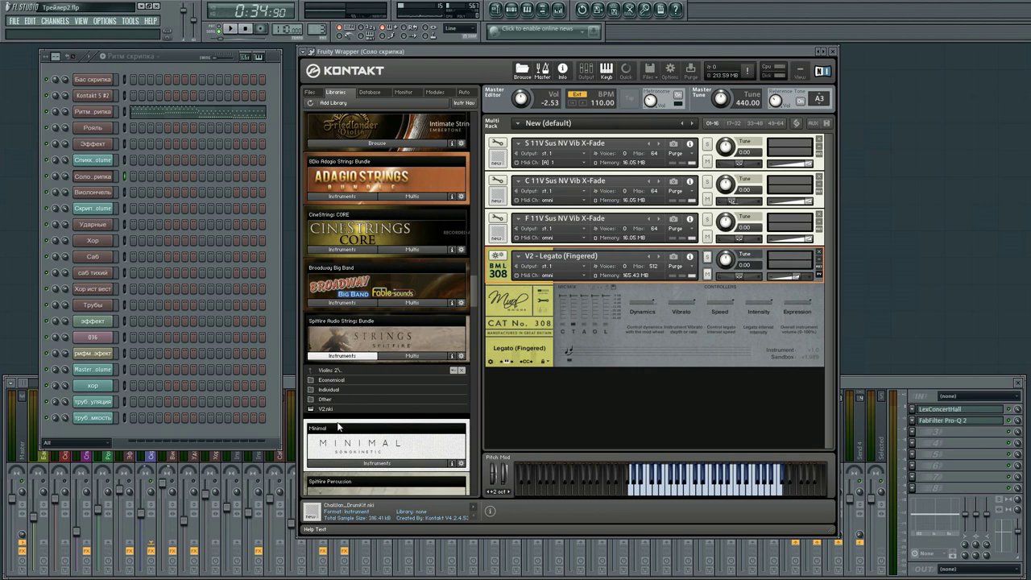
double_click(337, 389)
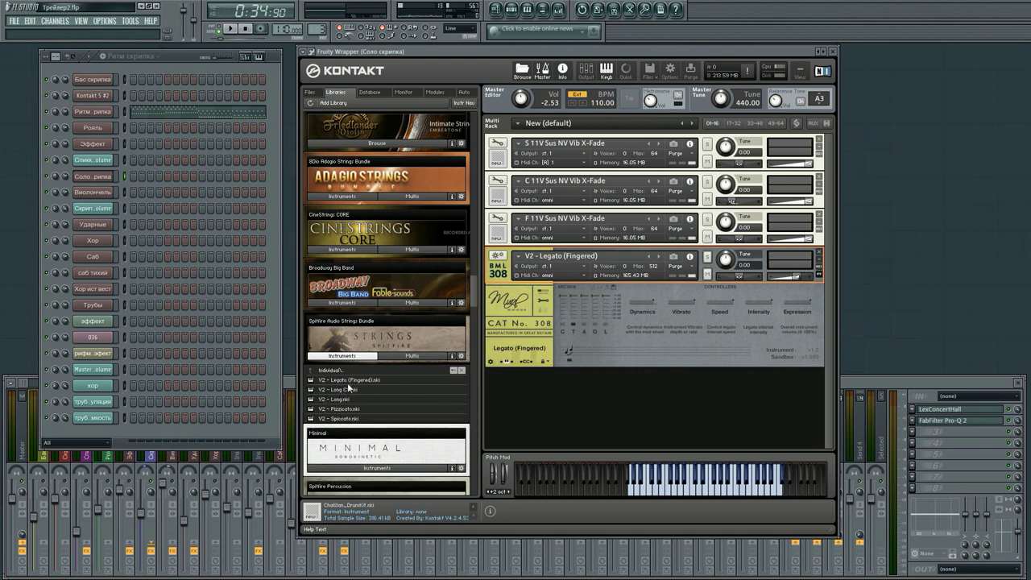
click(368, 380)
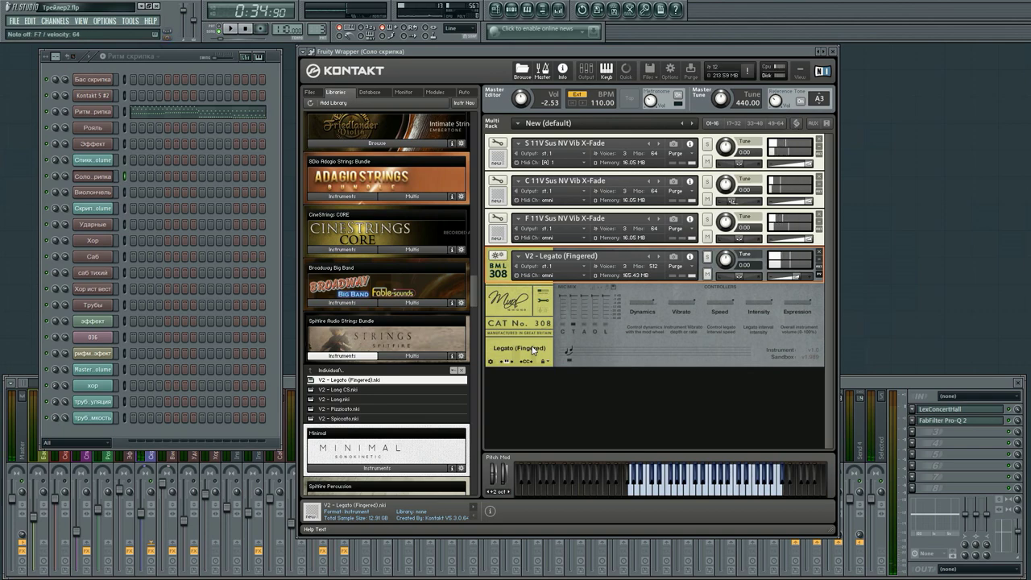
Close the violin's Kontakt window, open FabFilter Pro-Q 2 on the Скрипка соло channel and examine its curve in full-screen view.
click(834, 51)
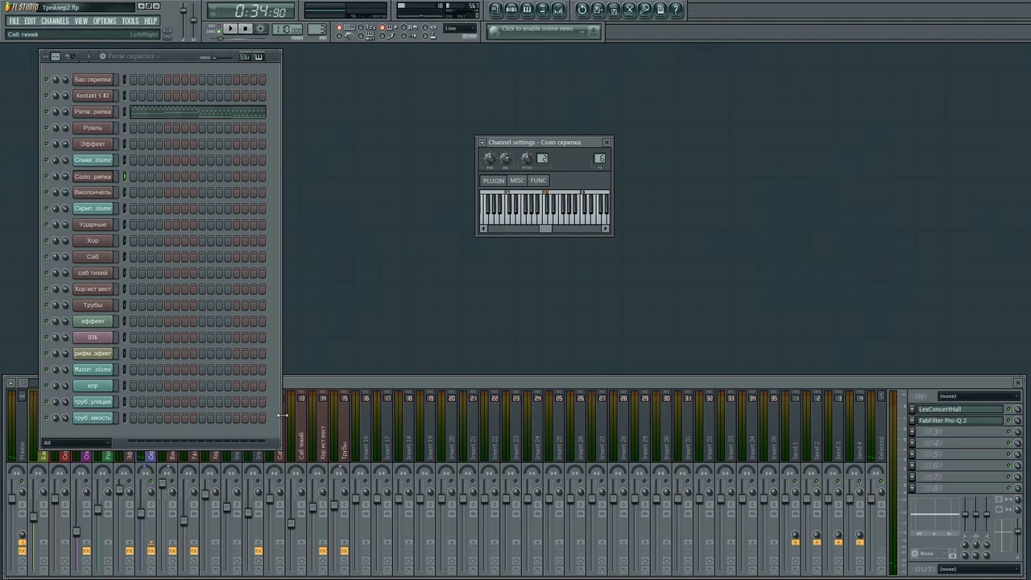
click(321, 385)
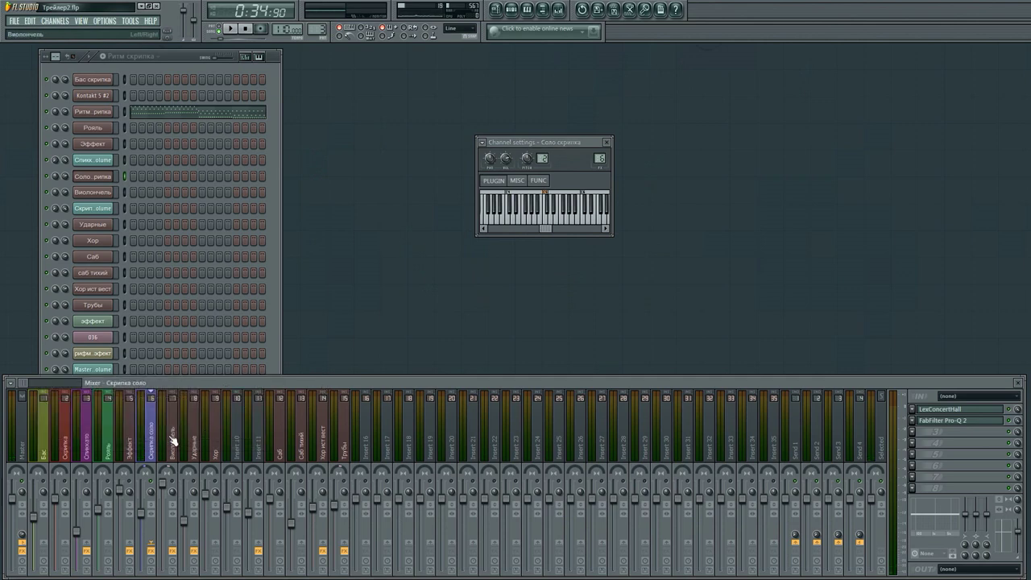
click(967, 422)
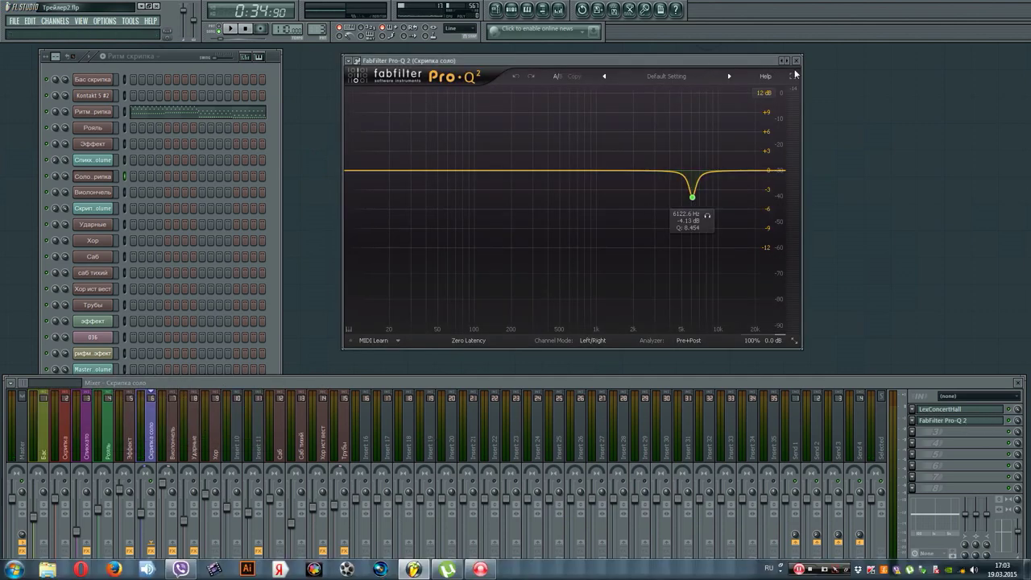
click(791, 75)
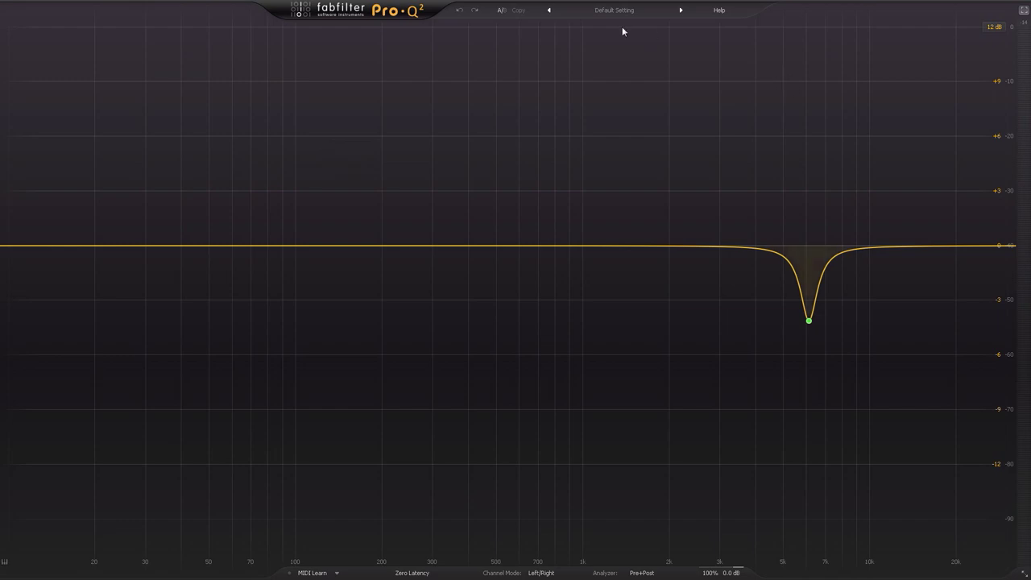
key(Escape)
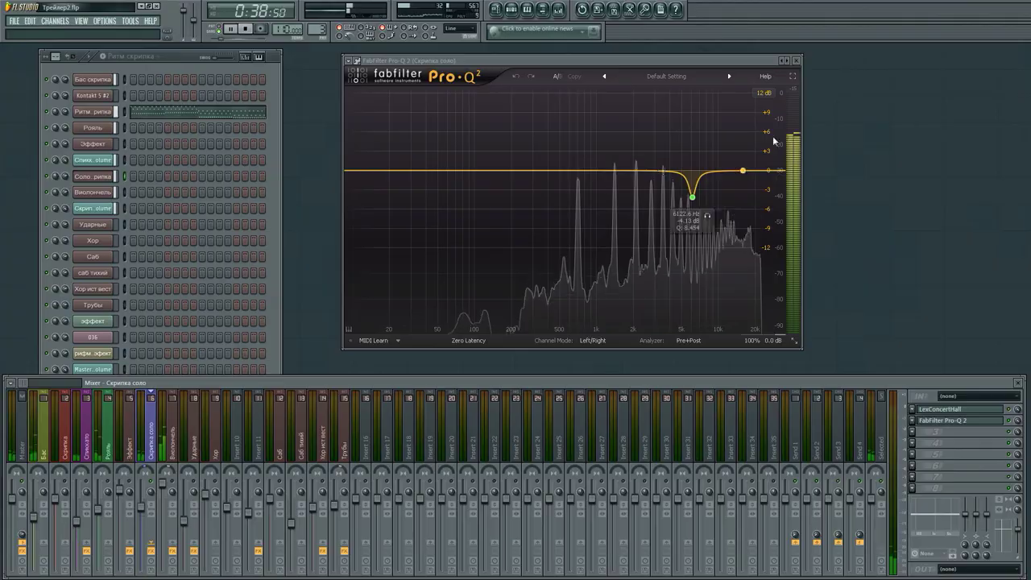
Examine the cut at 6122.6 Hz in full-screen Pro-Q 2 and open the LexConcertHall reverb of the Скрипка соло channel.
click(792, 81)
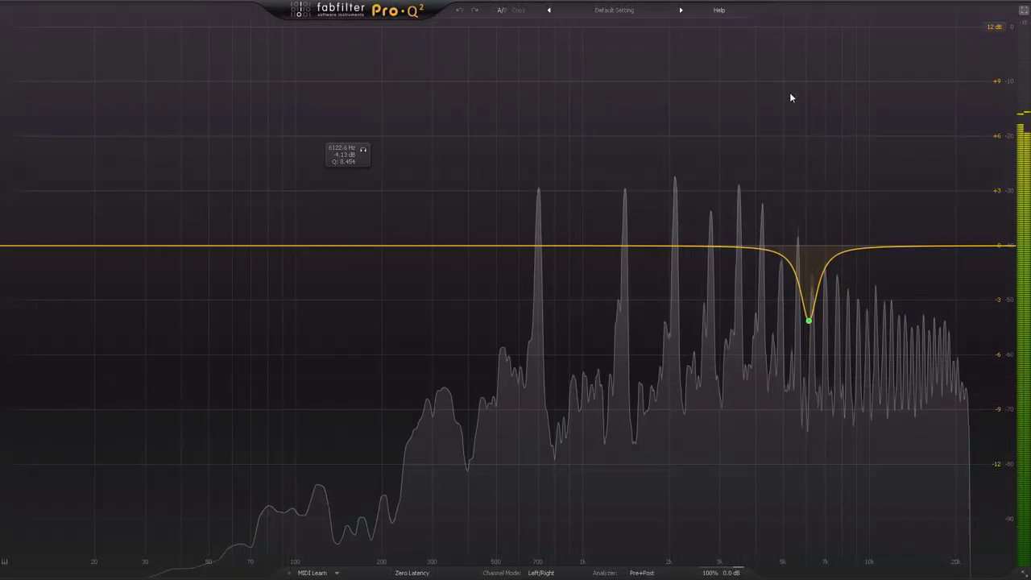
click(808, 322)
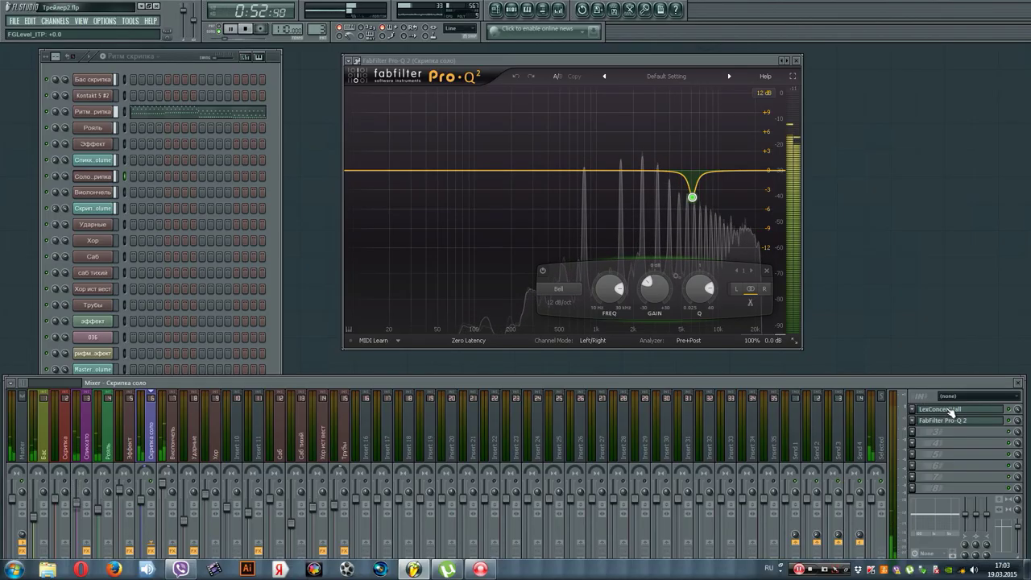
click(956, 411)
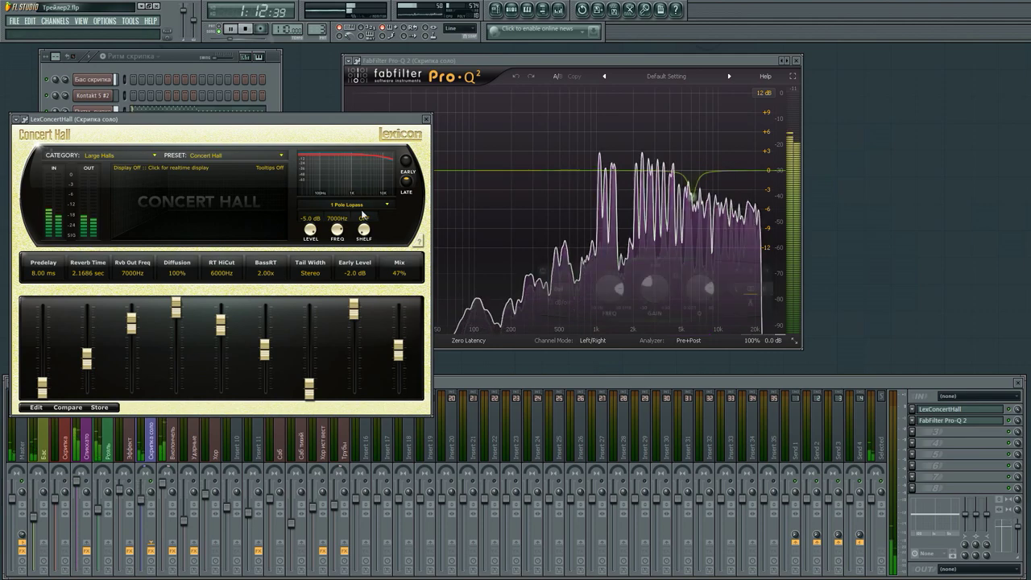
Move the LexConcertHall window to uncover its settings and show the reverb category choices, keeping Large Halls.
drag(281, 127, 262, 96)
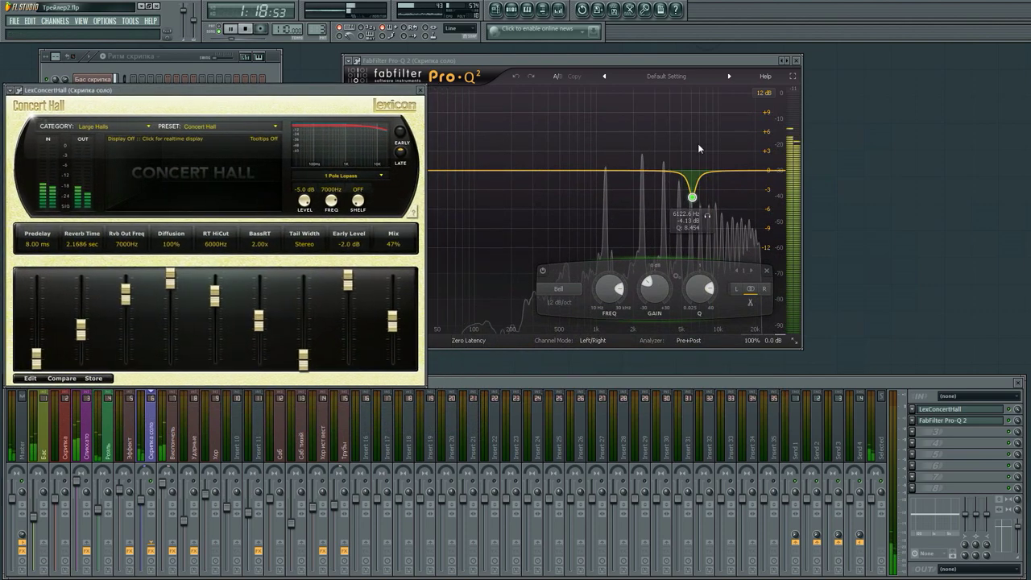
drag(331, 91, 435, 92)
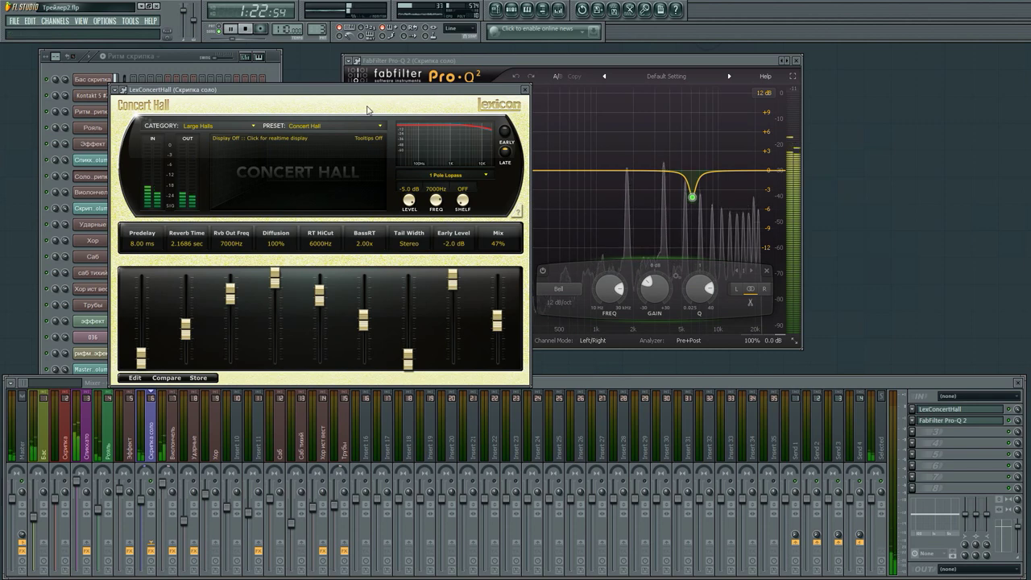
click(206, 126)
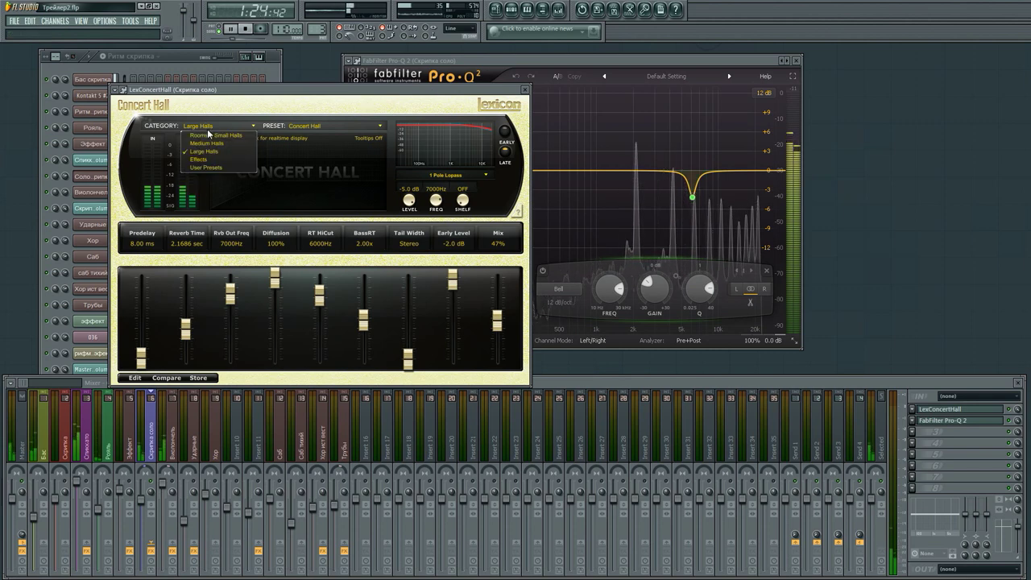
click(241, 97)
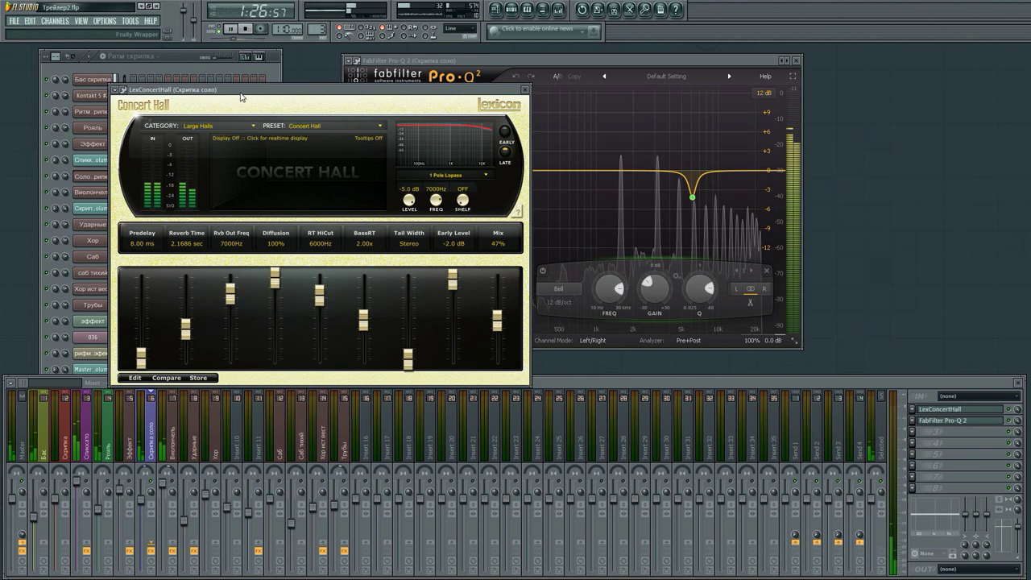
click(211, 127)
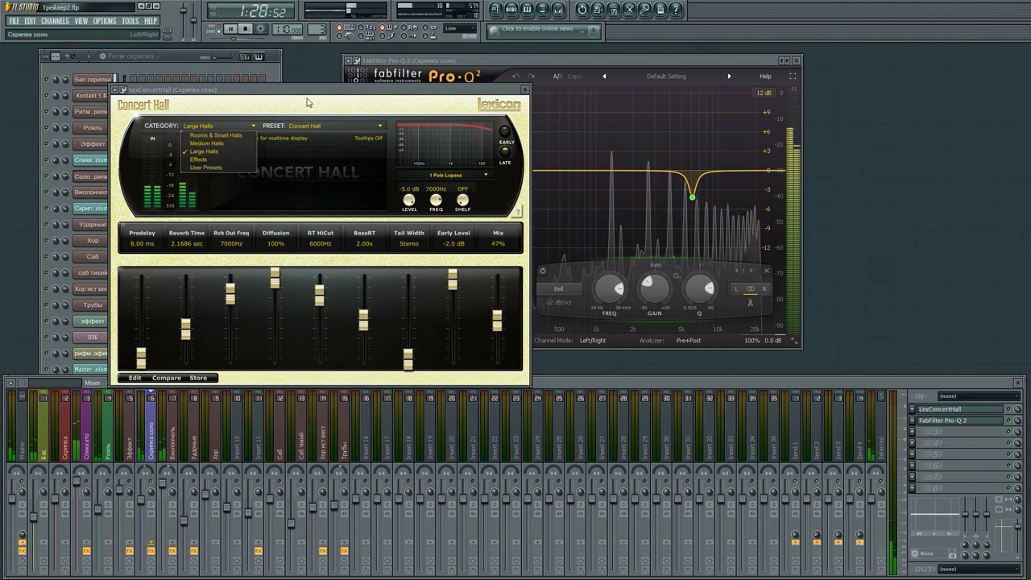
Pause playback, open the playlist and look over the still muted tracks below the solo violin.
click(236, 32)
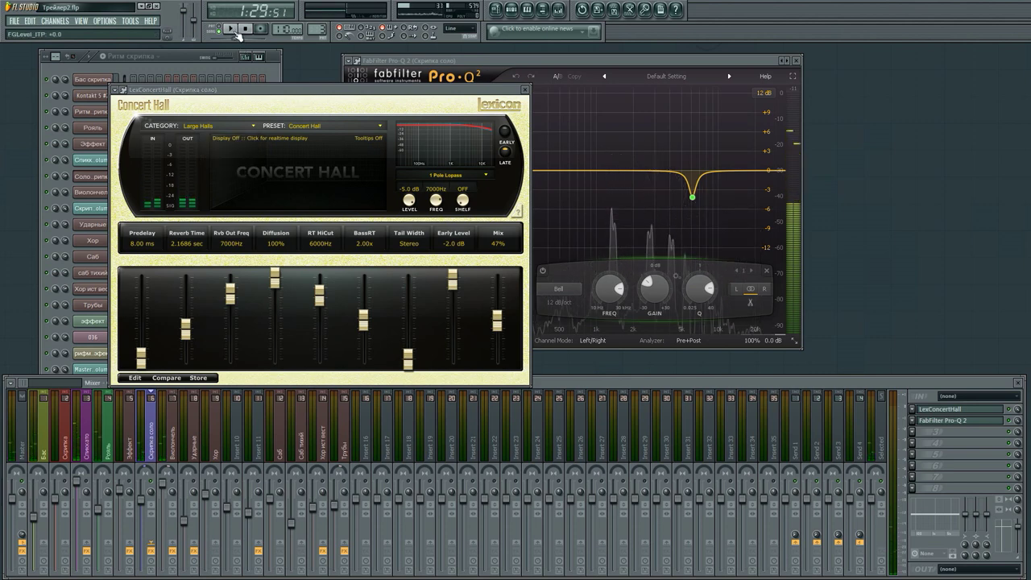
click(495, 10)
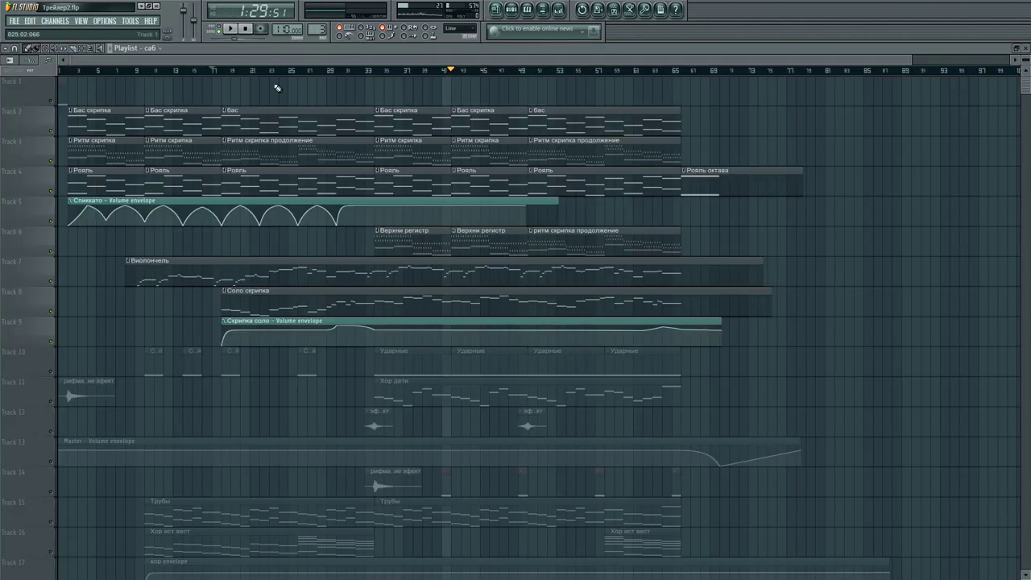
click(1026, 49)
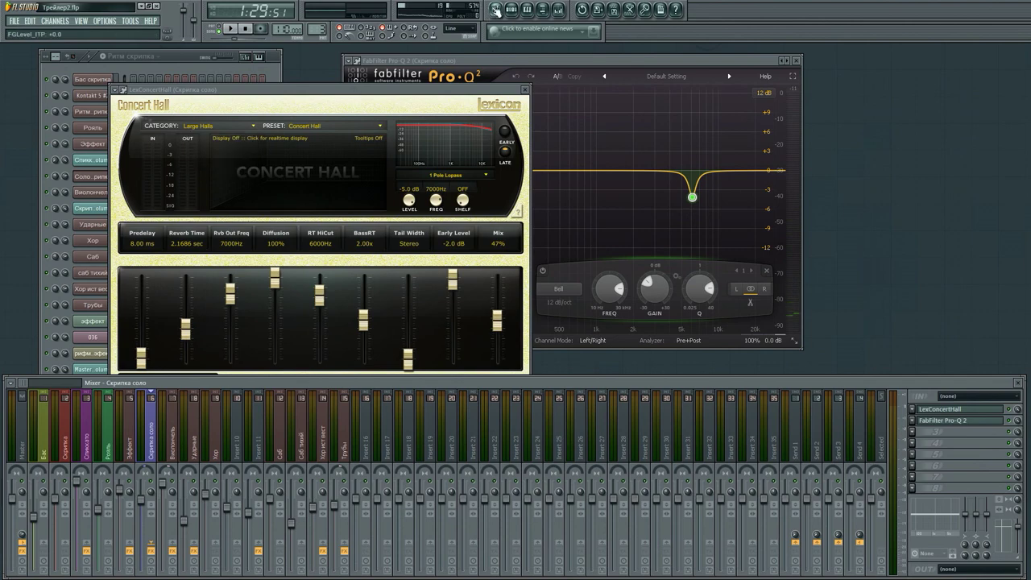
click(497, 11)
scroll(279, 71, down, 2)
scroll(382, 309, down, 5)
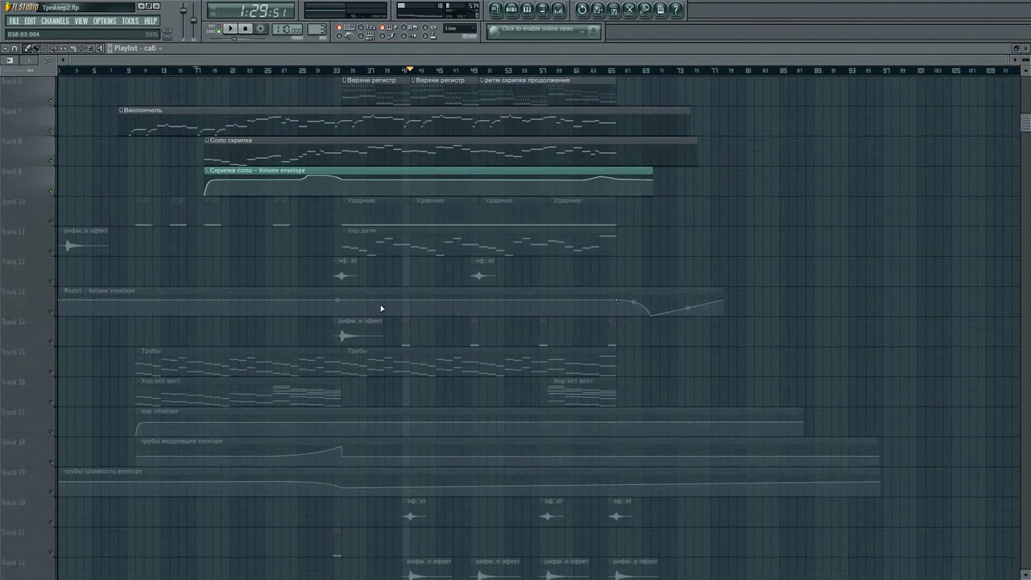
scroll(382, 308, up, 5)
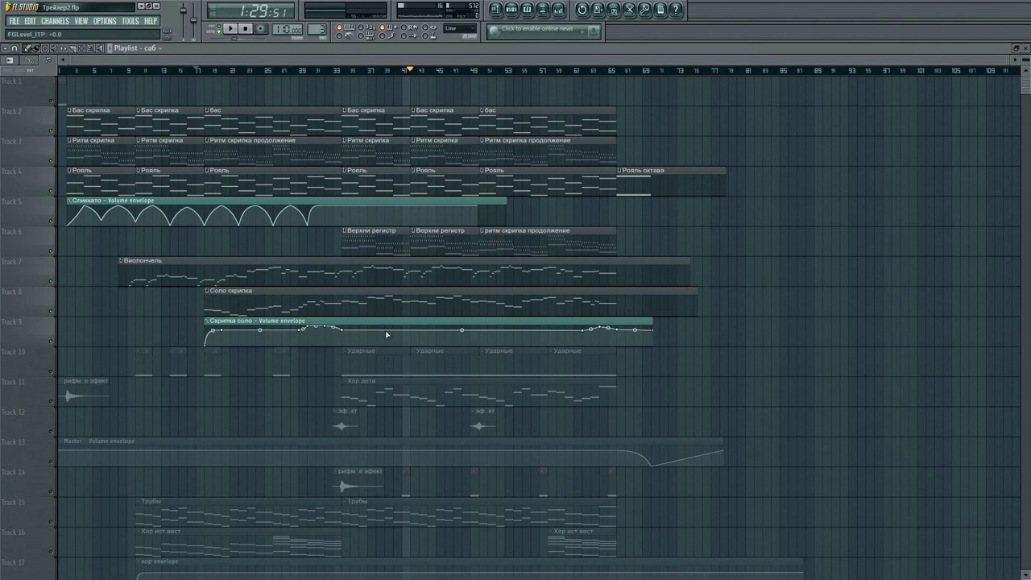
scroll(388, 332, down, 6)
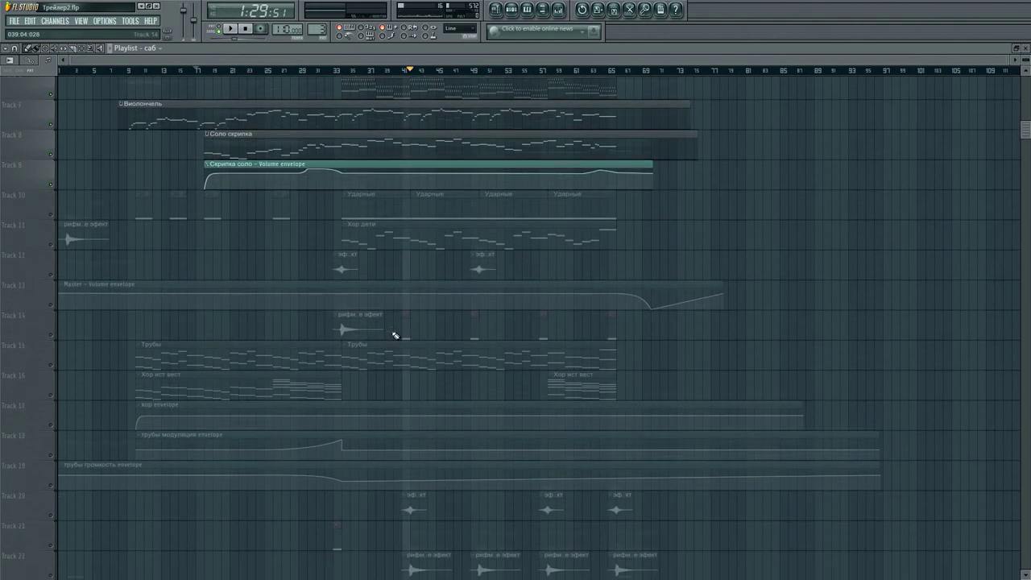
scroll(391, 331, up, 6)
scroll(650, 223, up, 1)
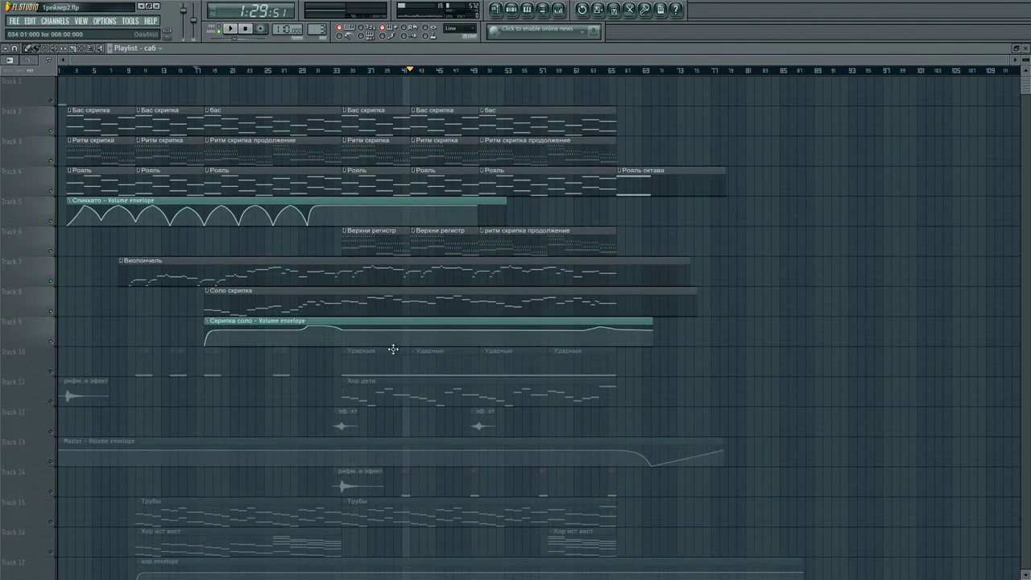
scroll(402, 338, down, 4)
scroll(403, 338, down, 1)
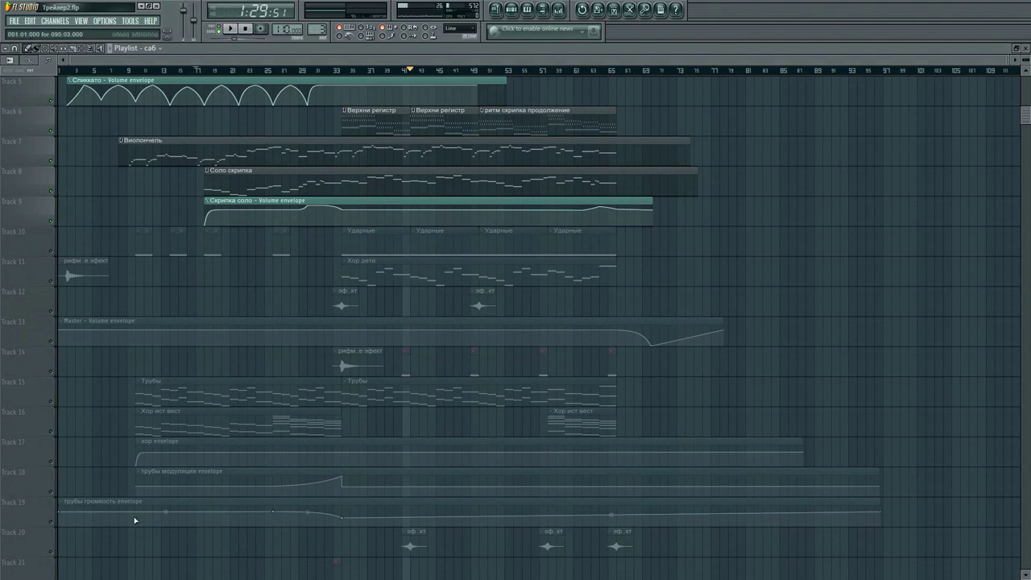
Place the playhead at the start of the first Хор ист вест clip and unmute Track 16 and its хор envelope on Track 17.
drag(150, 70, 135, 76)
scroll(198, 232, up, 4)
scroll(177, 518, down, 3)
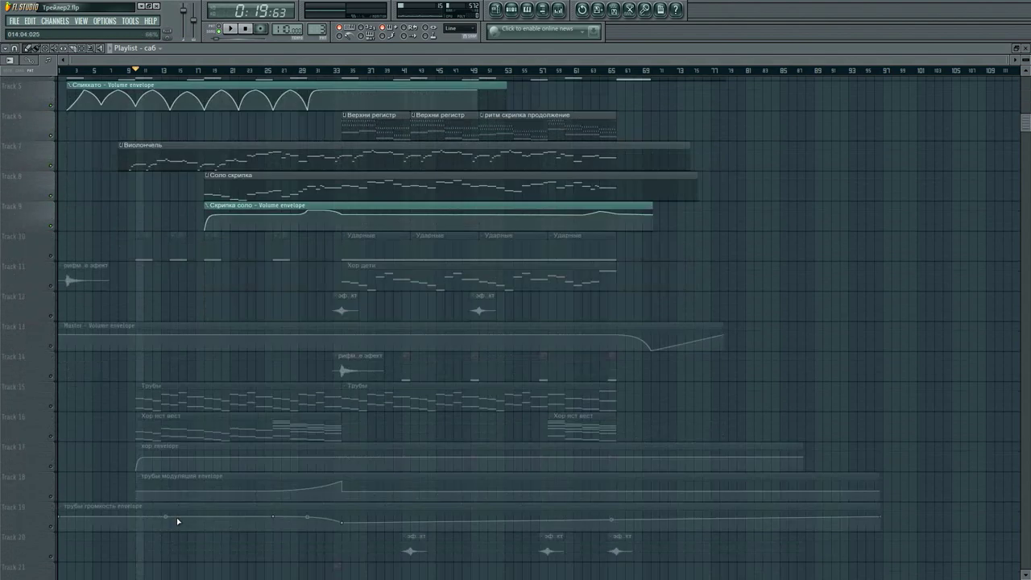
scroll(177, 521, down, 1)
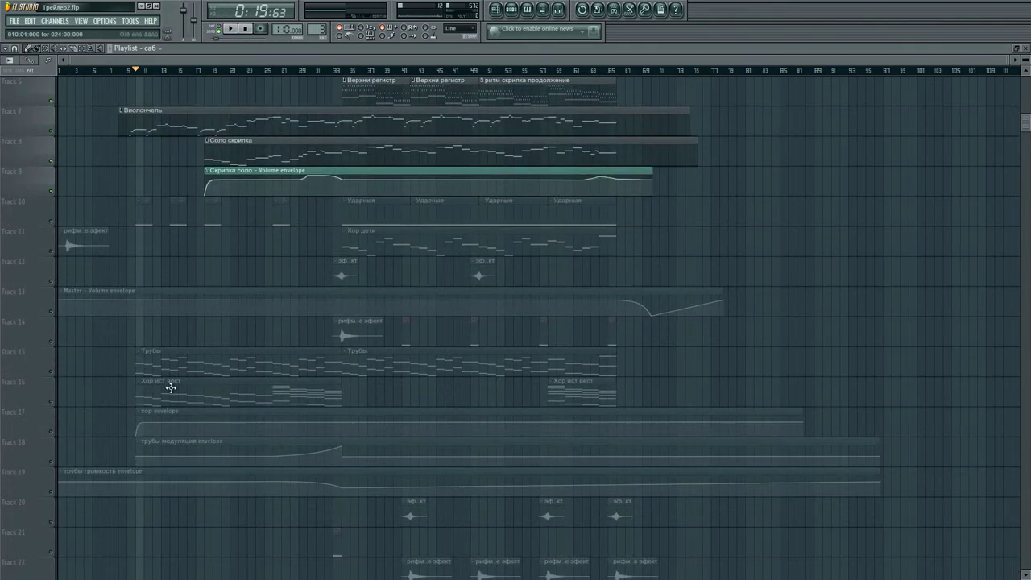
click(52, 401)
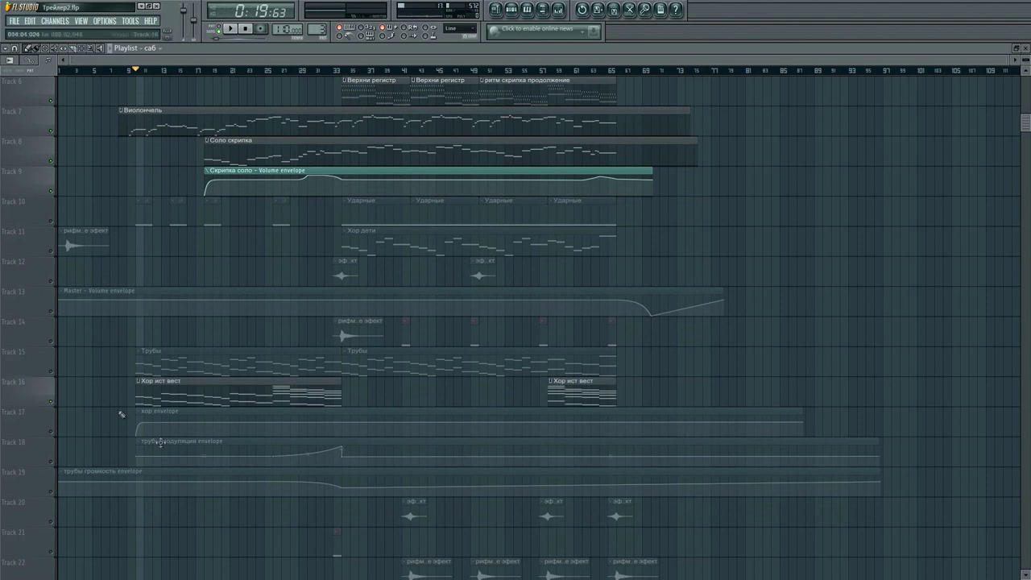
click(48, 432)
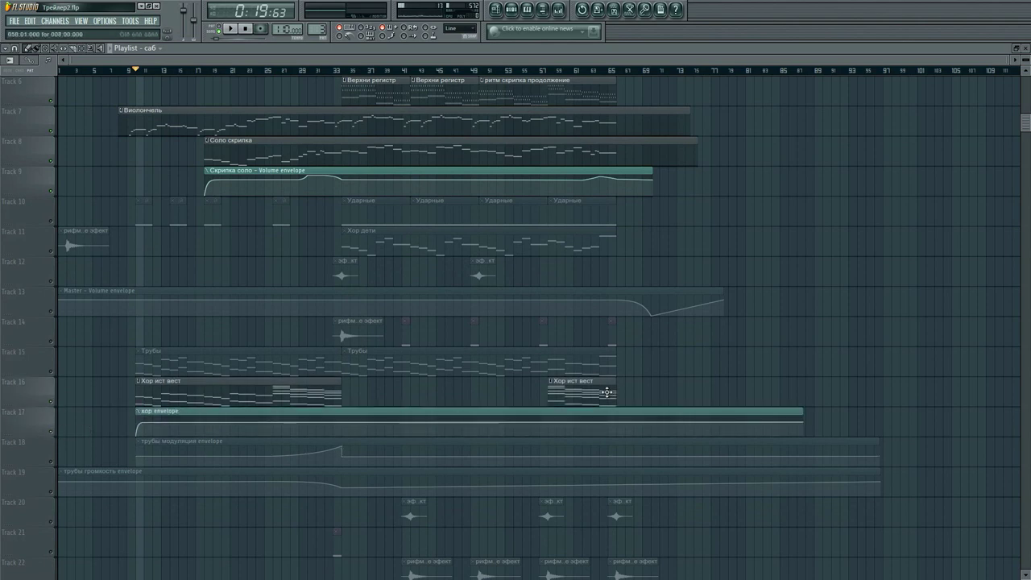
Review the choir's place in the arrangement, view the Хор ист вест clip's notes in the piano roll and close it.
scroll(233, 274, up, 5)
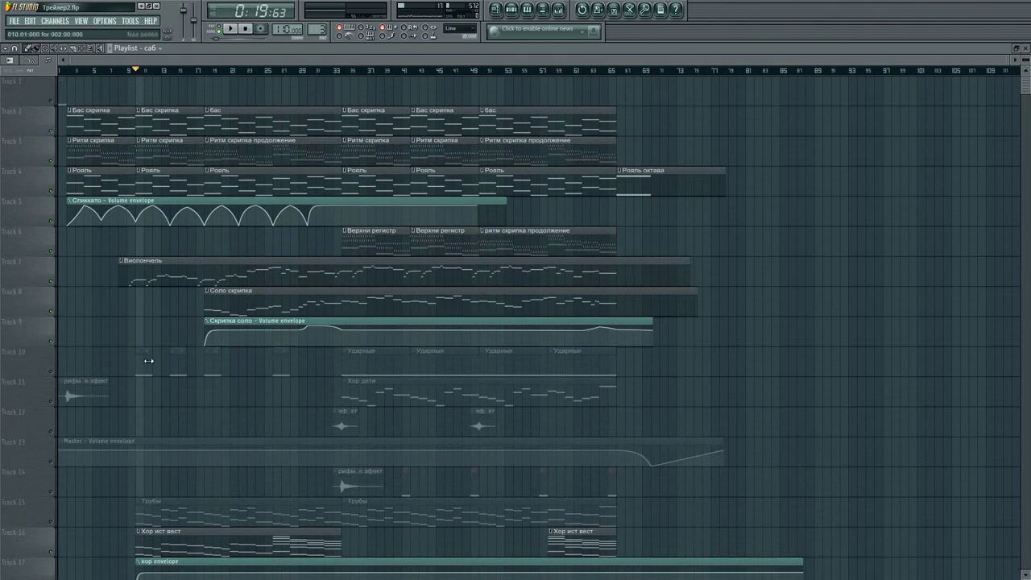
scroll(153, 362, down, 5)
click(198, 395)
double_click(199, 395)
scroll(276, 71, down, 5)
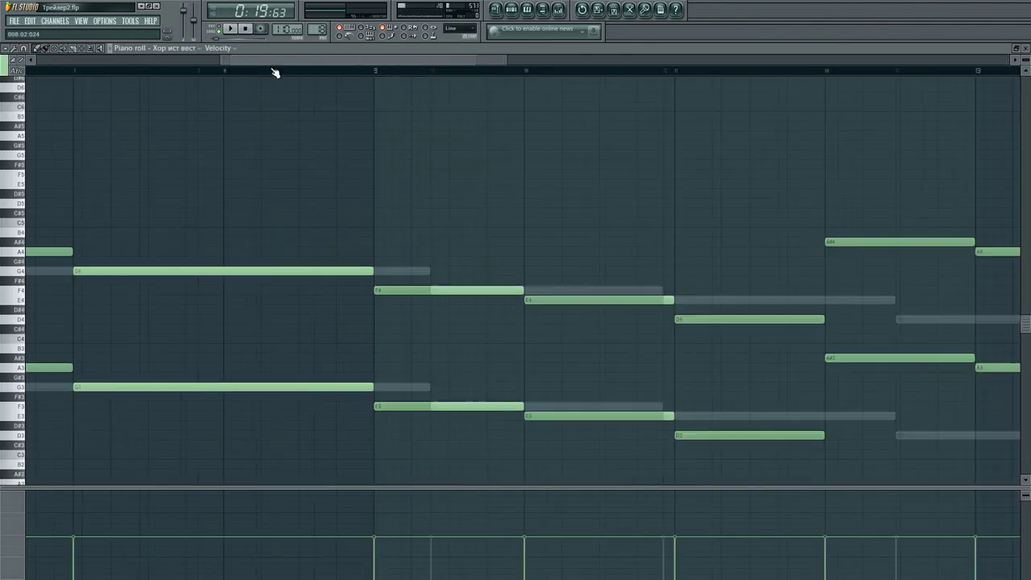
key(Escape)
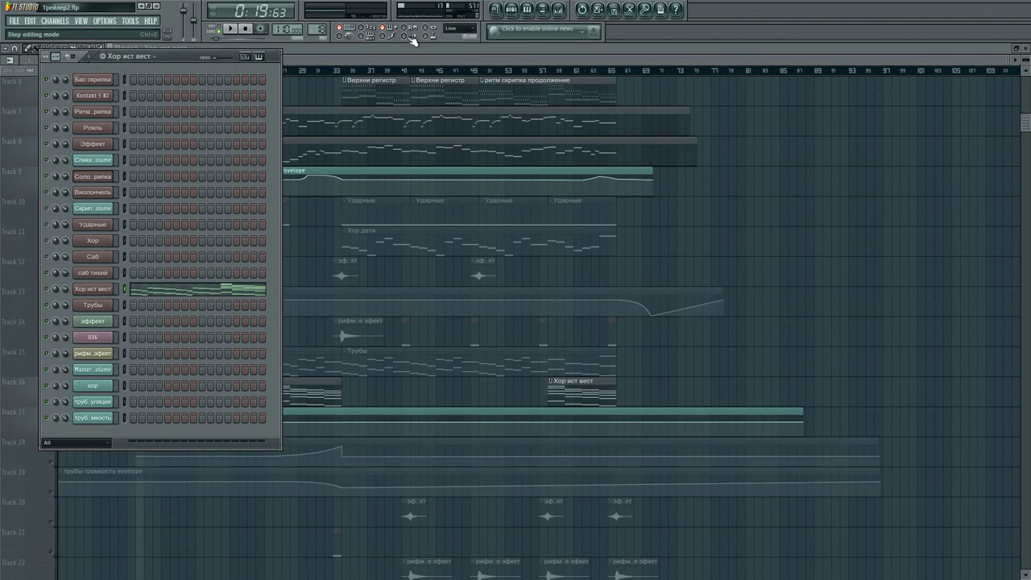
Open the mixer, select the Хор ист вест channel and play the project with the choir.
key(F9)
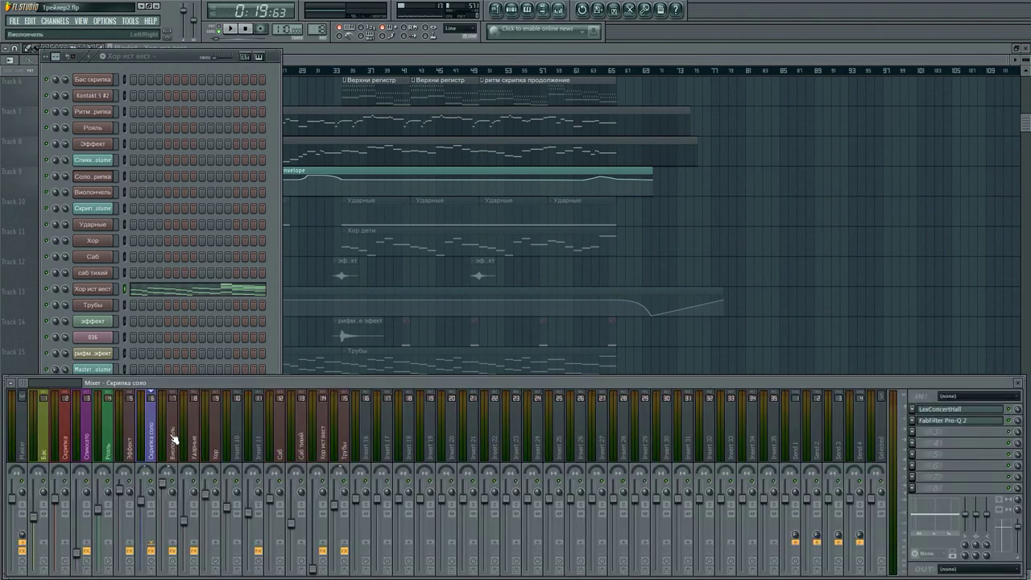
click(216, 441)
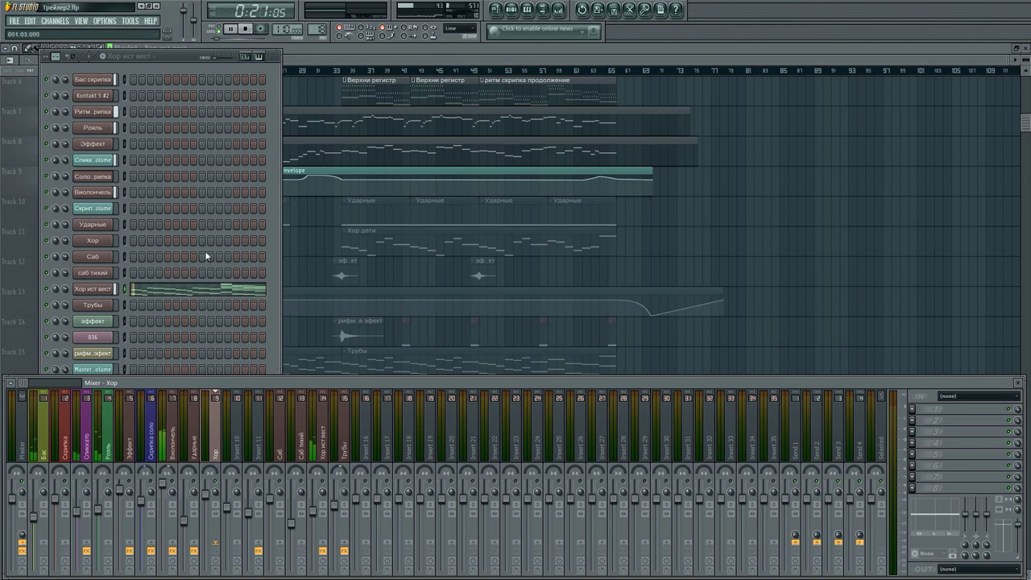
key(space)
click(322, 435)
key(space)
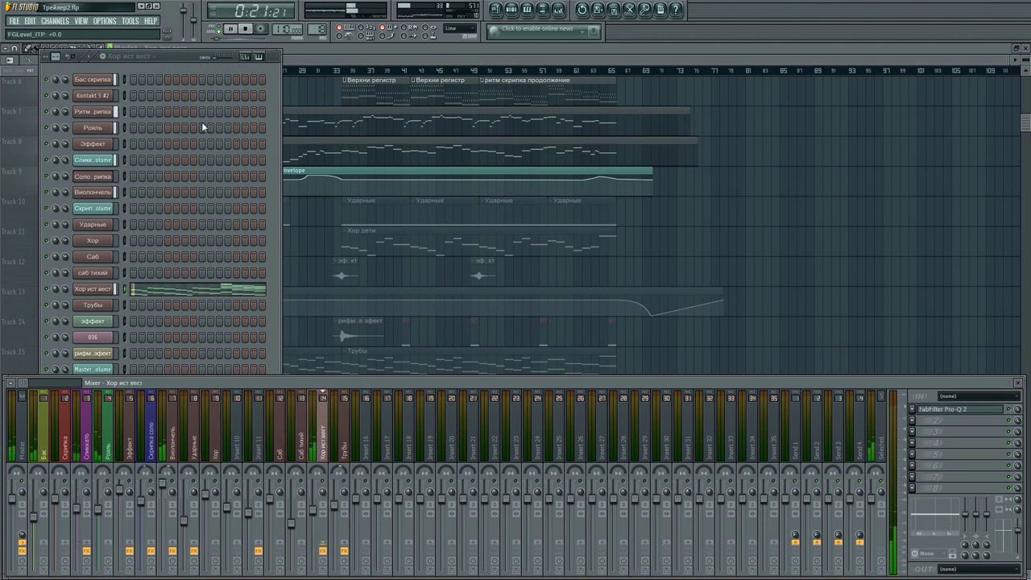
Open the Хор ист вест Kontakt, show the Symphonic Choirs instruments, highlight S FULLCHORUS AH MOD.nki and close the window.
click(105, 290)
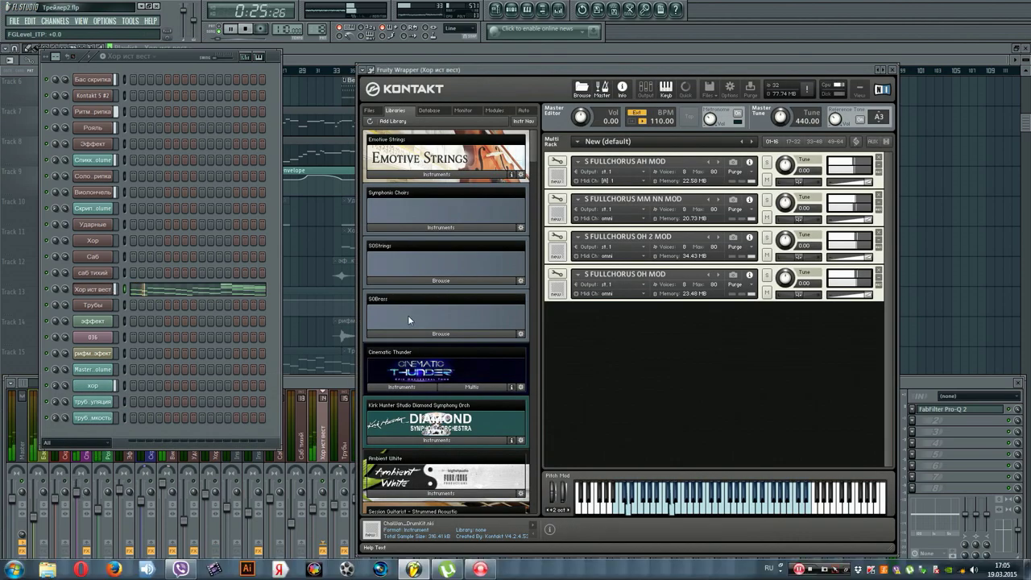
click(422, 228)
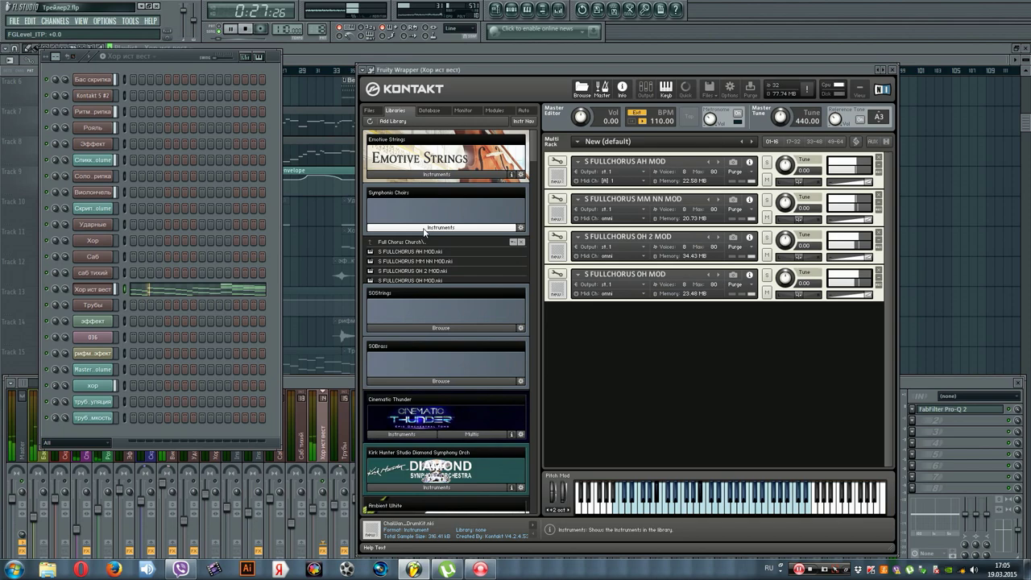
double_click(407, 272)
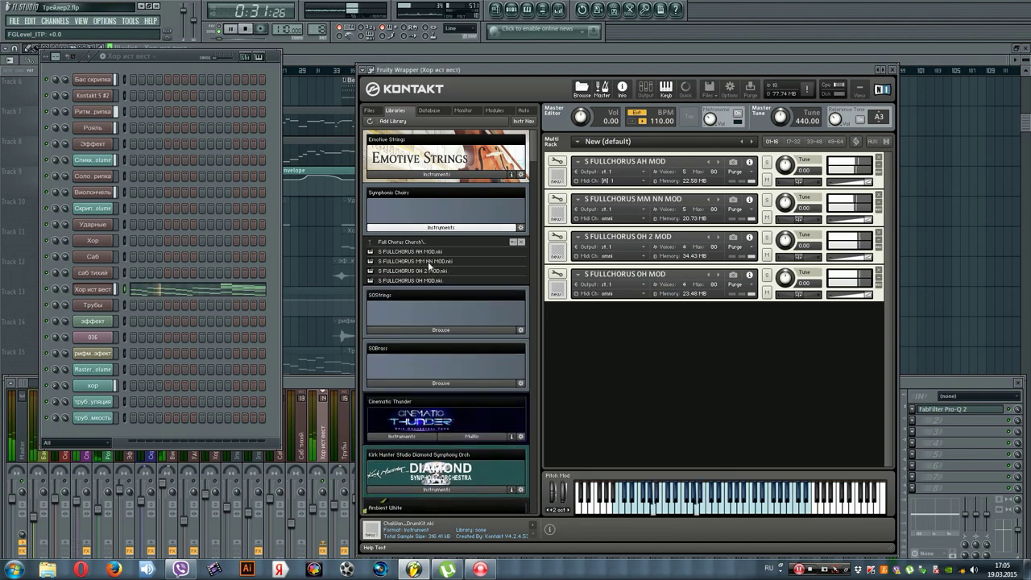
click(428, 252)
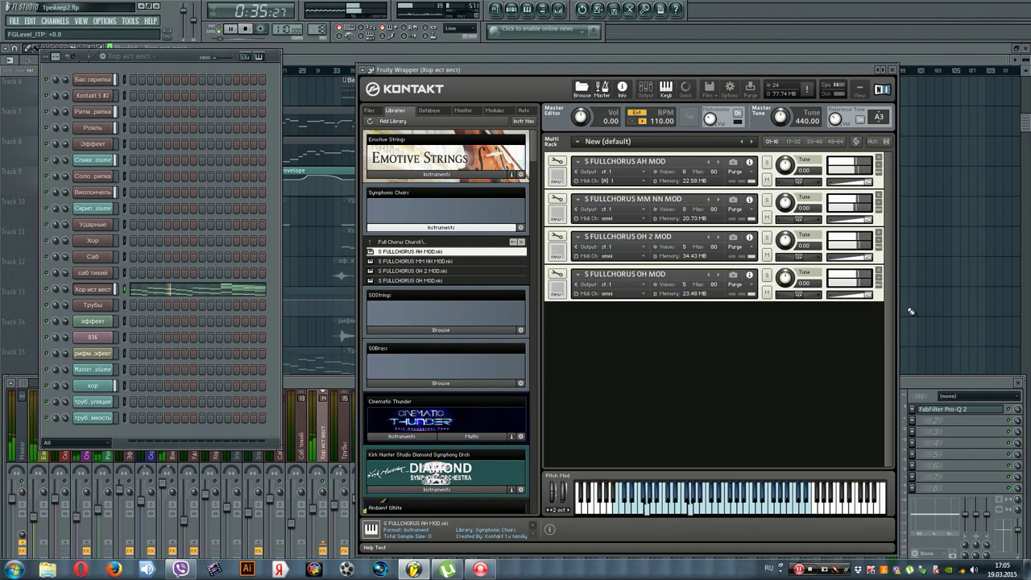
click(894, 70)
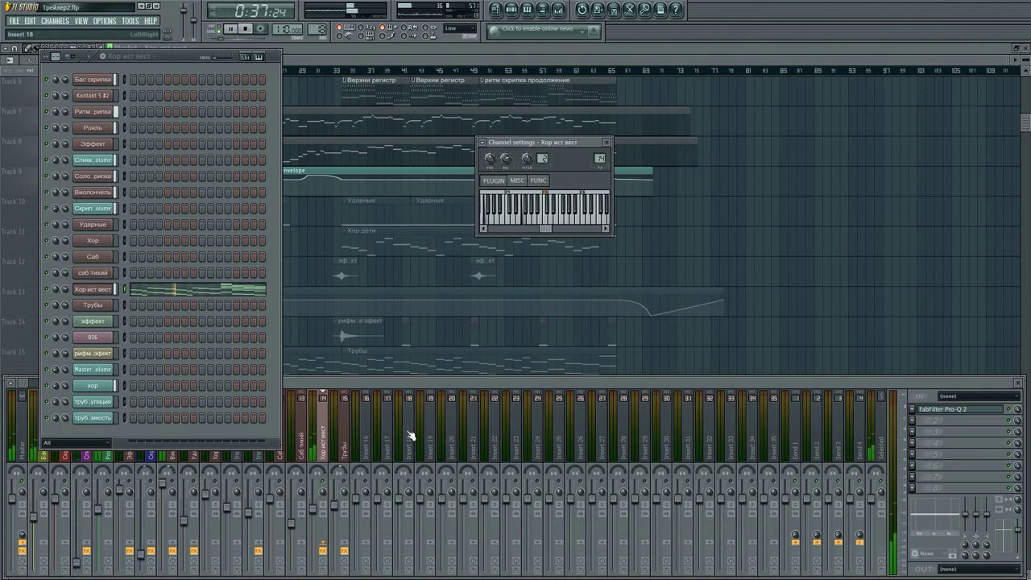
Open the Хор ист вест pattern in the piano roll and view its whole melody through the closing chords.
click(245, 272)
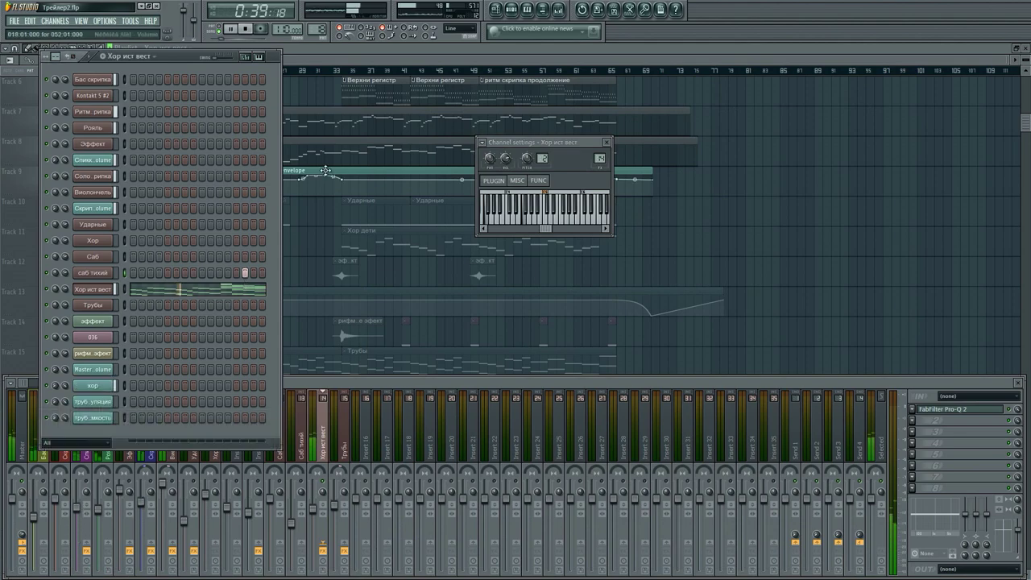
click(245, 287)
scroll(383, 74, down, 5)
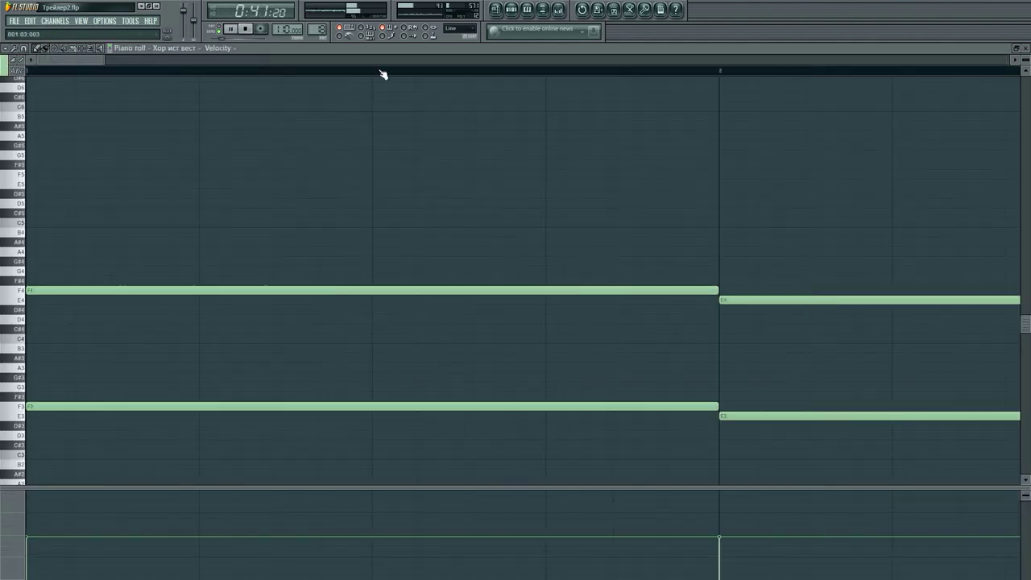
click(16, 71)
scroll(250, 74, down, 5)
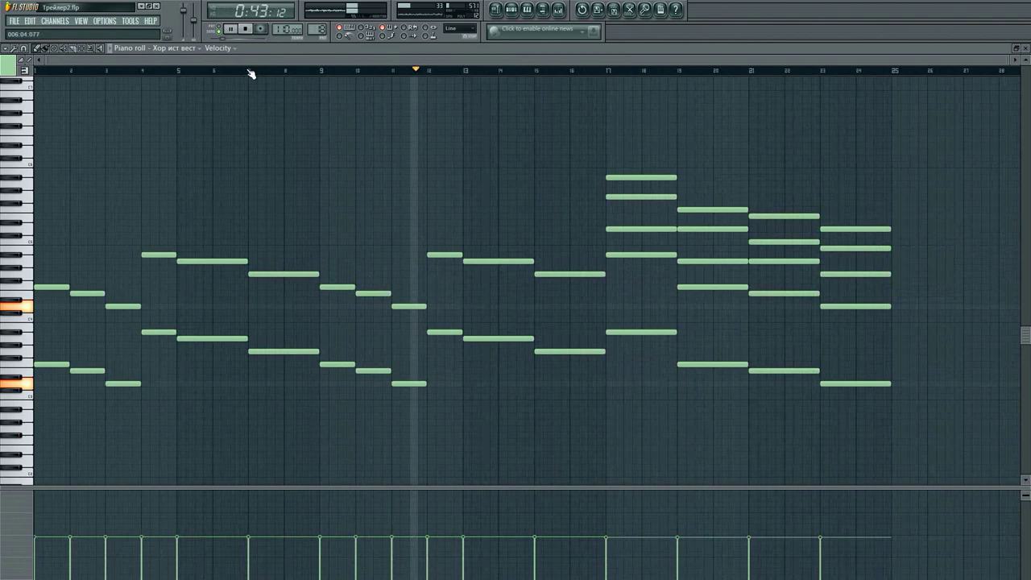
drag(509, 61, 635, 62)
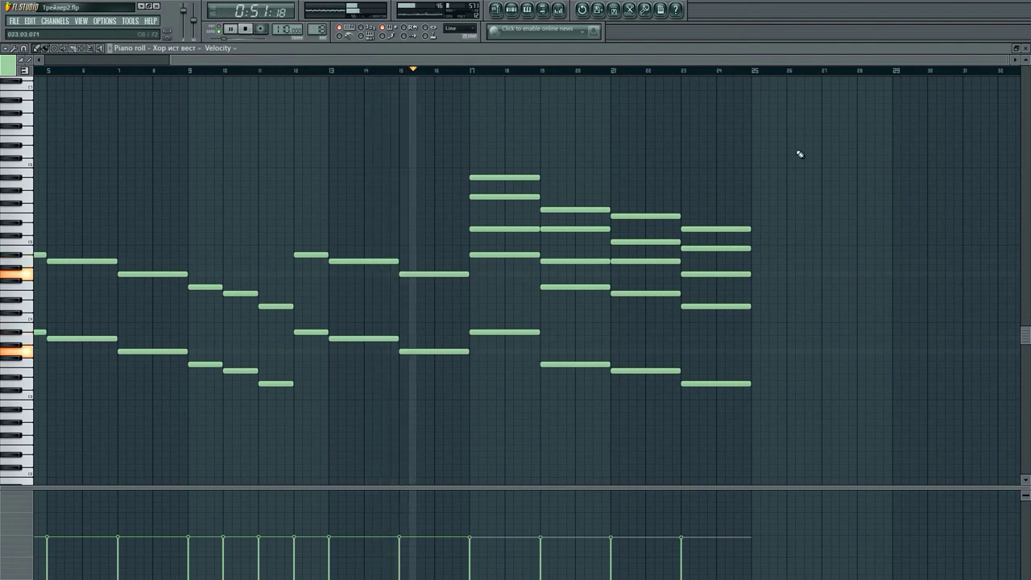
Open the Хор ист вест channel's FabFilter Pro-Q 2 full screen, set its high bell to about +8 dB at 11.5 kHz, and stop playback.
click(1026, 48)
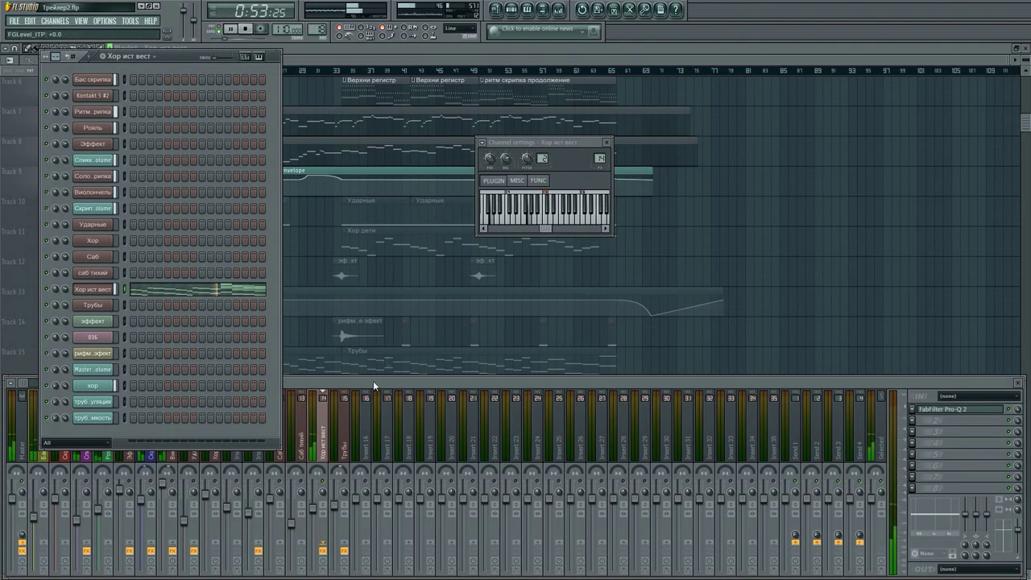
click(947, 410)
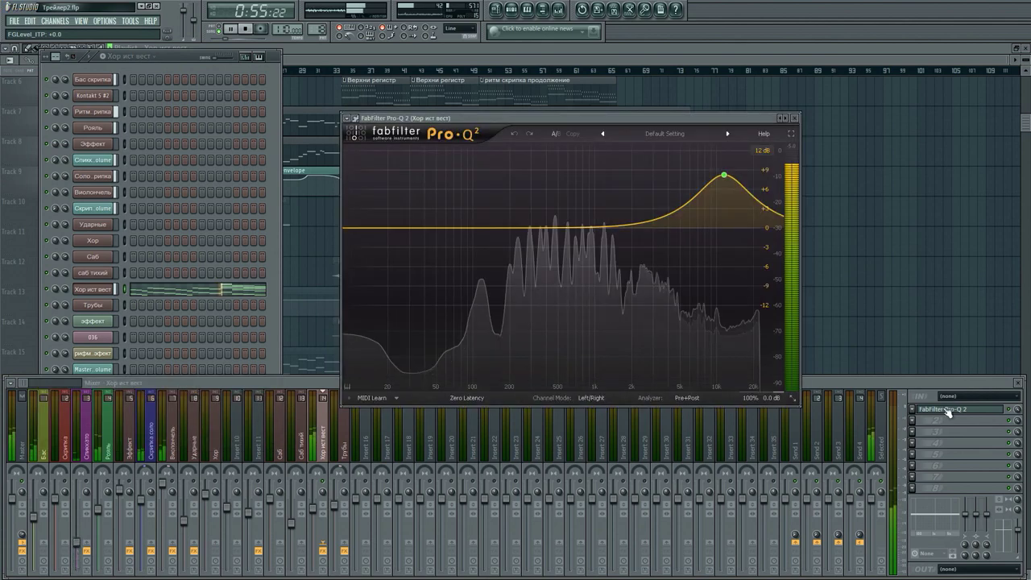
click(1014, 413)
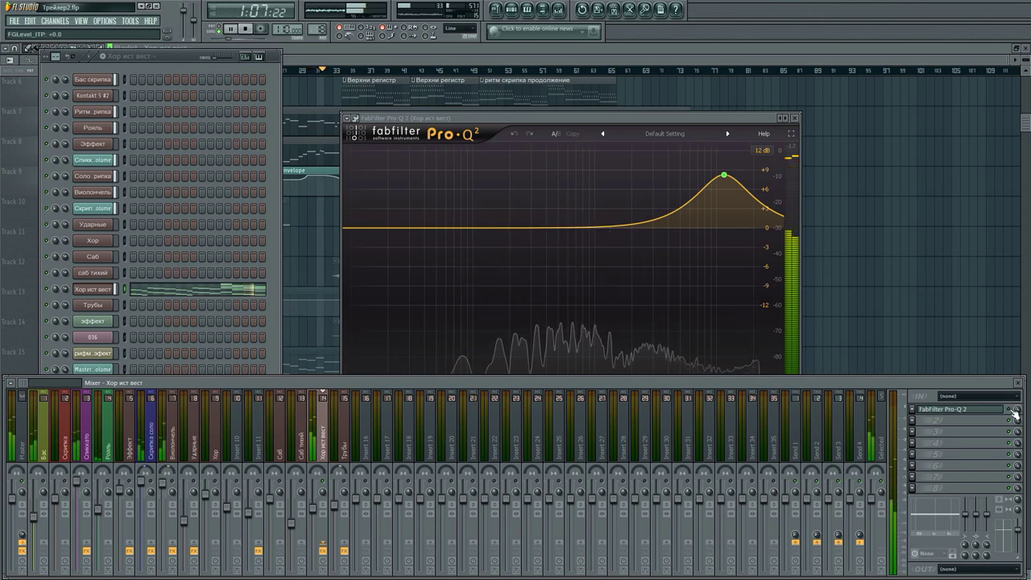
click(792, 135)
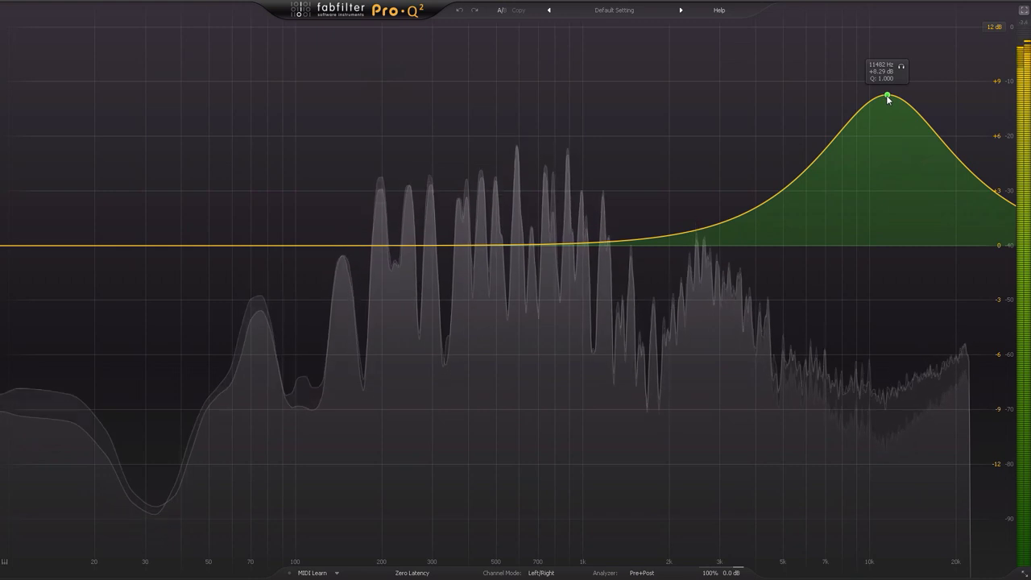
drag(888, 98, 889, 108)
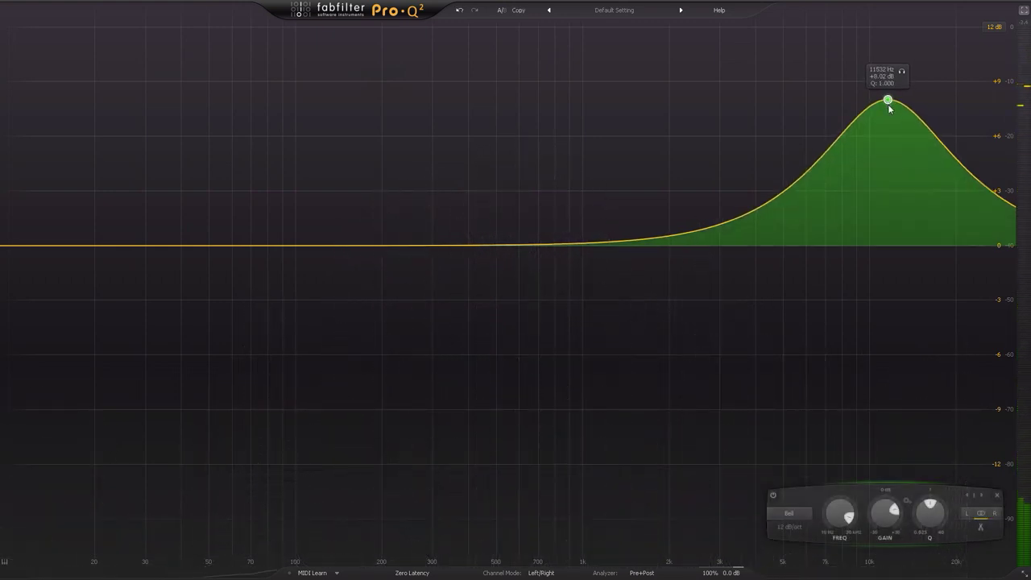
key(Escape)
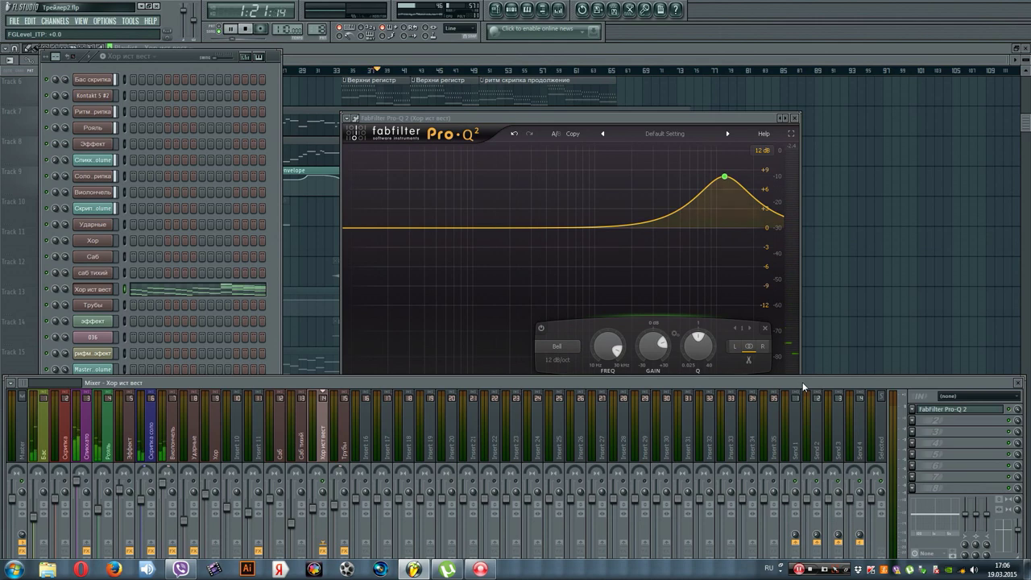
key(space)
Return to the playlist and play the arrangement from about bar 8 through the first Хор ист вест section, viewing the accompanying tracks.
click(495, 9)
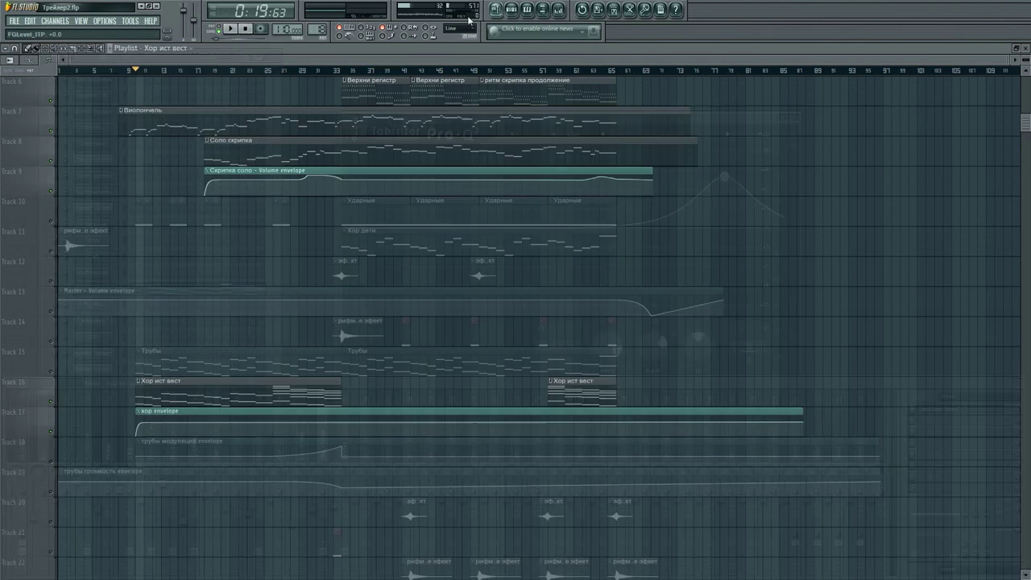
click(558, 9)
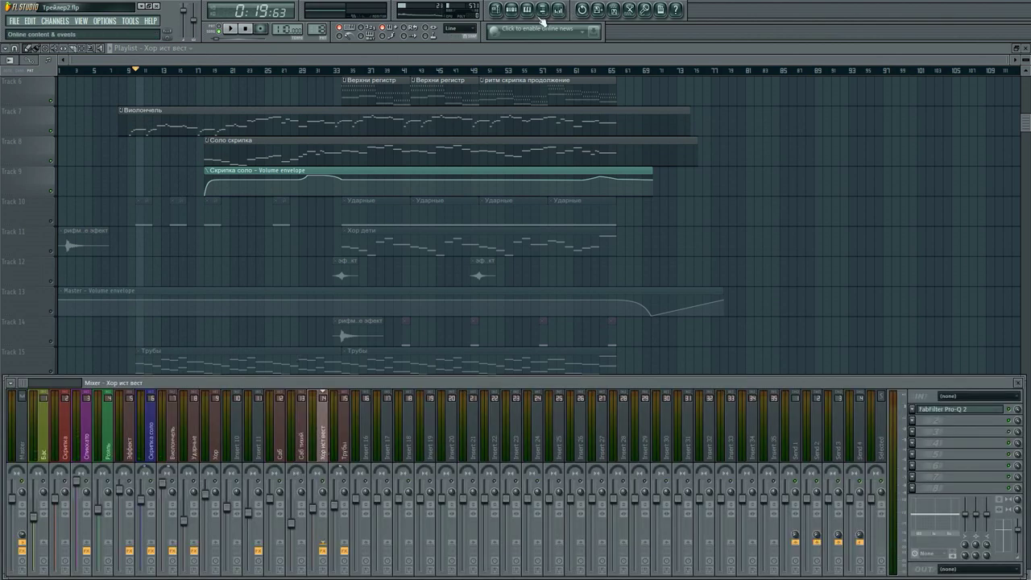
click(509, 10)
click(360, 59)
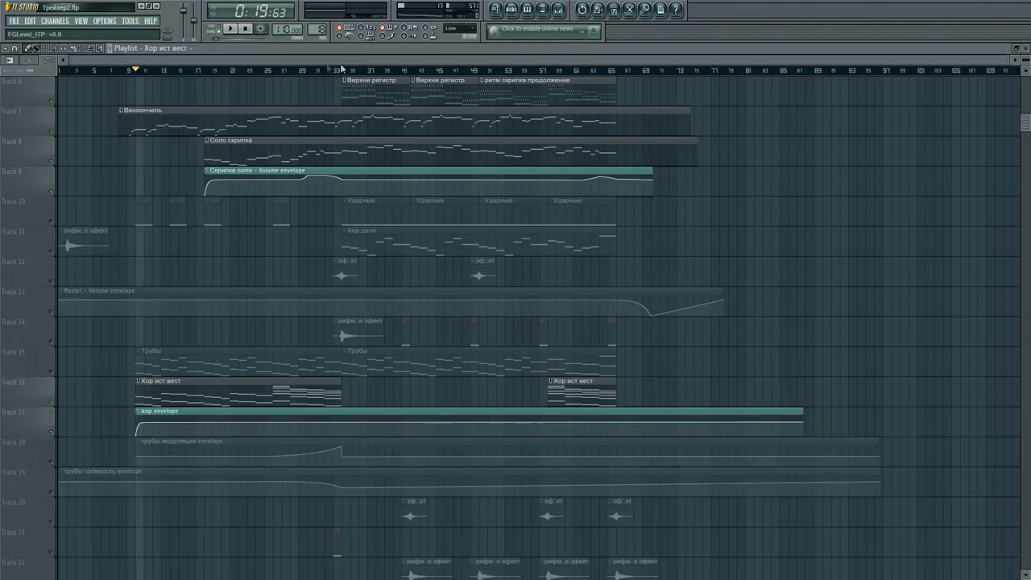
click(117, 72)
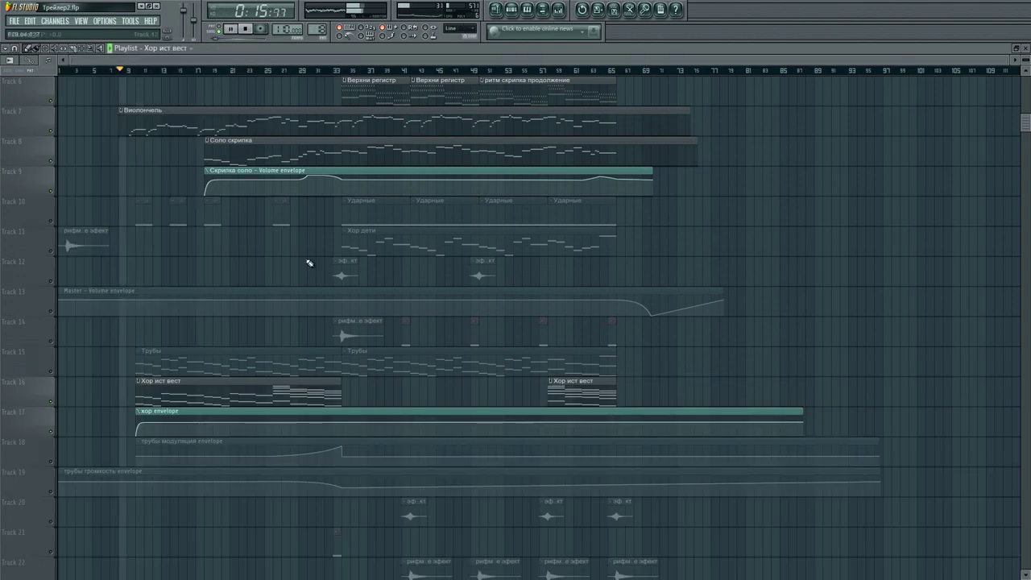
scroll(354, 274, up, 5)
scroll(382, 280, down, 3)
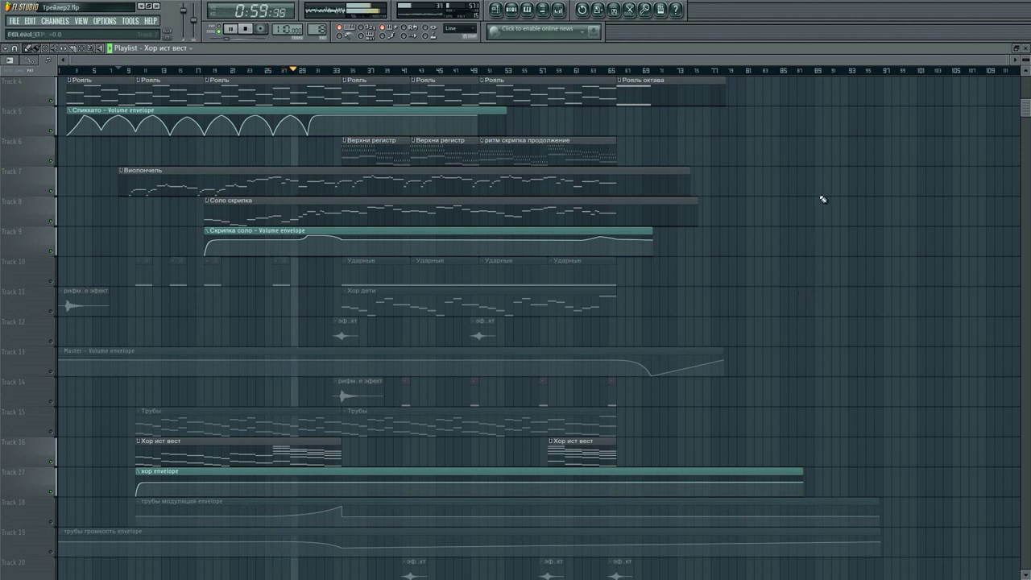
scroll(823, 206, up, 1)
scroll(823, 207, up, 3)
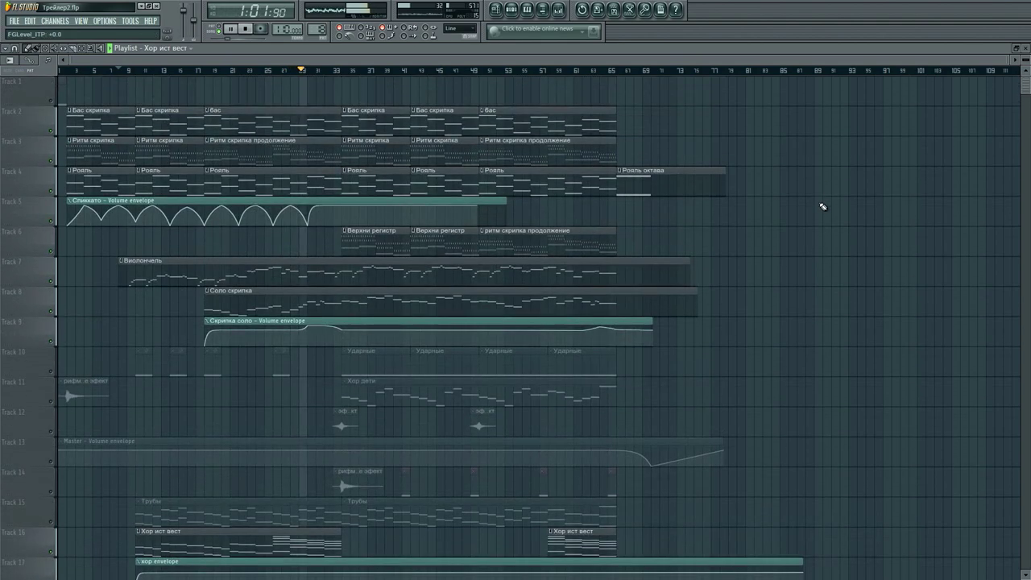
scroll(823, 207, down, 4)
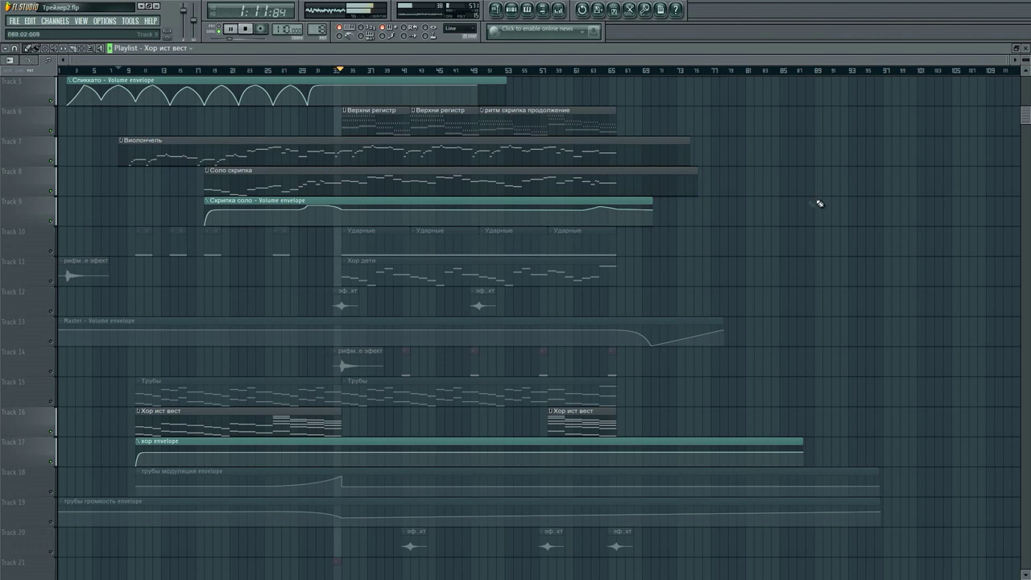
click(246, 30)
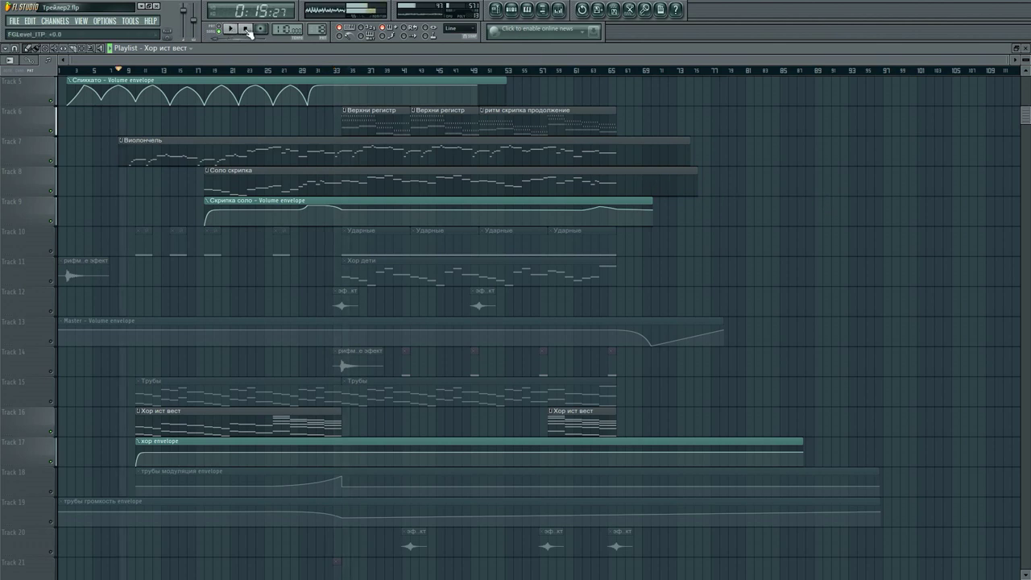
Play the arrangement from bar 58 through the closing Хор ист вест clip, following the ending up close.
click(548, 70)
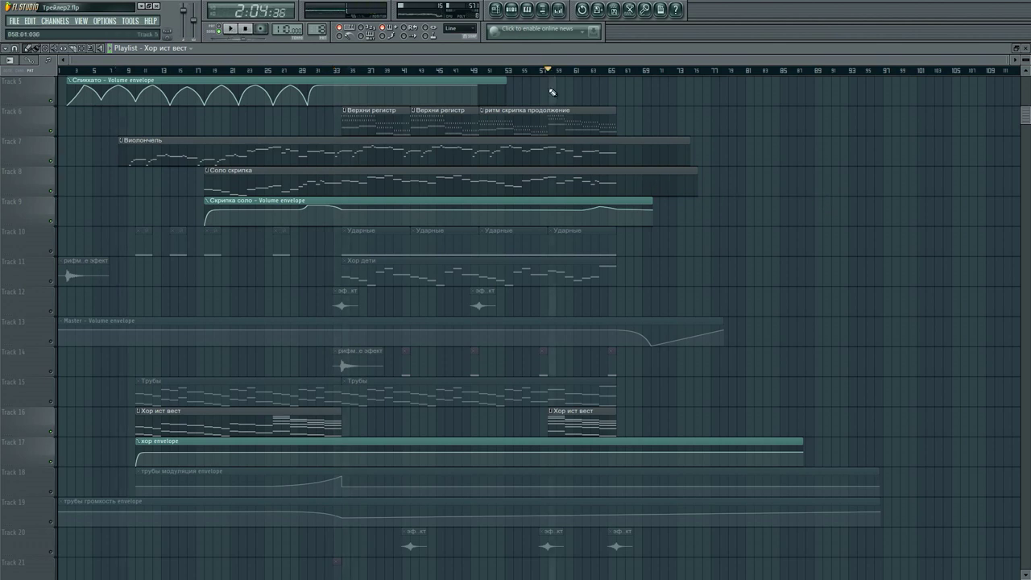
key(space)
scroll(838, 298, up, 3)
scroll(837, 298, up, 2)
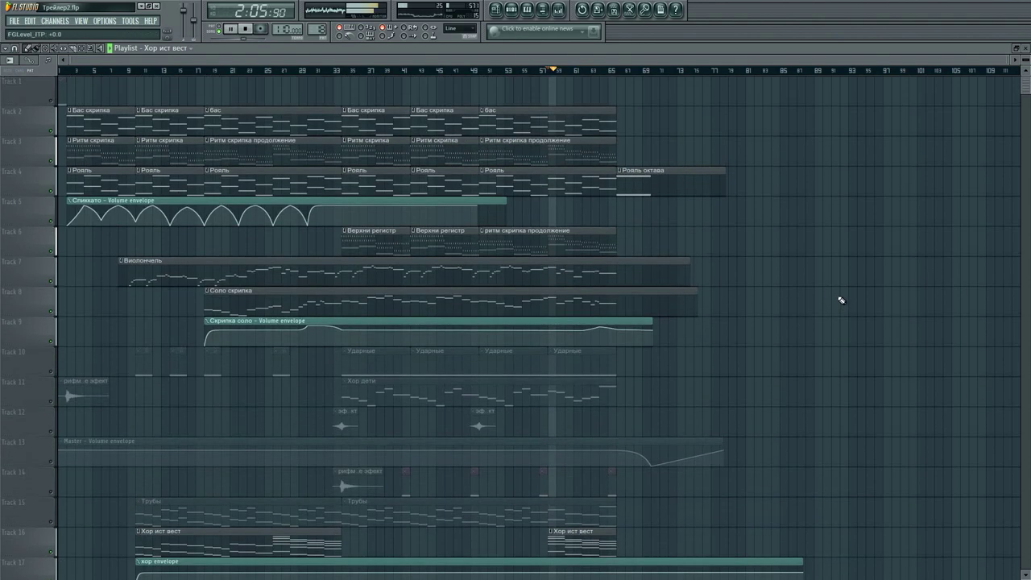
scroll(844, 300, down, 3)
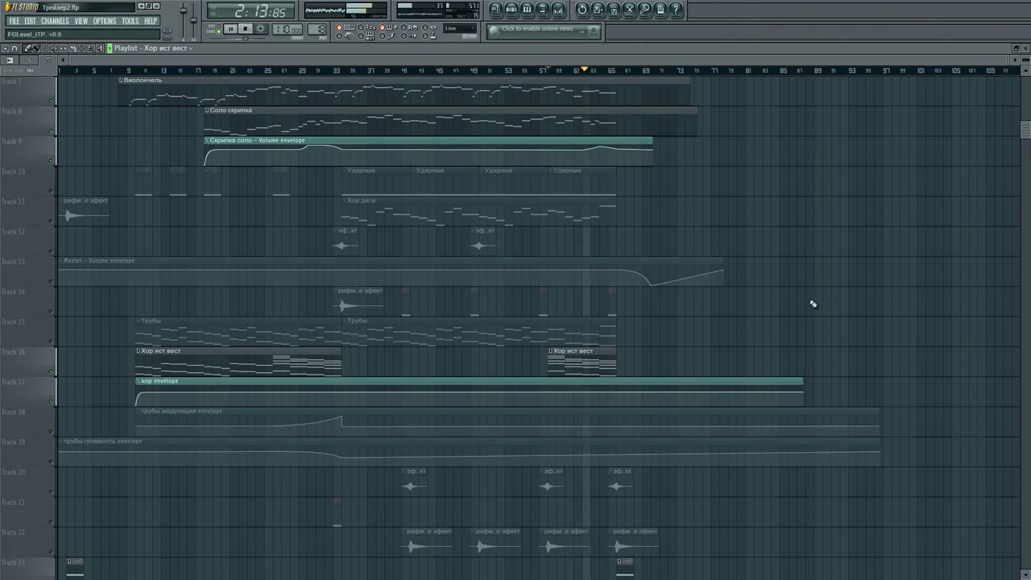
scroll(656, 74, up, 4)
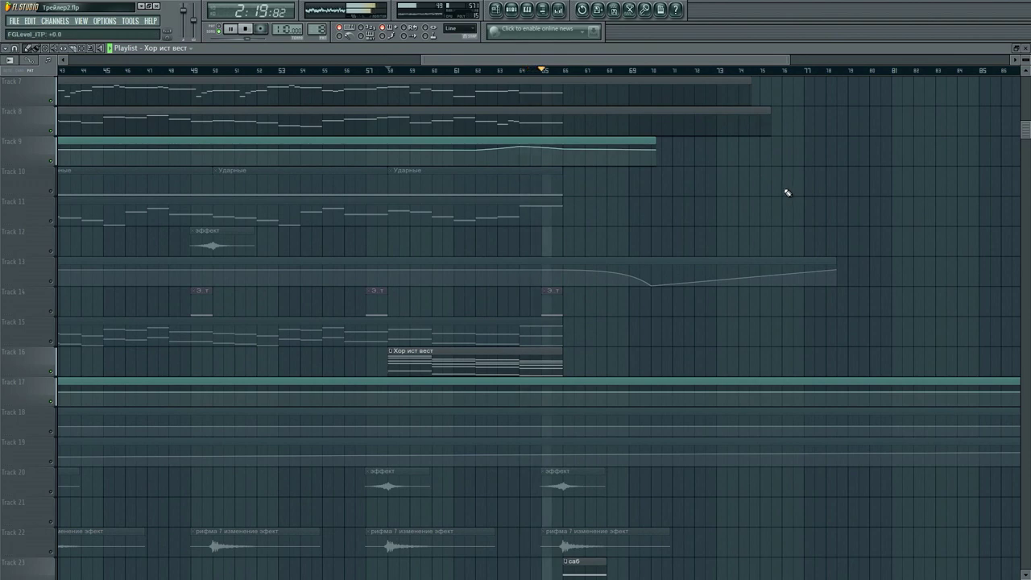
scroll(560, 72, down, 2)
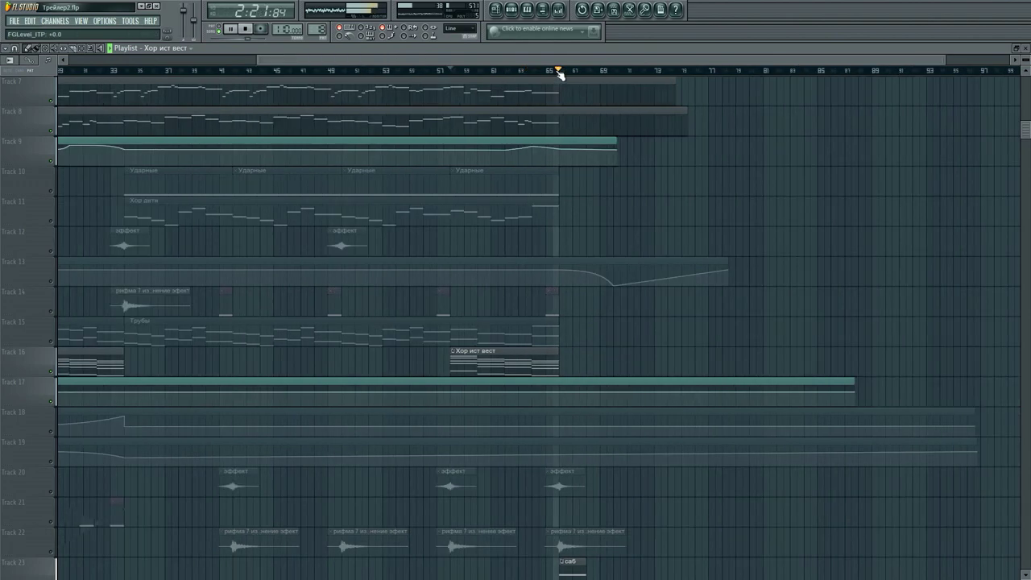
scroll(556, 72, down, 2)
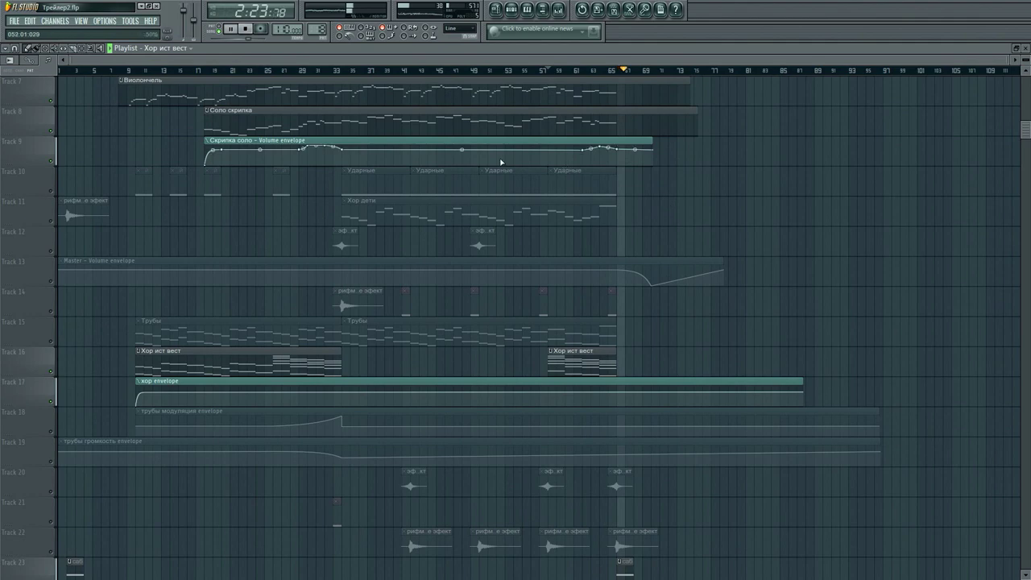
Mute Track 23 with the саб clips and stop playback, returning to the start of the song.
scroll(500, 162, down, 3)
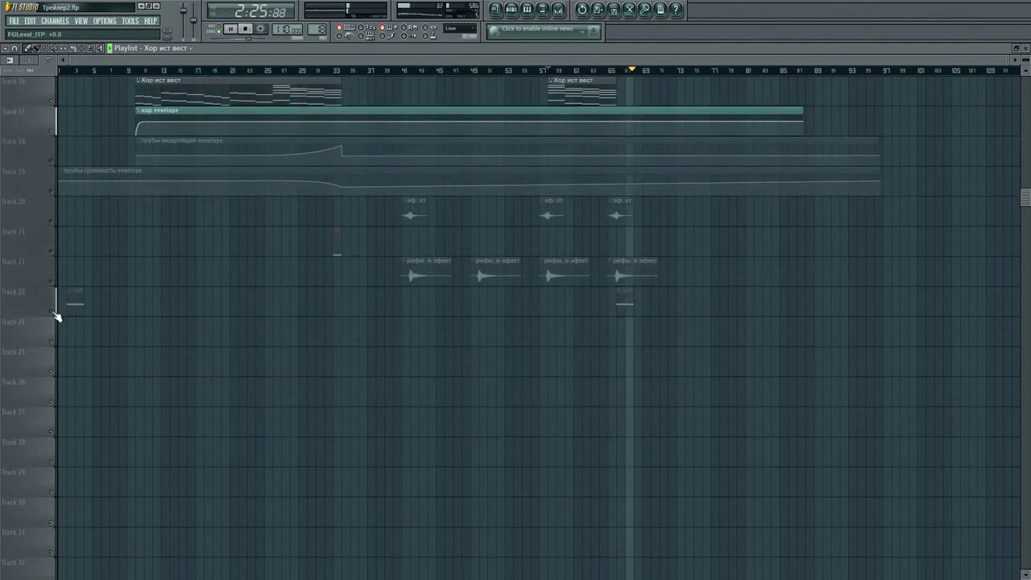
scroll(776, 352, up, 5)
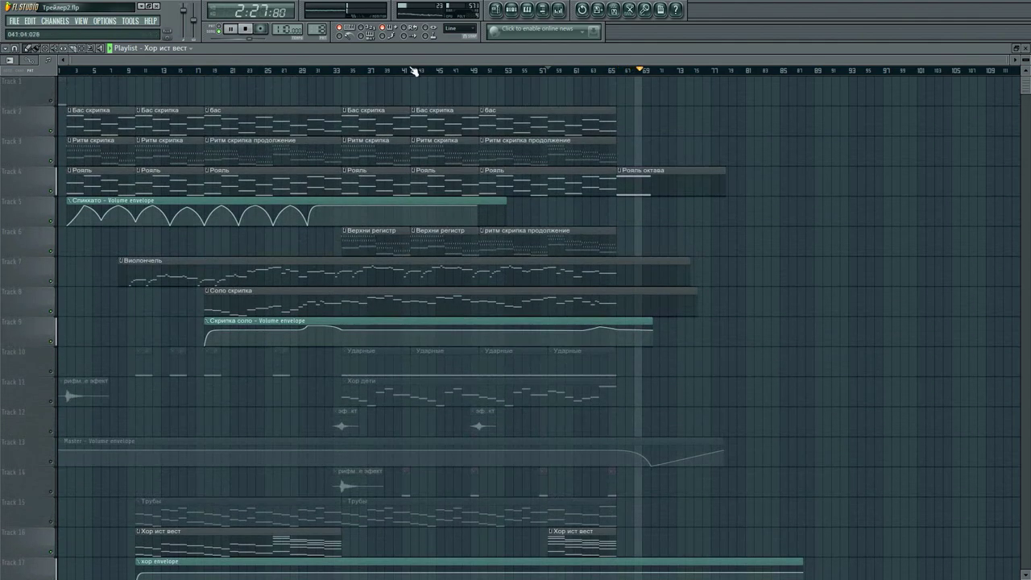
scroll(348, 71, up, 2)
scroll(346, 73, down, 2)
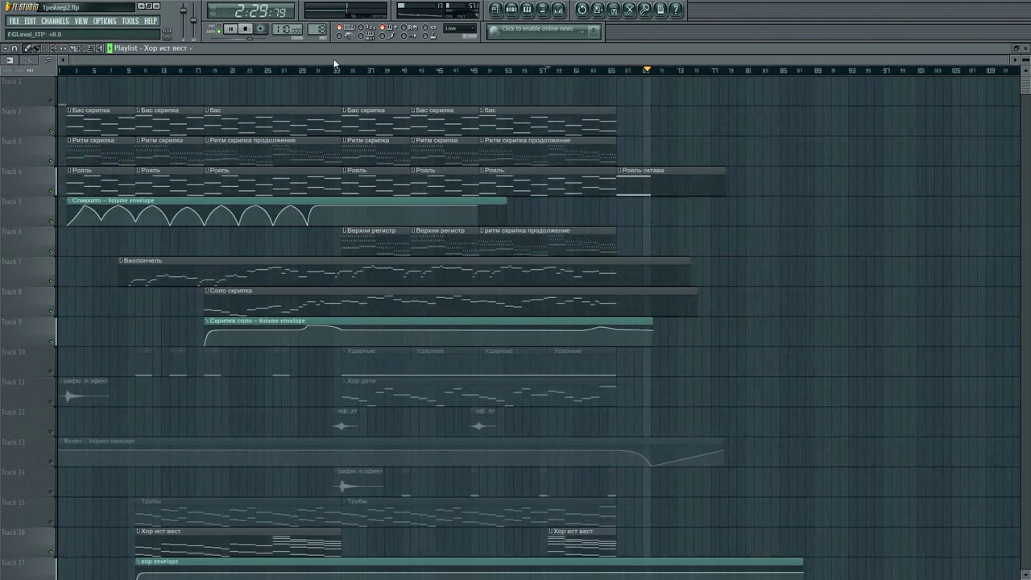
click(246, 29)
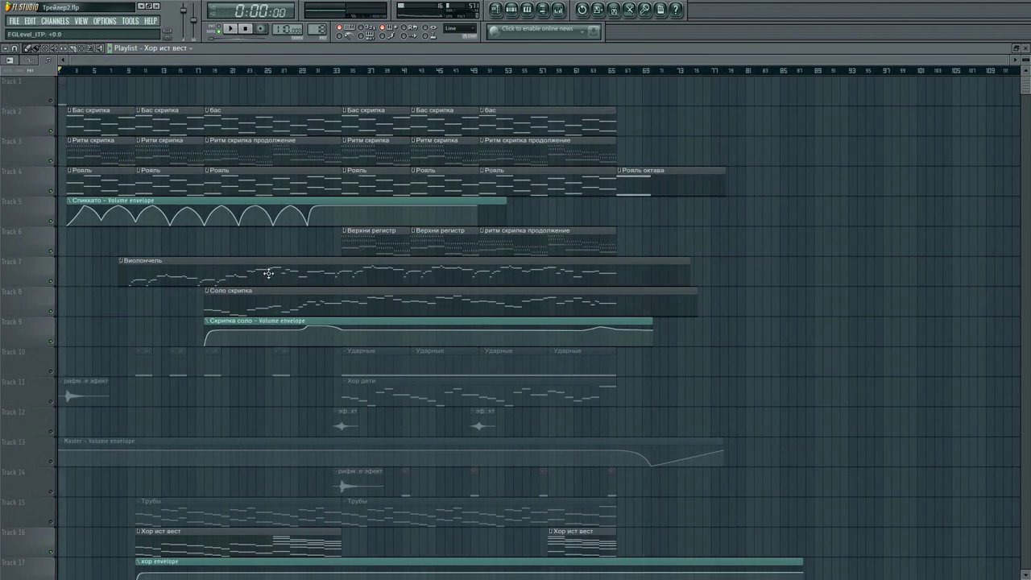
Review the arrangement from the strings and piano down to the muted drums, children's choir, brass and effect tracks.
scroll(293, 310, down, 3)
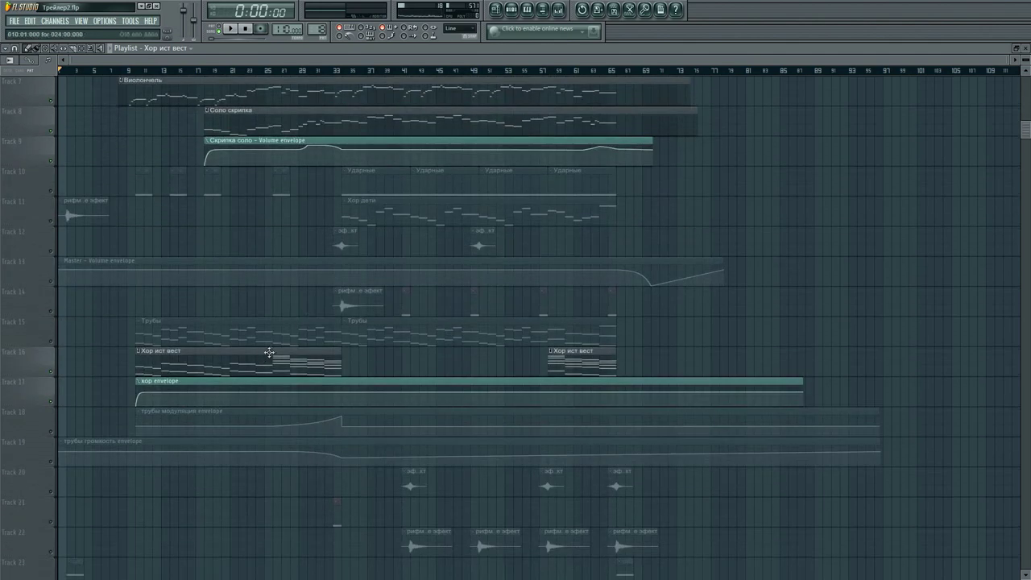
scroll(278, 346, up, 3)
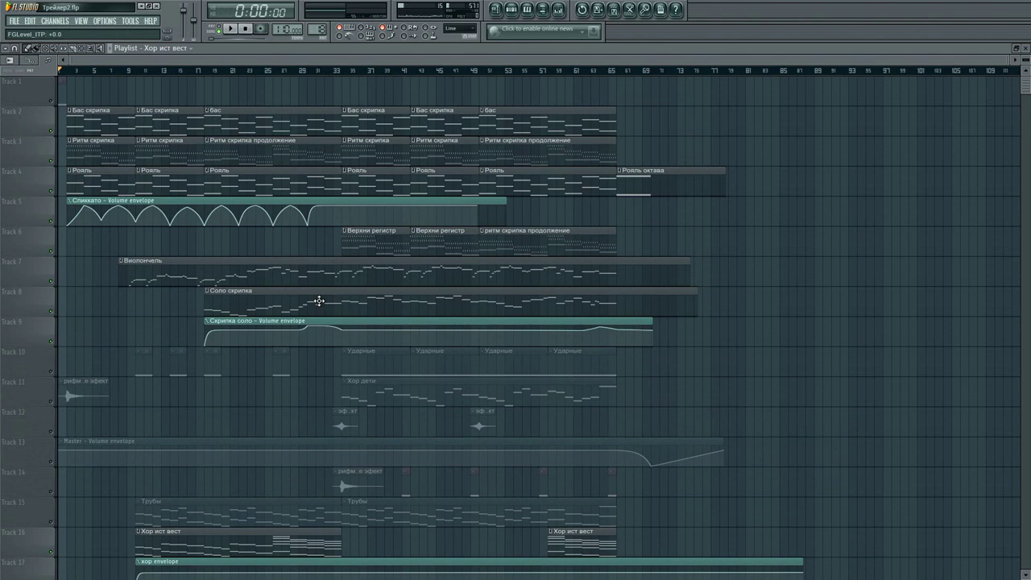
scroll(375, 387, down, 3)
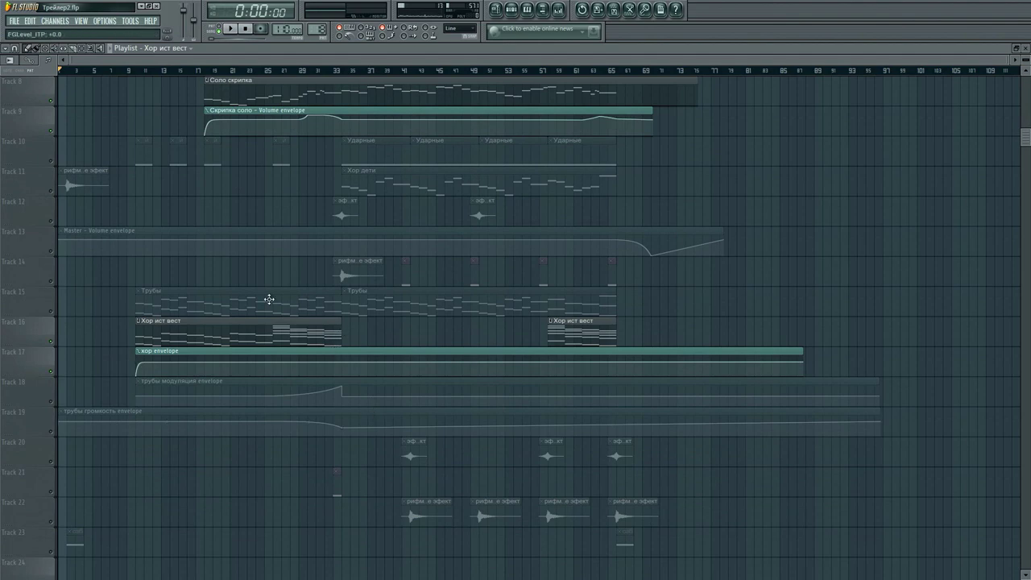
scroll(660, 395, up, 1)
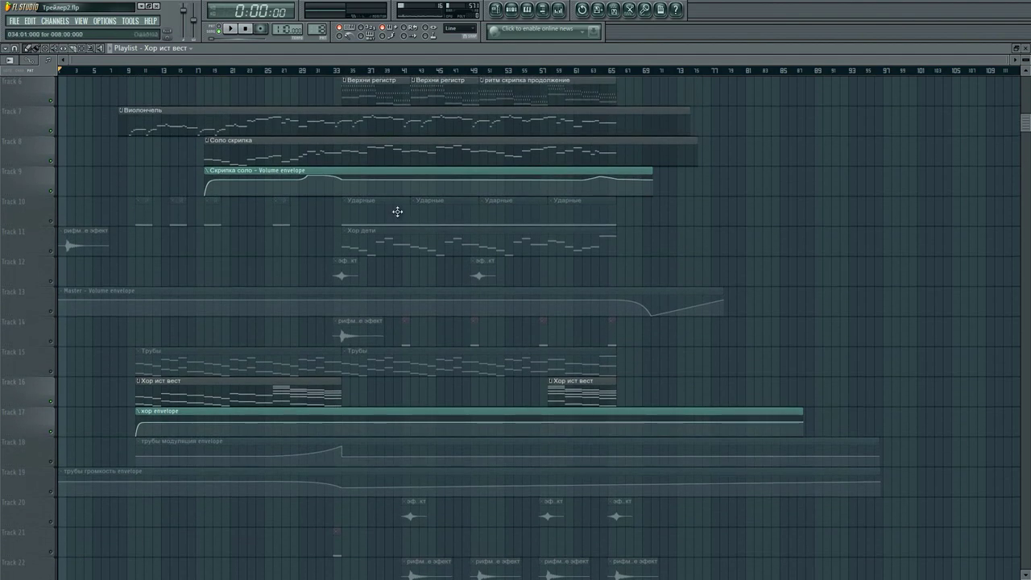
scroll(400, 202, up, 2)
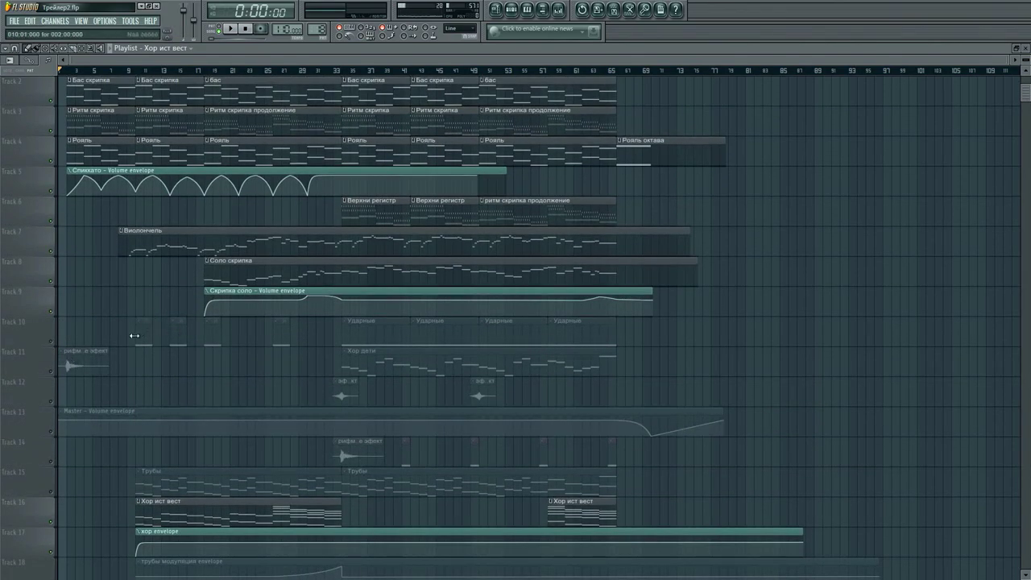
scroll(695, 302, down, 7)
scroll(750, 327, up, 2)
scroll(751, 329, down, 2)
scroll(753, 331, up, 7)
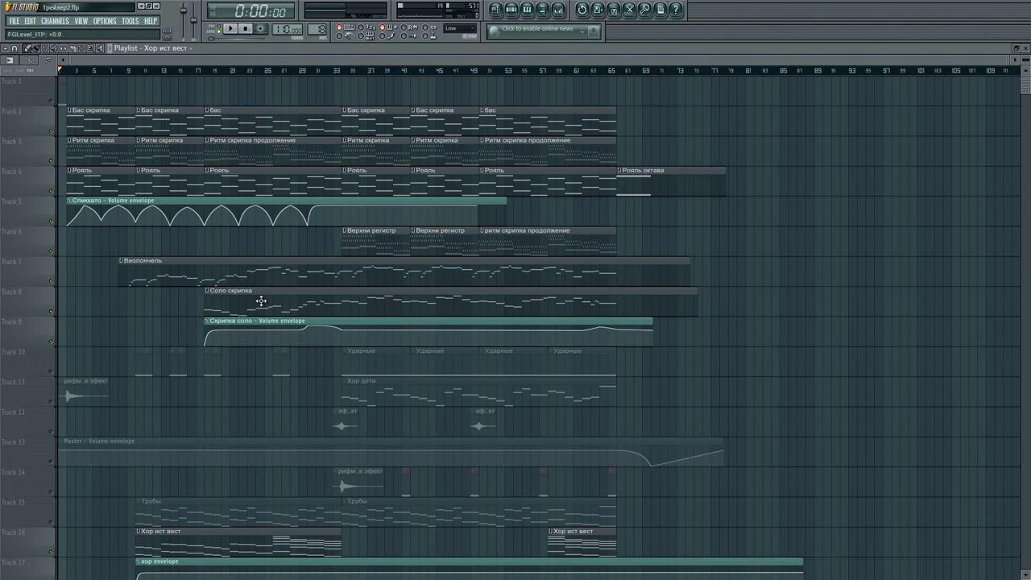
scroll(261, 300, down, 4)
scroll(211, 411, up, 4)
scroll(203, 403, down, 1)
scroll(203, 404, down, 4)
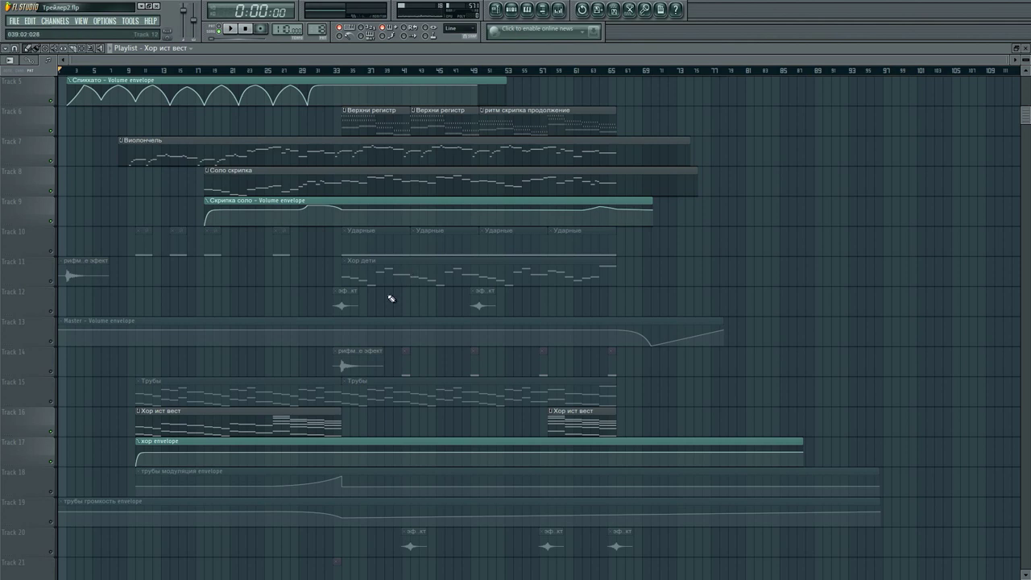
Move the playhead to bar 9 and unmute Трубы on Track 15 with its modulation and volume envelopes on Tracks 18 and 19.
click(130, 71)
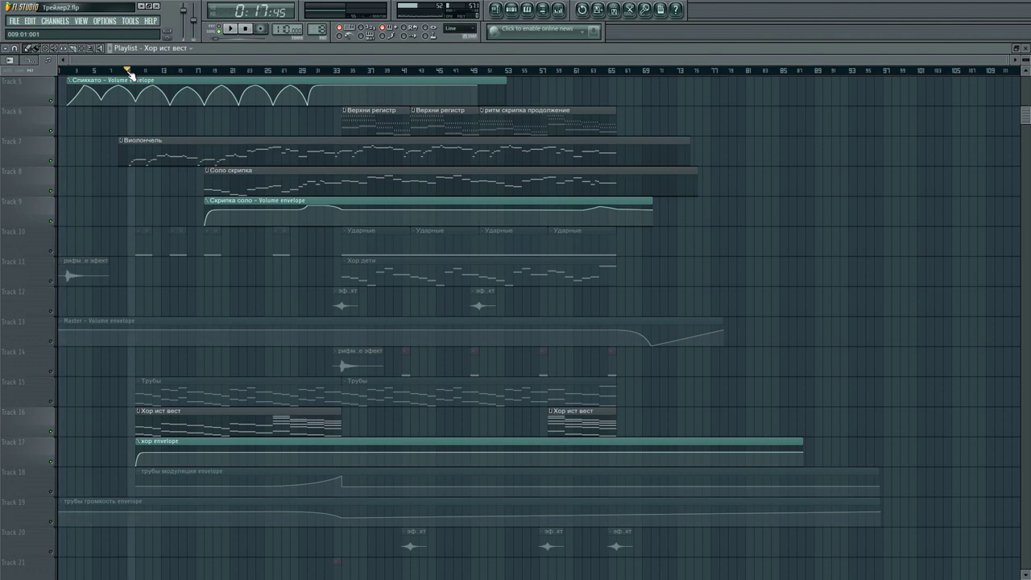
click(52, 399)
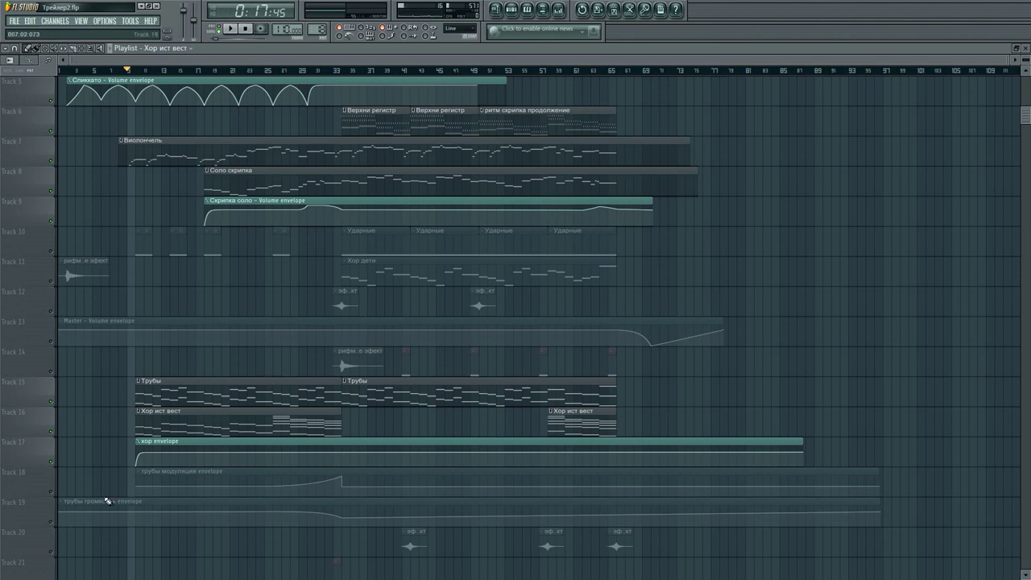
click(52, 494)
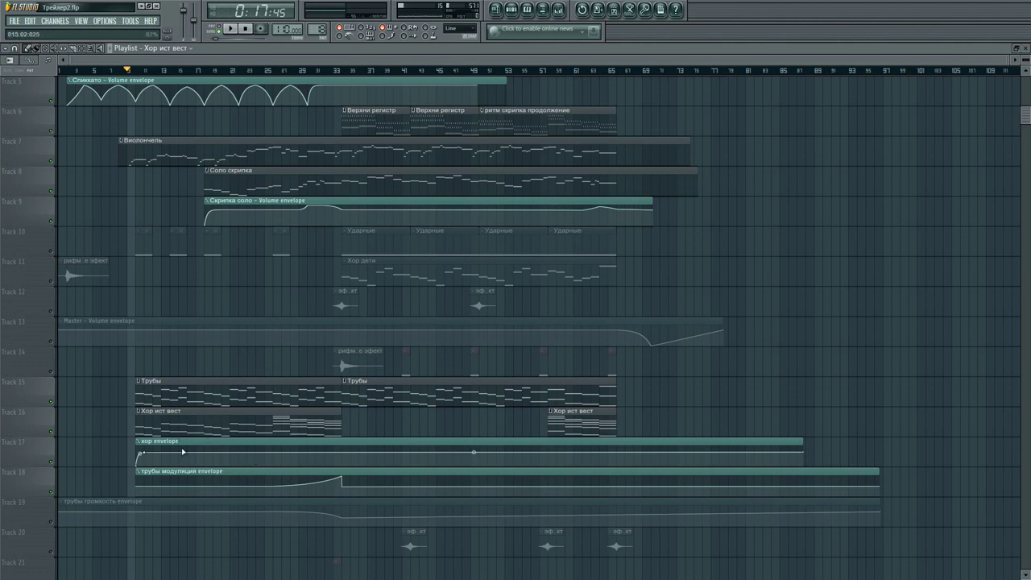
click(52, 524)
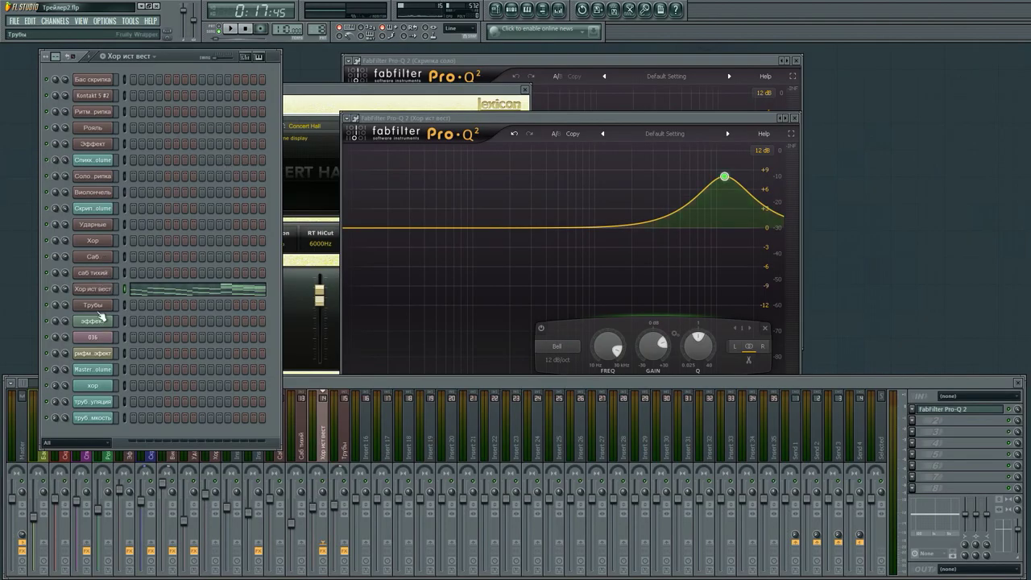
Open the Трубы channel's Kontakt to show its 6FH Sus XFD DYN LEG instruments.
click(97, 304)
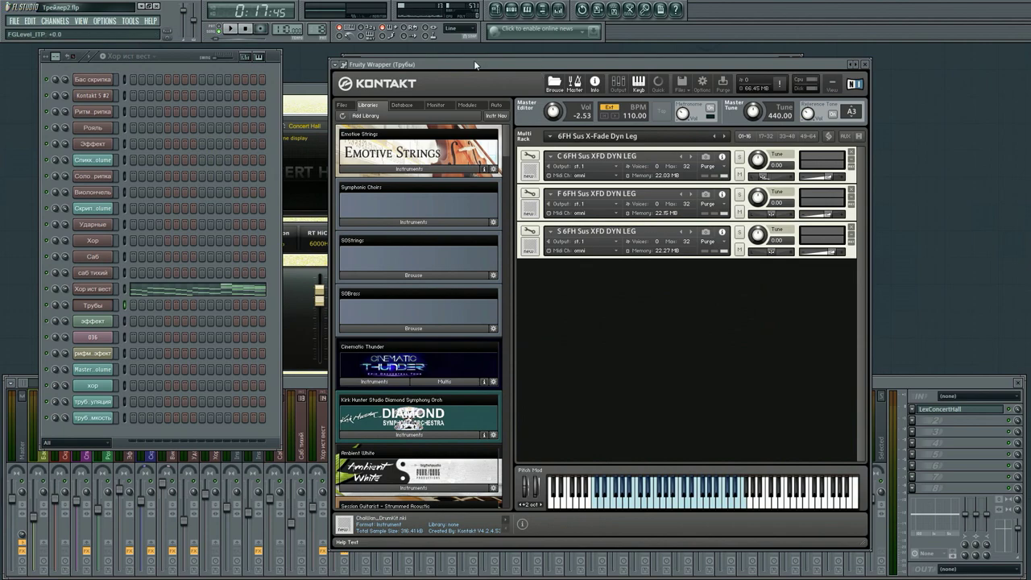
Browse the Трубы plugin's parameters and open the options for MIDI CC #1 (Modulation wheel), leaving them unused and closing the browser.
drag(489, 64, 460, 64)
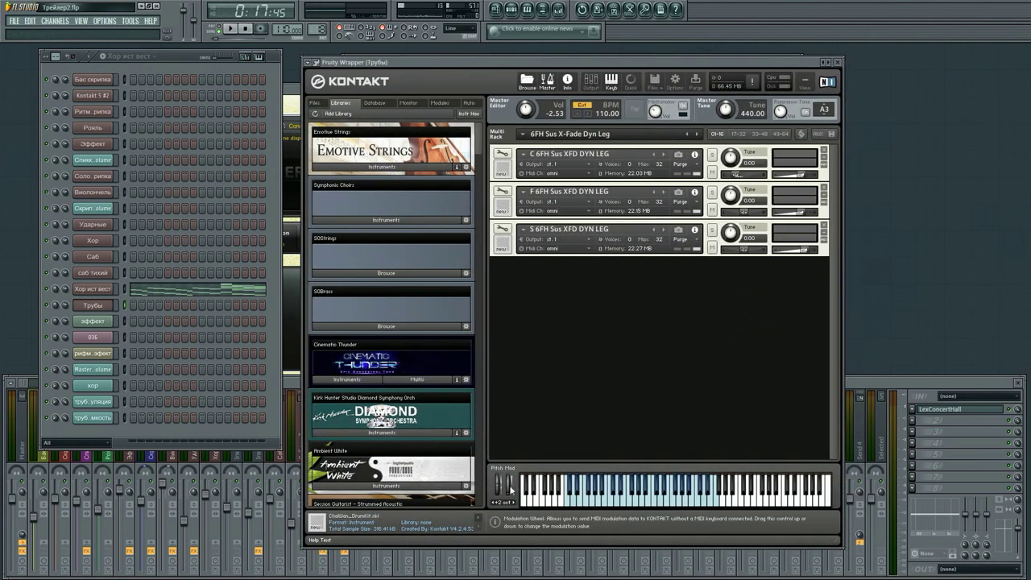
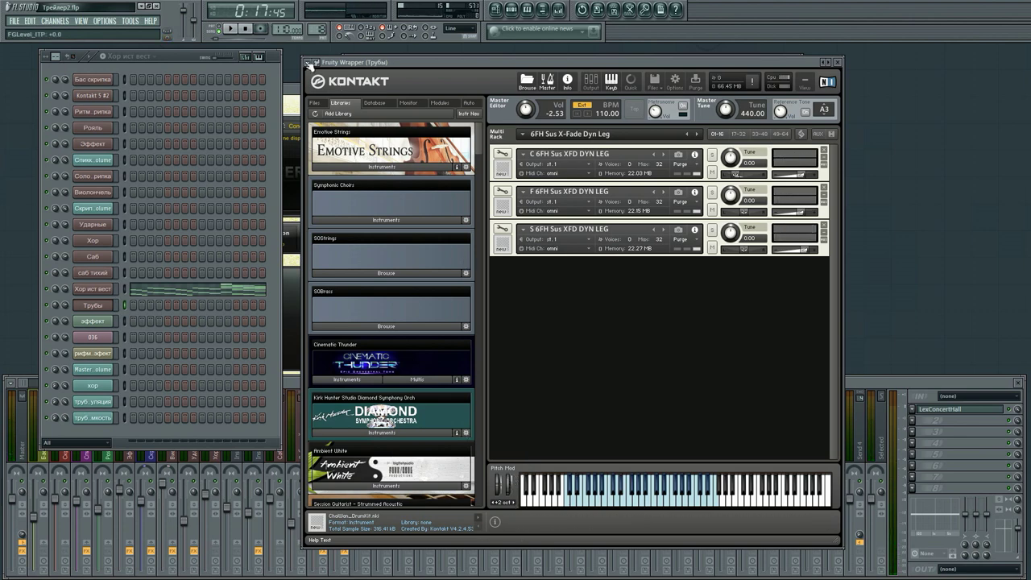
click(309, 63)
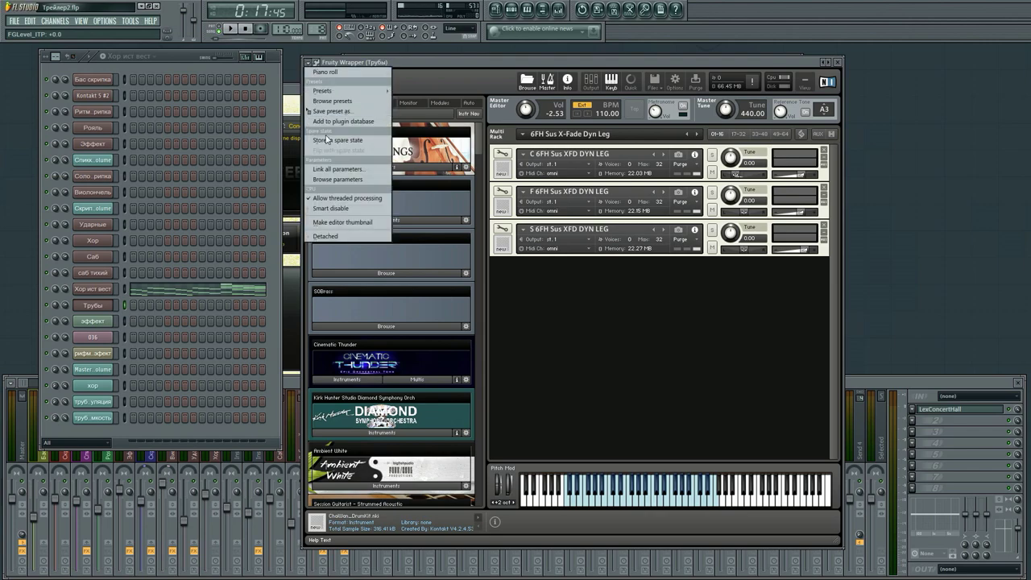
click(349, 180)
drag(1, 326, 3, 384)
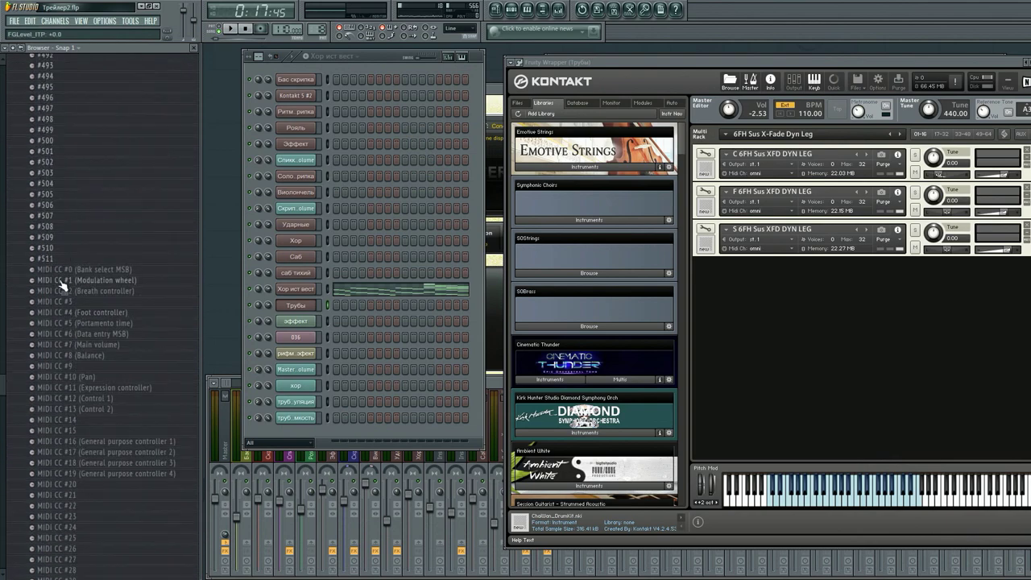
right_click(114, 281)
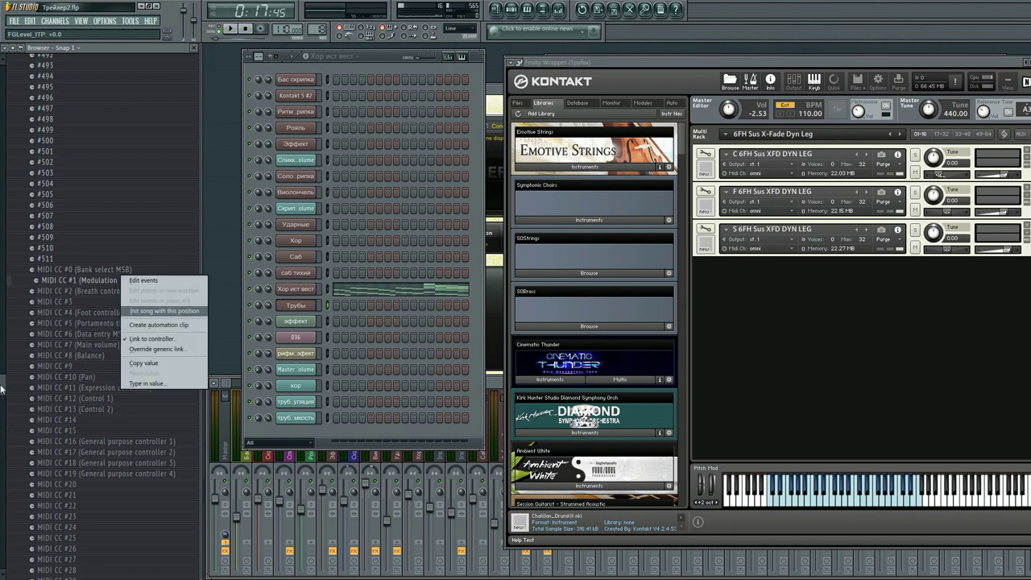
drag(2, 389, 3, 381)
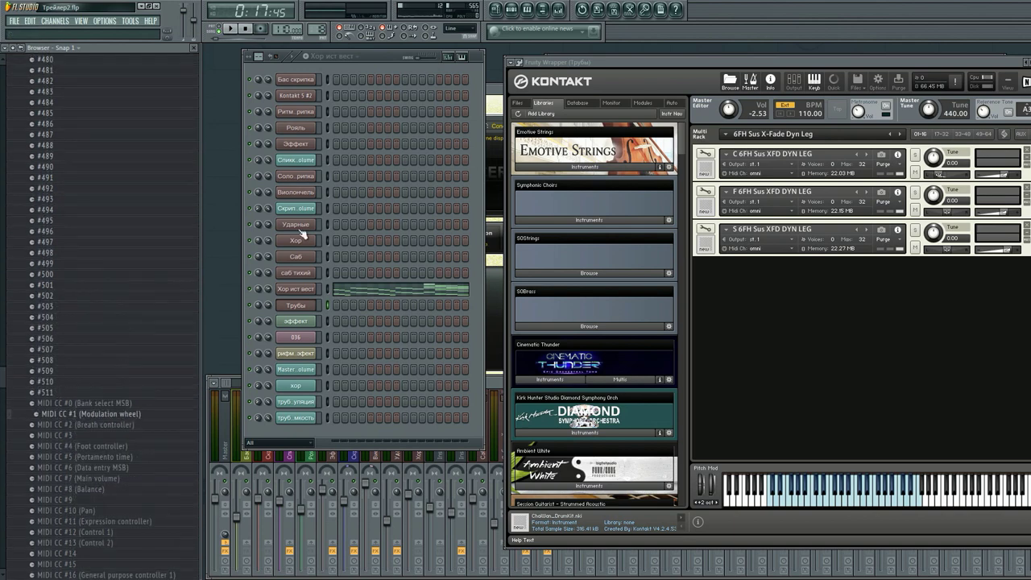
click(196, 48)
drag(606, 68, 559, 70)
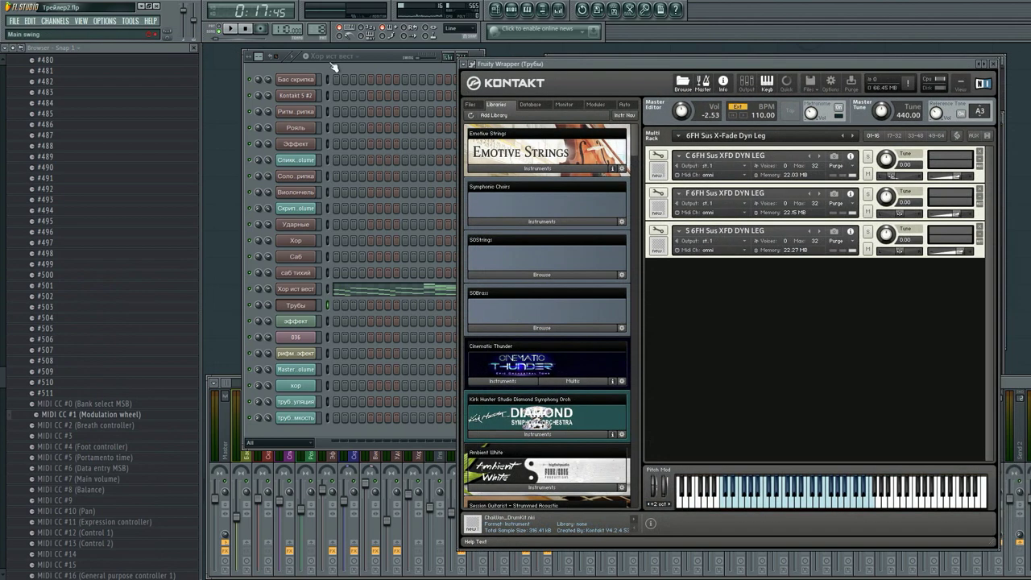
click(194, 49)
Assign MIDI CC 6 to the Tune knob of the C 6FH Sus XFD DYN LEG instrument in Kontakt's MIDI automation list.
drag(480, 64, 522, 57)
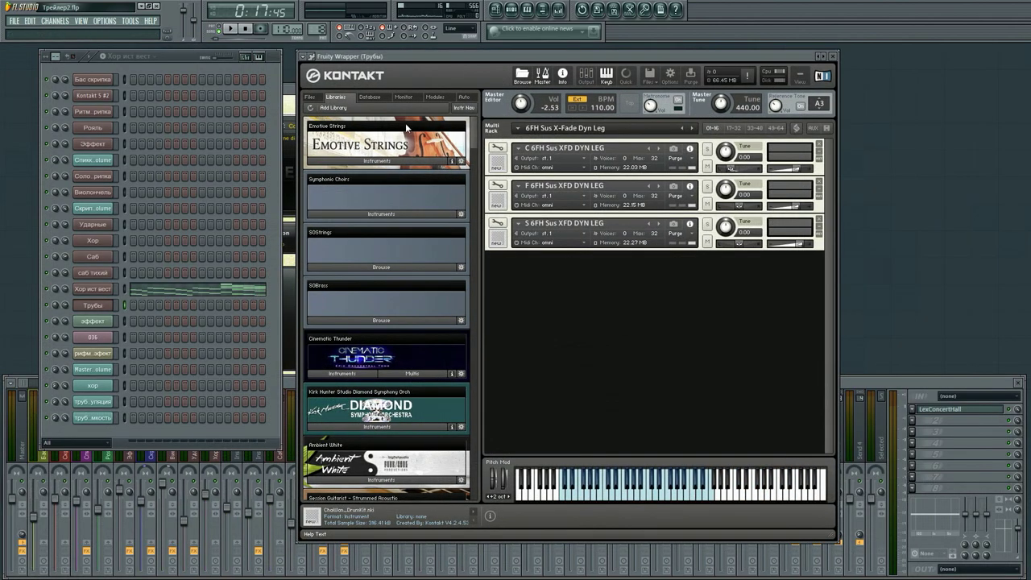
click(435, 97)
click(464, 96)
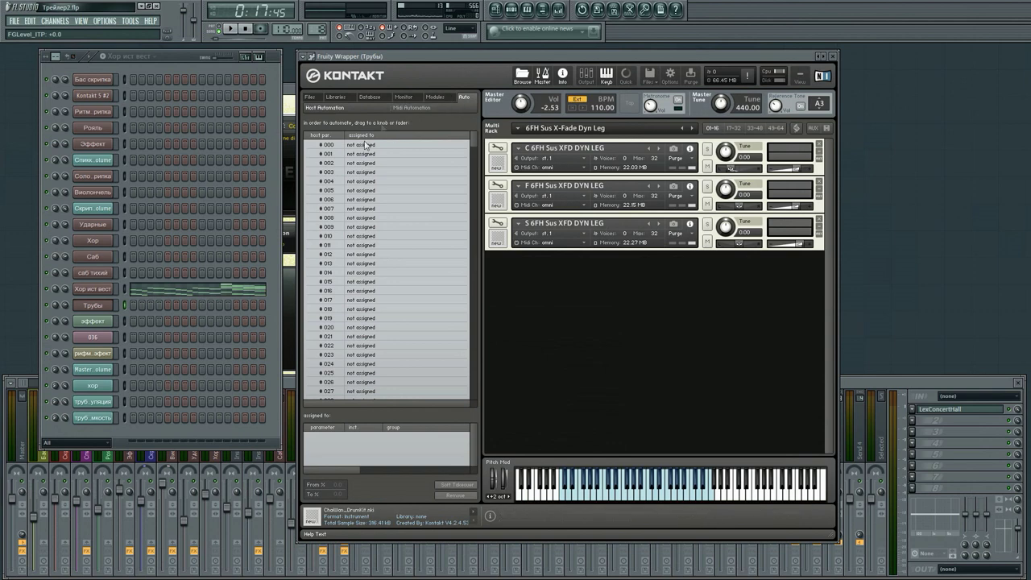
click(399, 110)
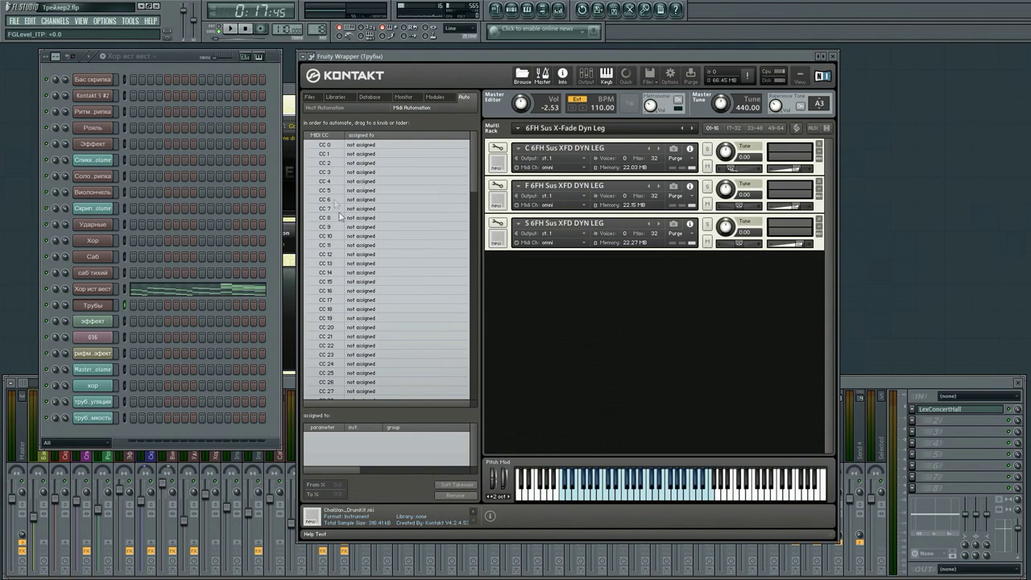
drag(343, 199, 350, 199)
drag(728, 153, 726, 152)
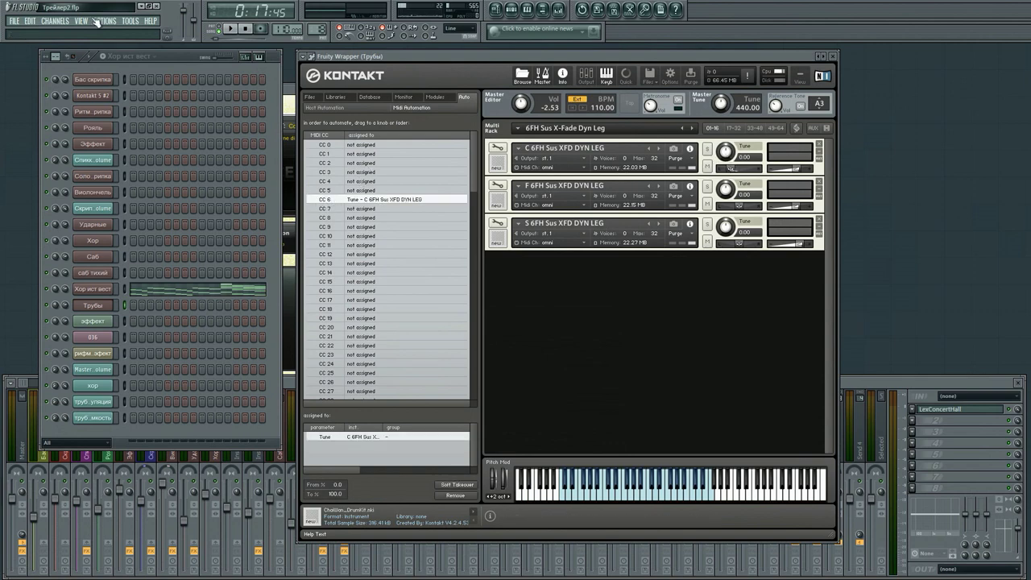
click(306, 56)
click(338, 166)
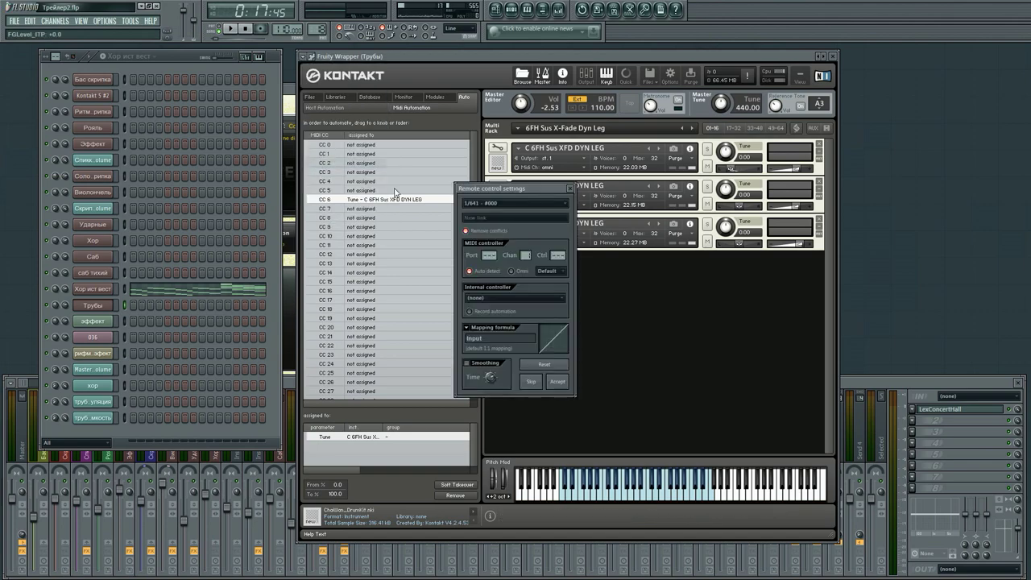
click(571, 188)
Browse the Трубы plugin's parameters down to the MIDI CC controllers and close the browser.
click(306, 56)
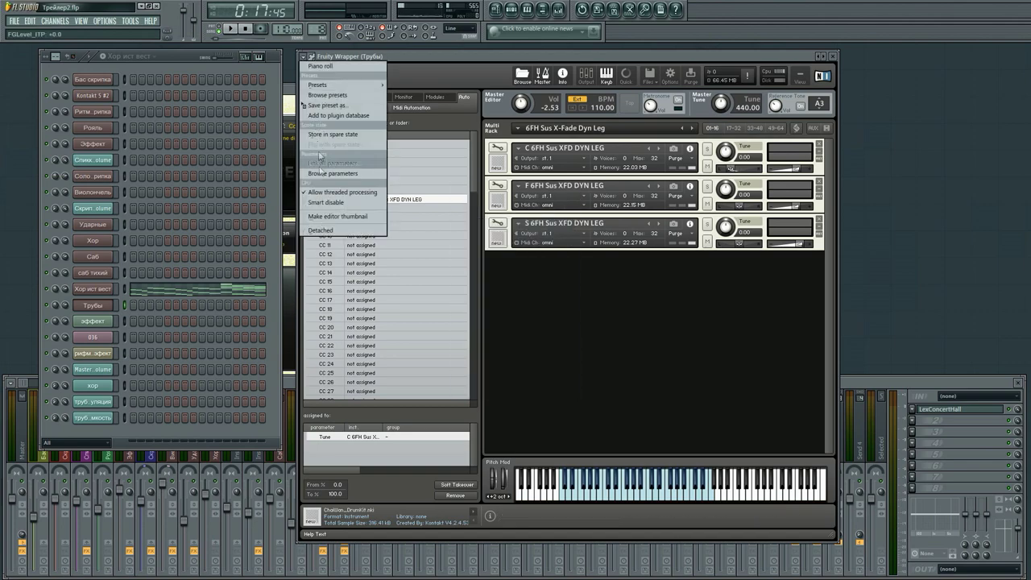
click(330, 173)
drag(4, 92, 12, 392)
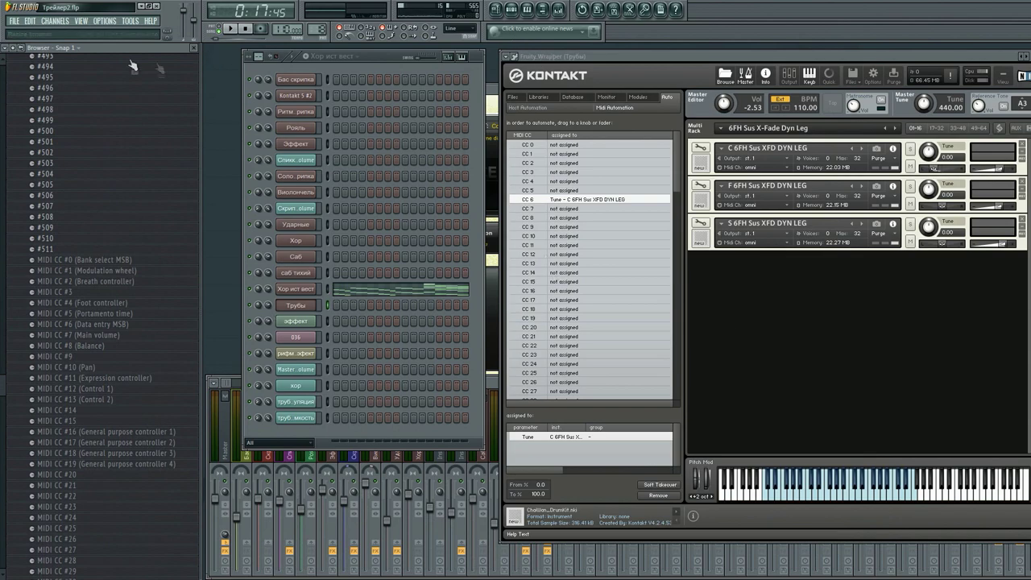
click(194, 48)
Show the playlist and mixer, and inspect the LexConcertHall reverb settings on the Трубы mixer track.
click(507, 15)
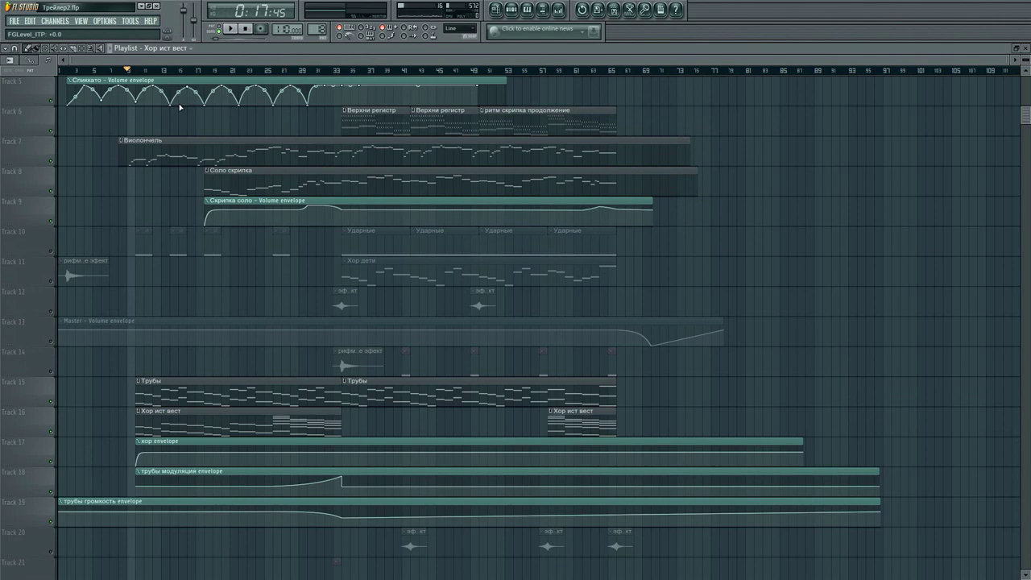
click(558, 10)
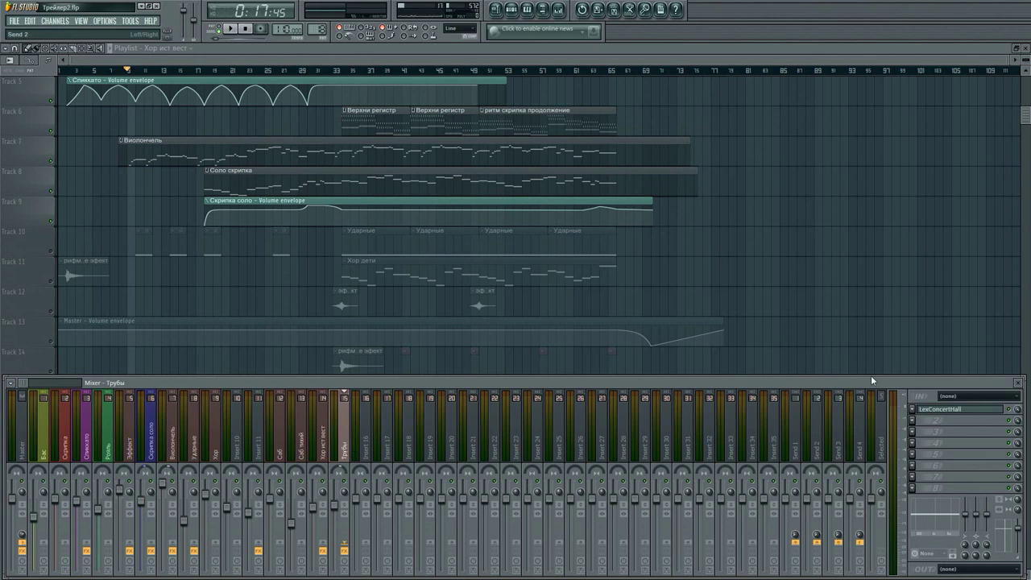
click(986, 411)
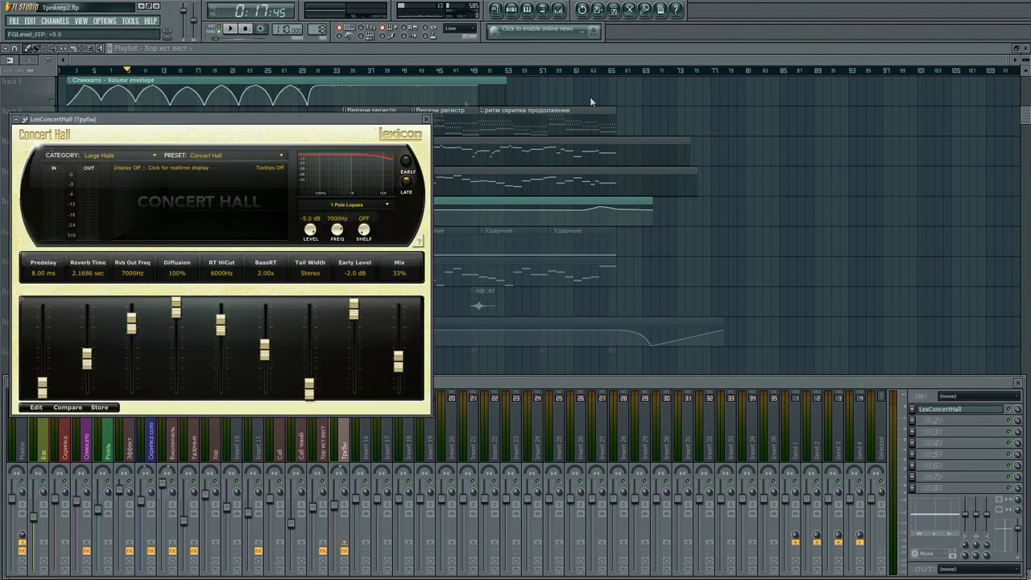
drag(201, 119, 459, 93)
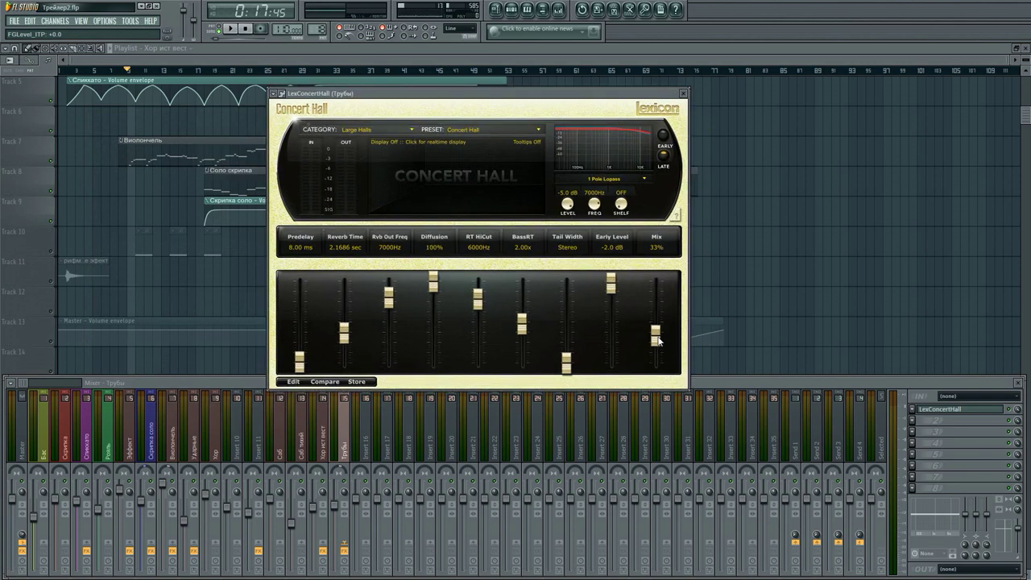
click(683, 93)
key(F9)
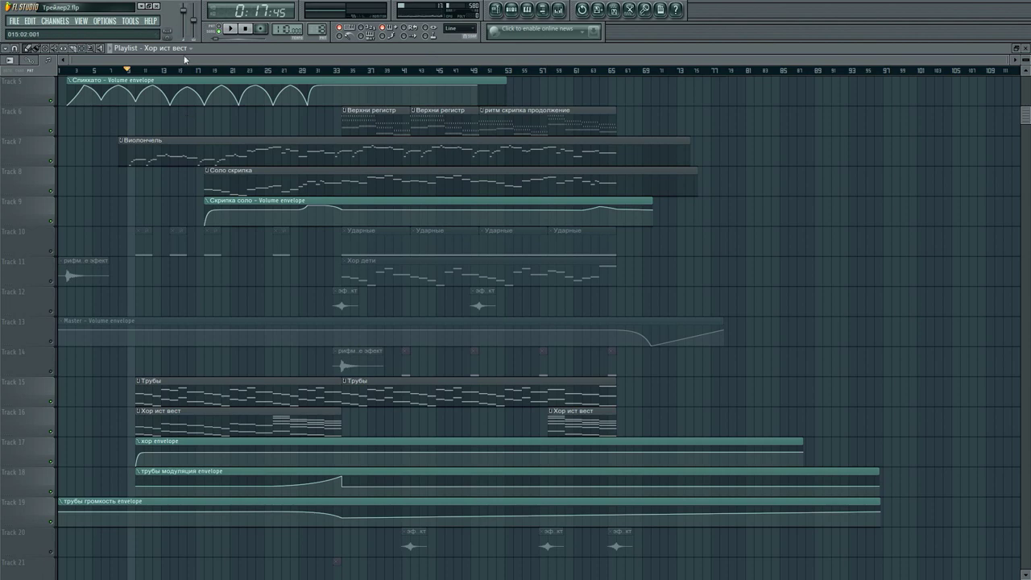
Play the arrangement from bar 6 and check the mixer levels during playback, ending with the Трубы mixer track selected.
scroll(131, 195, up, 1)
scroll(132, 196, up, 3)
key(space)
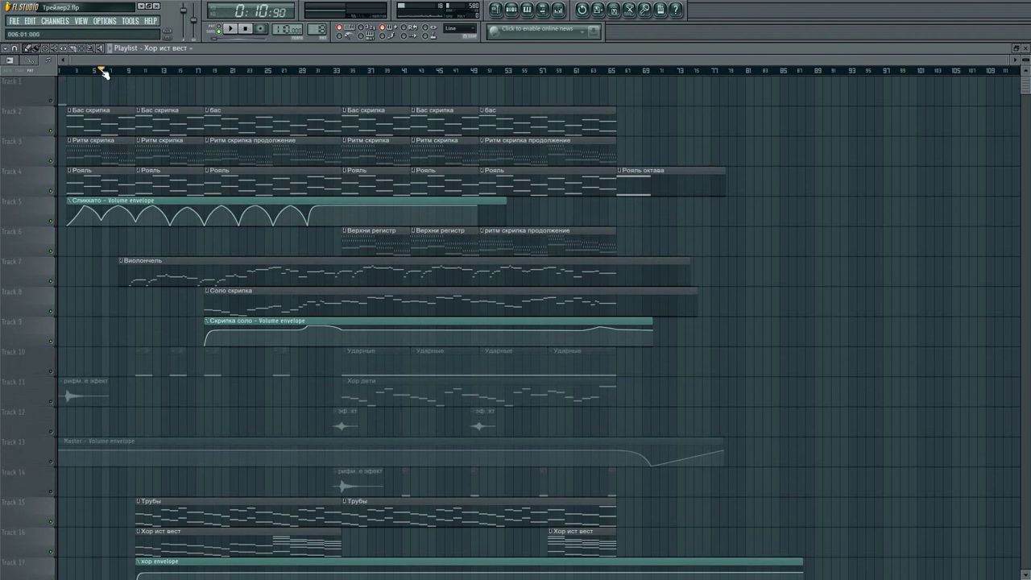
key(F9)
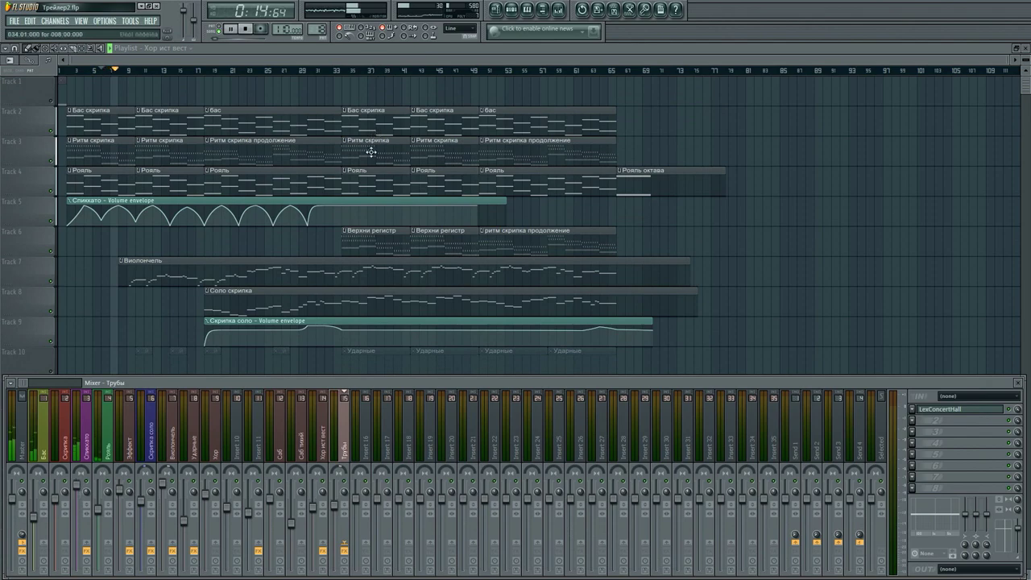
key(Right)
key(Right)
key(Right)
key(Left)
key(Left)
key(F9)
scroll(357, 138, down, 5)
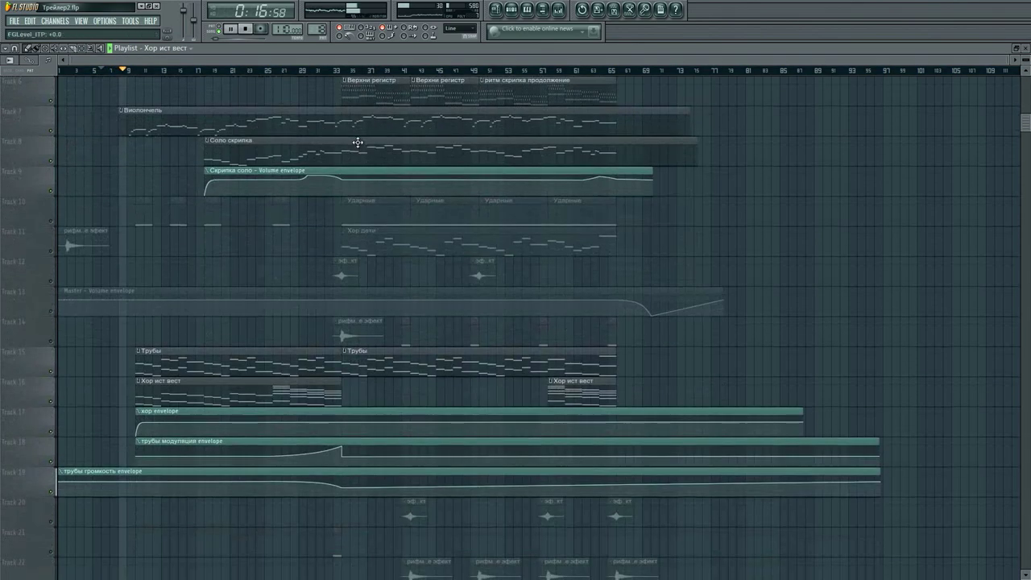
key(F9)
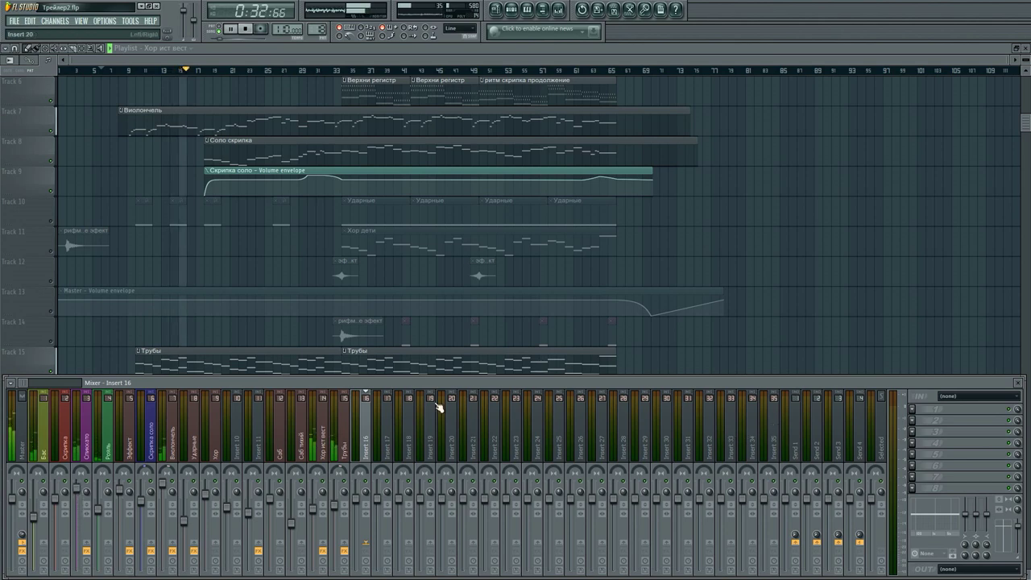
click(344, 438)
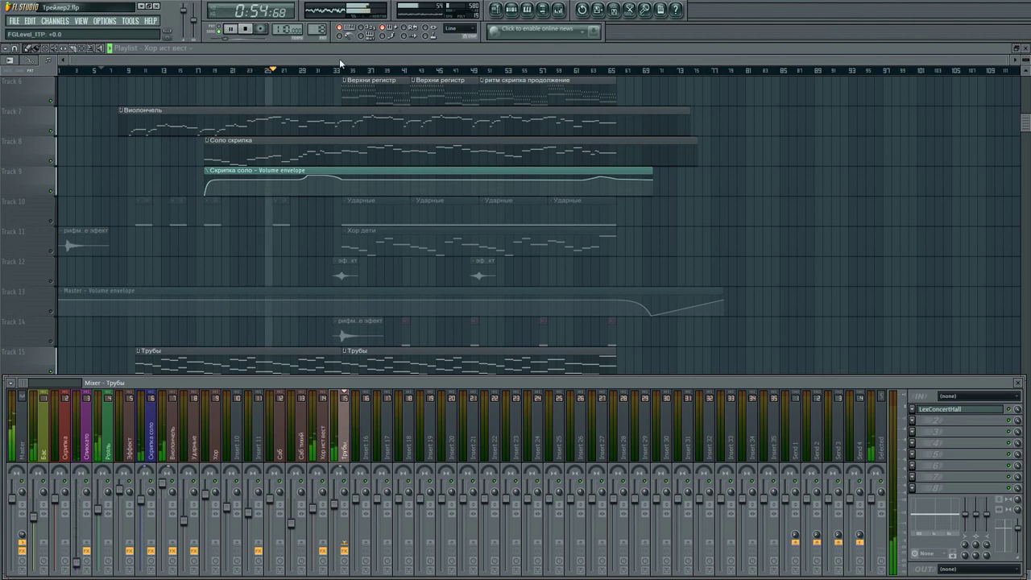
Examine the трубы модуляция and трубы громкость envelopes around bar 33 during playback, and stop the song.
key(F9)
scroll(278, 73, up, 4)
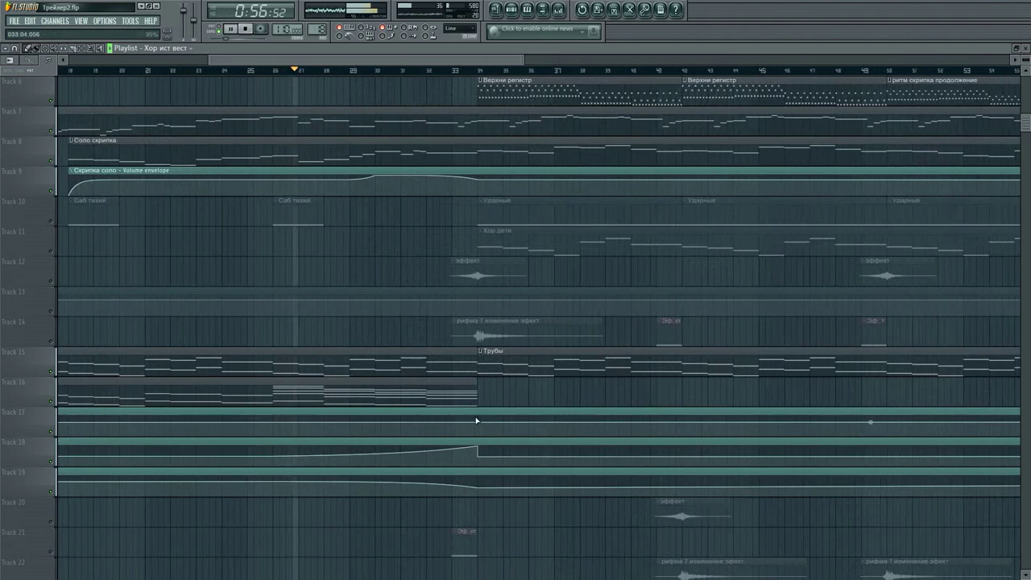
scroll(410, 73, down, 4)
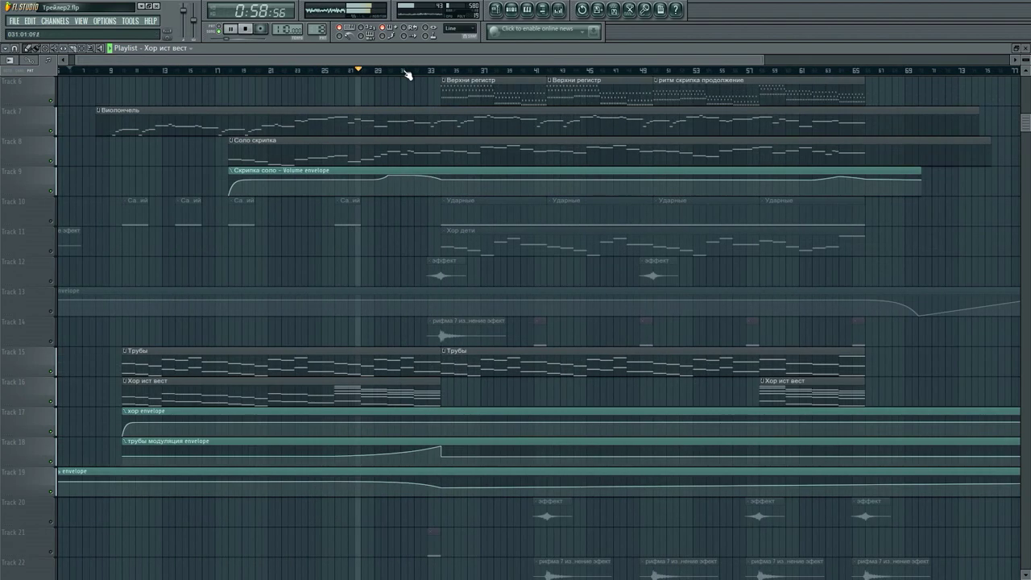
scroll(496, 339, up, 5)
scroll(496, 339, up, 1)
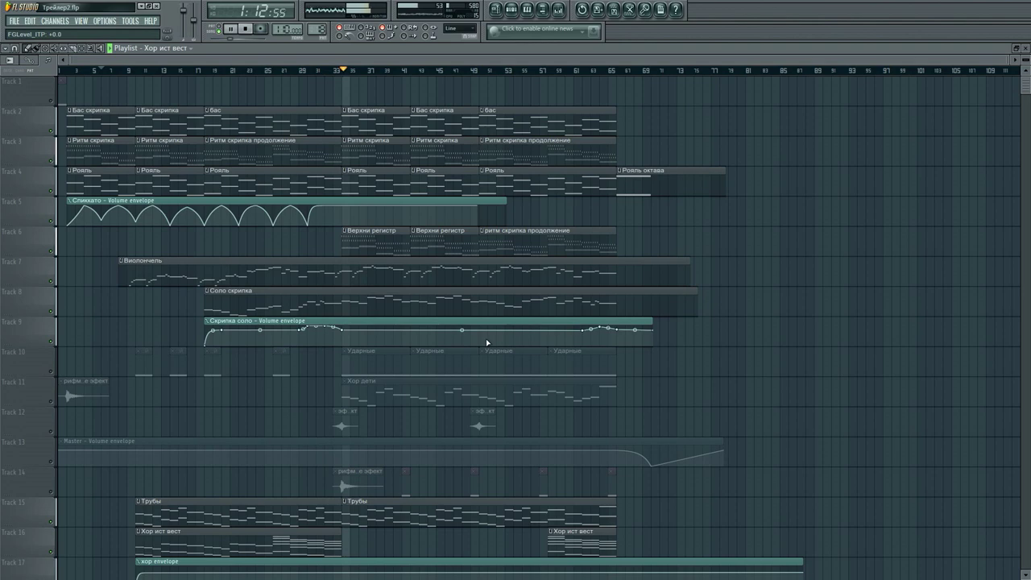
click(248, 29)
Examine how the string, piano, brass and choir clips and their automation envelopes are arranged across the playlist tracks.
scroll(254, 191, down, 6)
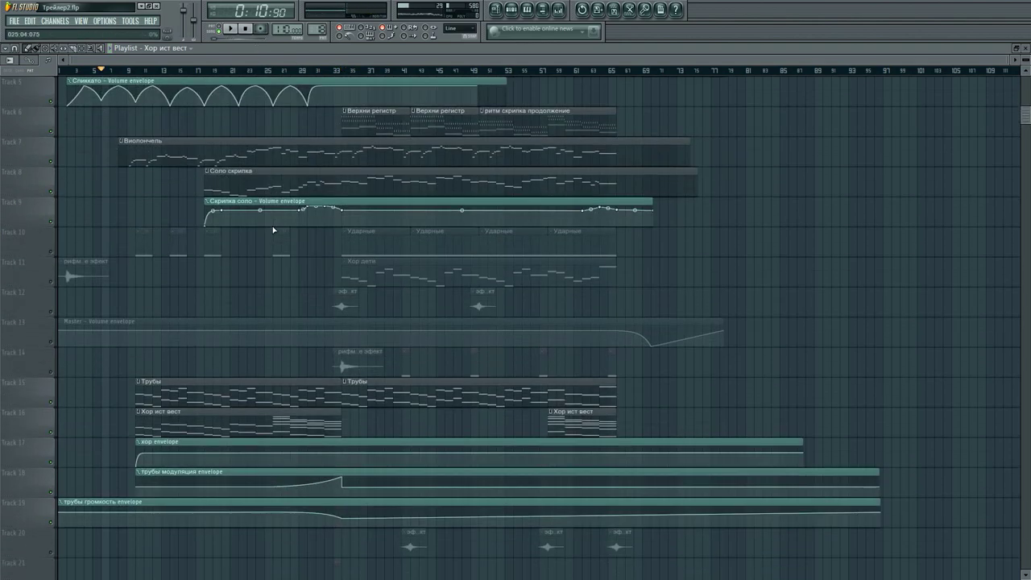
scroll(287, 280, up, 6)
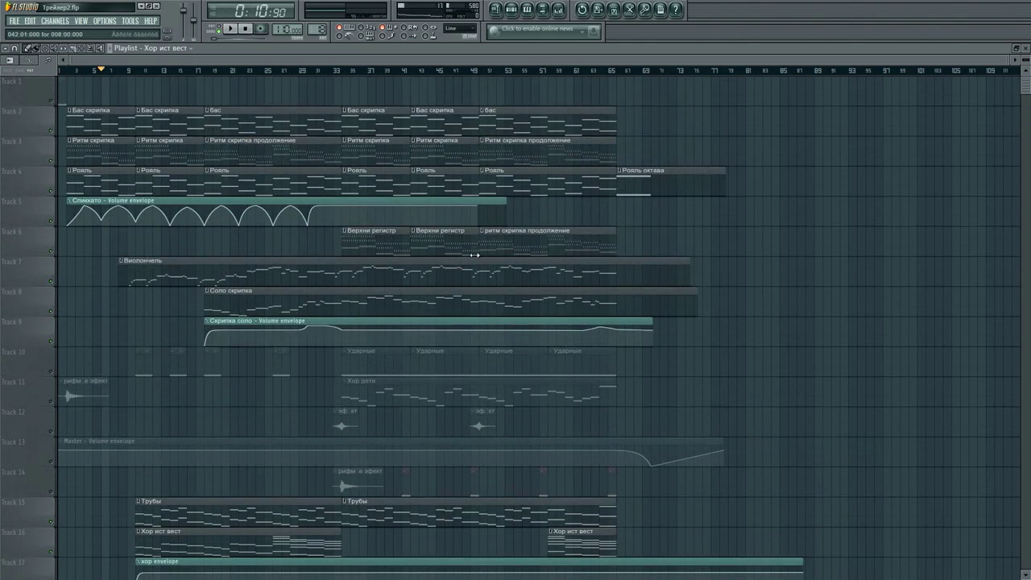
scroll(227, 299, down, 4)
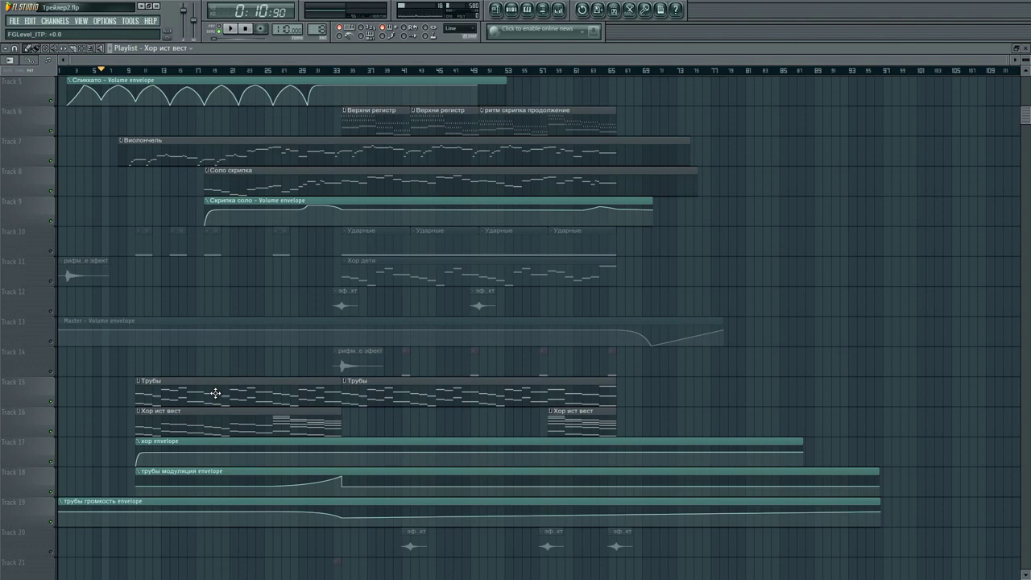
scroll(215, 393, down, 2)
scroll(216, 110, up, 6)
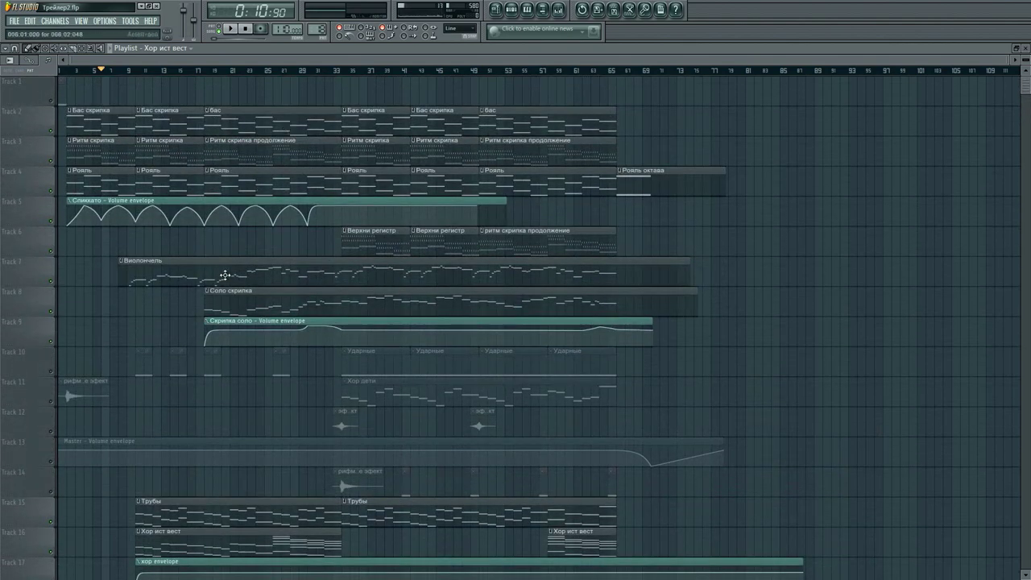
scroll(395, 291, down, 4)
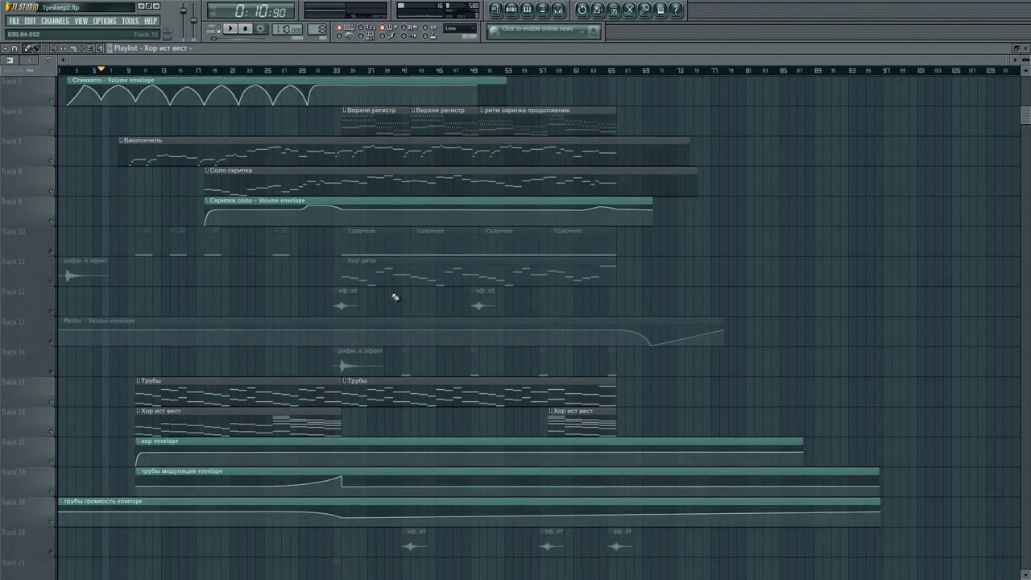
scroll(384, 325, down, 2)
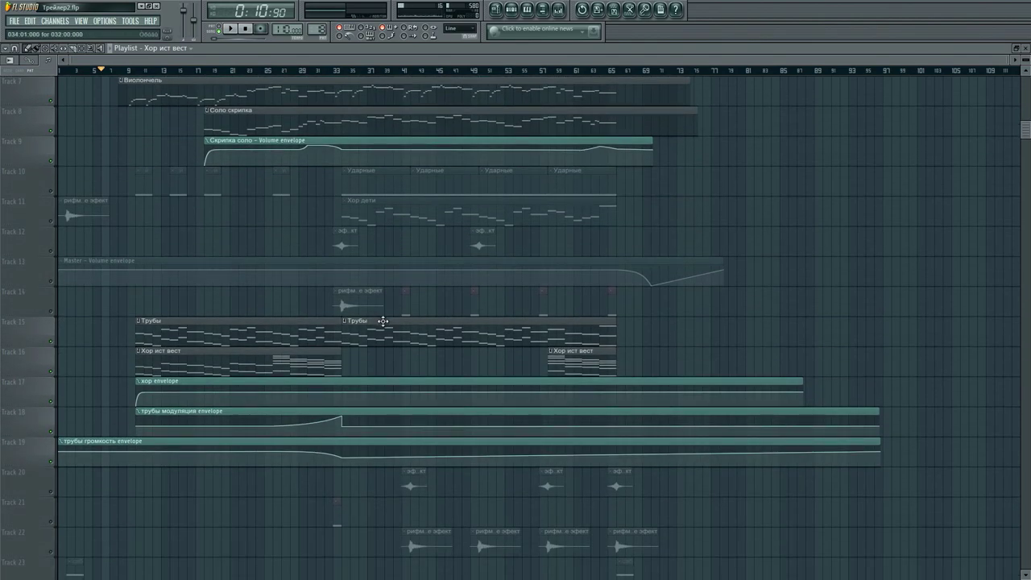
scroll(383, 318, up, 5)
scroll(379, 299, down, 4)
scroll(379, 294, up, 4)
scroll(379, 292, down, 4)
scroll(379, 292, up, 5)
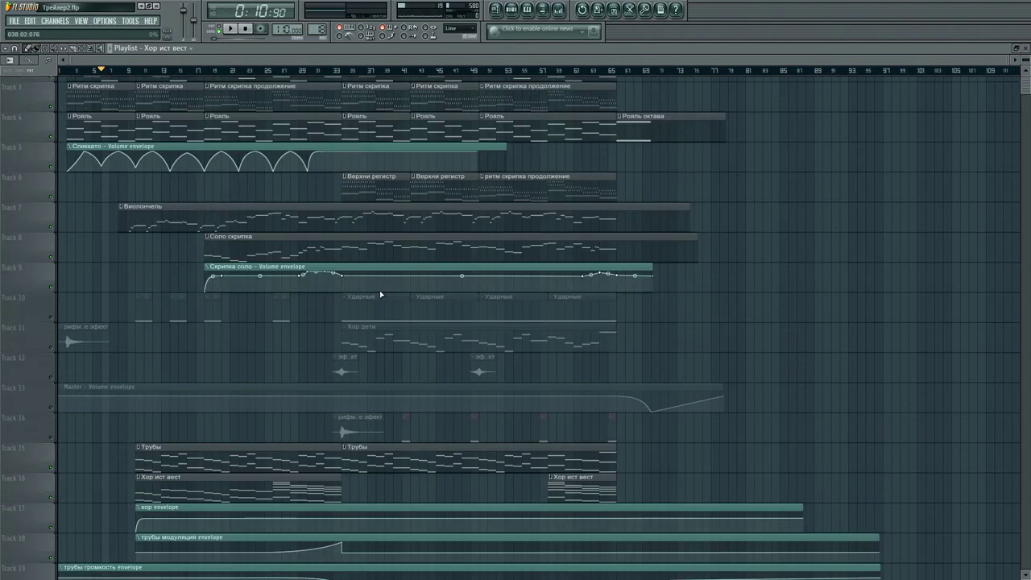
scroll(89, 81, up, 5)
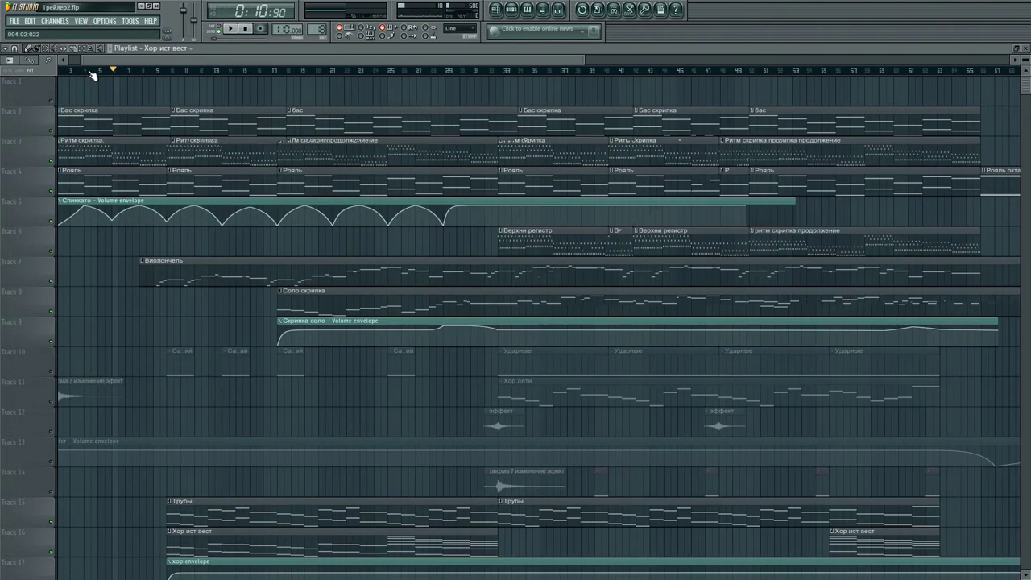
Unmute playlist Track 1 with the Эффект clip, play the song's opening from the start, and stop playback.
click(59, 101)
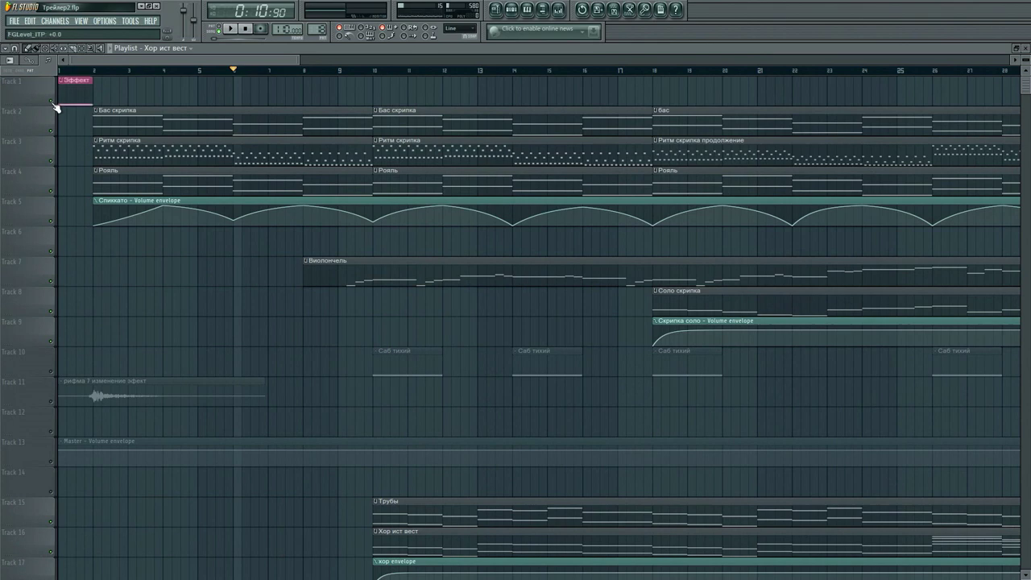
key(space)
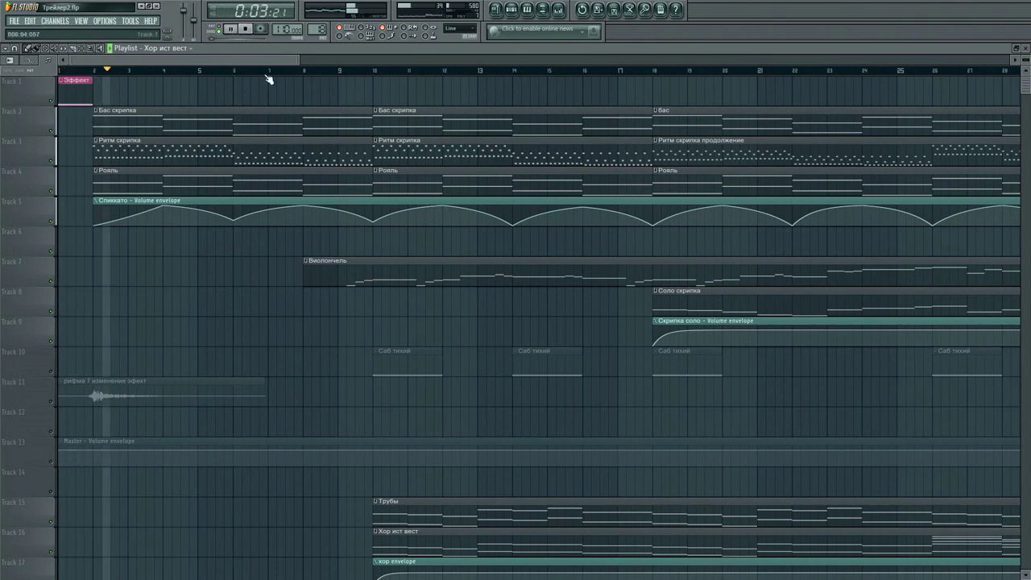
key(space)
Open the Эффект channel's Kontakt and browse the Rise And Hit instrument folders, including 11 - Subs and 01 - Orchestral.
click(1026, 49)
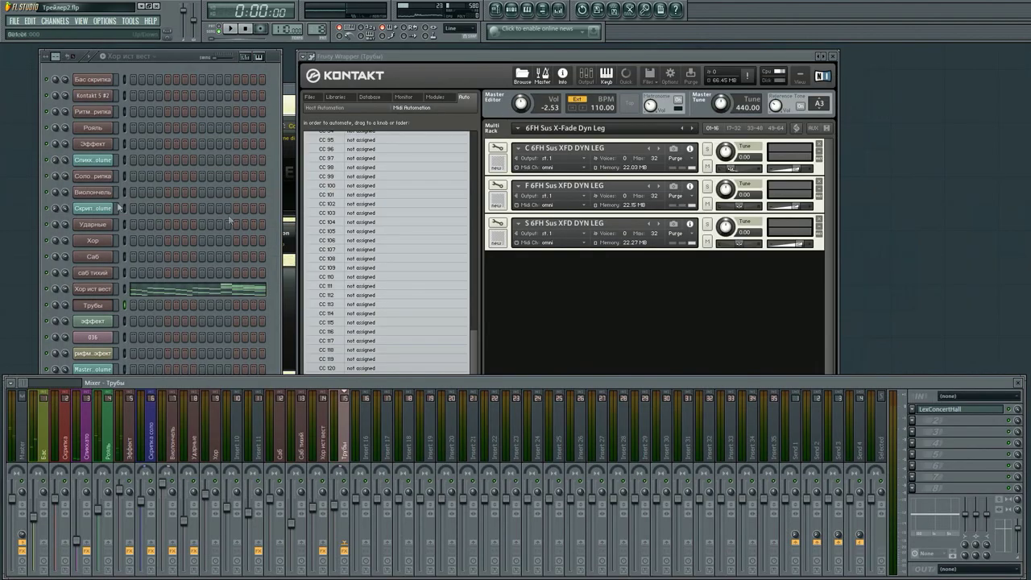
click(95, 145)
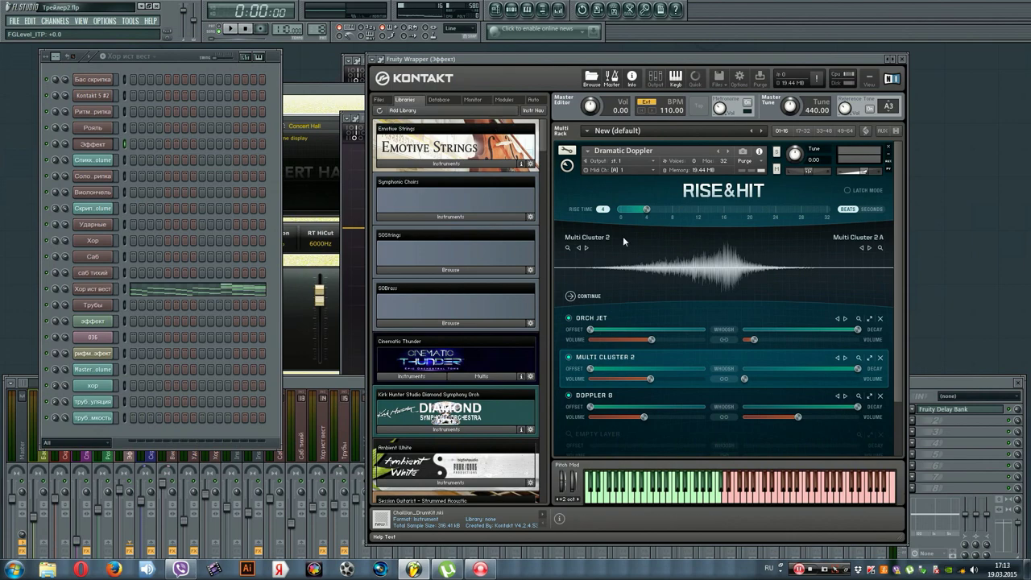
drag(542, 122, 549, 252)
click(440, 214)
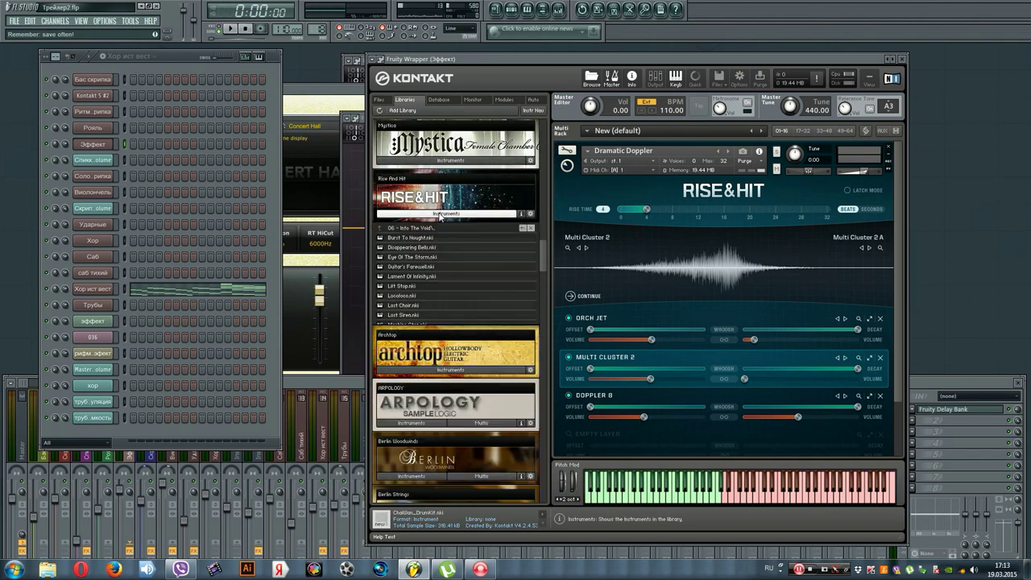
click(435, 229)
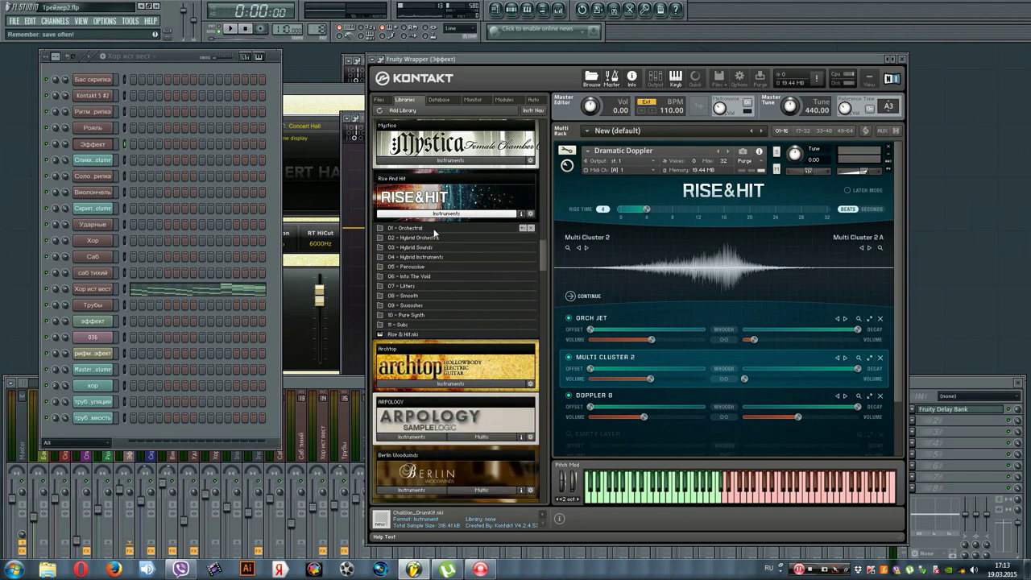
click(407, 324)
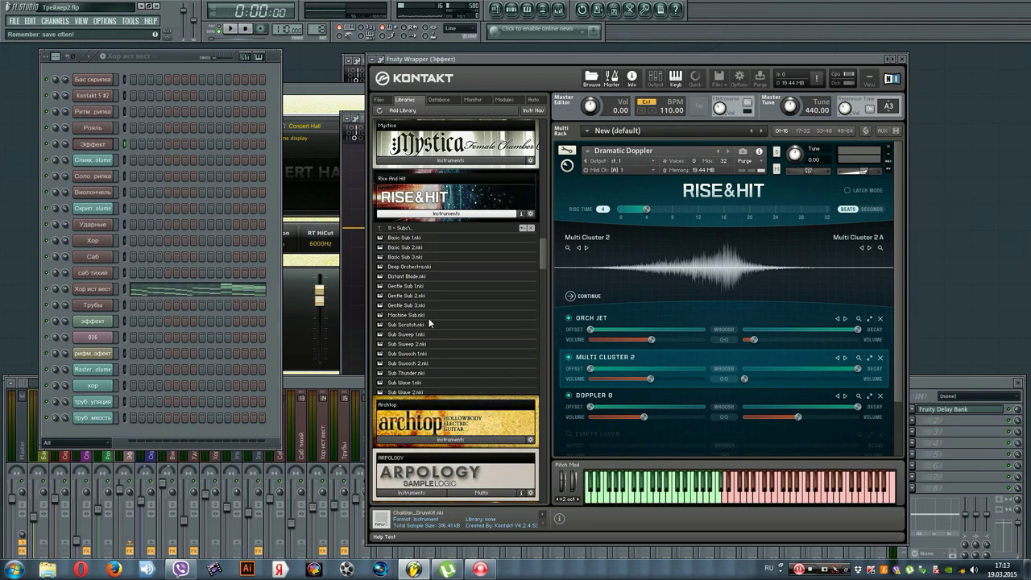
click(413, 229)
click(415, 237)
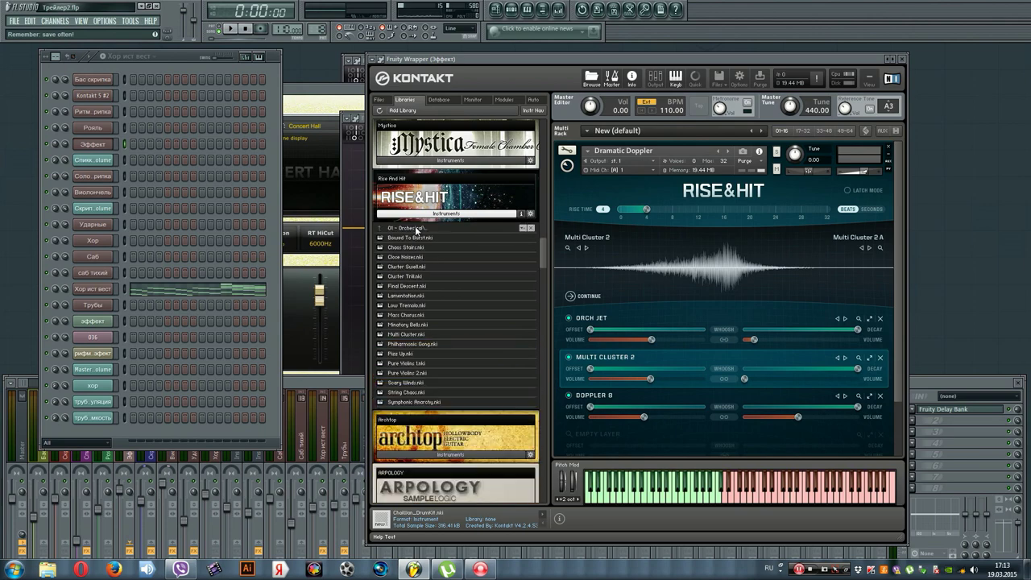
click(417, 228)
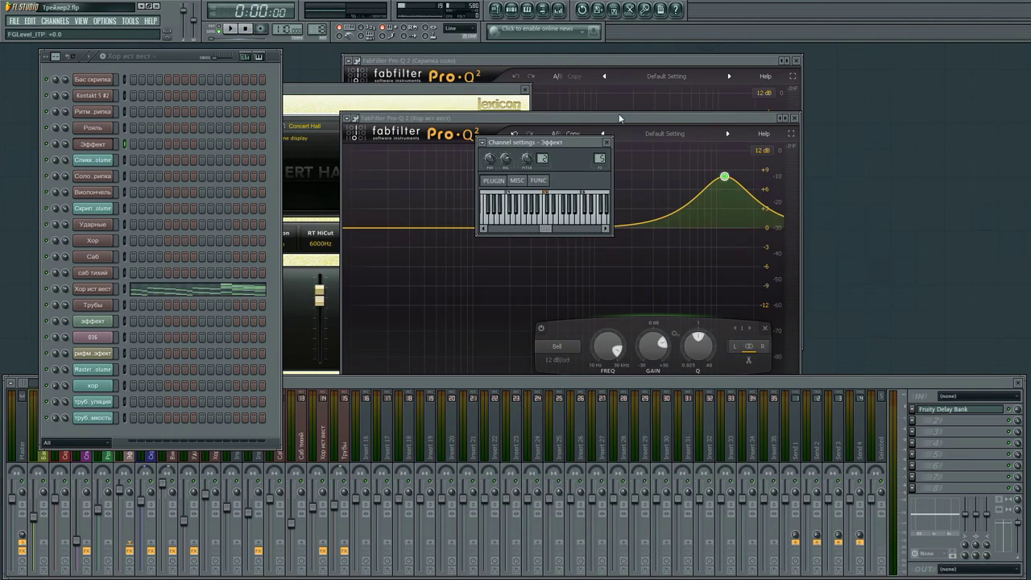
Close both FabFilter Pro-Q 2 windows, show the Fruity Delay Bank on the Эффект mixer track, and audition the effect sound.
click(794, 117)
click(795, 60)
click(307, 398)
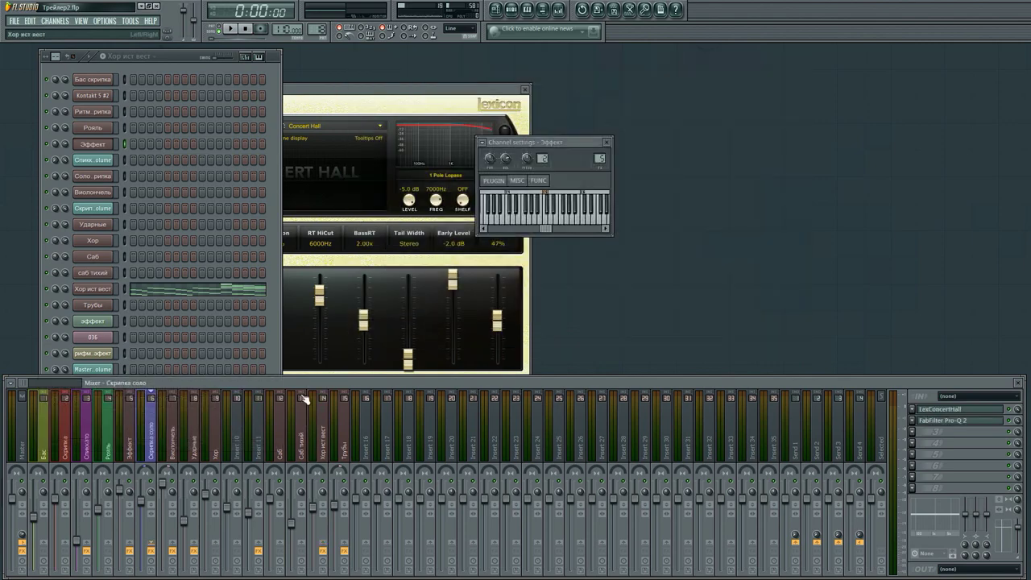
click(137, 441)
click(959, 409)
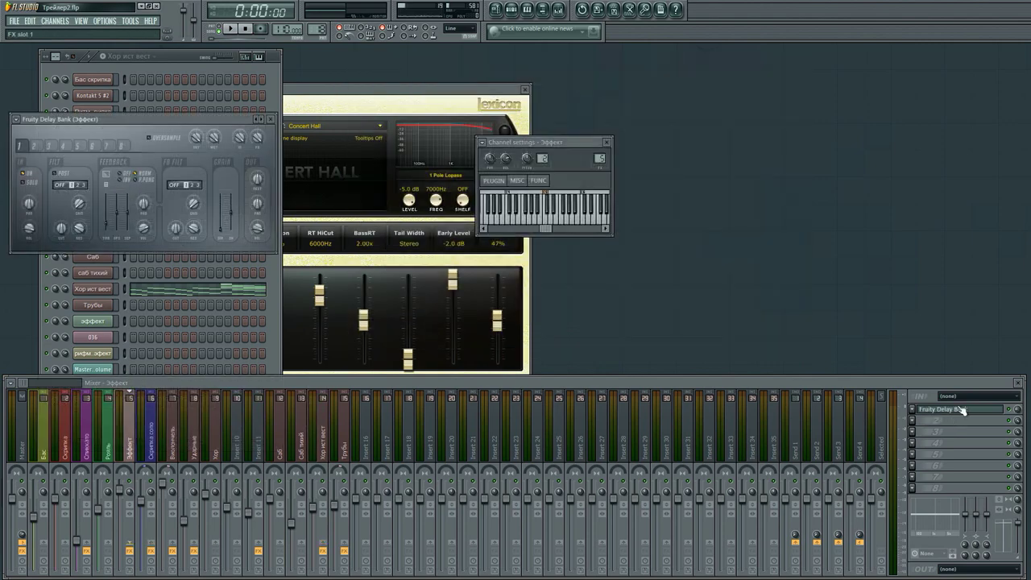
drag(250, 124, 830, 127)
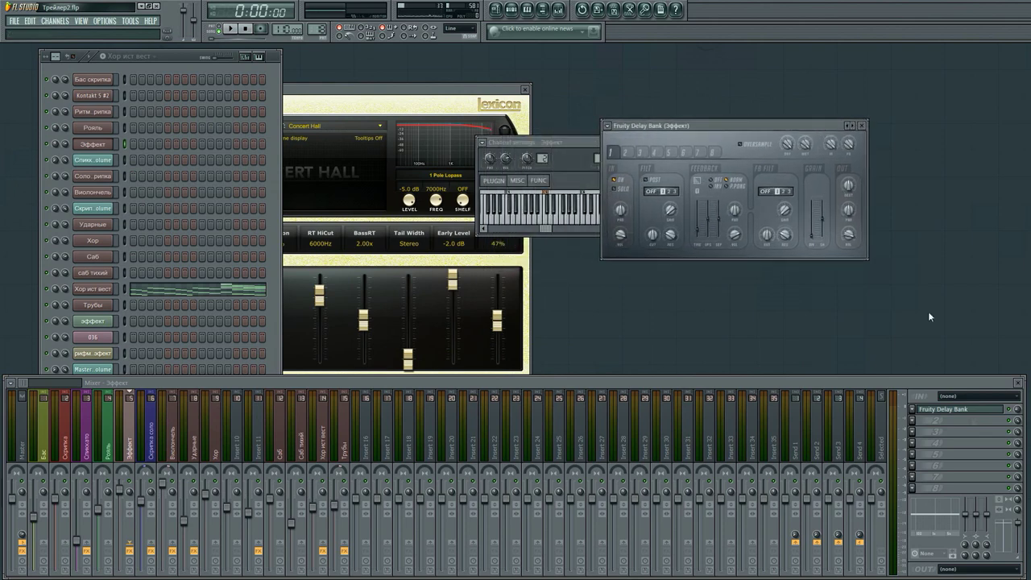
key(q)
key(w)
drag(837, 125, 884, 98)
Unmute playlist Track 11 and inspect the sample settings of its рифма 7 изменение эфект clip.
click(493, 10)
scroll(424, 72, down, 6)
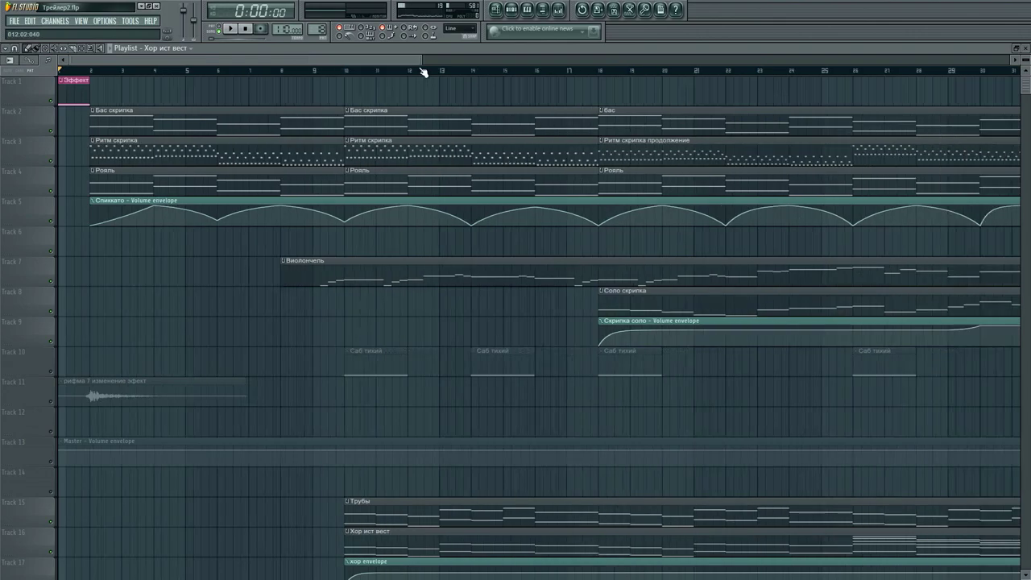
scroll(583, 383, down, 5)
scroll(582, 383, up, 5)
scroll(582, 384, down, 6)
scroll(322, 387, up, 7)
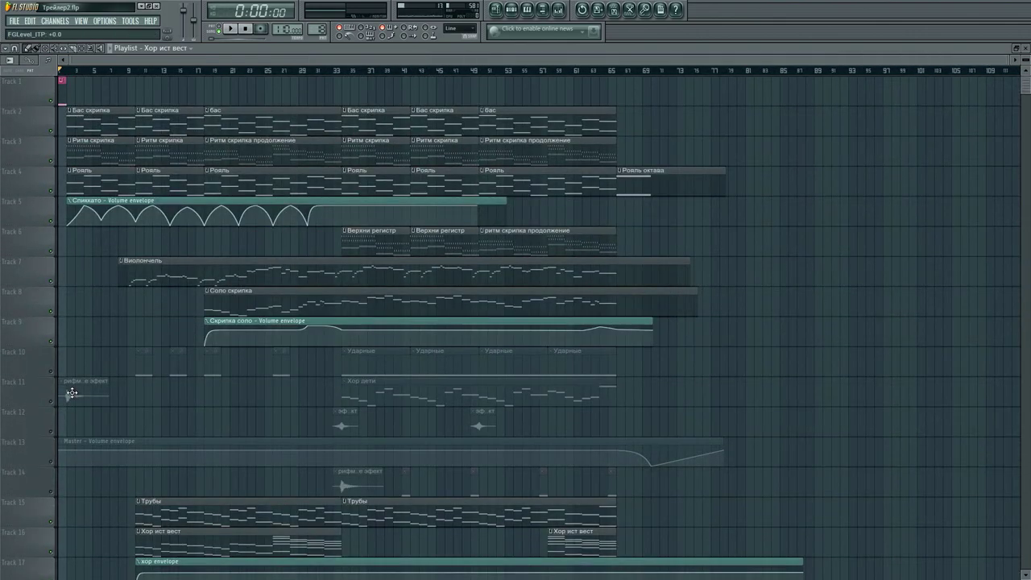
click(51, 401)
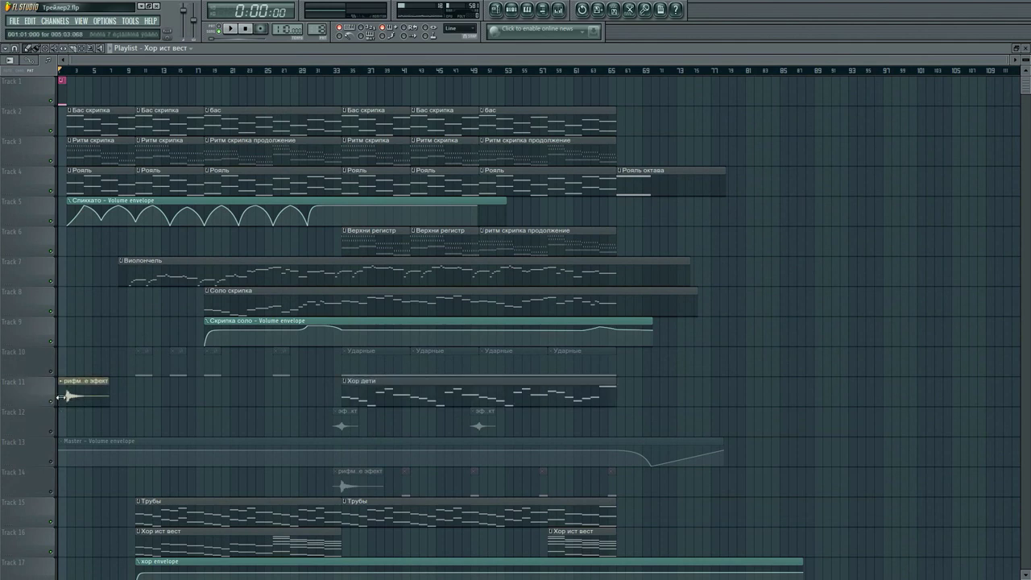
double_click(68, 395)
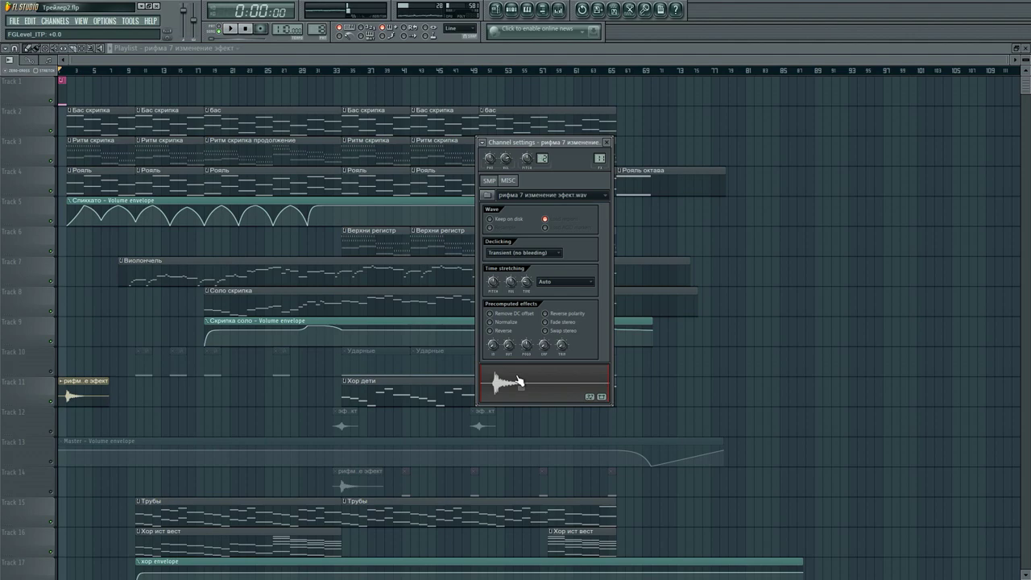
click(606, 142)
Play the song from the start and briefly check the mixer during playback.
scroll(183, 417, down, 3)
scroll(184, 420, up, 3)
scroll(183, 416, down, 3)
click(230, 29)
click(558, 11)
click(558, 11)
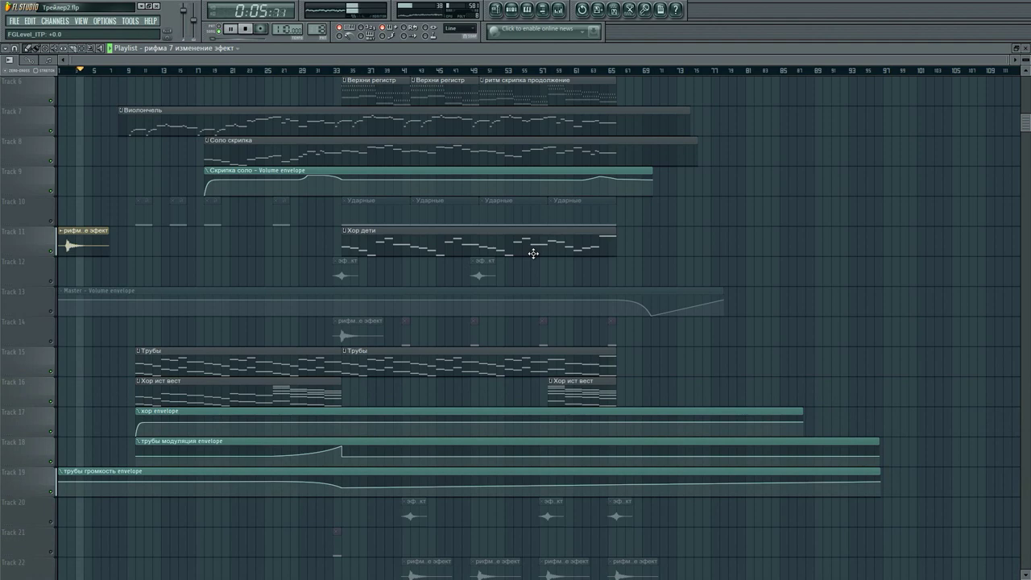
Unmute playlist Track 13 with the Master - Volume envelope during playback, and stop the song.
scroll(533, 254, up, 4)
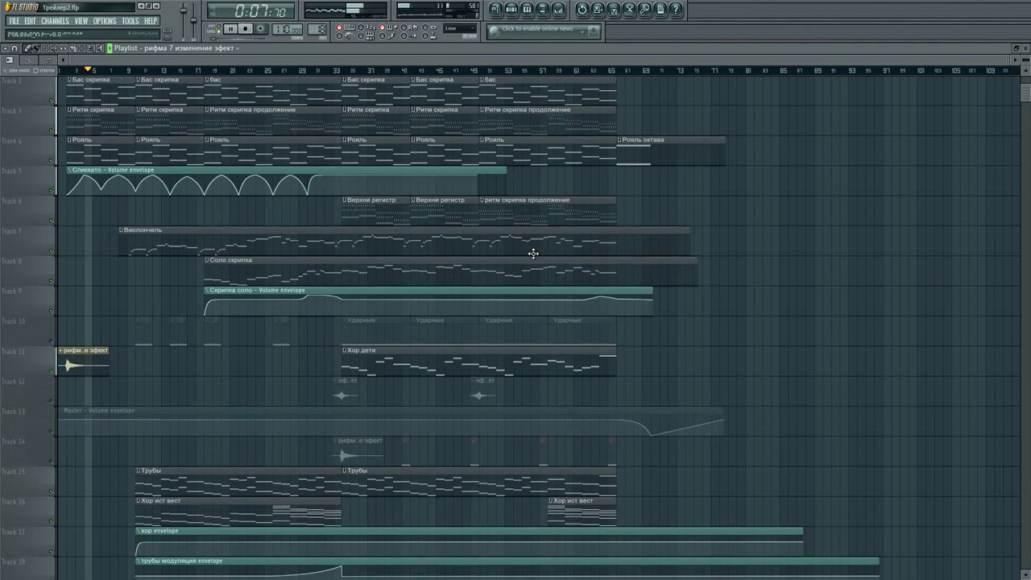
scroll(532, 255, down, 5)
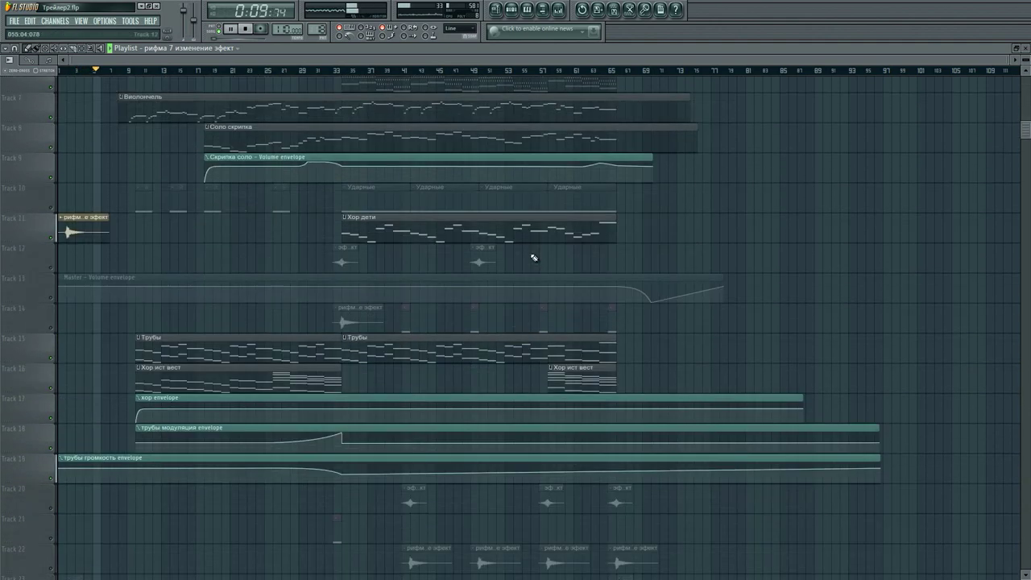
scroll(534, 257, up, 2)
click(59, 339)
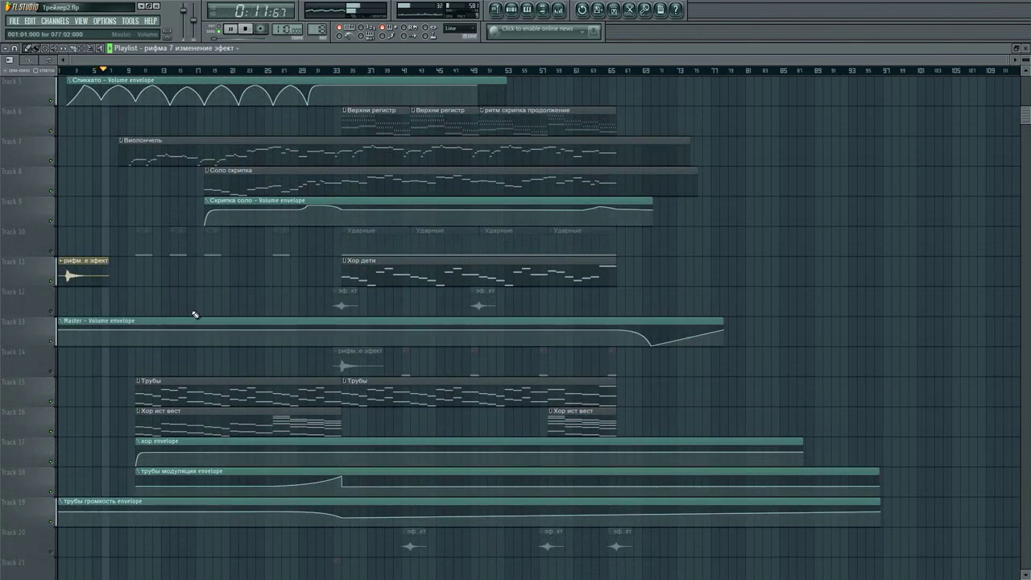
scroll(732, 188, up, 4)
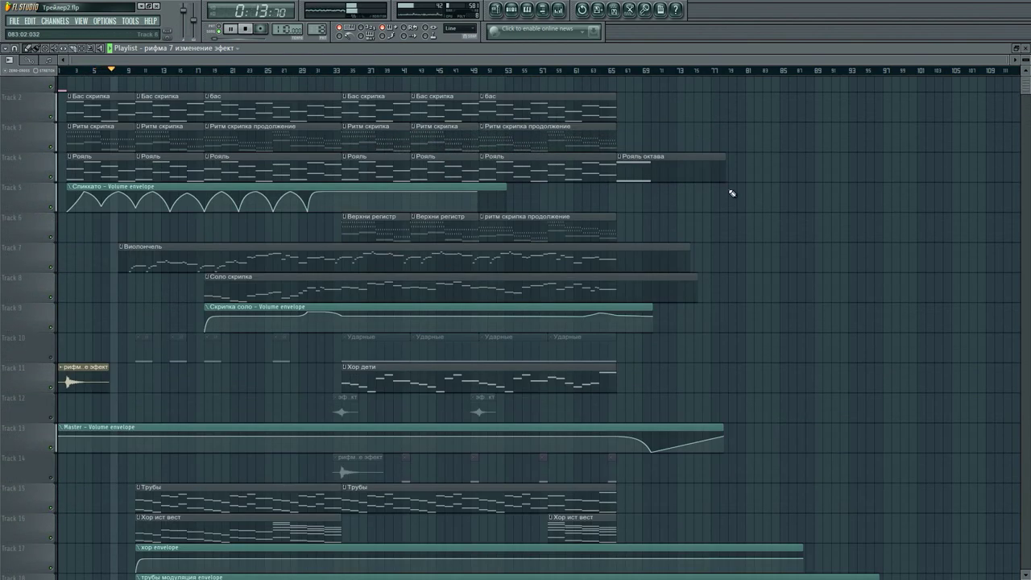
scroll(660, 469, down, 4)
scroll(669, 475, up, 4)
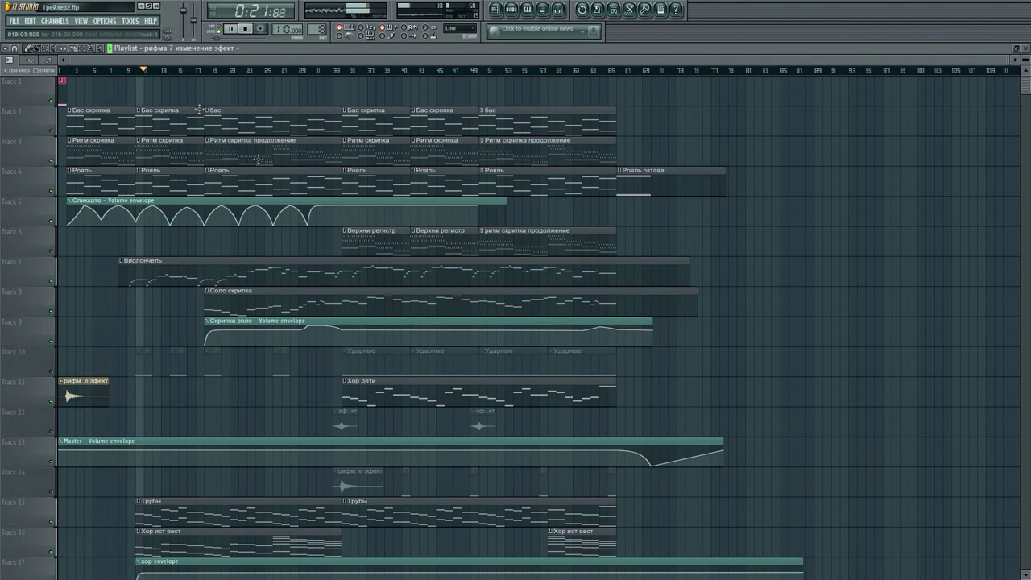
click(245, 30)
Unmute playlist Track 10 and audition the Subsonic Booms Menu instrument in the саб тихий channel's Kontakt.
scroll(136, 72, up, 4)
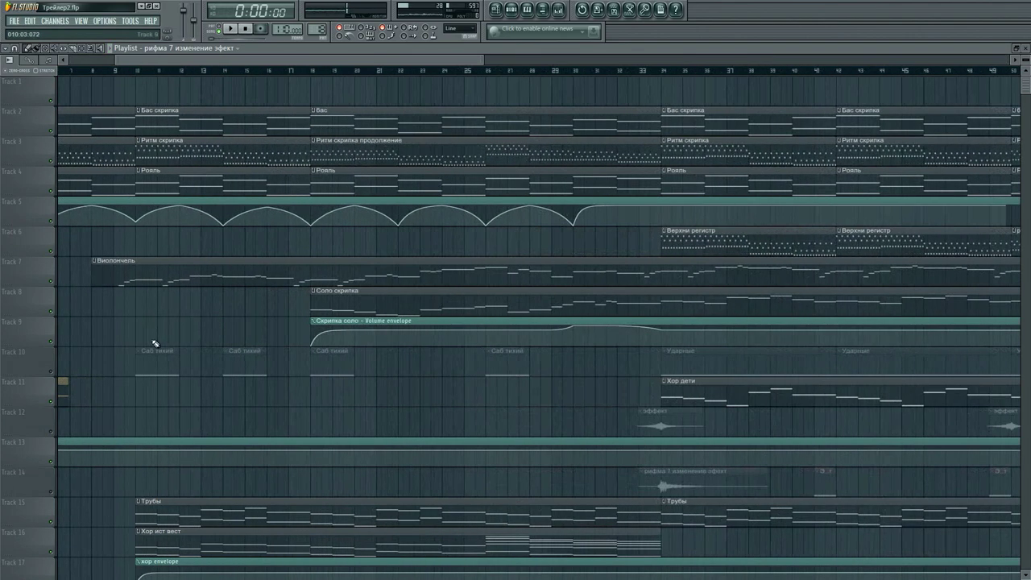
click(52, 373)
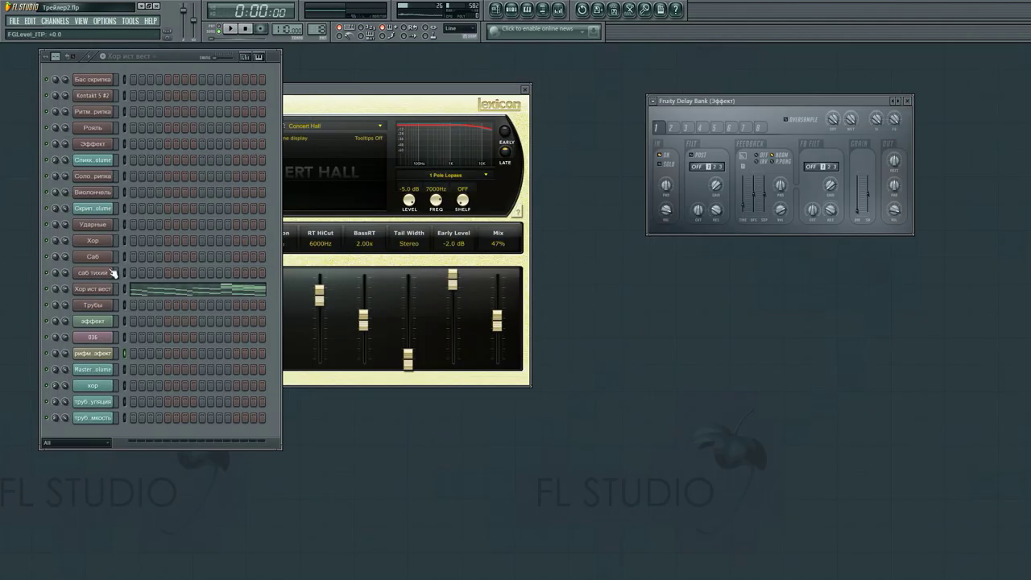
click(113, 272)
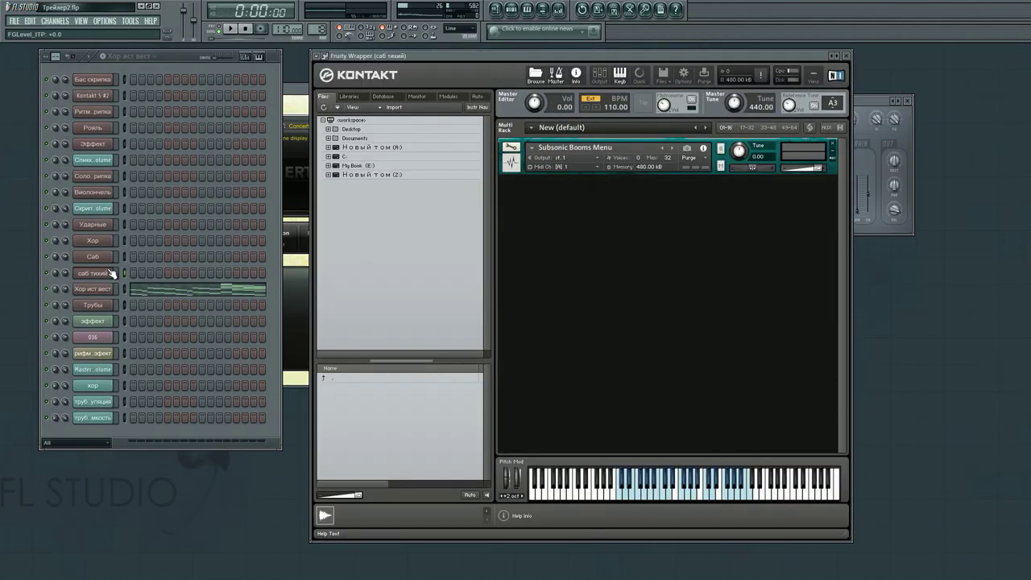
drag(529, 57, 498, 50)
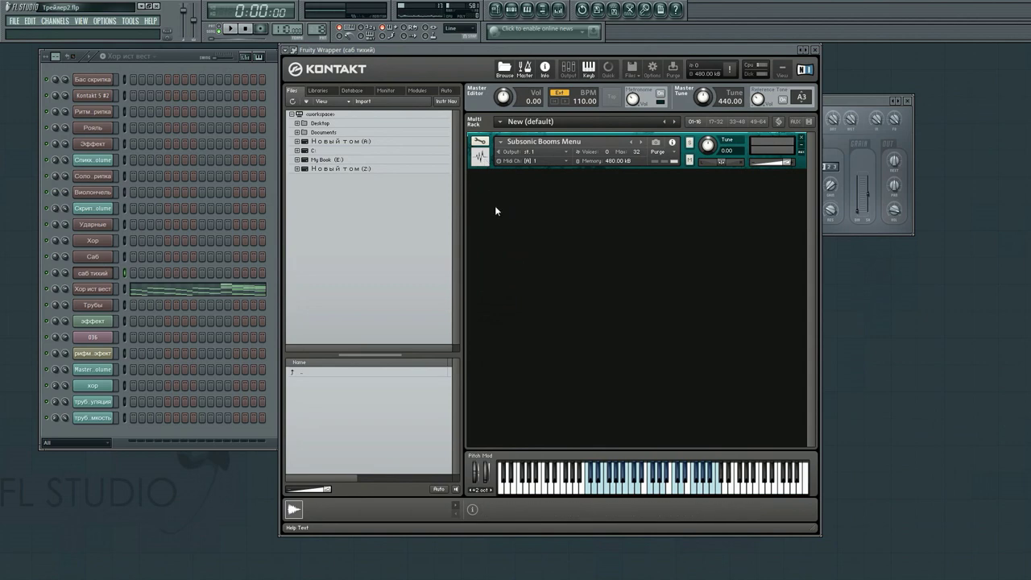
key(z)
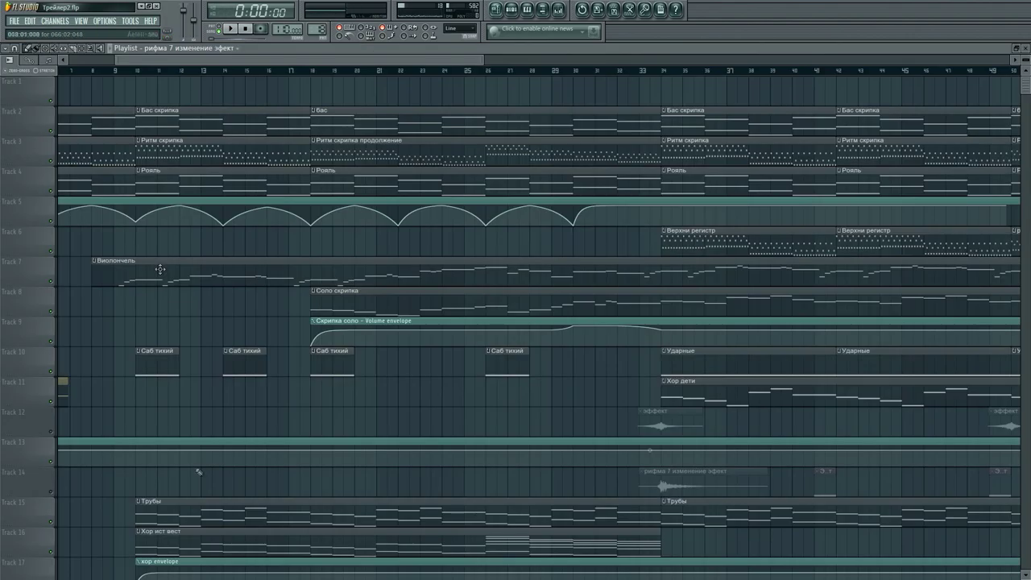
Add a Саб тихий clip near bar 3 on Track 10, ahead of the existing Саб тихий clips.
scroll(199, 472, down, 6)
scroll(186, 188, up, 6)
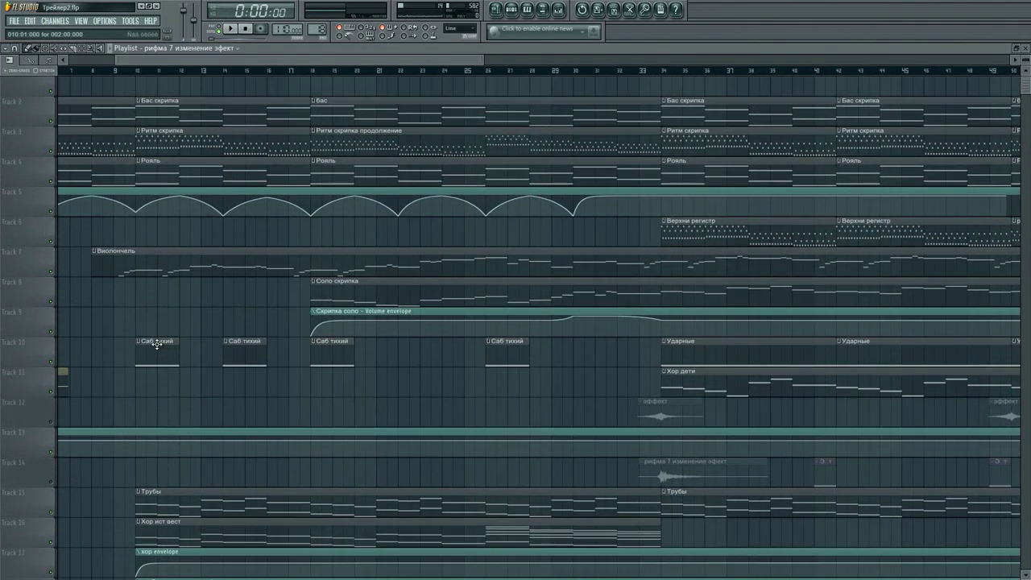
scroll(157, 345, up, 1)
scroll(148, 74, down, 4)
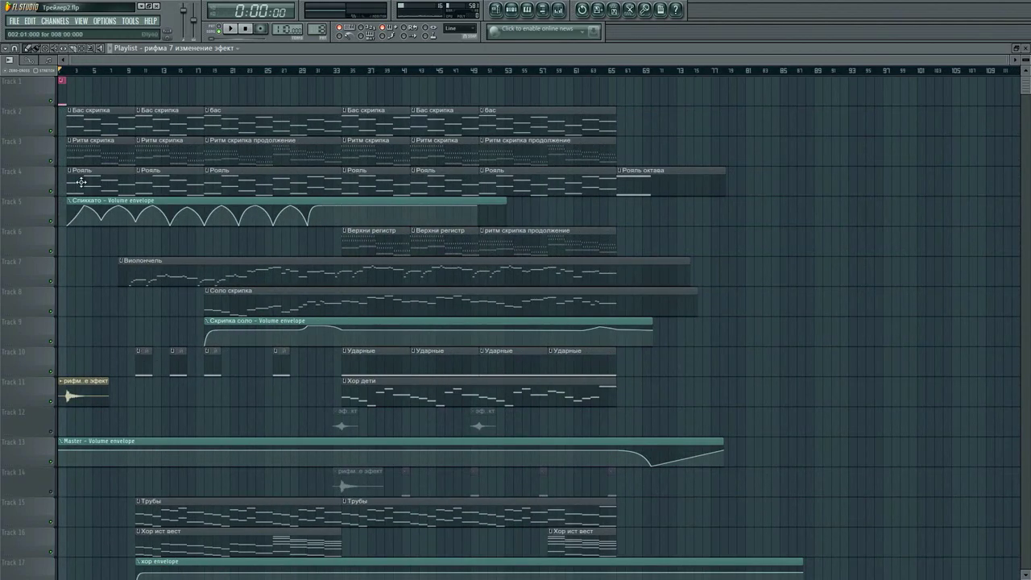
scroll(145, 395, down, 3)
scroll(146, 395, down, 3)
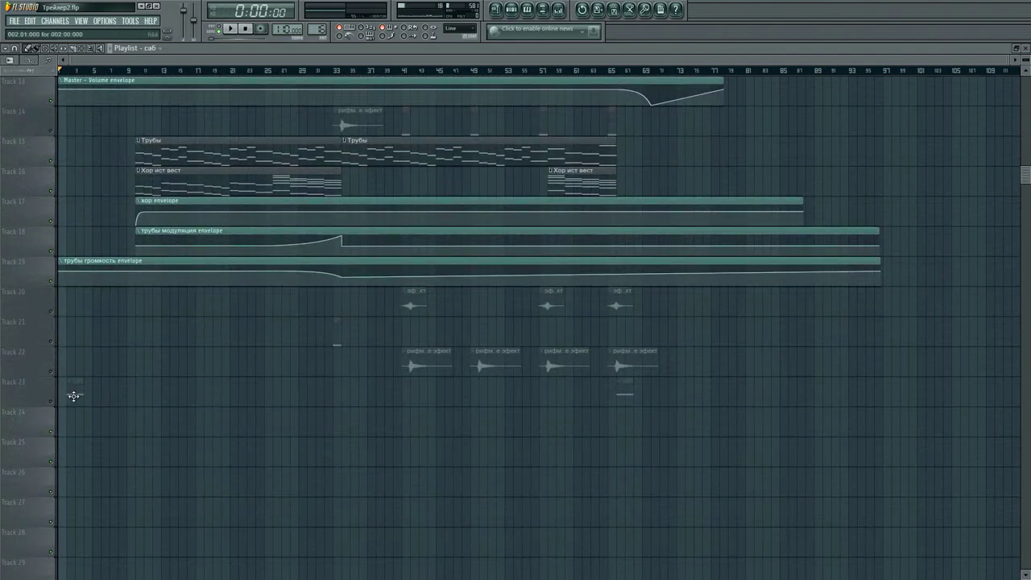
scroll(115, 281, up, 6)
click(80, 332)
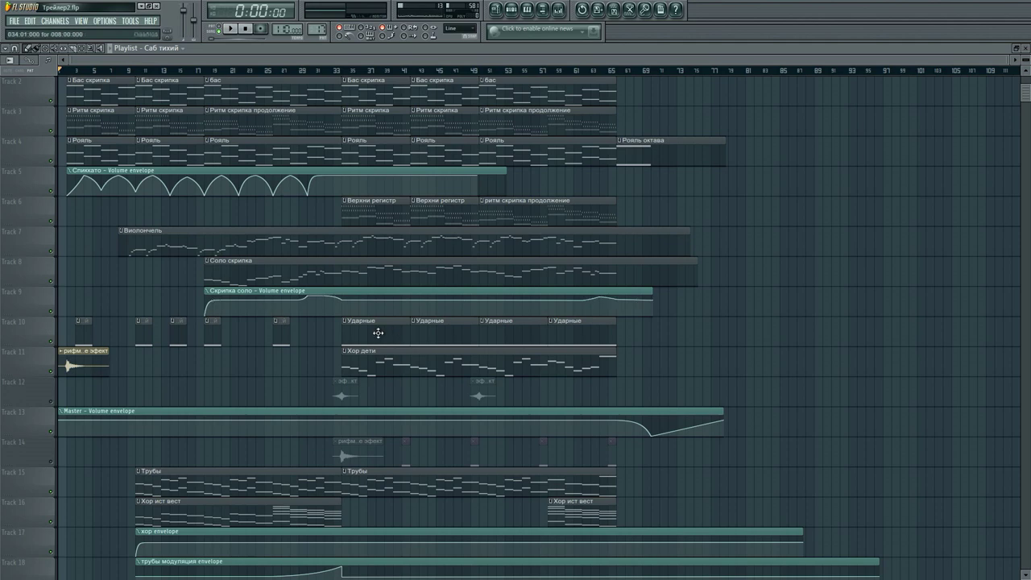
Move all five Саб тихий clips from Track 10 down to Track 23, with the first one at bar 2.
drag(315, 335, 76, 335)
scroll(167, 332, down, 4)
drag(172, 197, 205, 423)
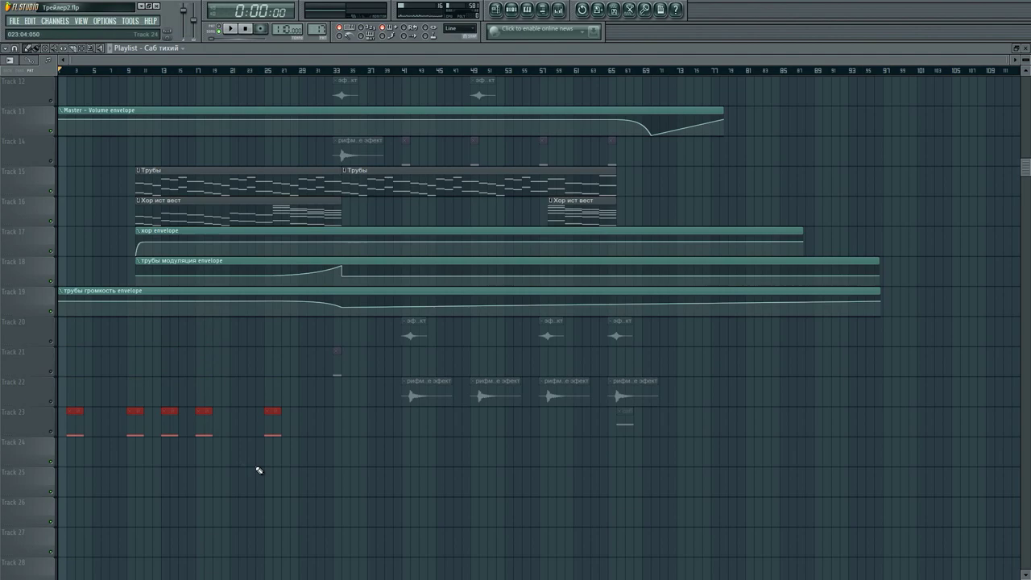
Play the song from the start and unmute Track 23 to hear its sub clips.
scroll(668, 428, up, 11)
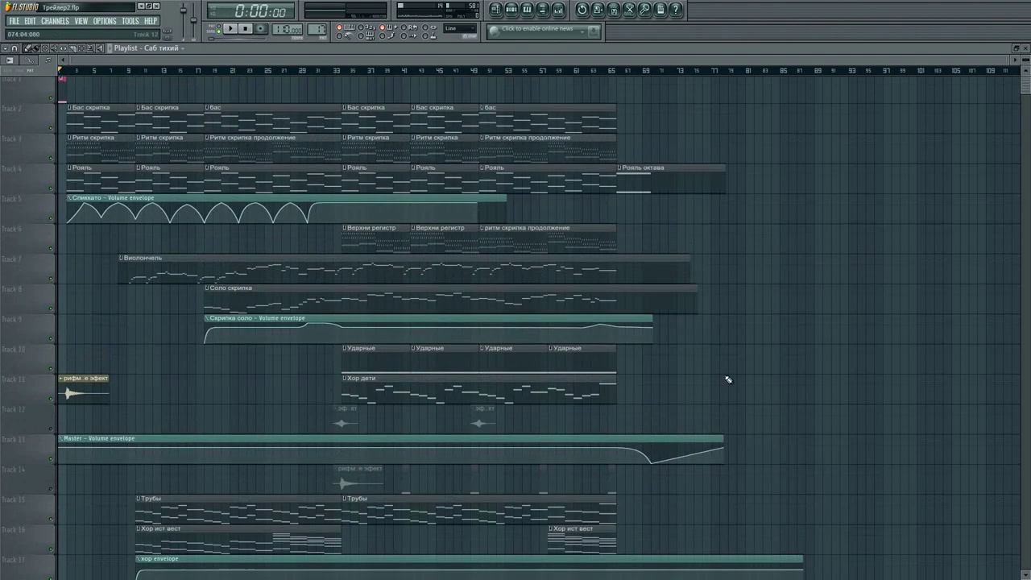
scroll(654, 223, down, 8)
scroll(169, 370, down, 3)
scroll(223, 386, up, 11)
key(space)
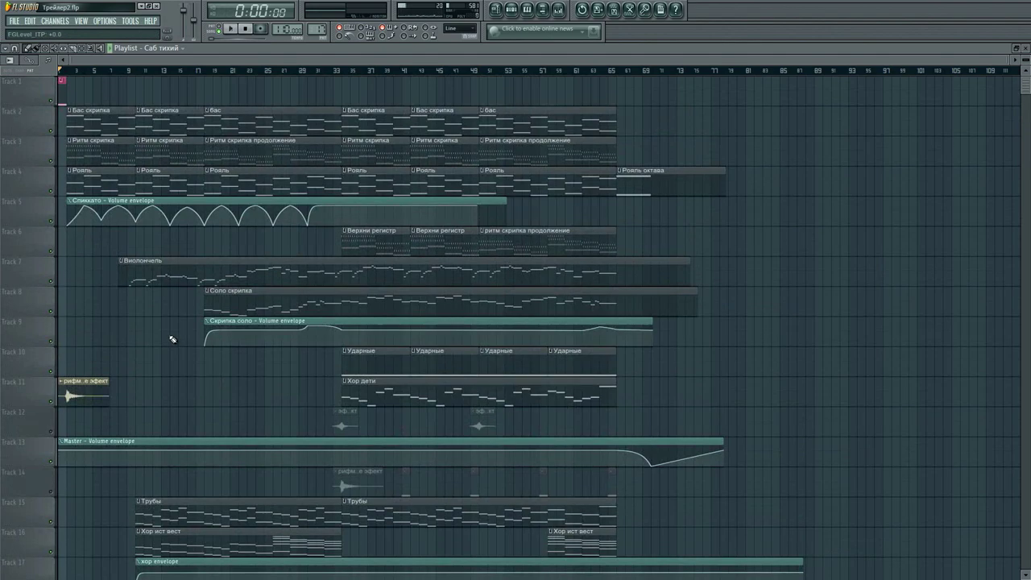
scroll(753, 383, down, 9)
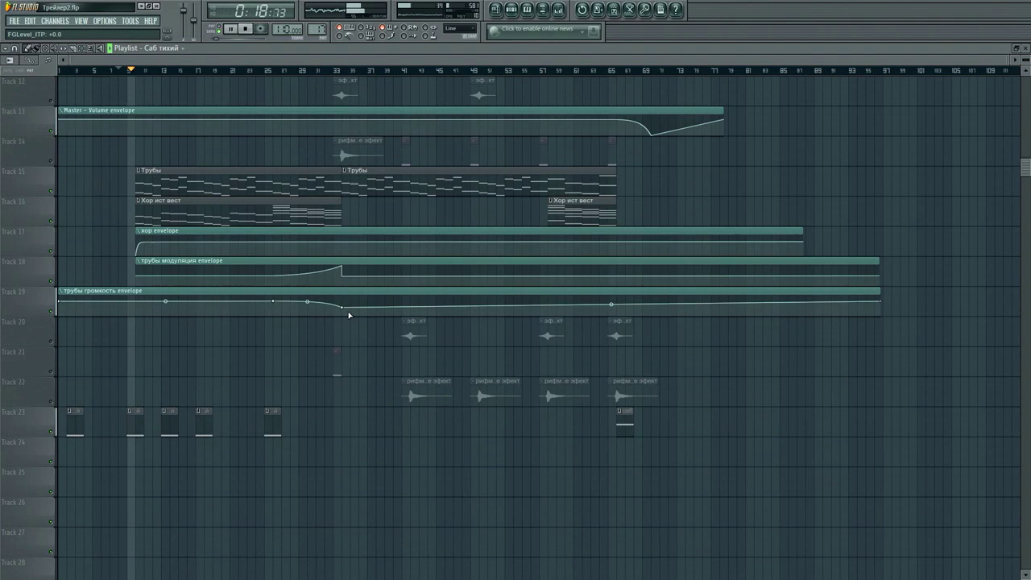
Shift two Саб тихий clips on Track 23 later by one bar, putting the second at bar 10 and the fourth at bar 18.
scroll(161, 326, up, 5)
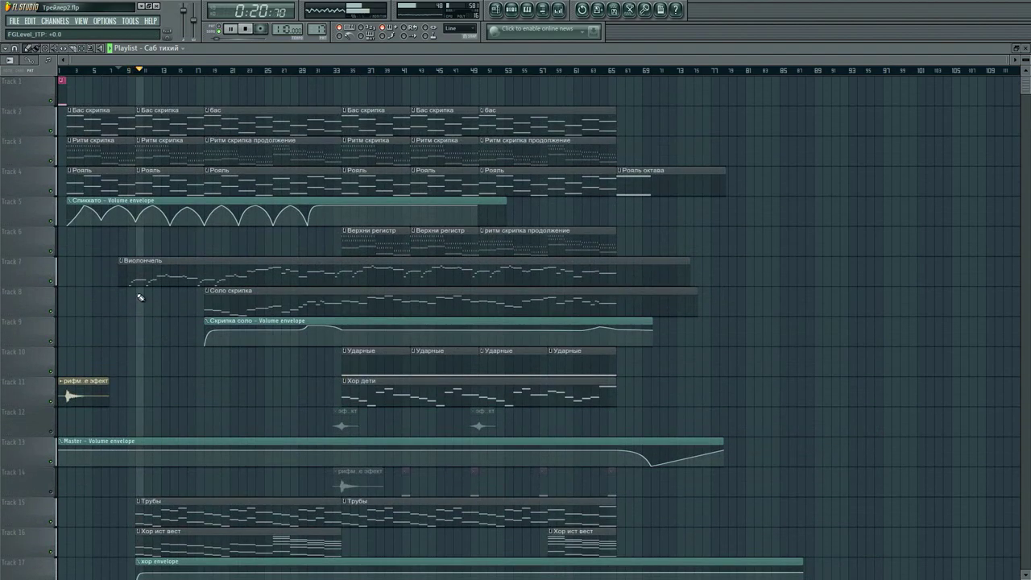
scroll(140, 298, up, 5)
scroll(161, 394, down, 5)
drag(143, 416, 174, 423)
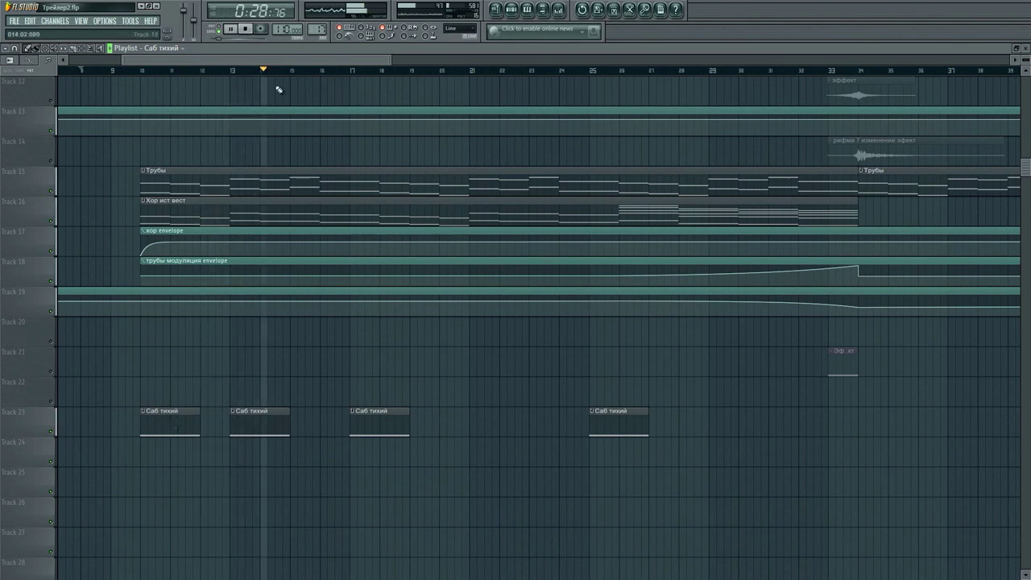
scroll(286, 74, down, 5)
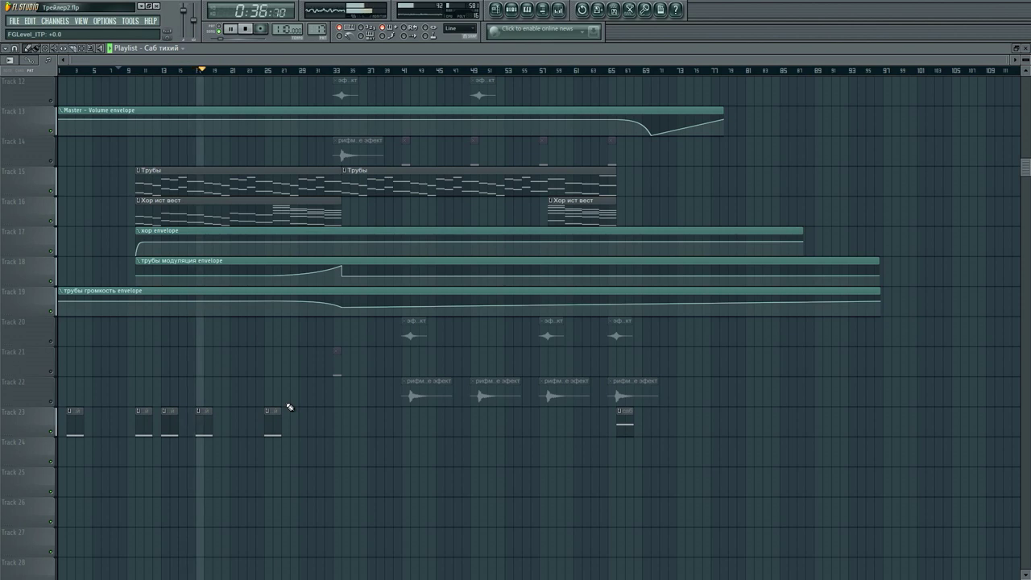
drag(205, 415, 214, 416)
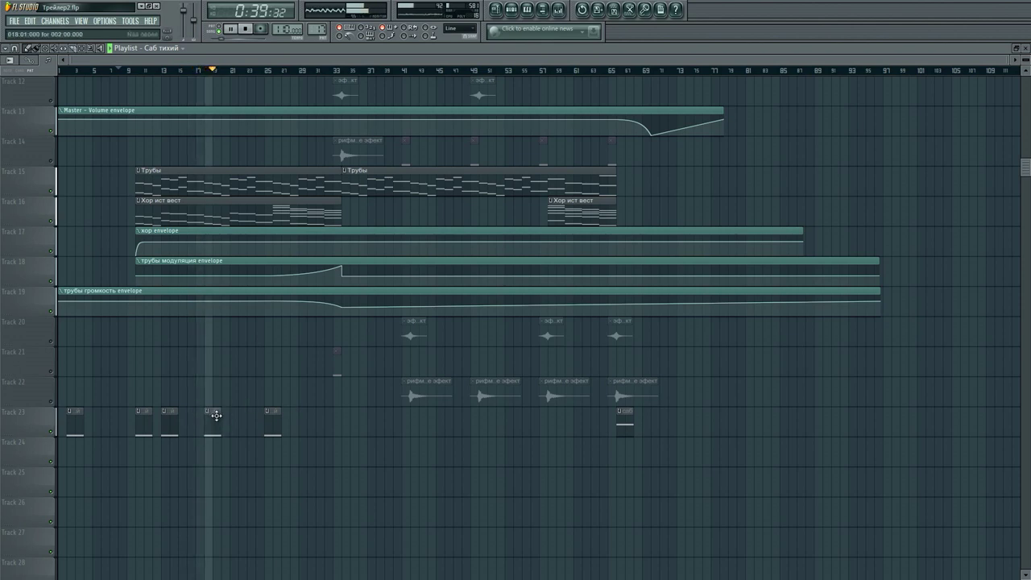
Play the song from about bar 25 to check the last Саб тихий clip, and stop playback.
click(266, 71)
scroll(265, 72, up, 3)
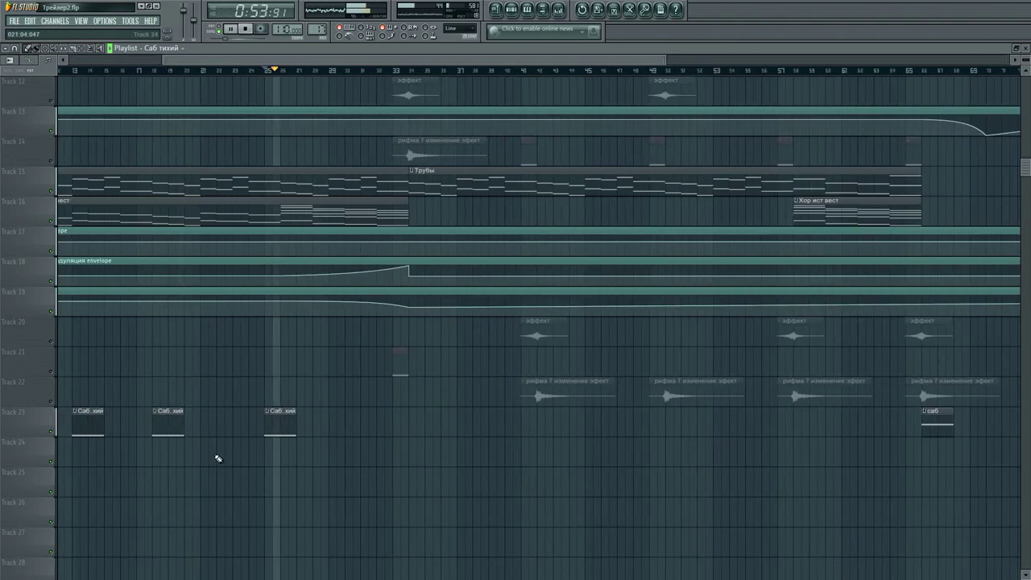
scroll(329, 71, down, 4)
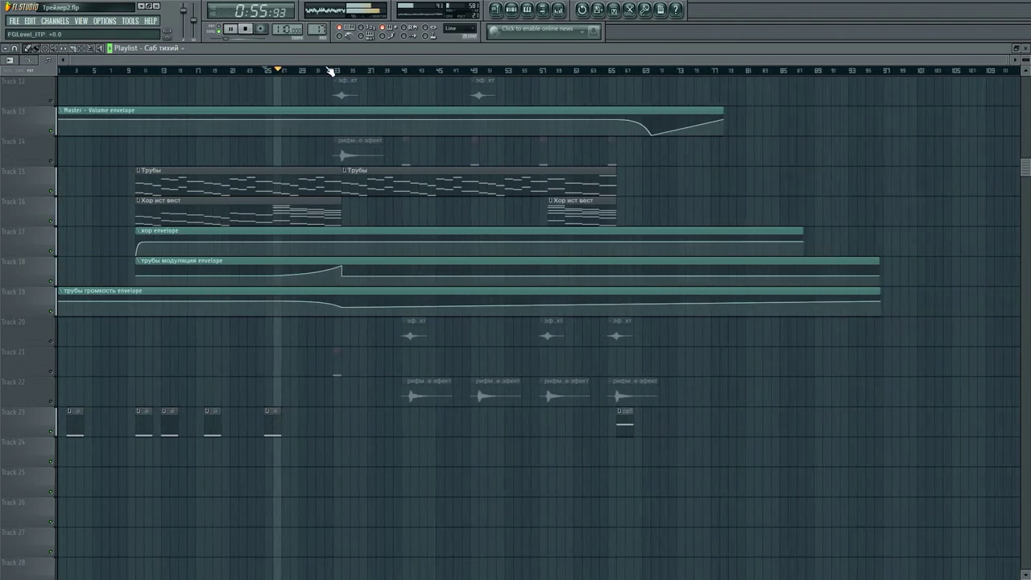
click(246, 28)
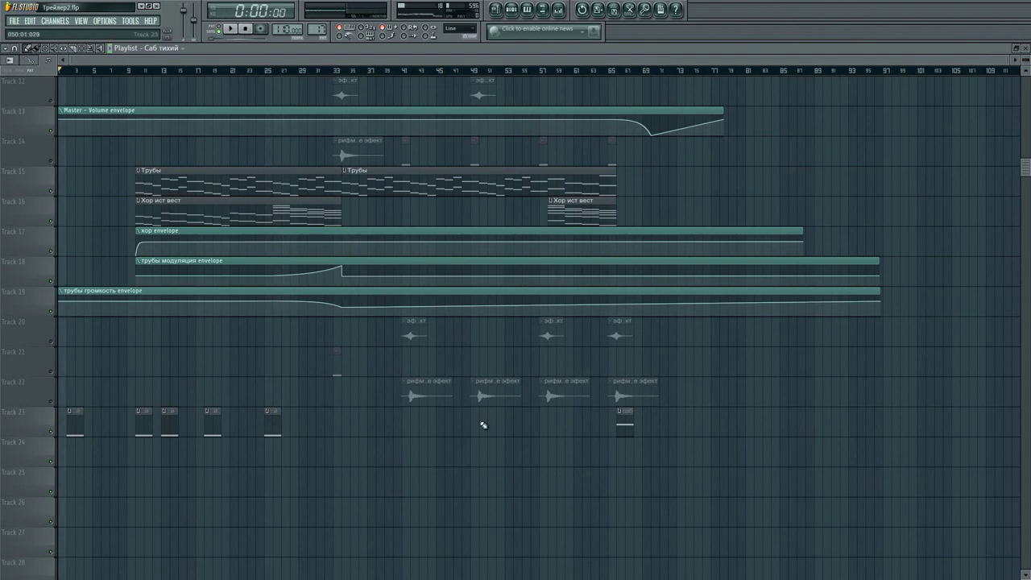
Examine the whole playlist arrangement, from the string tracks down to the sub clips on Track 23.
scroll(483, 424, up, 3)
scroll(484, 425, down, 3)
scroll(796, 485, up, 3)
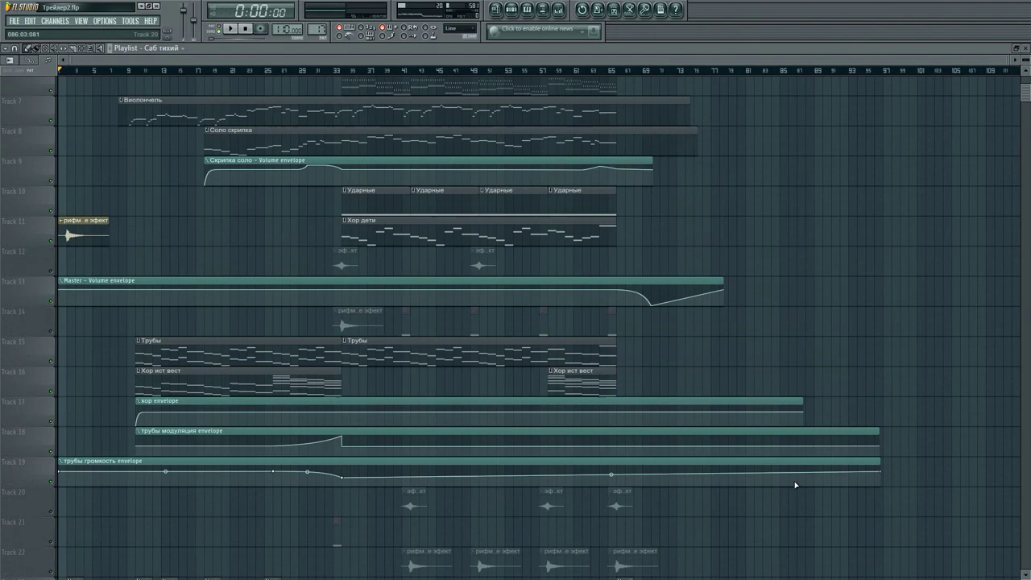
scroll(796, 485, up, 2)
scroll(645, 72, up, 4)
scroll(566, 314, down, 5)
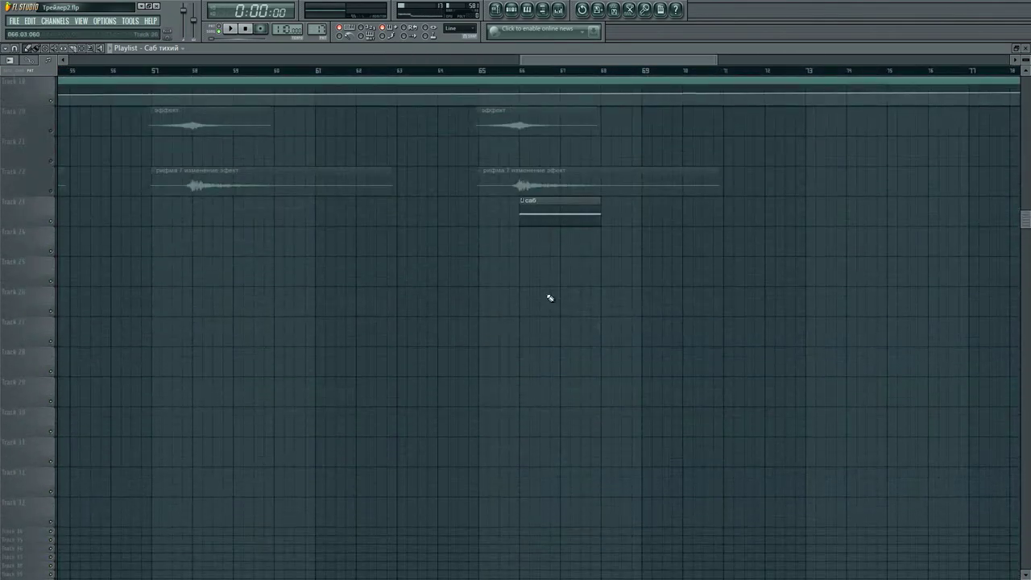
scroll(551, 297, up, 5)
scroll(479, 72, down, 5)
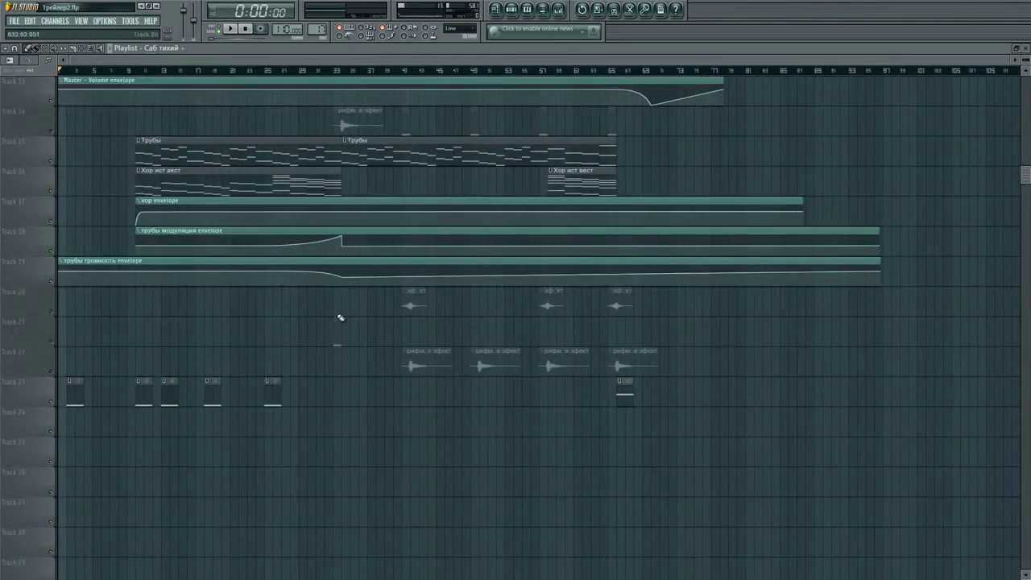
scroll(341, 318, up, 6)
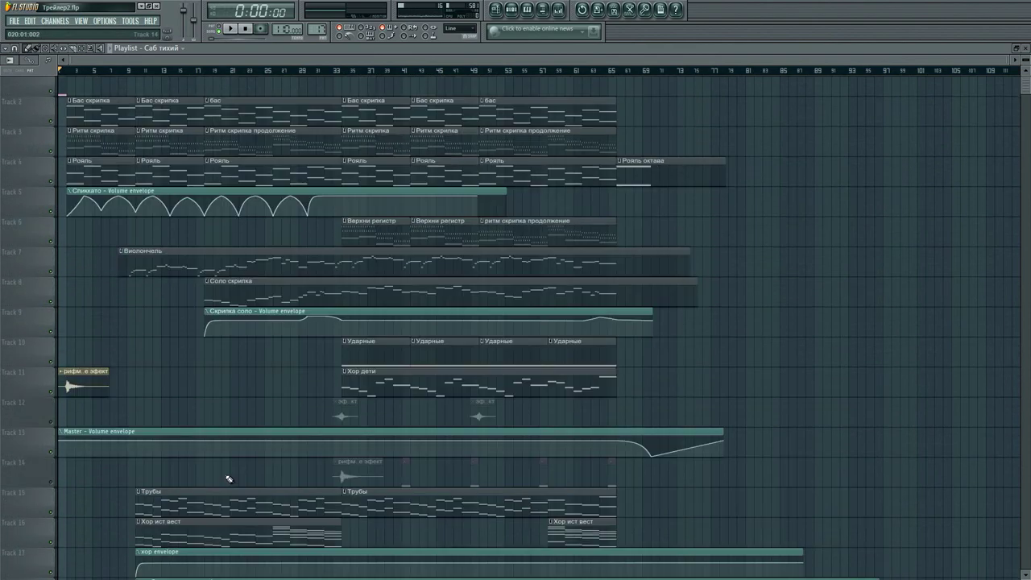
scroll(233, 478, up, 1)
scroll(246, 468, down, 3)
scroll(55, 321, up, 2)
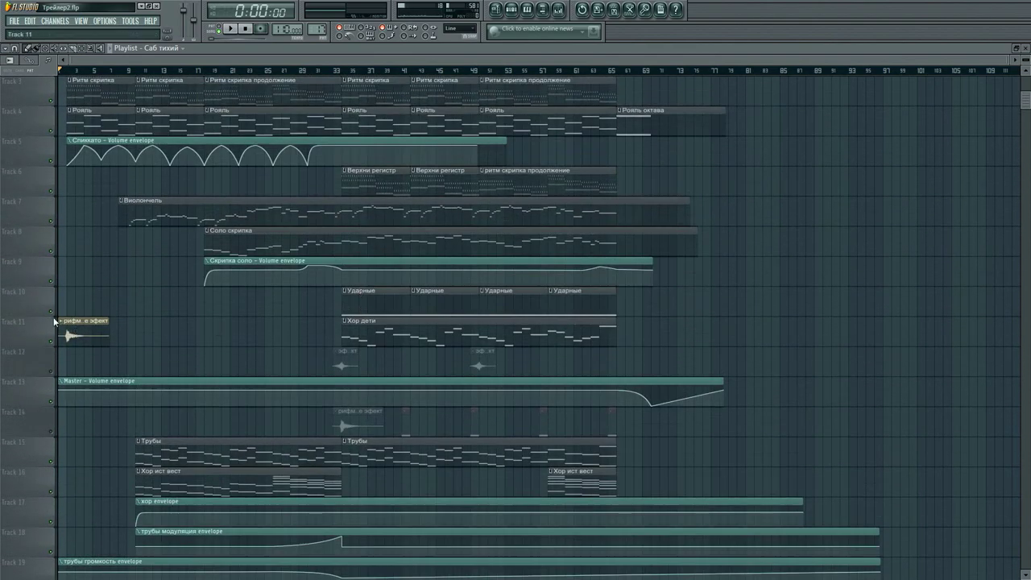
Move the opening рифма 7 изменение эфект clip from Track 11 down to Track 12 and mute Track 11.
scroll(52, 314, down, 5)
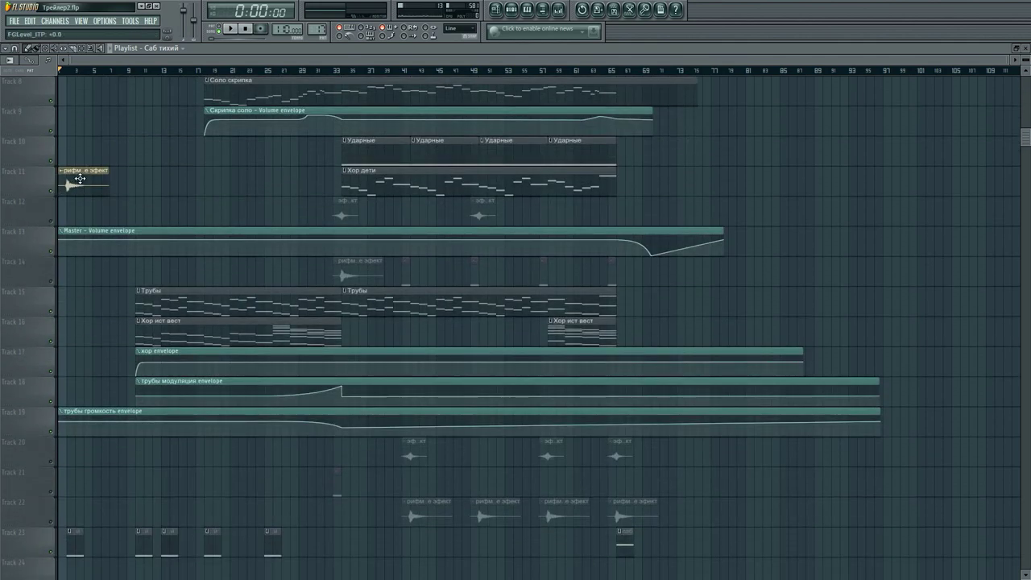
drag(79, 187, 79, 217)
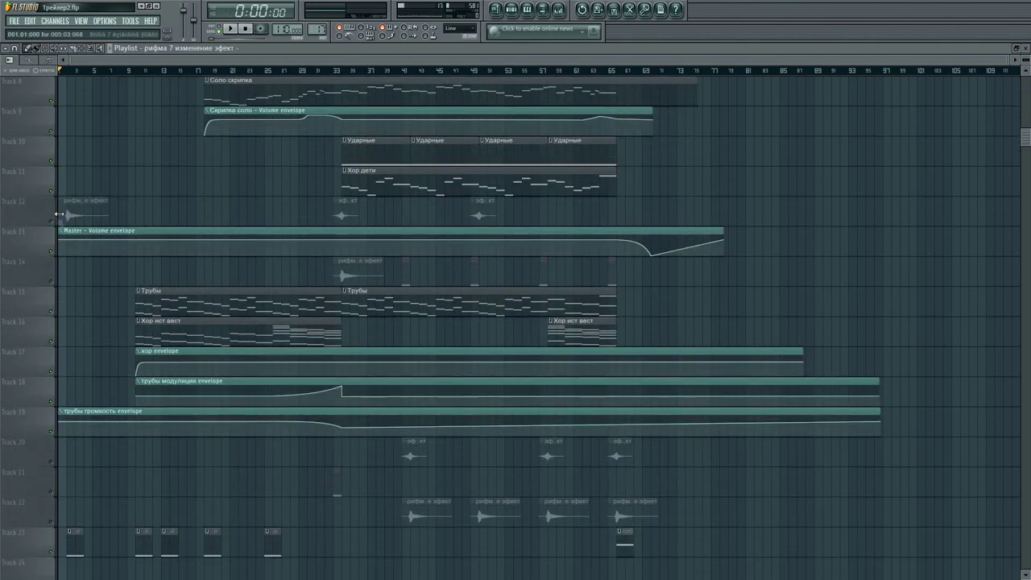
click(52, 193)
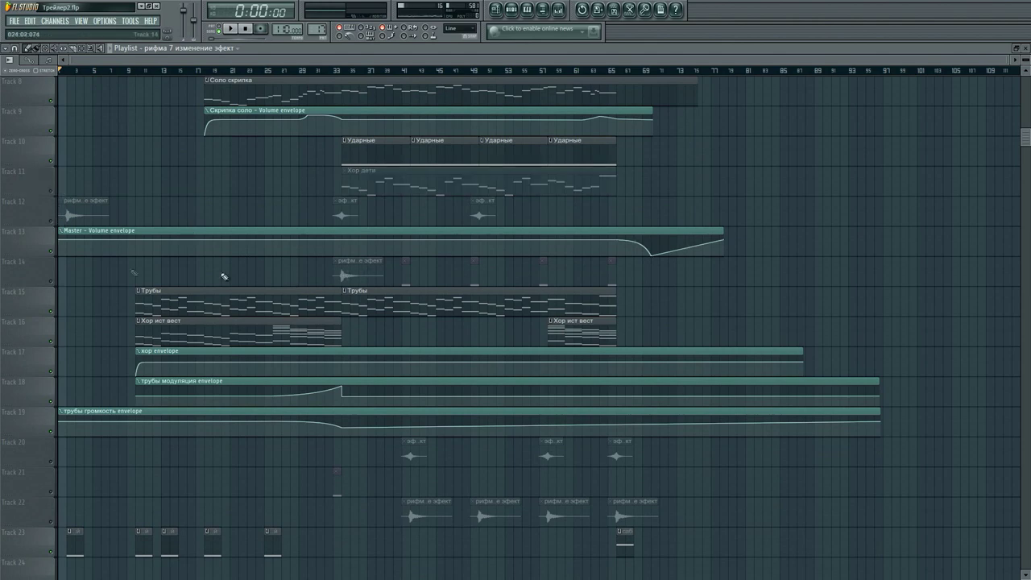
Unmute the effect tracks in the playlist: Tracks 12, 14, 20, 21 and 22.
click(53, 282)
click(51, 221)
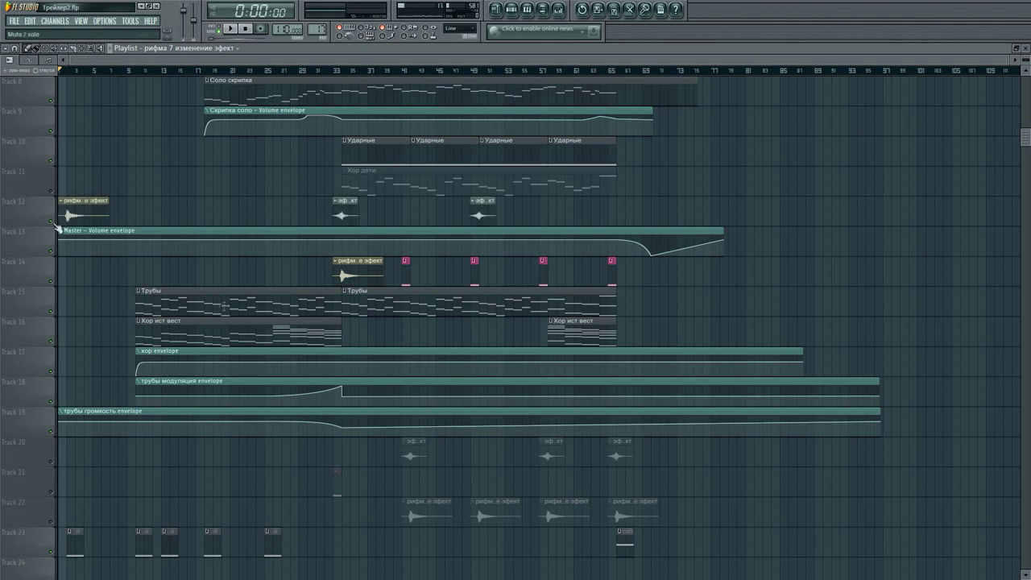
scroll(270, 365, down, 4)
click(51, 281)
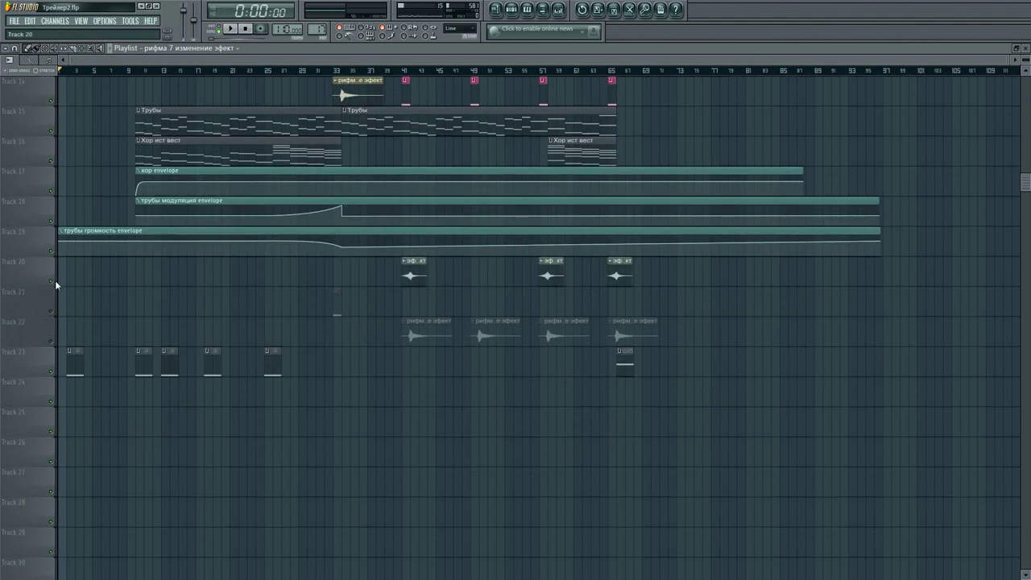
click(52, 311)
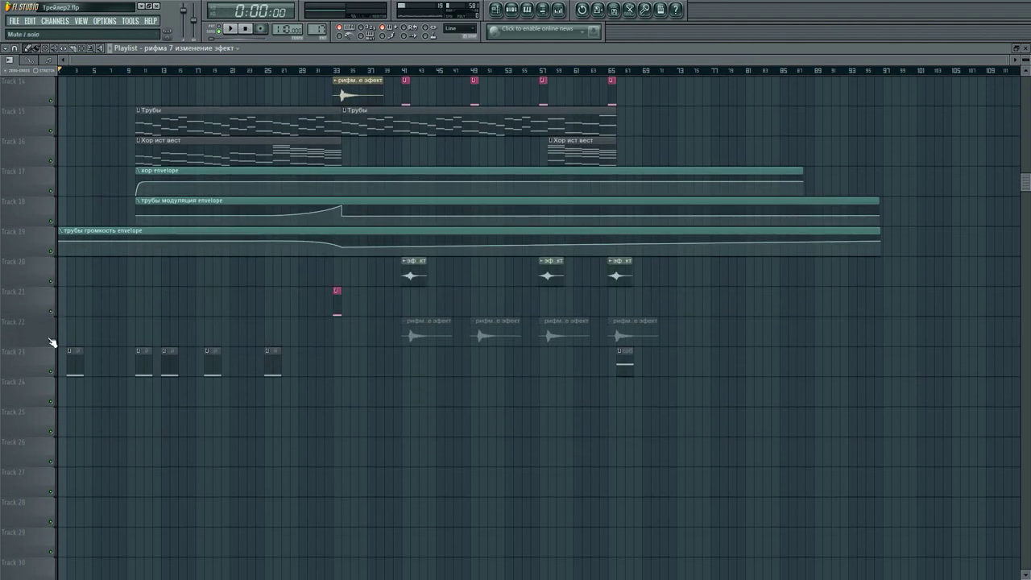
click(52, 341)
Inspect the channel settings of the эффект audio clip on Track 20 and close them.
double_click(417, 268)
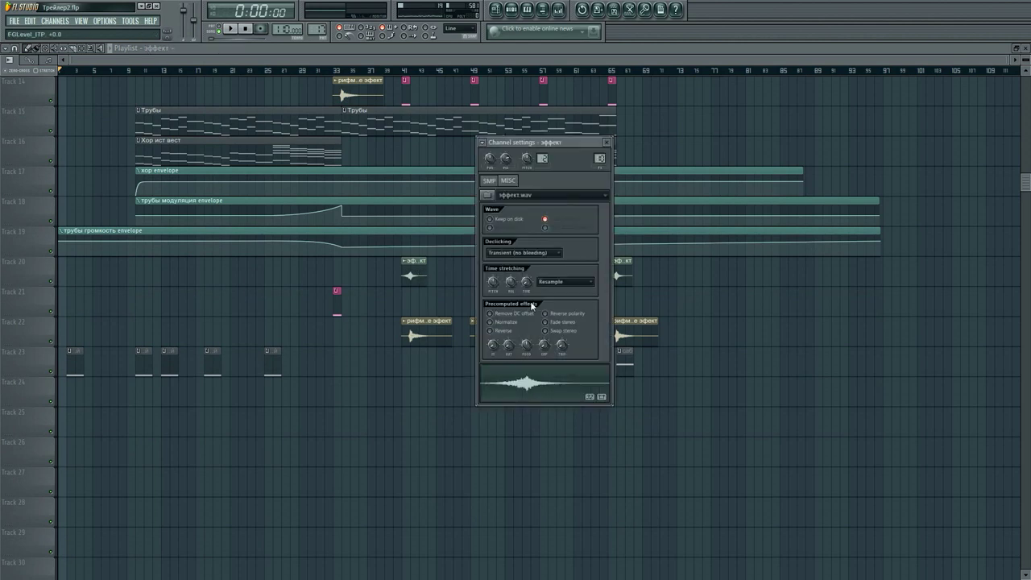
click(609, 143)
scroll(431, 290, up, 5)
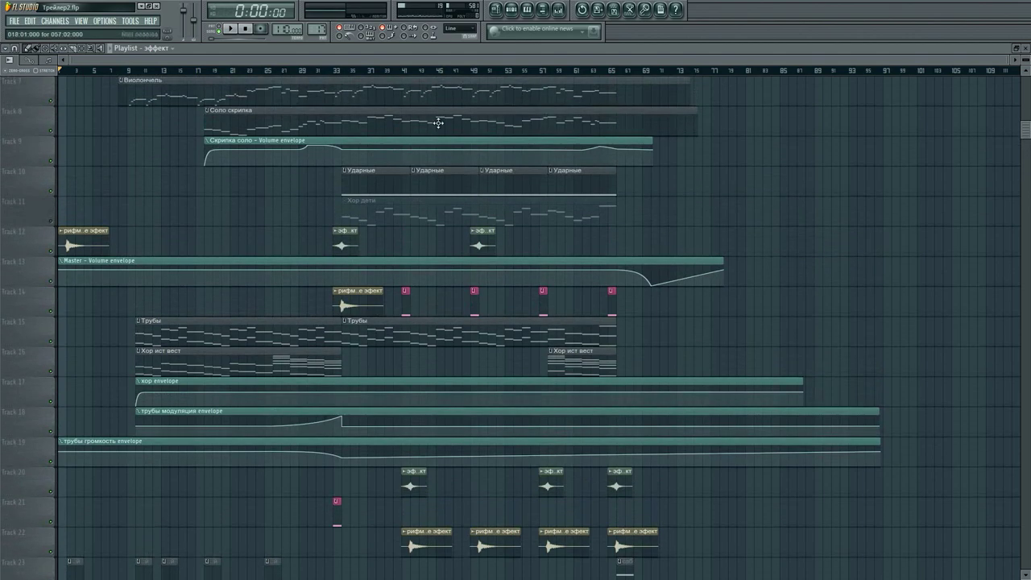
Place two trial Ударные clips ahead of the existing drums, at bar 21 on Track 10 and near bar 23 on Track 11.
scroll(343, 75, up, 4)
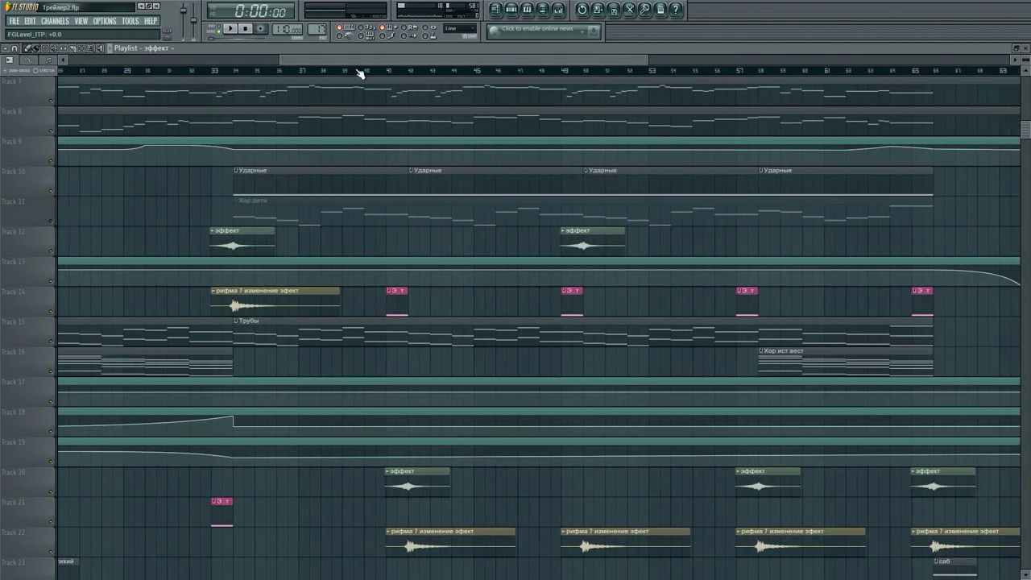
scroll(356, 75, up, 4)
scroll(357, 75, down, 3)
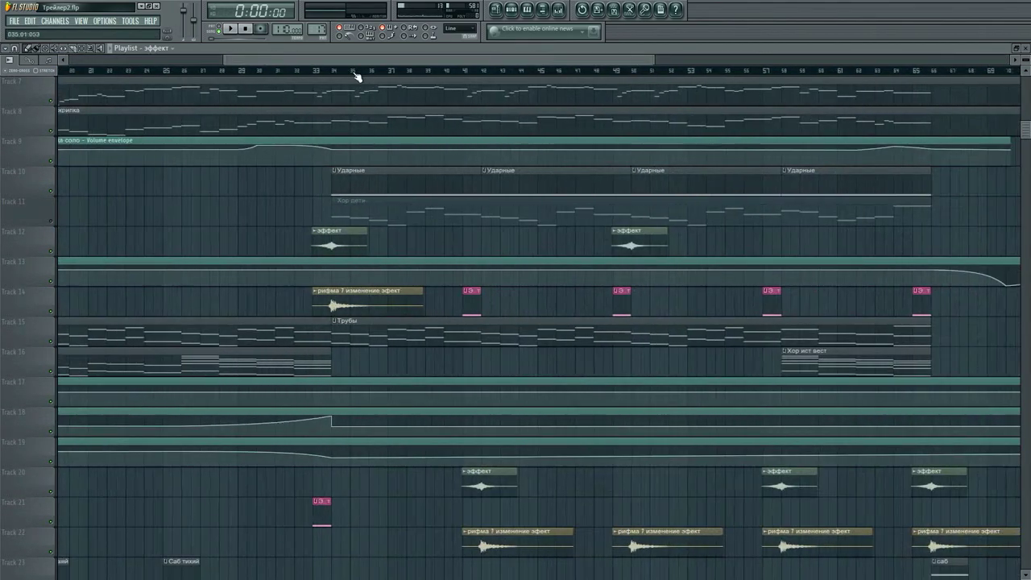
drag(365, 61, 302, 60)
click(365, 188)
drag(365, 188, 261, 188)
drag(333, 194, 316, 222)
Move the playback position across the trial Ударные clips, and delete both clips from Tracks 10 and 11.
drag(262, 69, 288, 69)
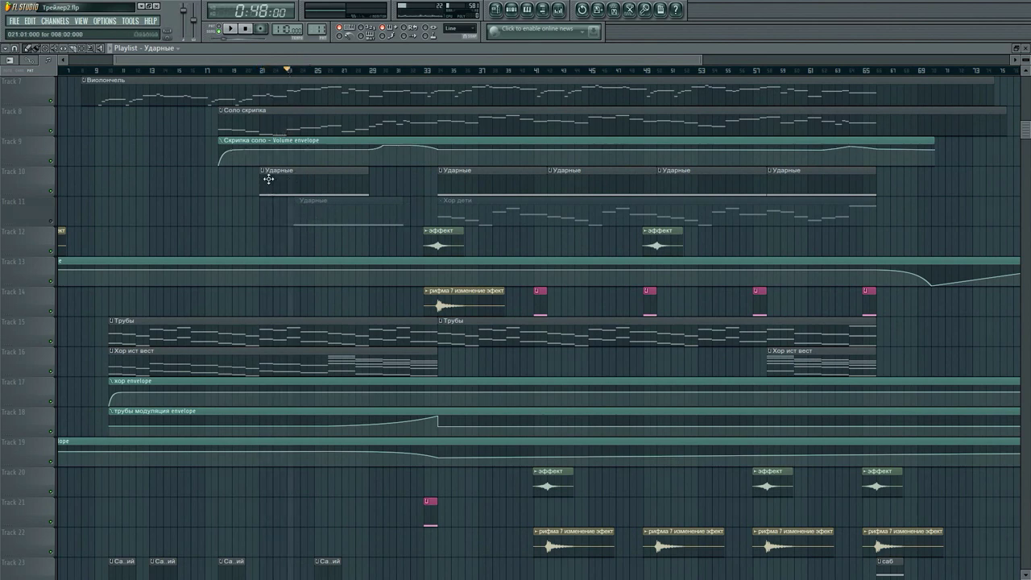
drag(299, 72, 310, 74)
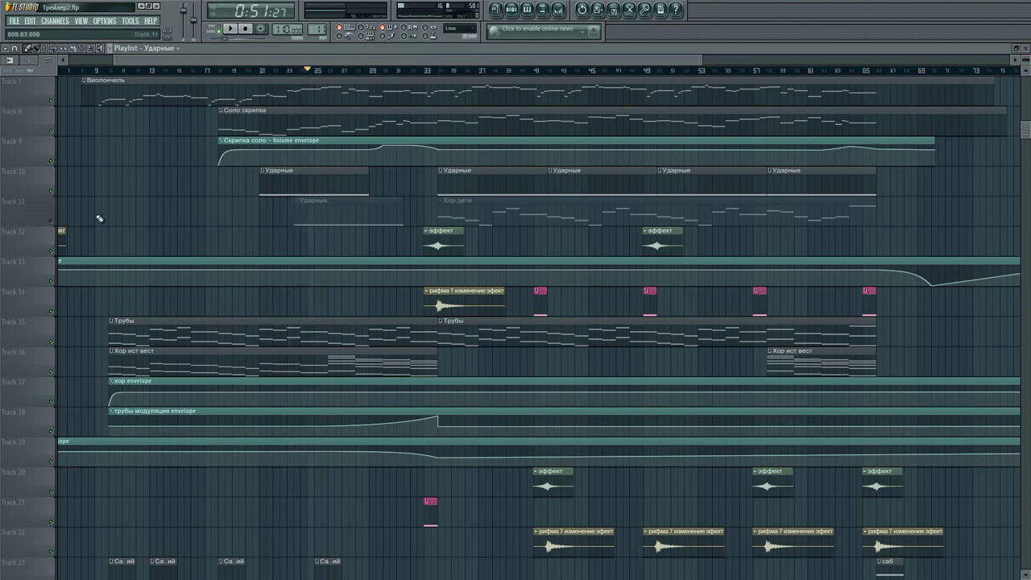
mouse_move(314, 72)
mouse_down()
mouse_move(265, 70)
mouse_move(357, 70)
mouse_move(274, 70)
mouse_up()
right_click(344, 212)
right_click(324, 185)
Review the effect clips across the arrangement and play the song from about bar 30 into the drum entry.
scroll(324, 184, down, 2)
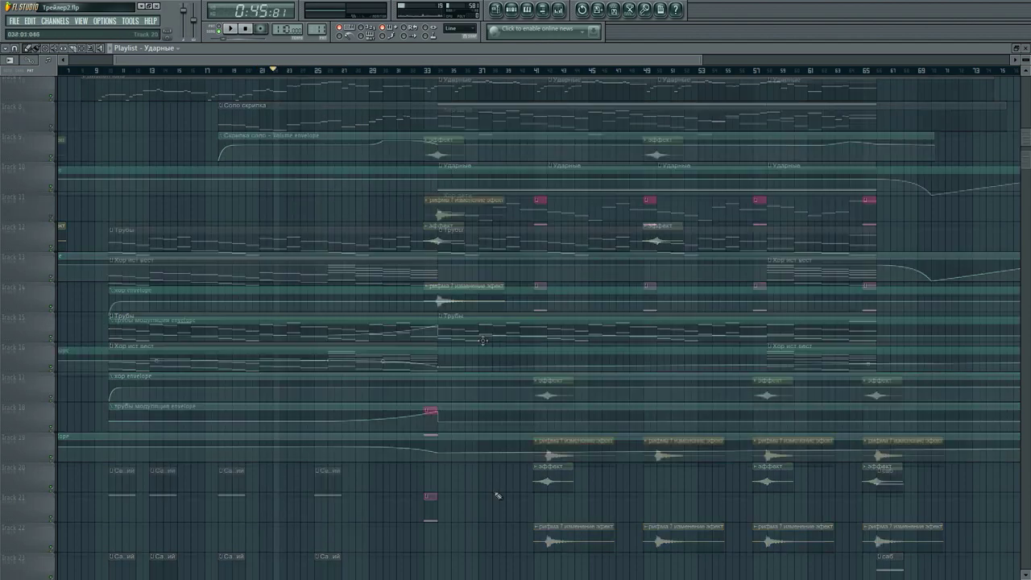
scroll(439, 118, up, 1)
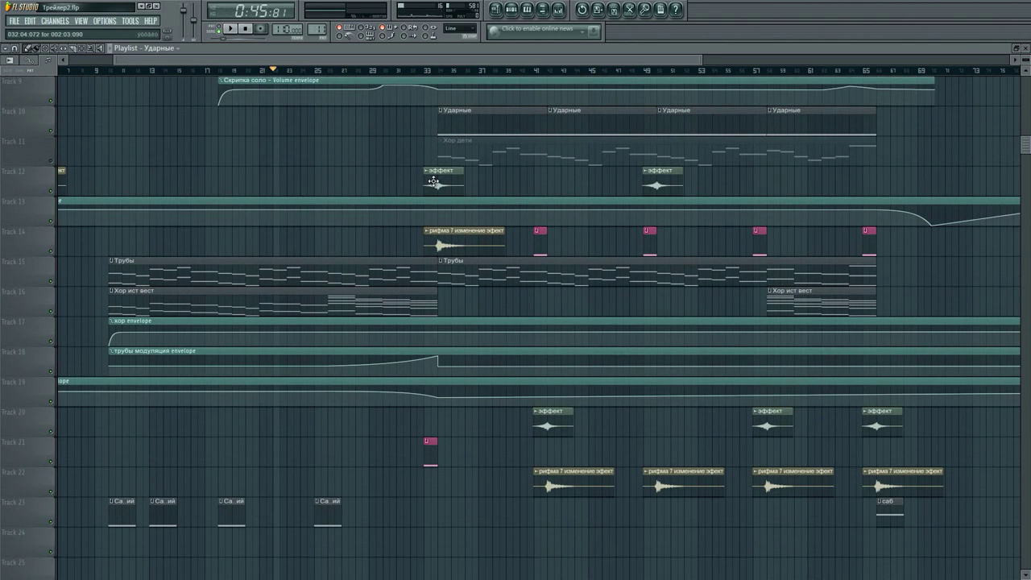
scroll(407, 69, down, 3)
scroll(604, 421, down, 7)
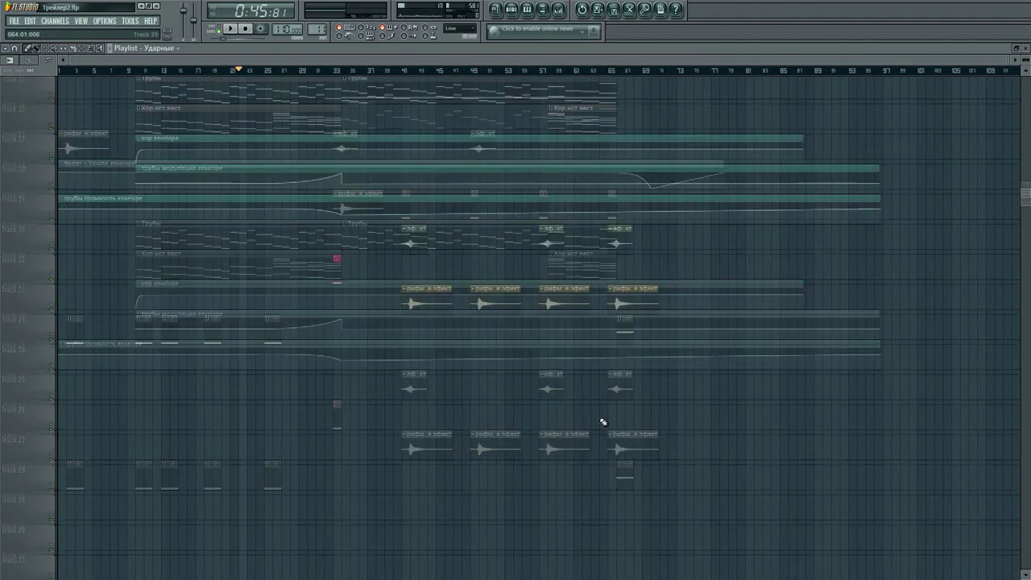
scroll(603, 421, up, 12)
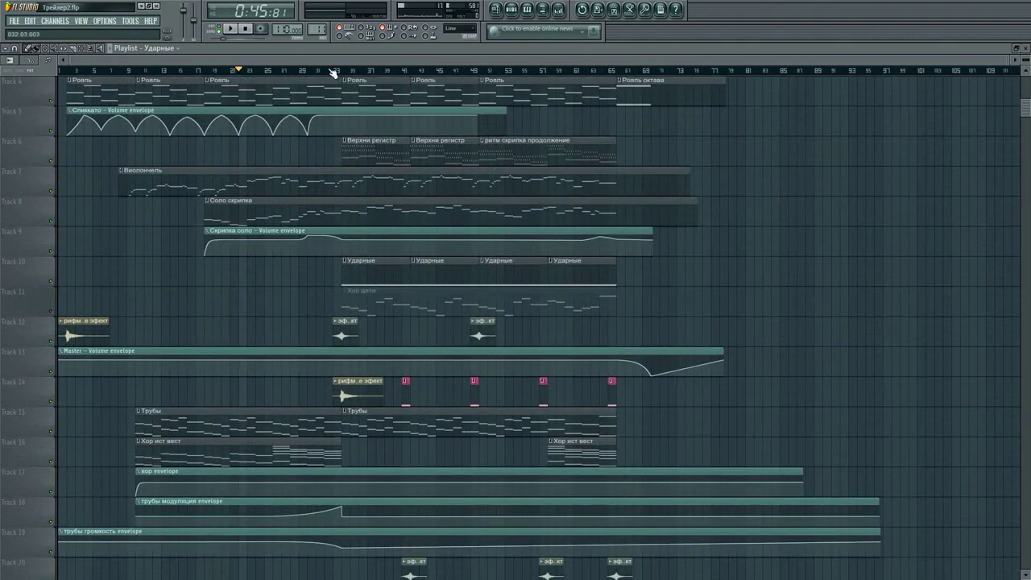
click(316, 71)
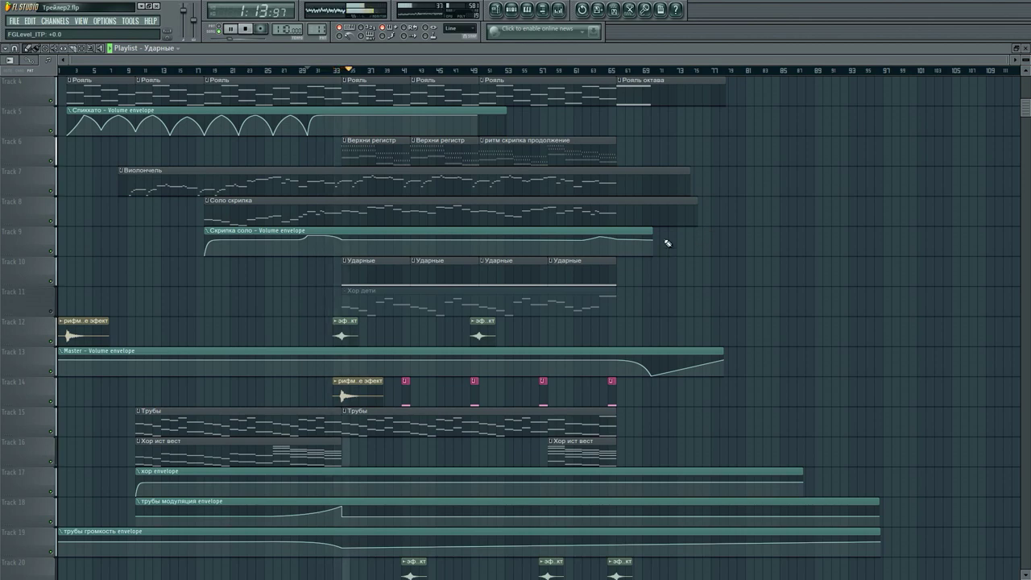
Inspect the FabFilter Pro-Q 2 equalizer on the Ударные mixer track during playback, and close it.
click(558, 8)
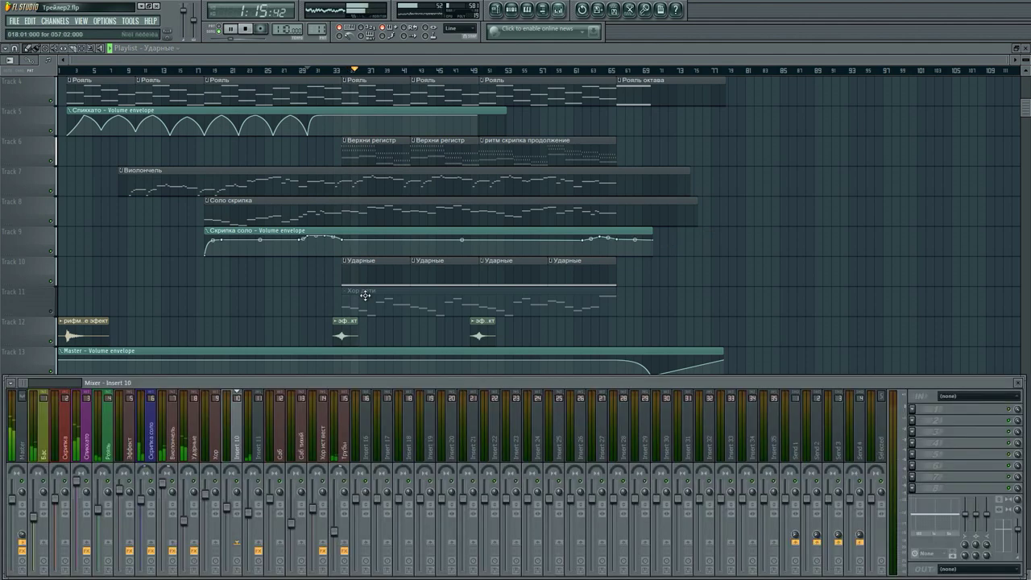
click(191, 457)
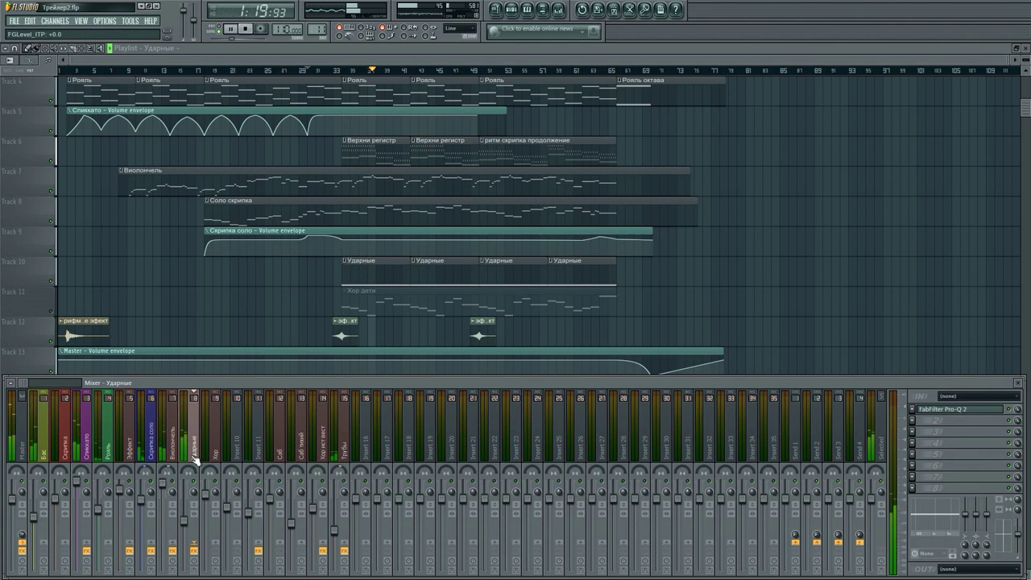
click(958, 410)
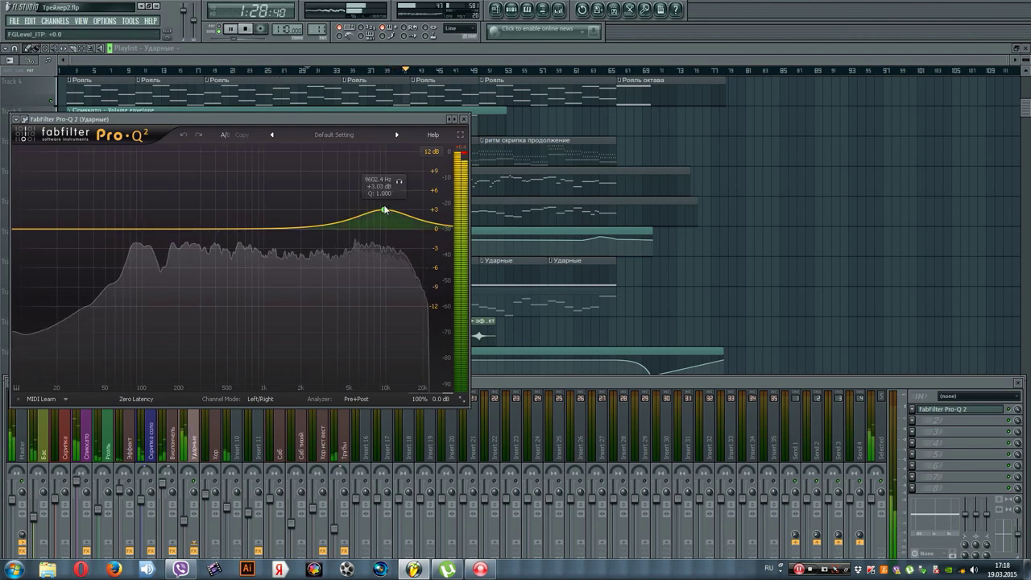
click(464, 119)
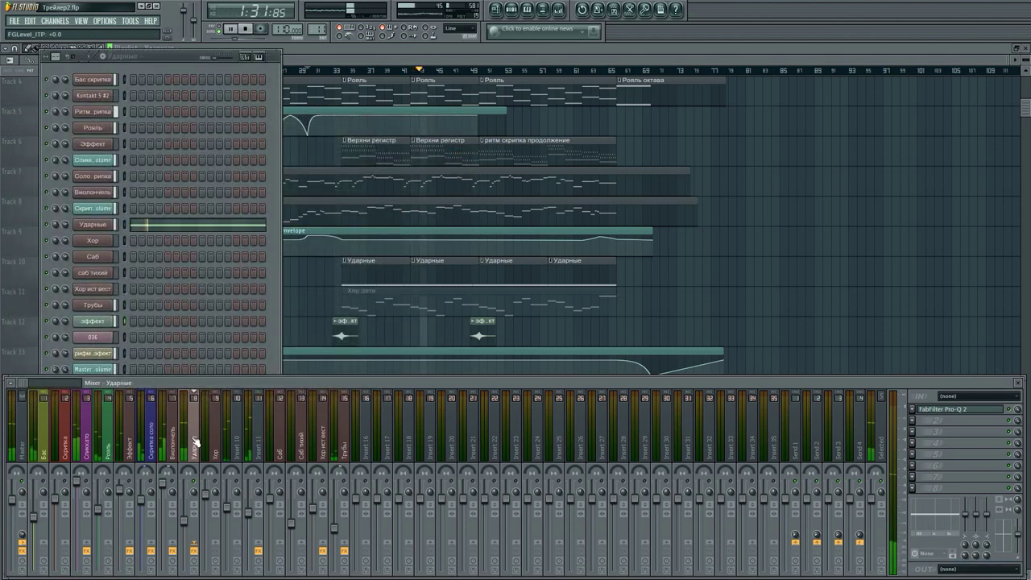
Stop playback and close the playlist window.
click(246, 29)
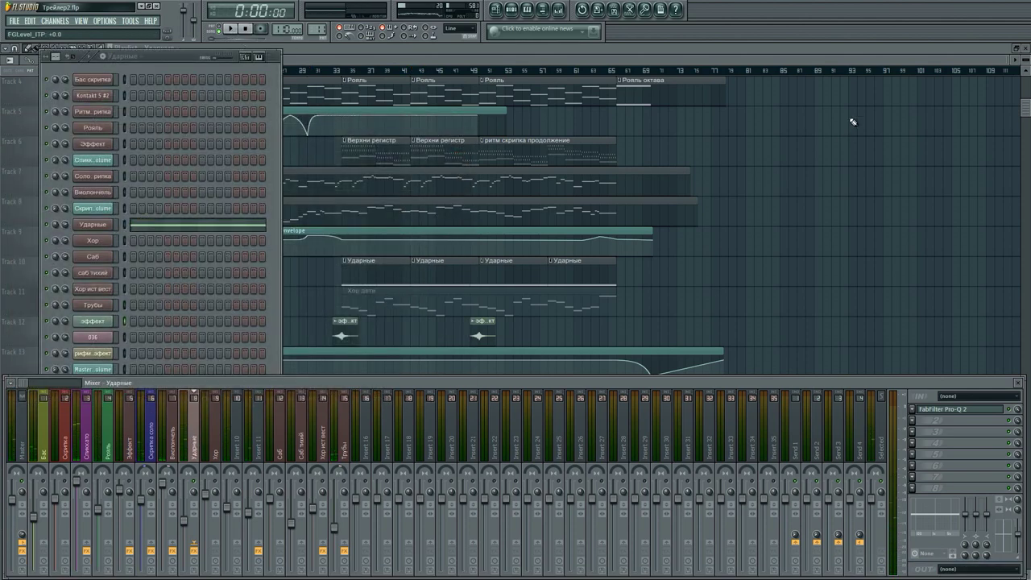
click(1024, 49)
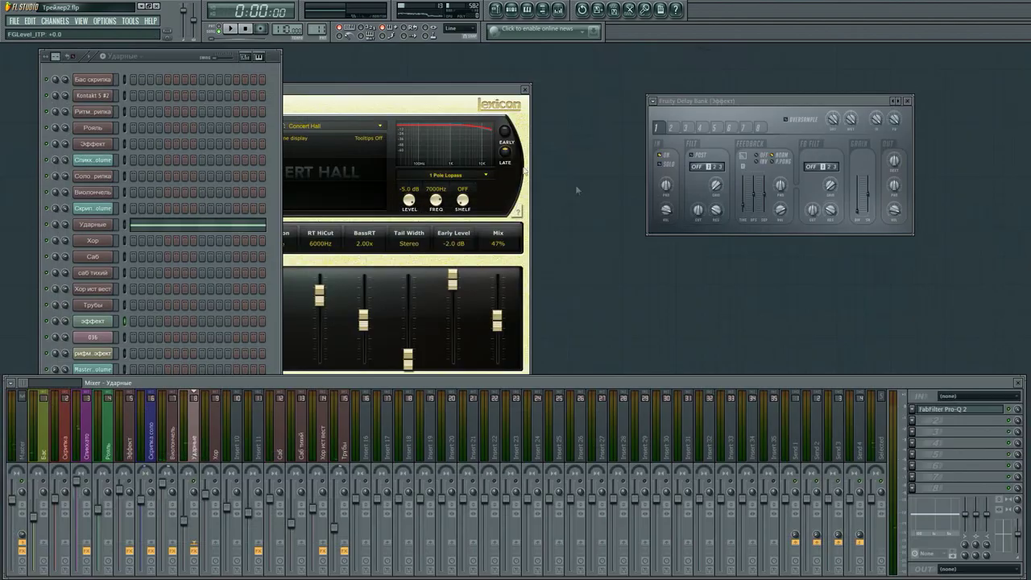
Inspect the Kontakt instrument on the Ударные channel, and close it together with its channel settings and the Fruity Delay Bank window.
drag(211, 55, 416, 70)
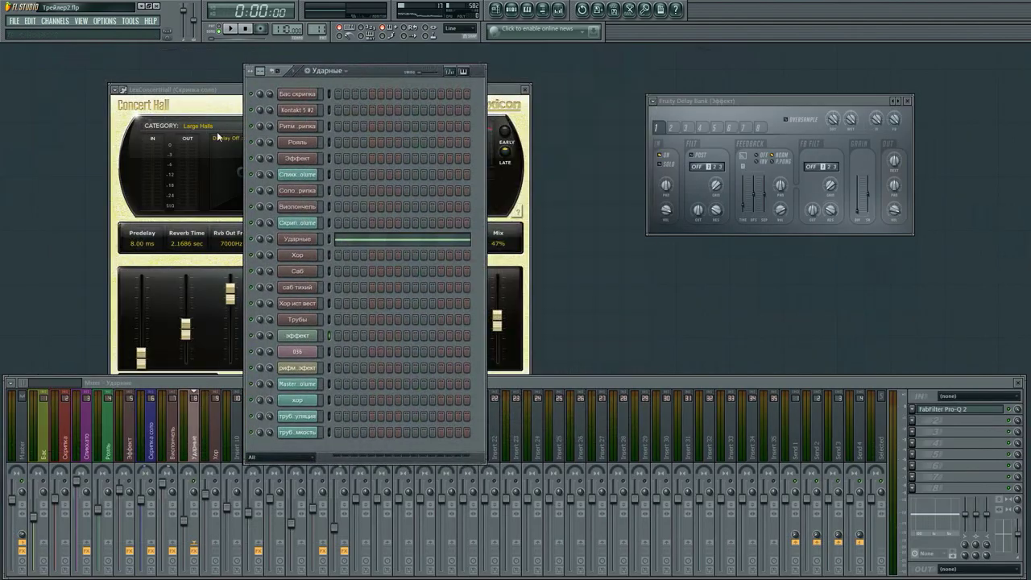
click(299, 242)
drag(626, 74, 409, 73)
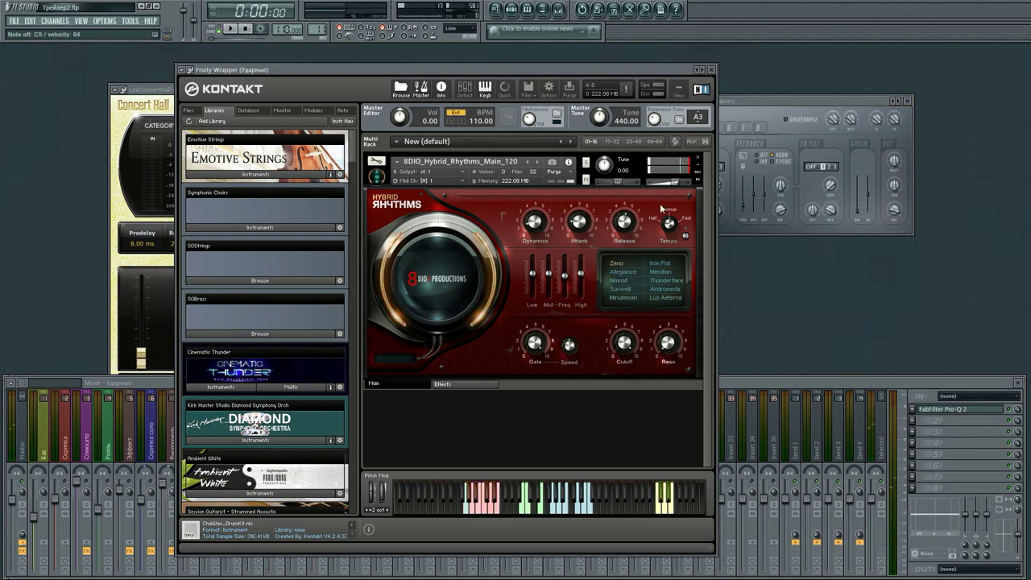
click(710, 70)
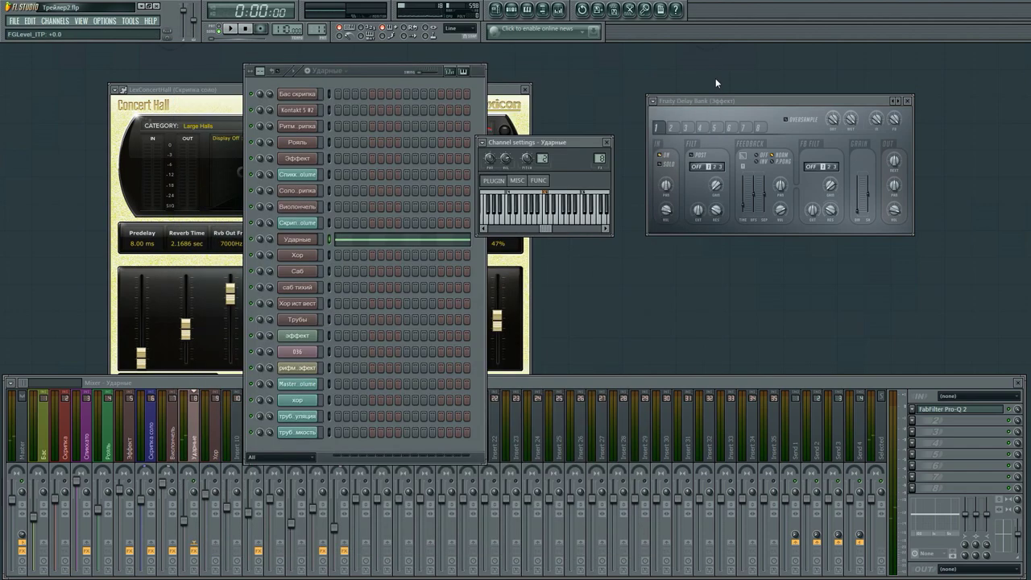
click(607, 142)
drag(748, 103, 704, 79)
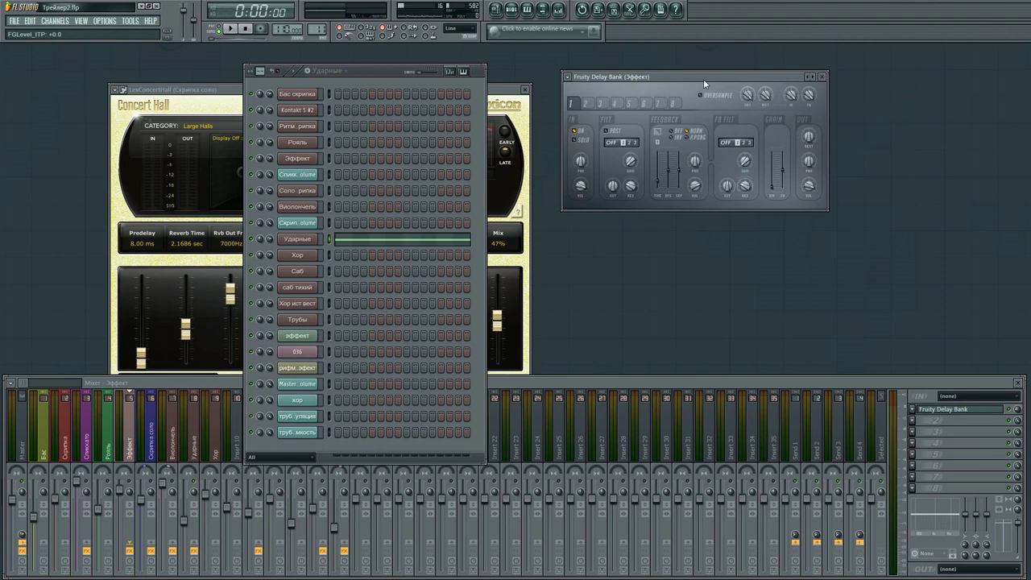
click(823, 78)
click(991, 390)
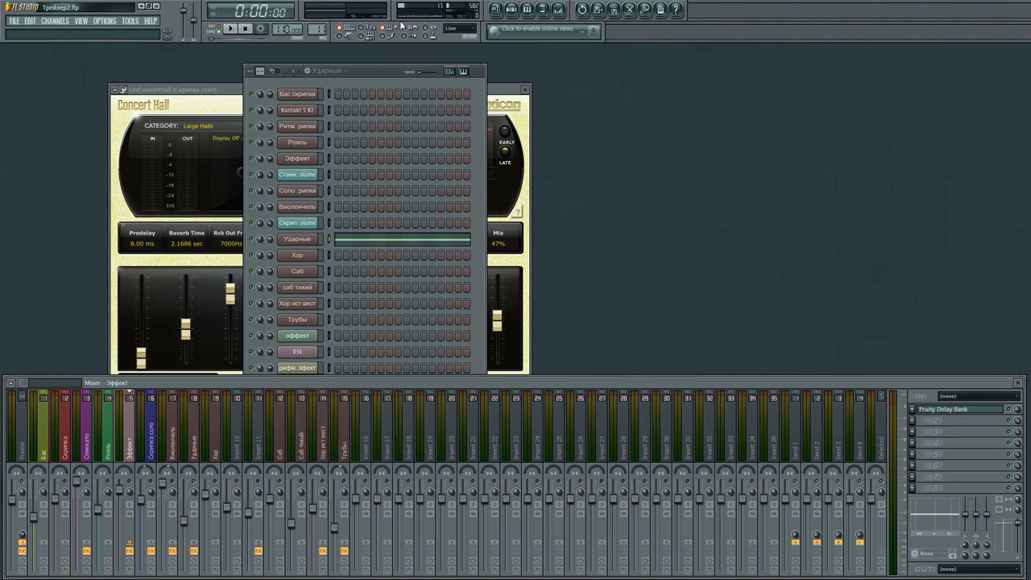
Open the playlist and unmute the Хор дети part on Track 11.
click(496, 10)
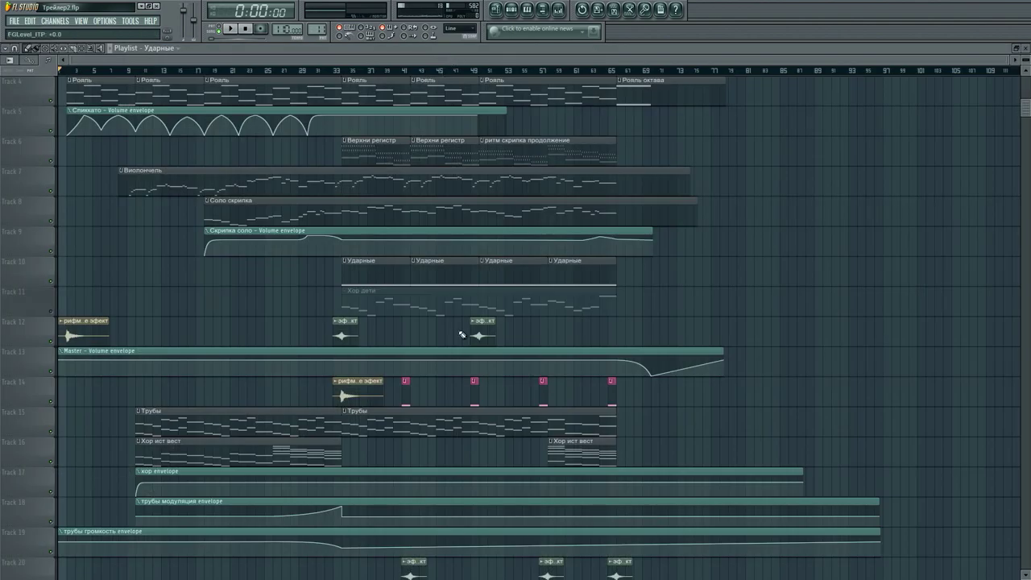
scroll(460, 334, down, 10)
scroll(460, 333, up, 10)
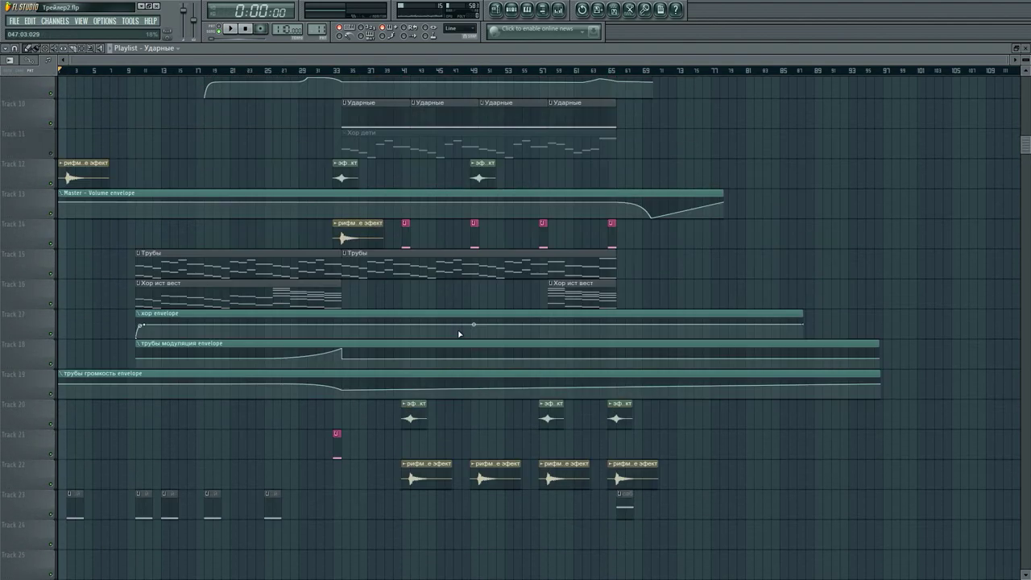
click(53, 311)
Examine how the Хор дети clip lines up with the effect, drum and string clips across the arrangement.
scroll(594, 198, down, 7)
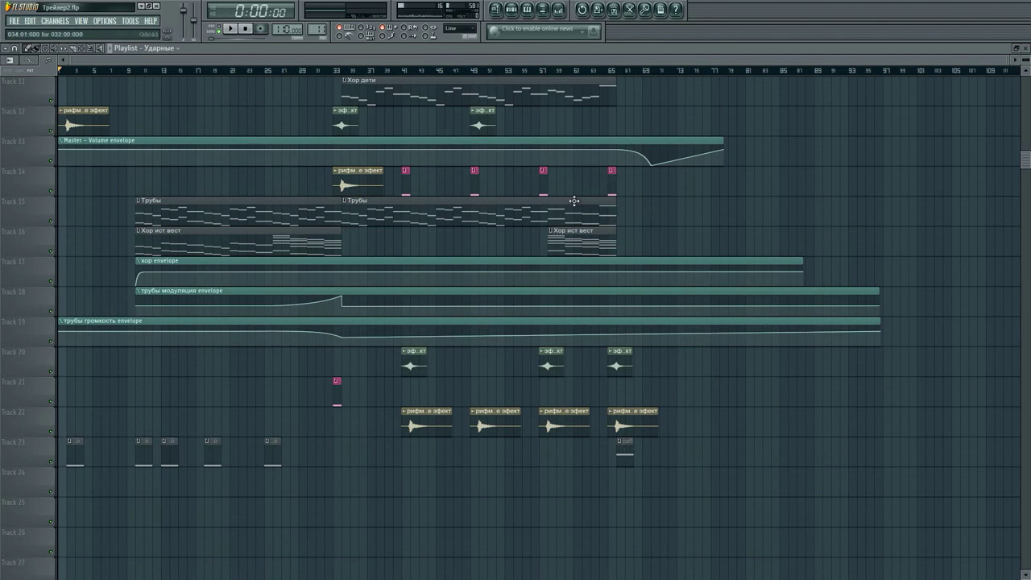
scroll(406, 74, up, 5)
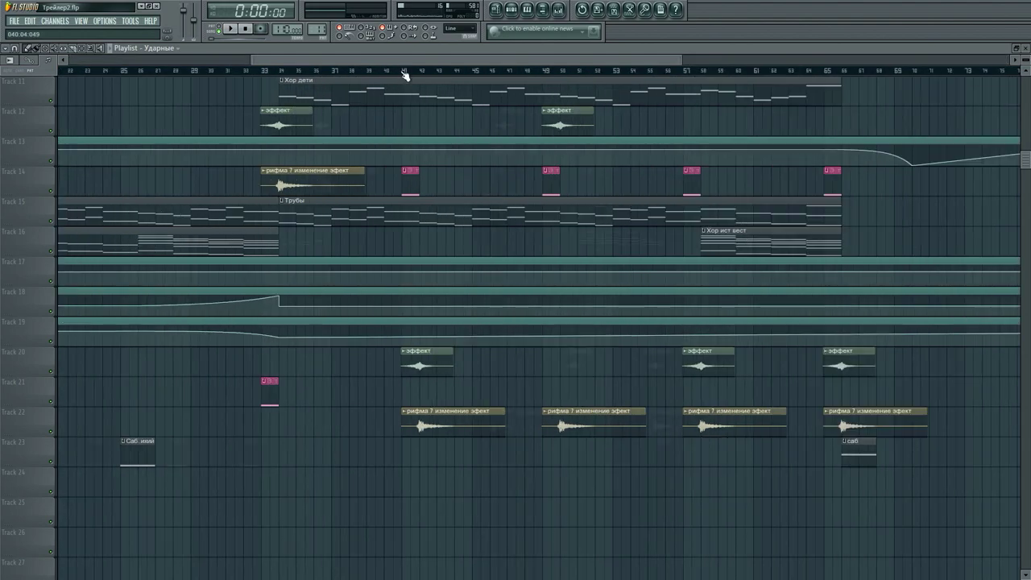
scroll(405, 78, down, 5)
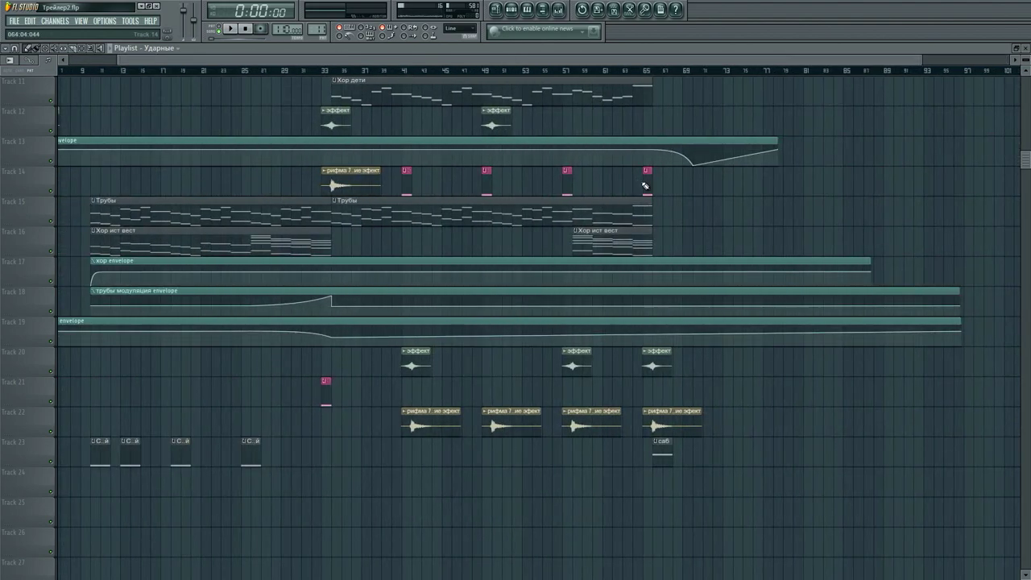
scroll(645, 186, up, 5)
scroll(683, 170, down, 5)
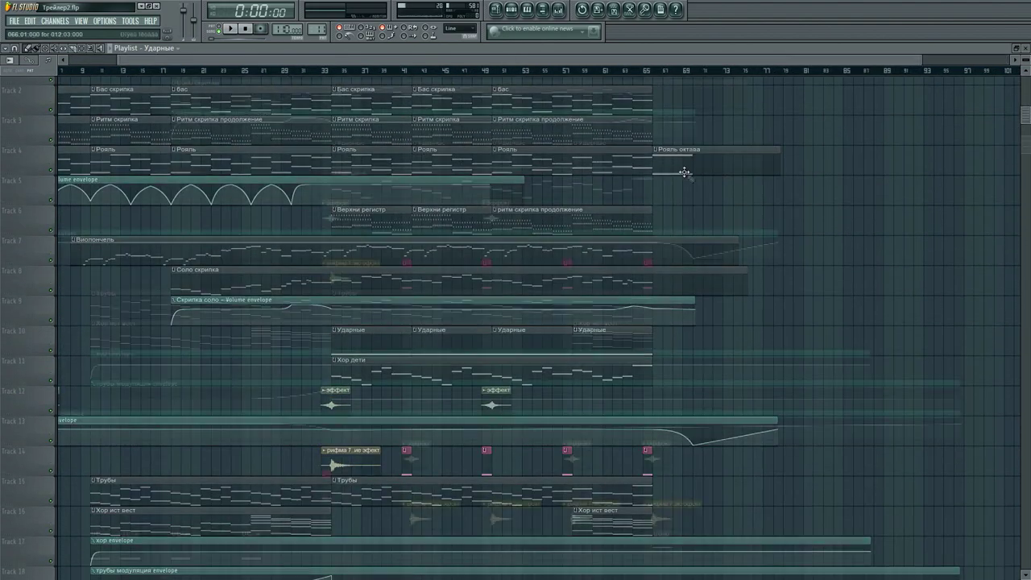
scroll(378, 228, up, 4)
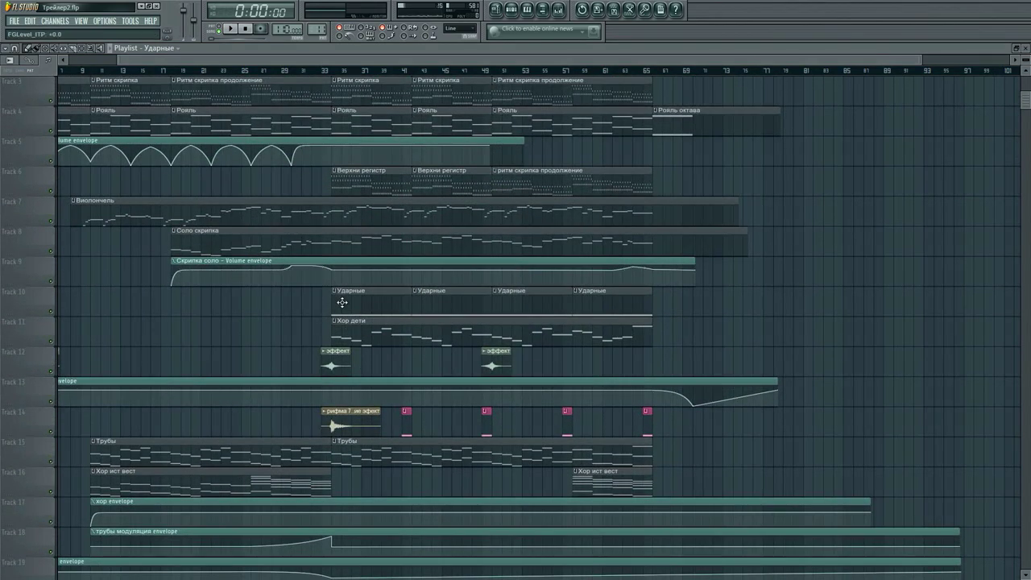
scroll(342, 302, down, 3)
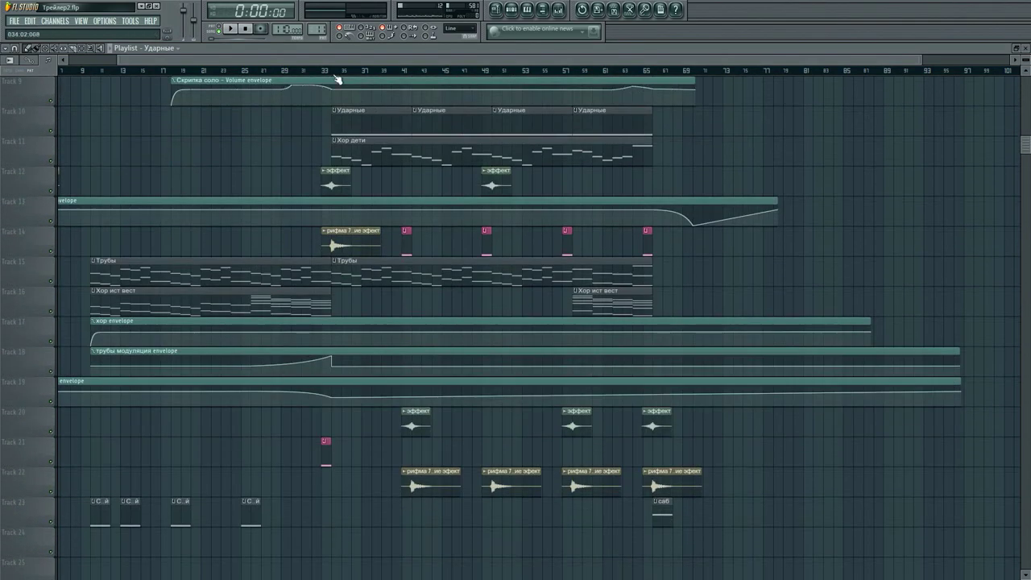
Play the song from the start of the Хор дети clip with the mixer open, and select the Хор mixer track.
click(331, 72)
scroll(323, 89, up, 3)
click(231, 29)
key(space)
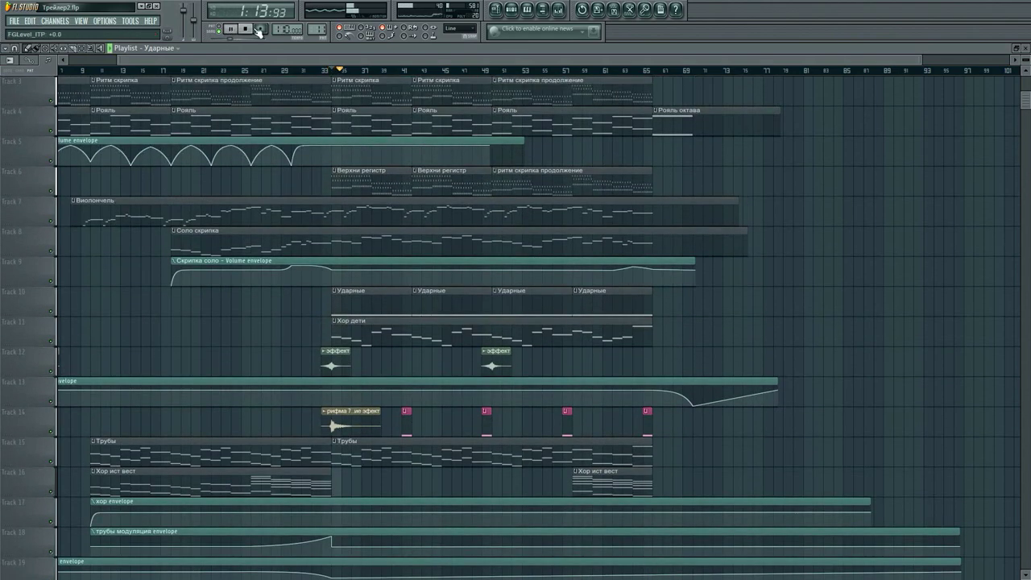
click(558, 9)
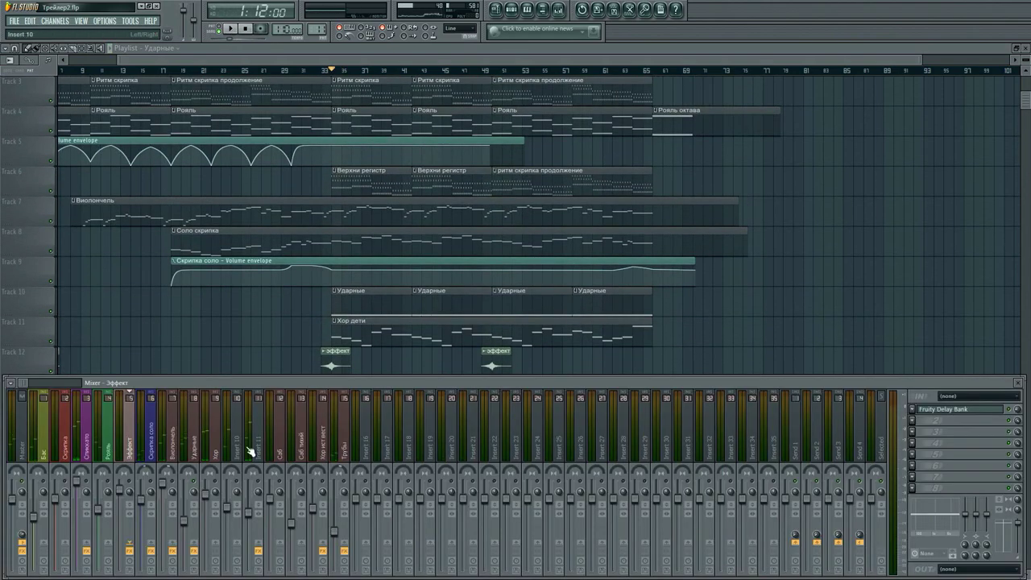
click(174, 435)
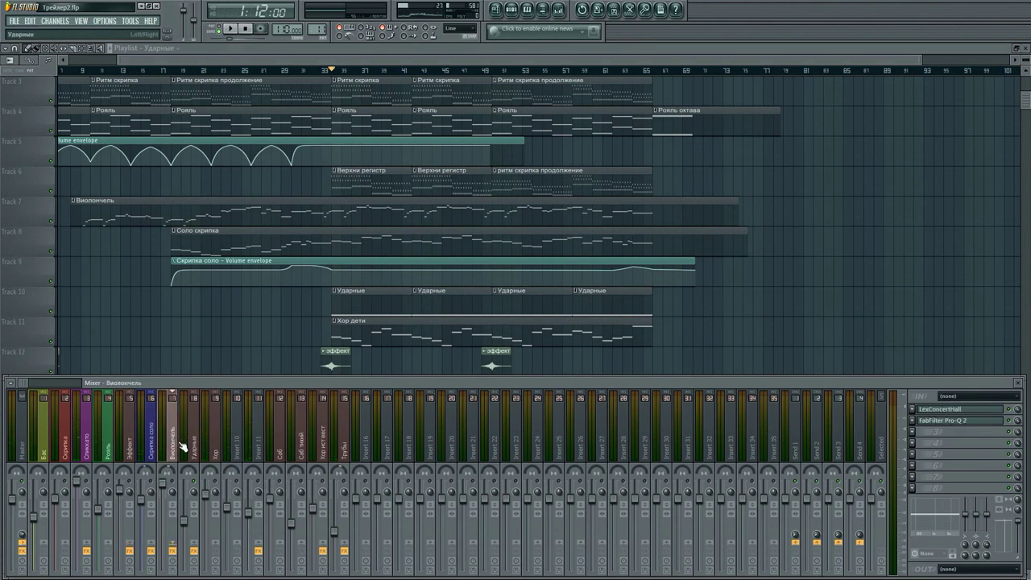
key(space)
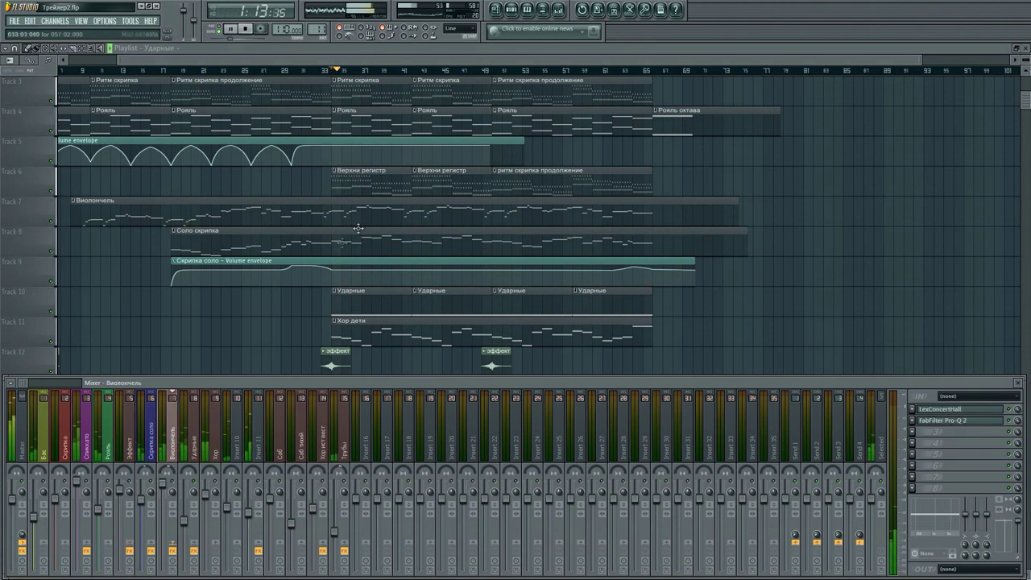
click(219, 443)
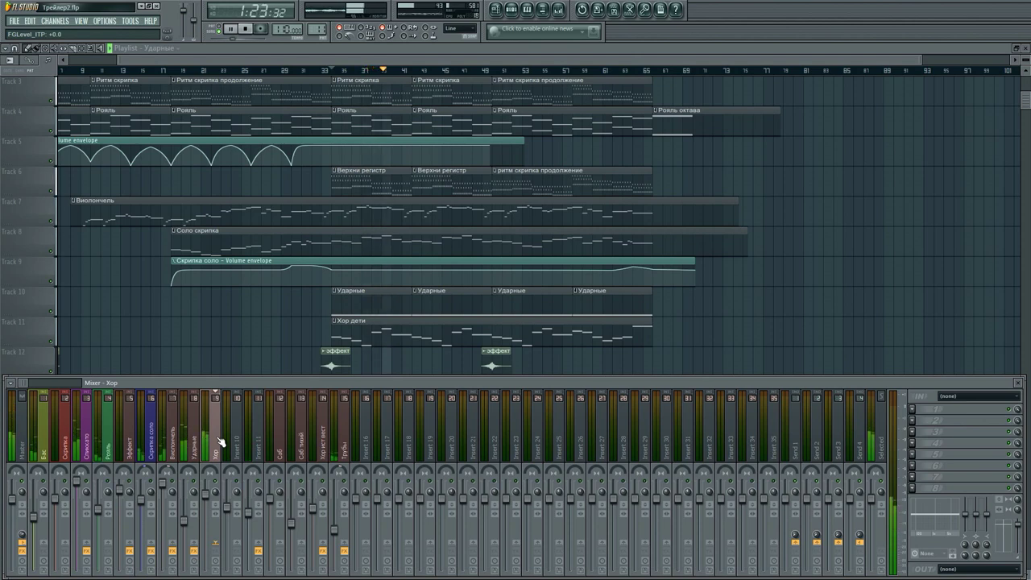
Inspect the Japanese Children's Choir patch and its browser entry in the Хор channel's Omnisphere during playback, and close the plugin.
key(F9)
key(F5)
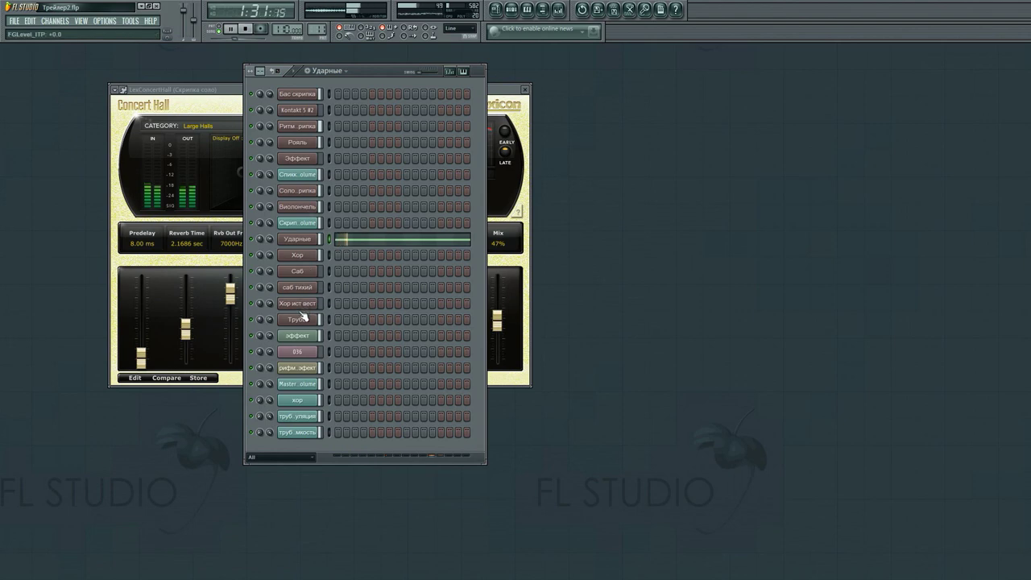
click(305, 260)
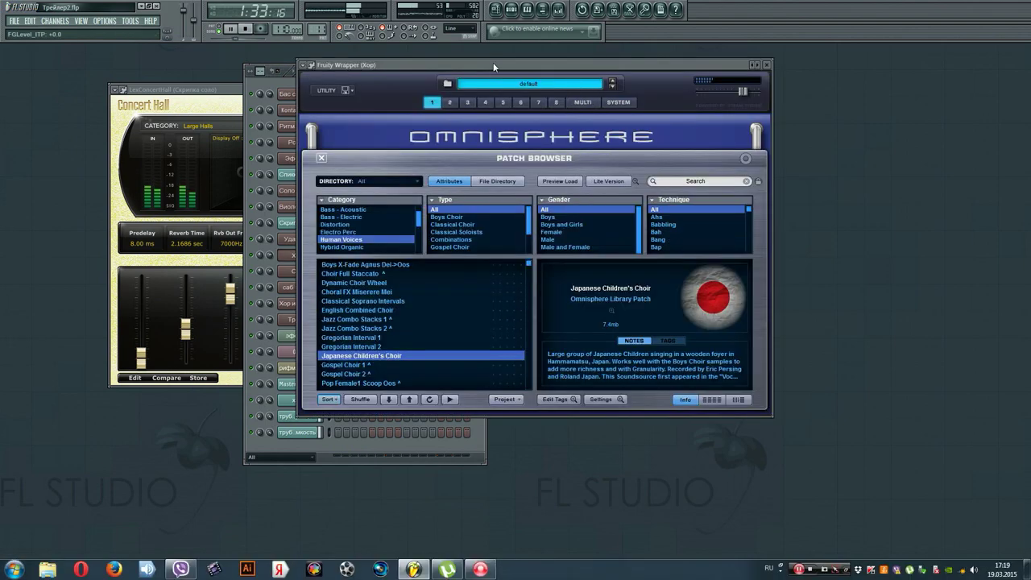
drag(493, 63, 539, 59)
click(368, 153)
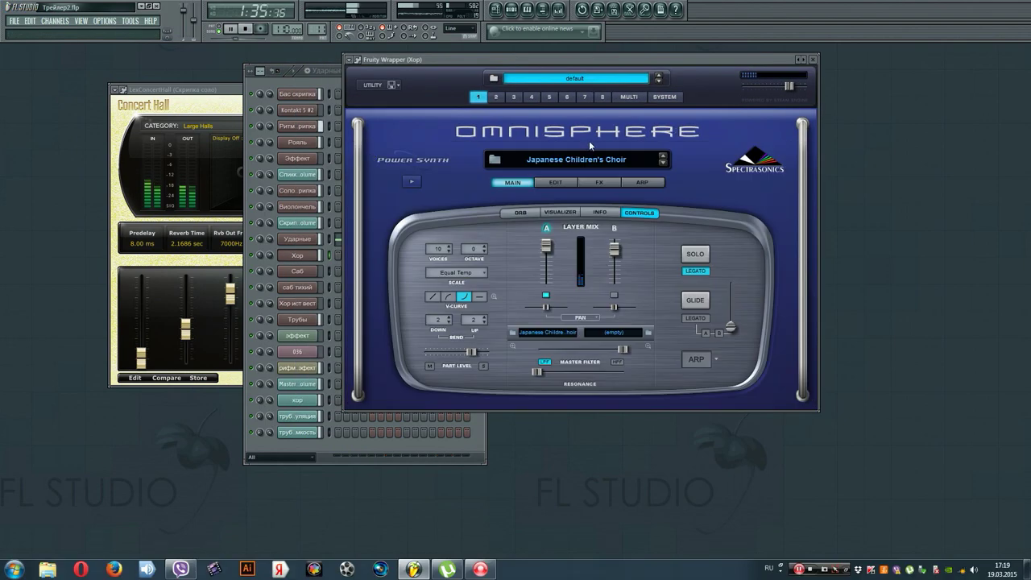
click(570, 160)
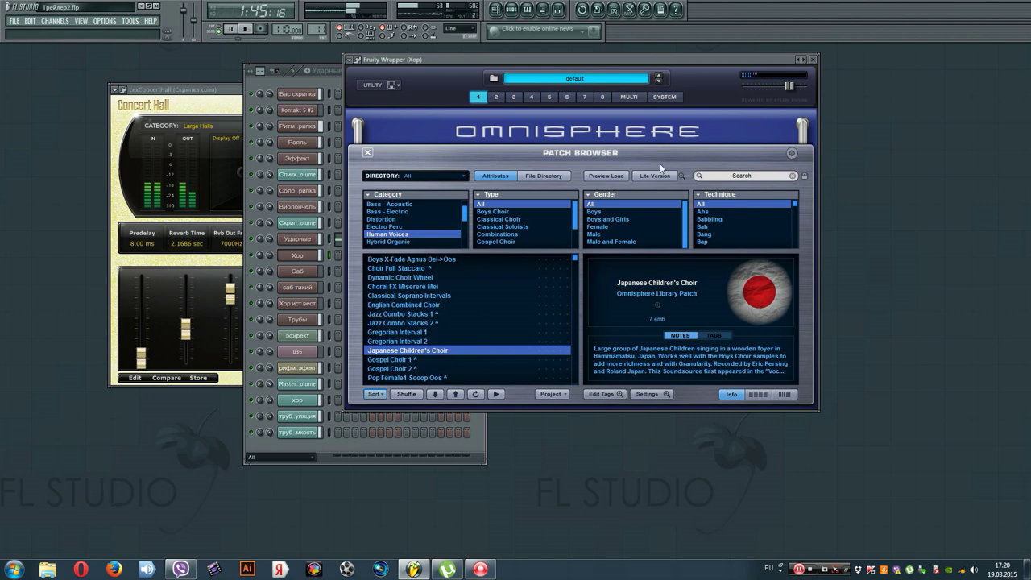
click(812, 58)
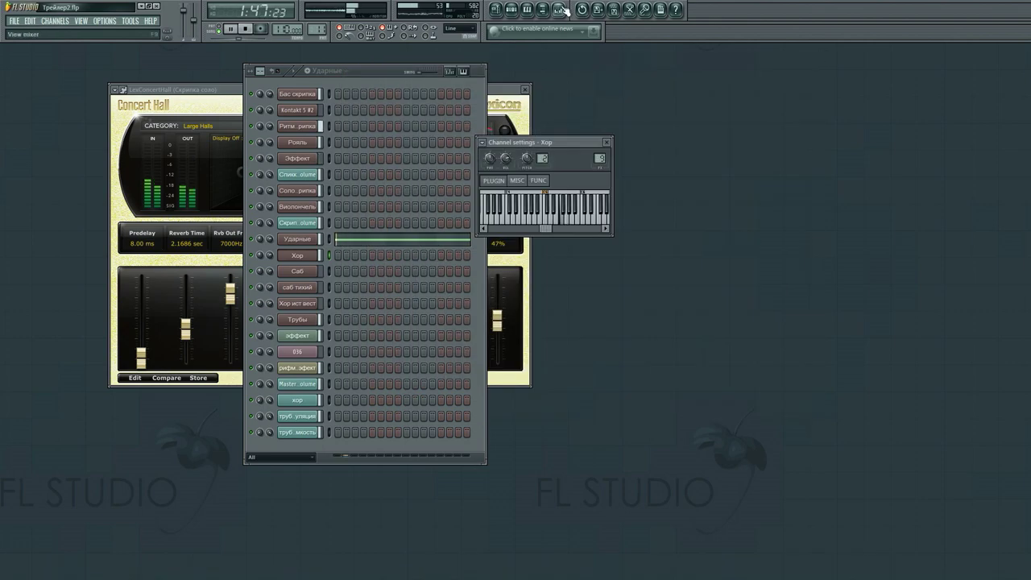
Reopen the playlist, review the parts playing alongside the Хор дети clip, and show the mixer again.
key(F5)
scroll(433, 78, down, 3)
scroll(436, 77, down, 1)
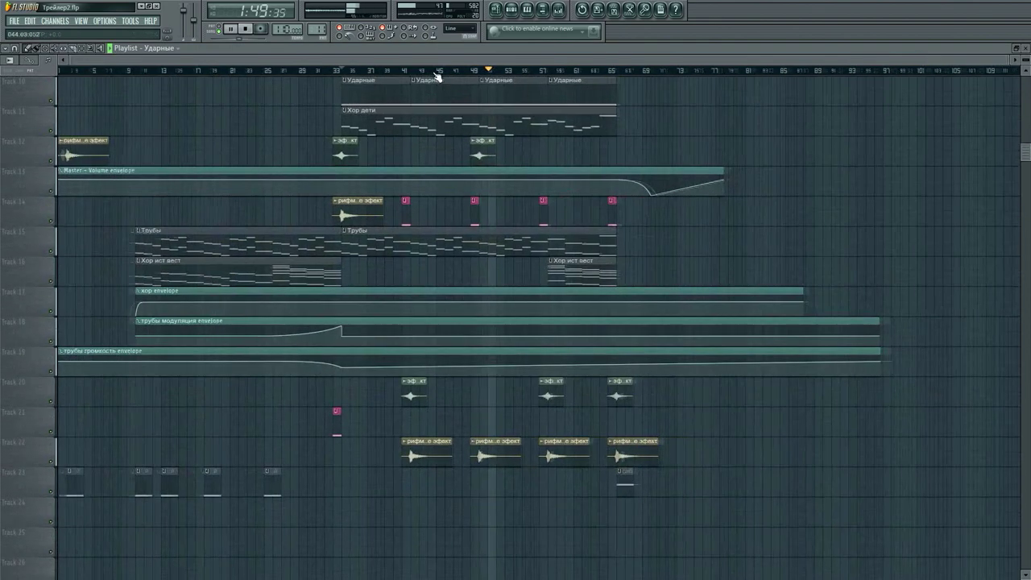
scroll(644, 147, up, 3)
scroll(635, 141, up, 1)
click(559, 10)
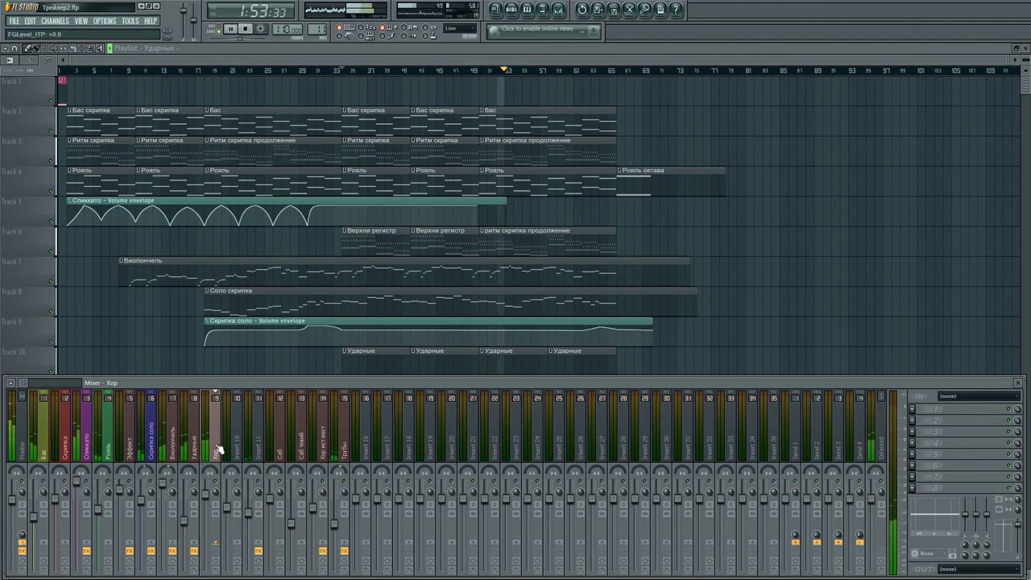
Examine the end of the arrangement around the final саб clip on Track 23 during playback, and close the playlist.
drag(330, 61, 457, 63)
scroll(509, 250, down, 12)
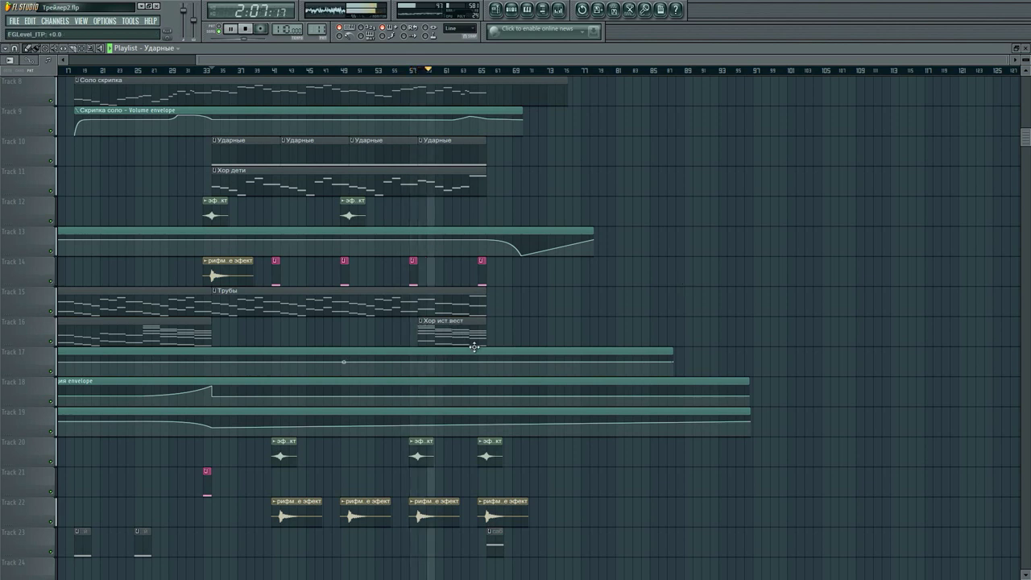
scroll(573, 287, down, 3)
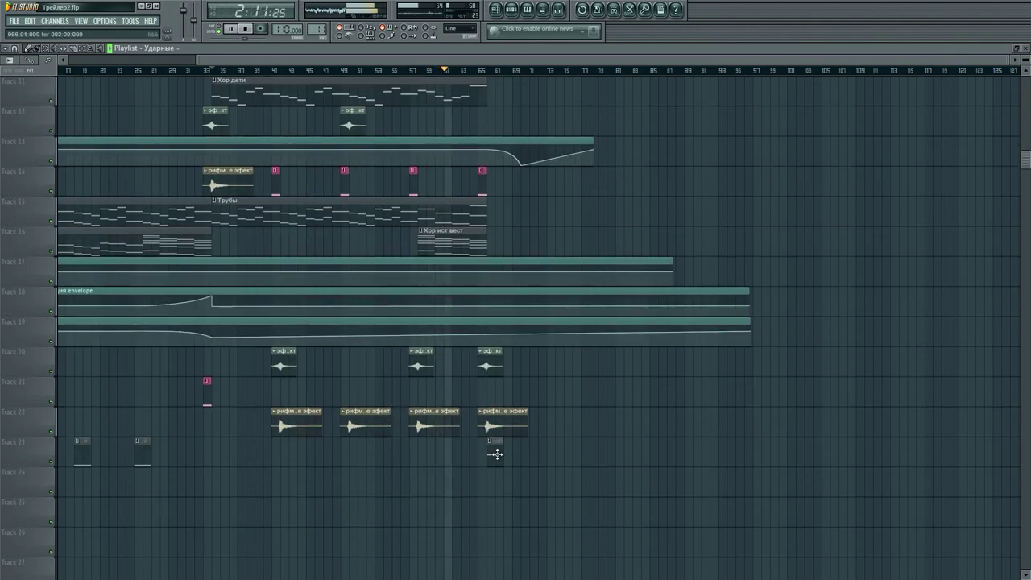
scroll(564, 475, up, 6)
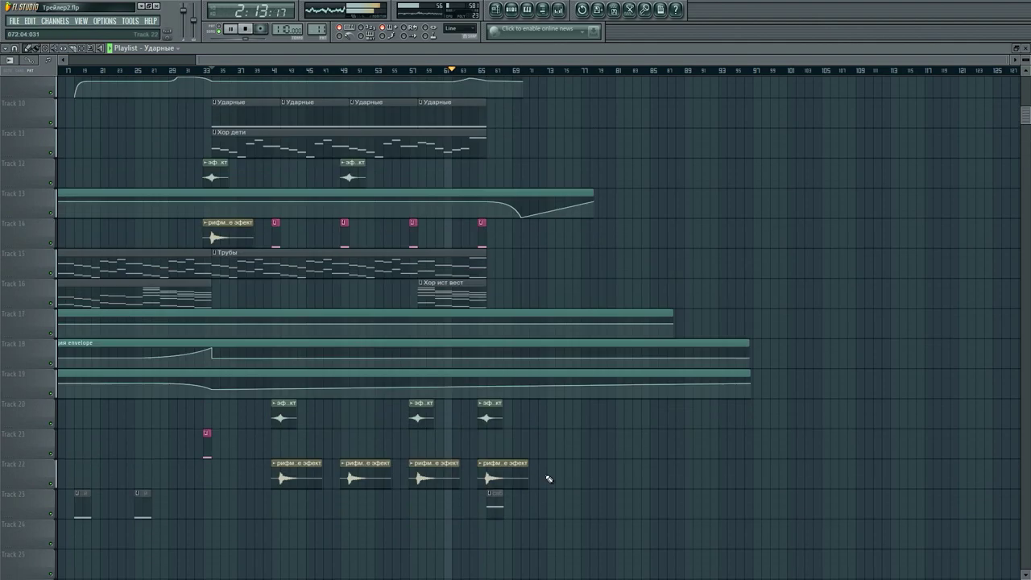
scroll(501, 72, up, 6)
scroll(603, 175, down, 13)
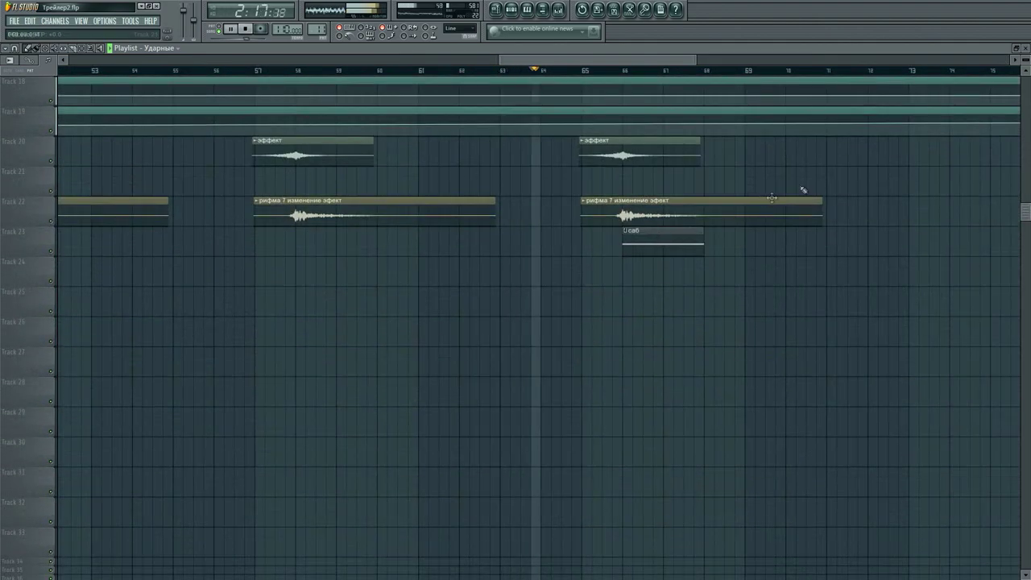
click(1026, 48)
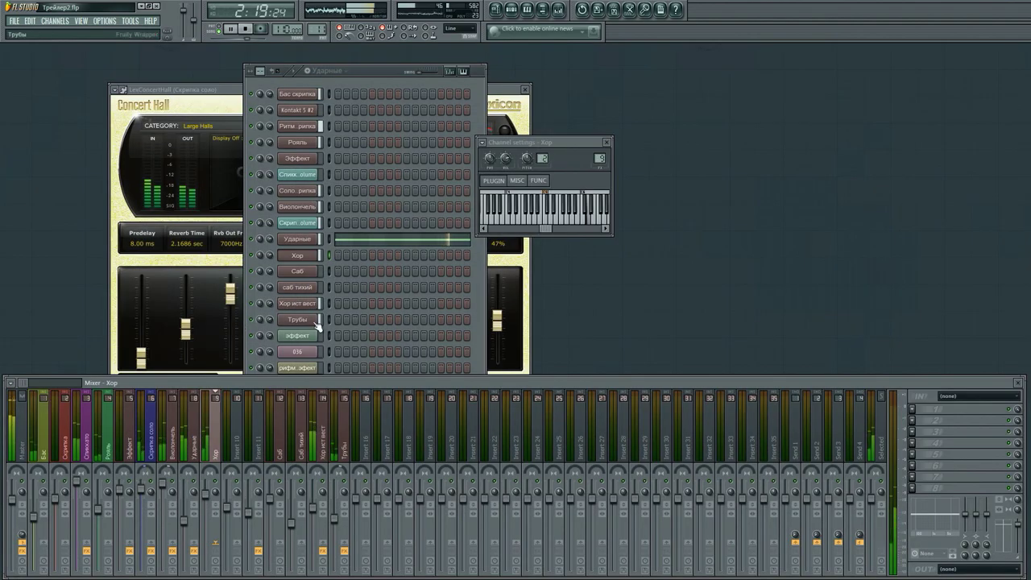
Open the Саб channel's Omnisphere with the Supersub Bass Drop patch, and play the саб pattern on its own.
click(302, 272)
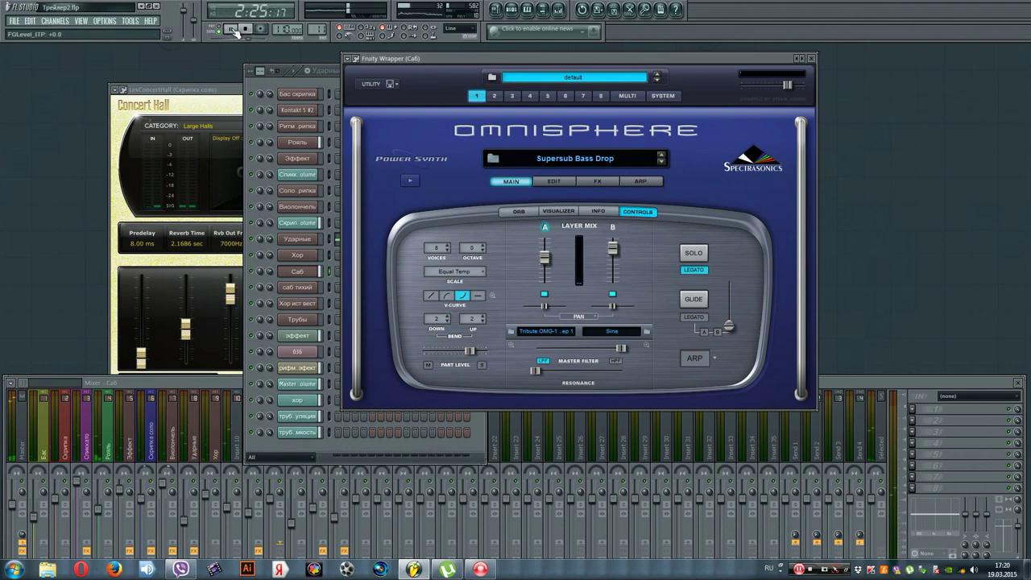
click(288, 76)
drag(355, 72, 318, 29)
click(231, 28)
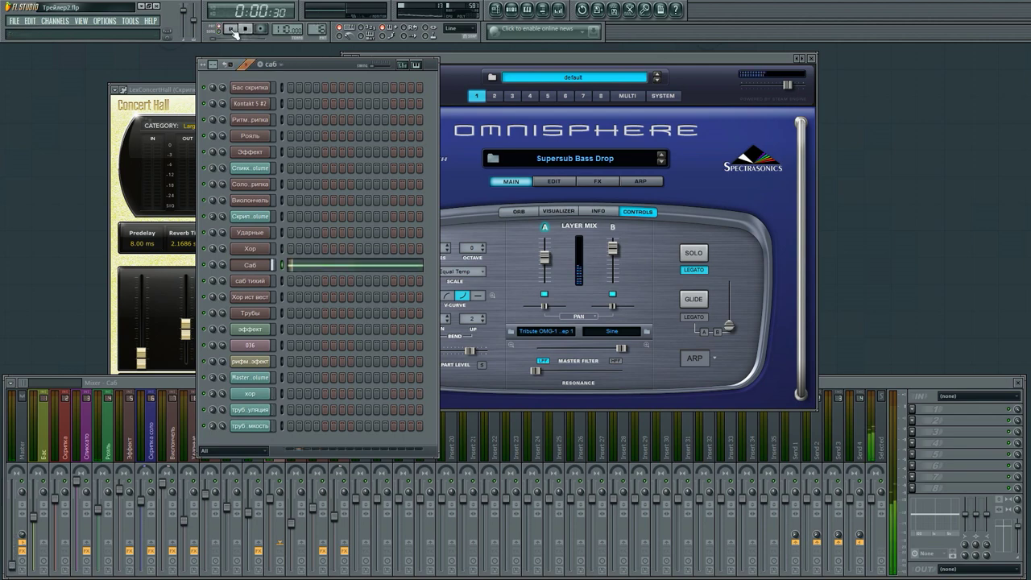
Play the song from about bar 65 into the final саб clip, close the playlist, and bring the mixer forward.
click(495, 12)
scroll(576, 72, down, 1)
scroll(576, 72, down, 6)
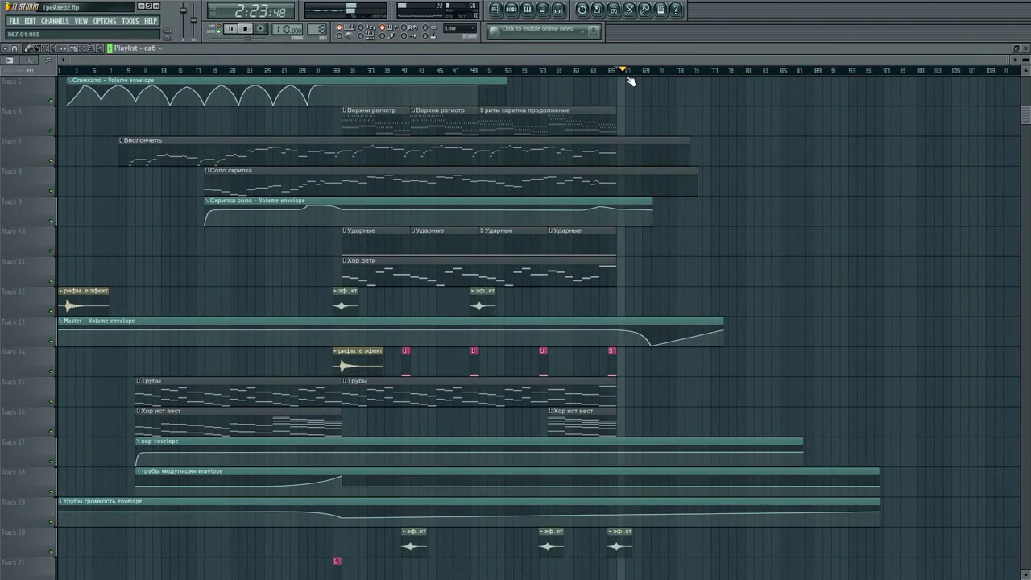
scroll(747, 276, down, 1)
scroll(747, 276, down, 2)
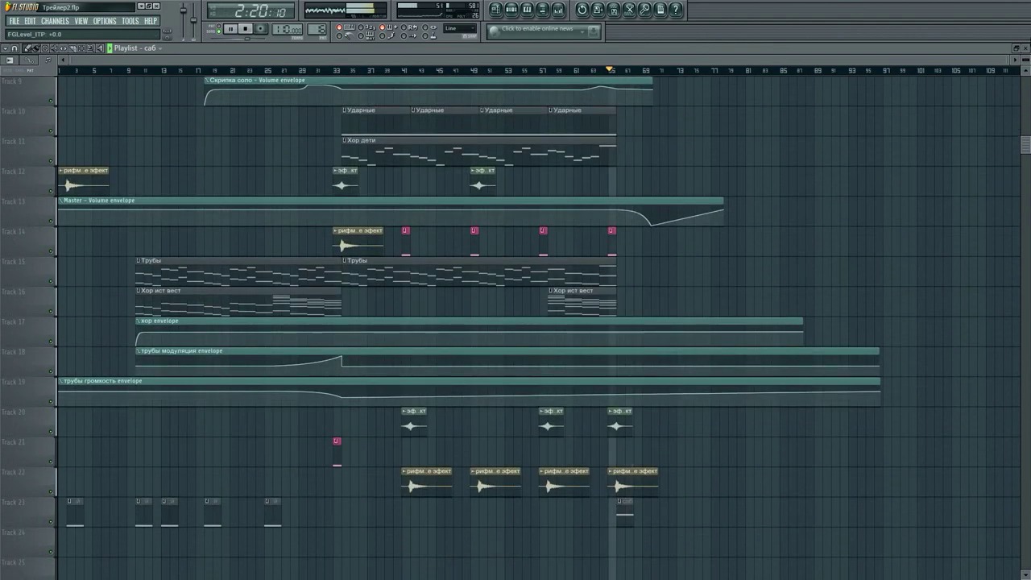
click(1025, 49)
click(489, 455)
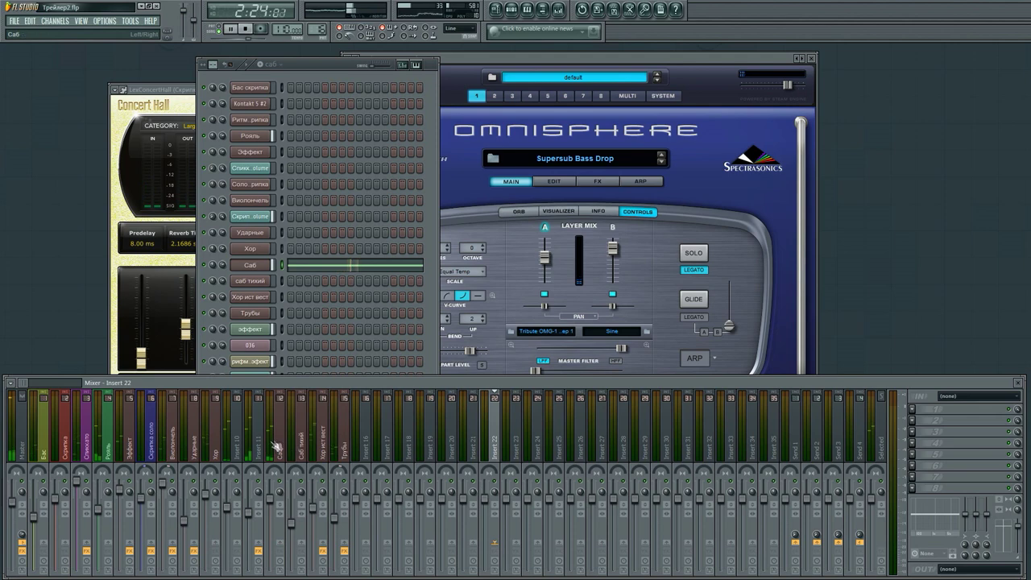
Check the Саб track in the mixer, stop playback, and search Omnisphere's patch browser for "sub bass".
click(277, 446)
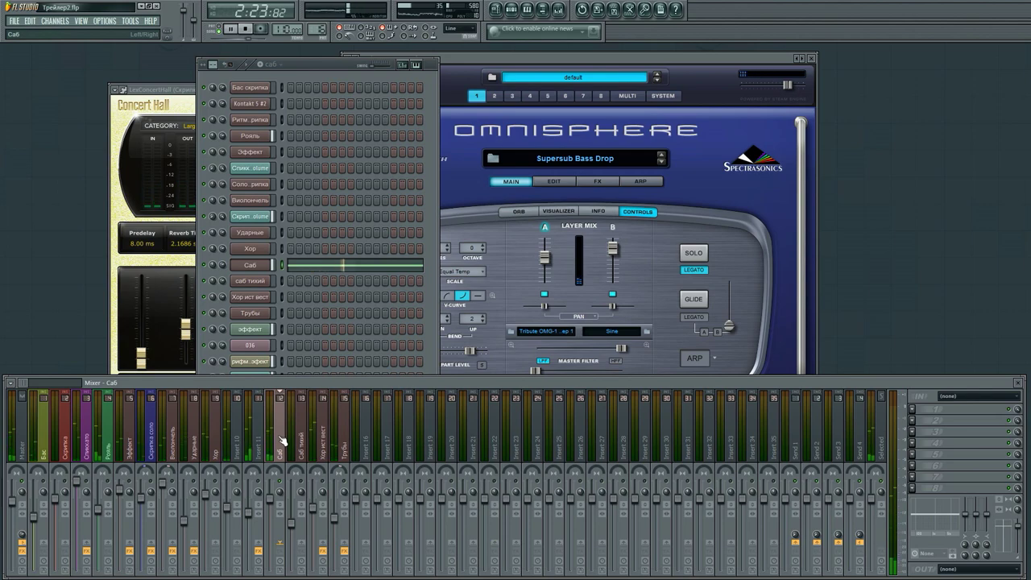
key(space)
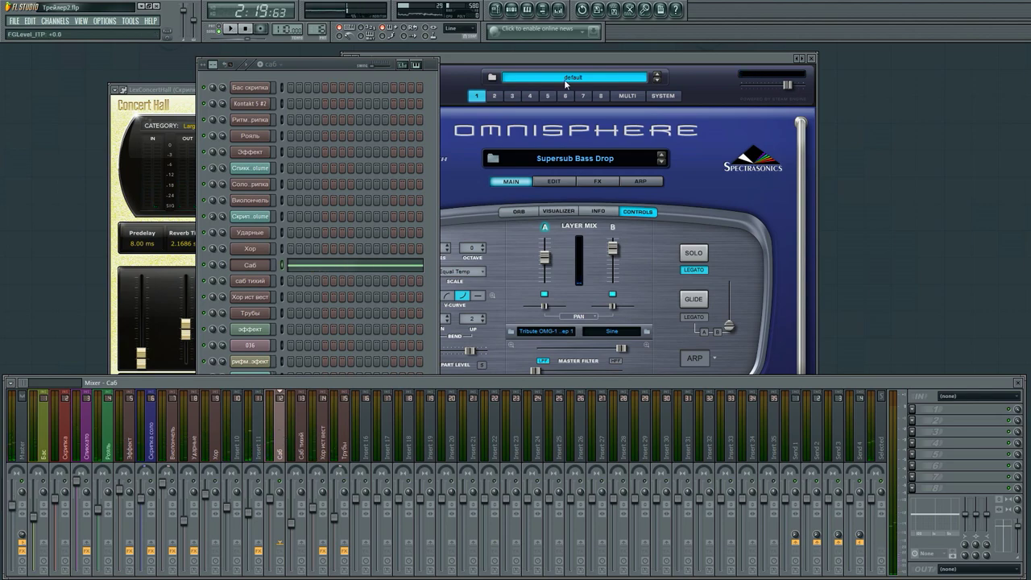
drag(562, 58, 532, 47)
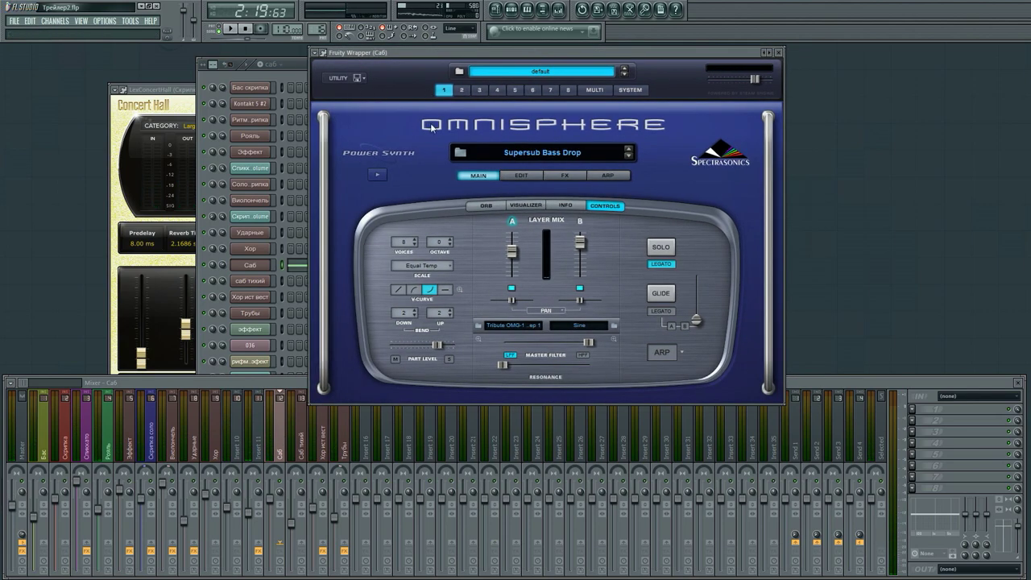
click(461, 152)
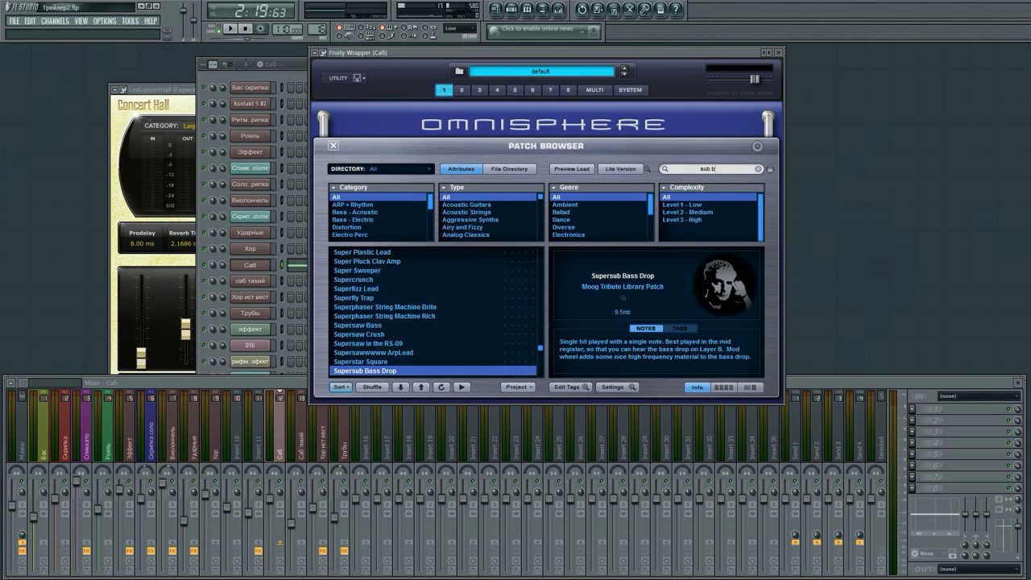
key(Return)
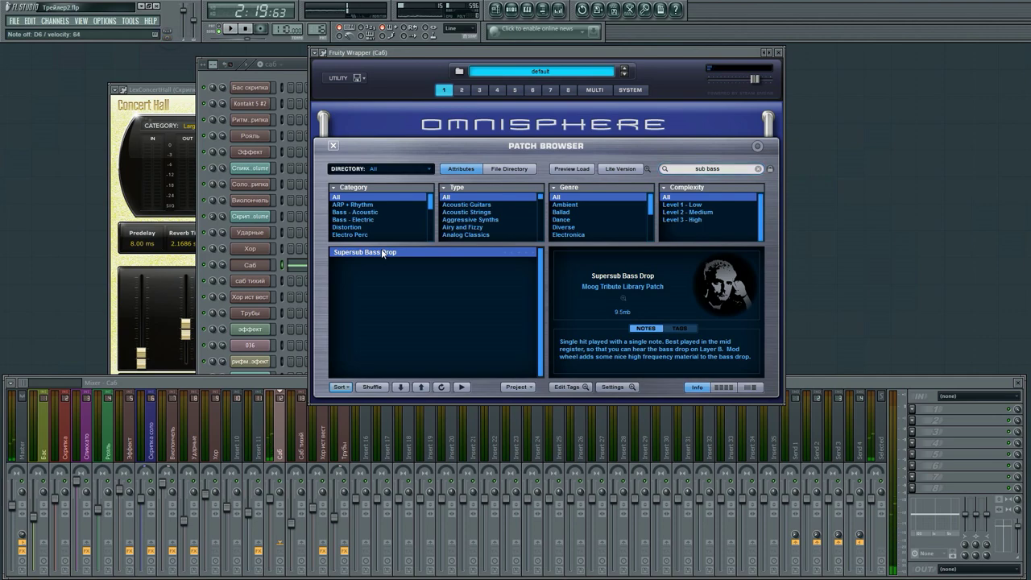
click(778, 53)
Reopen the playlist and examine how the parts are laid out from Track 1 down to the саб clips on Track 23.
click(496, 9)
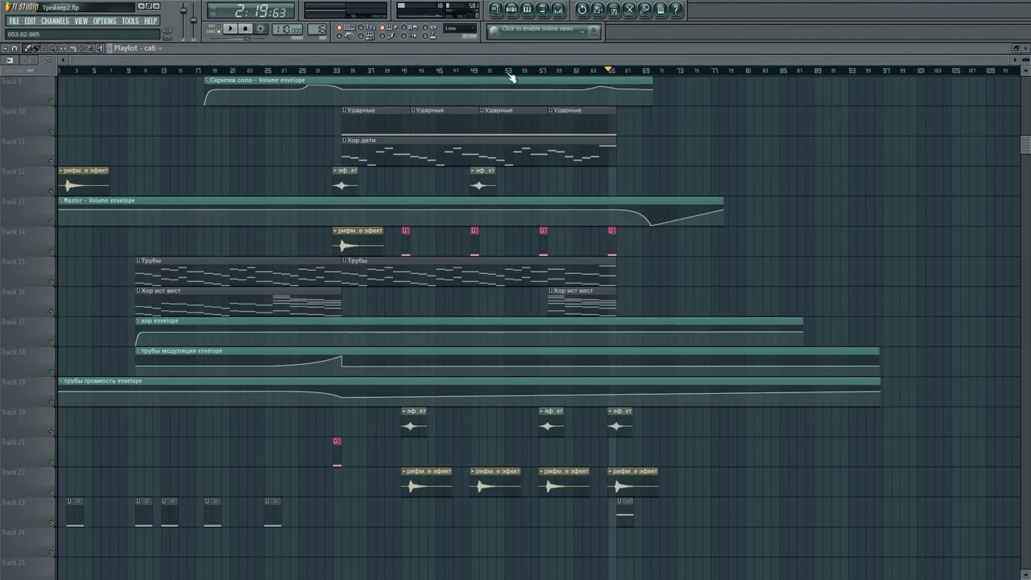
scroll(460, 193, up, 8)
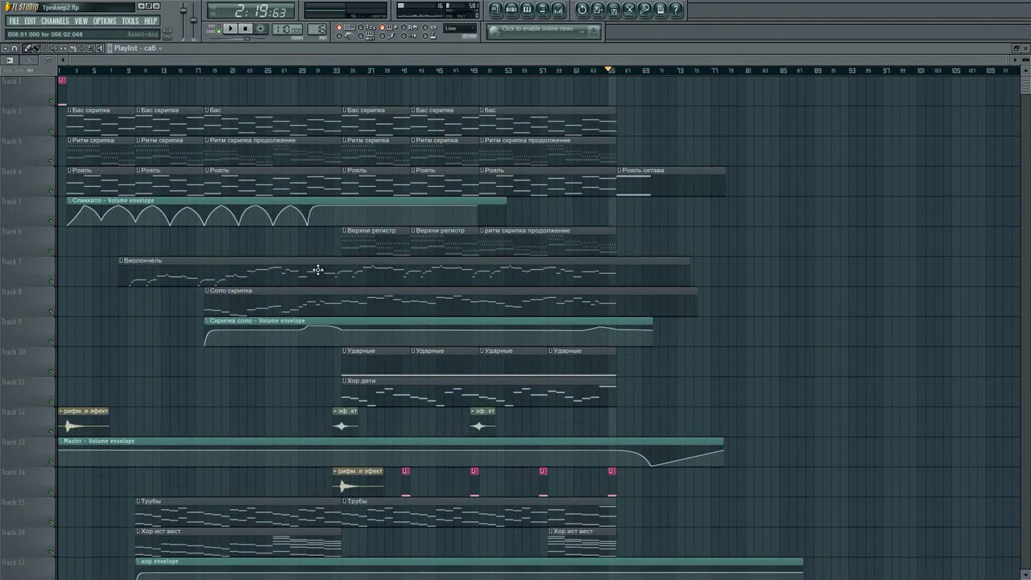
scroll(318, 298, down, 5)
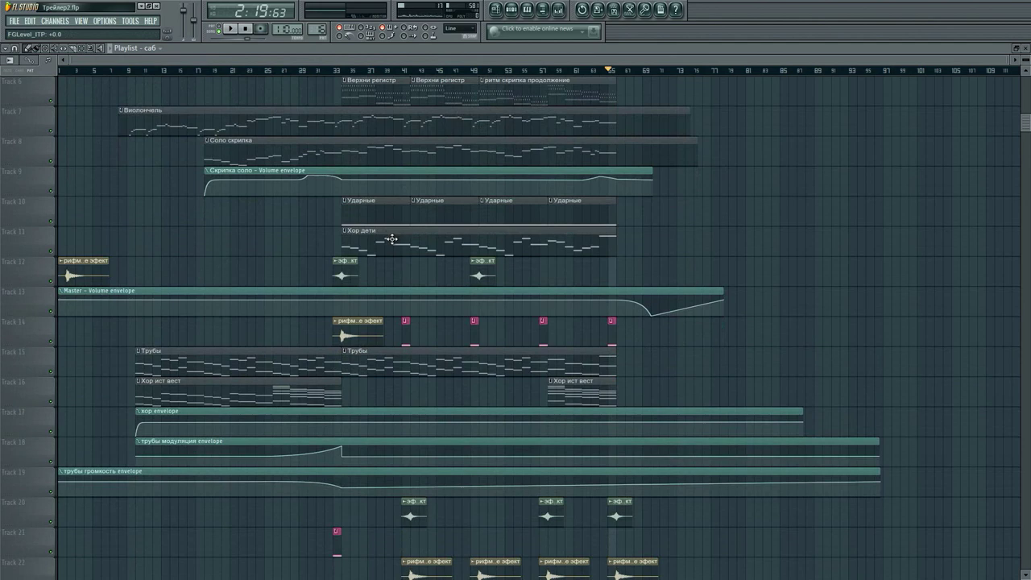
scroll(286, 395, down, 3)
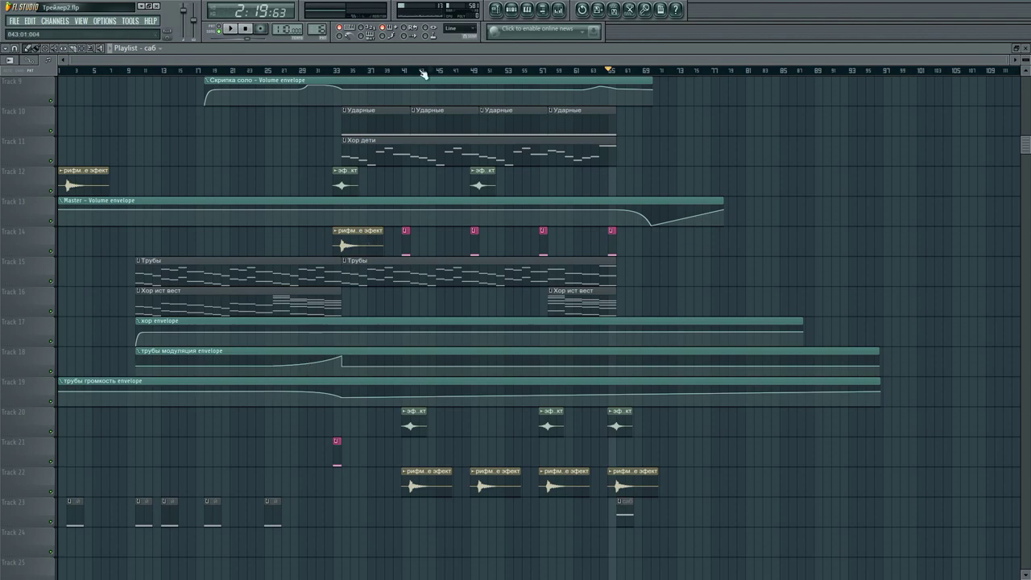
scroll(848, 271, up, 8)
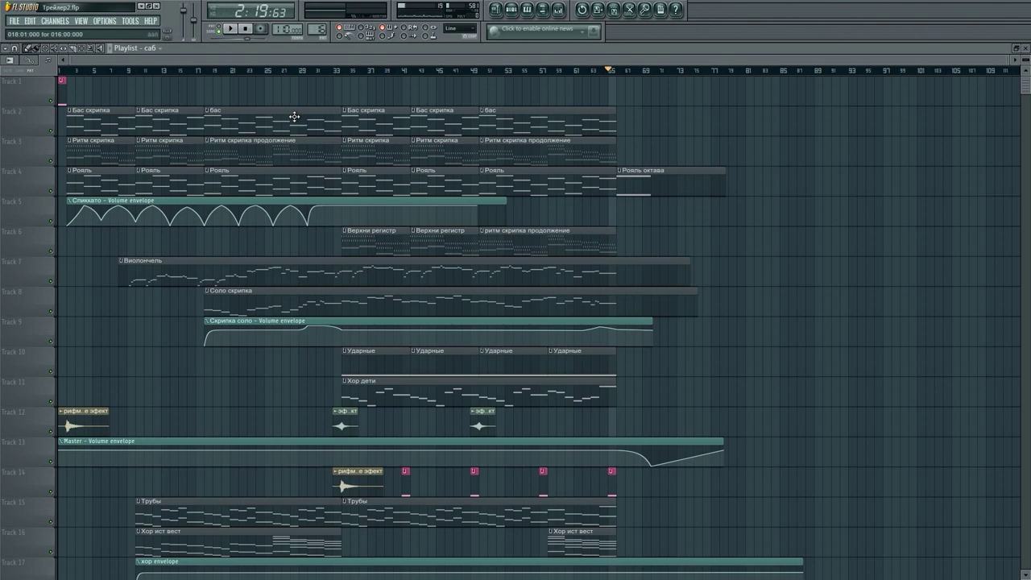
scroll(259, 72, up, 3)
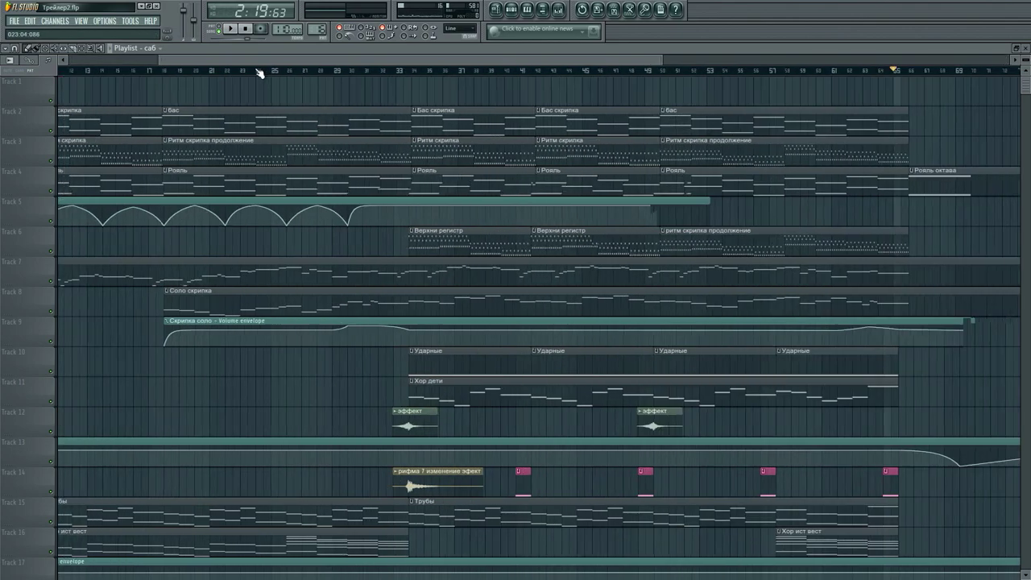
drag(261, 62, 138, 63)
scroll(296, 74, down, 3)
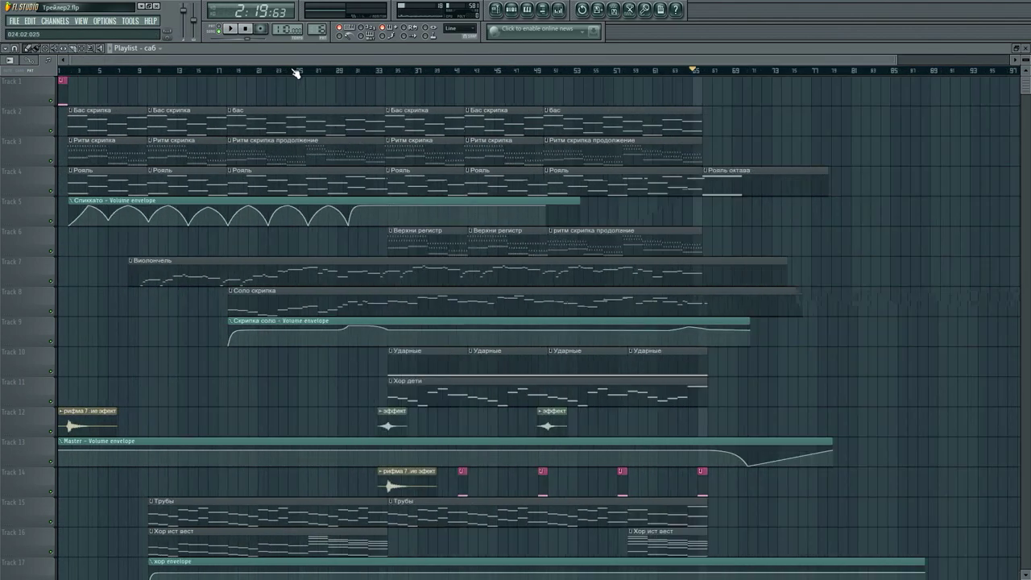
scroll(647, 256, down, 4)
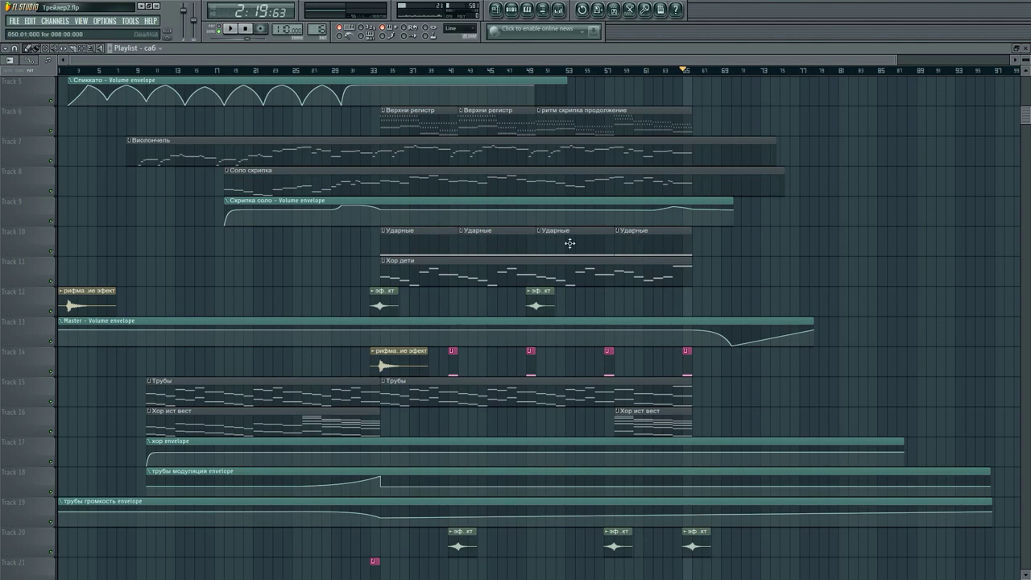
scroll(592, 251, down, 4)
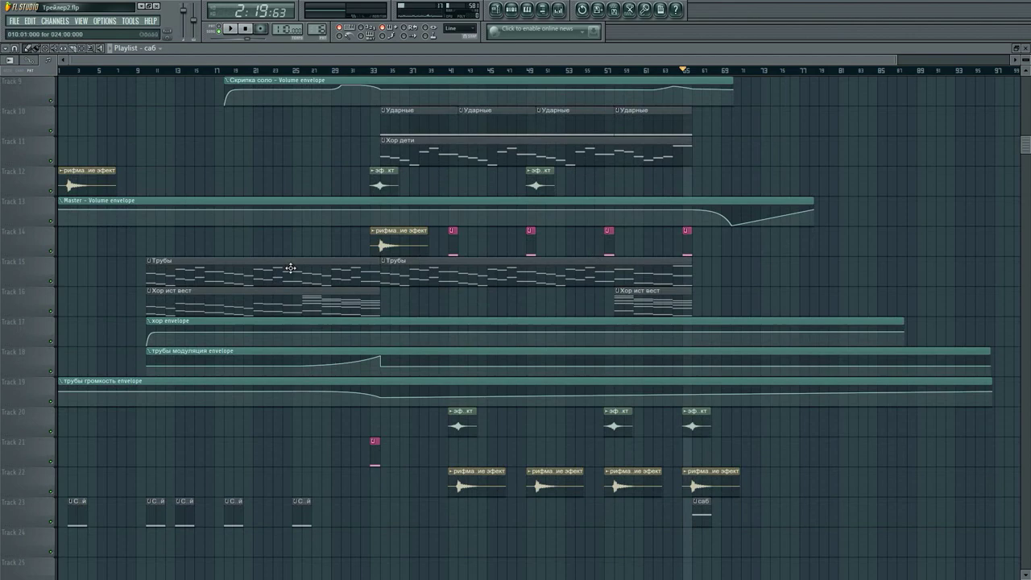
Play the song from the beginning and examine the opening parts across the playlist tracks.
scroll(281, 265, up, 8)
click(245, 29)
click(233, 30)
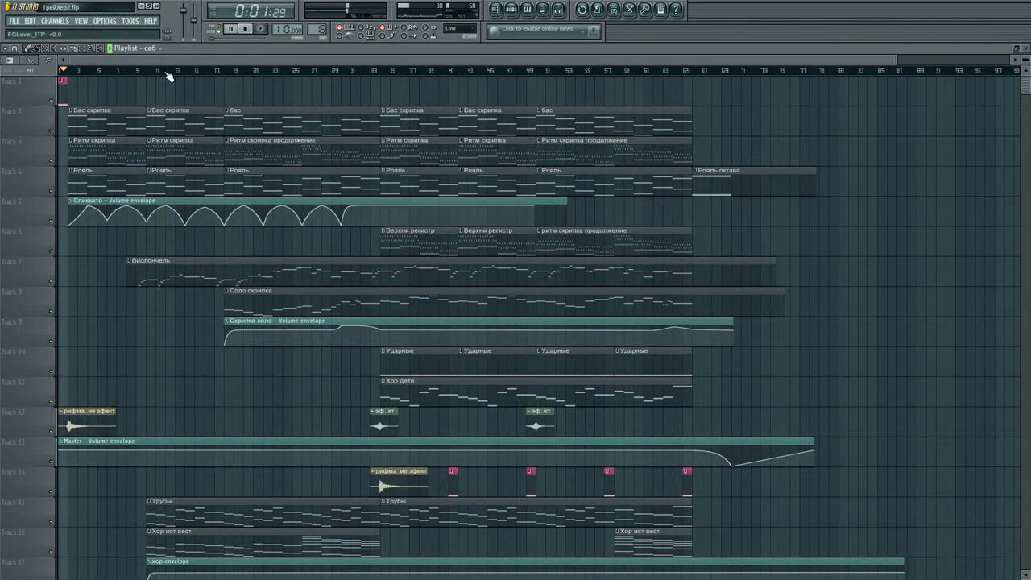
scroll(117, 69, up, 3)
scroll(179, 93, down, 5)
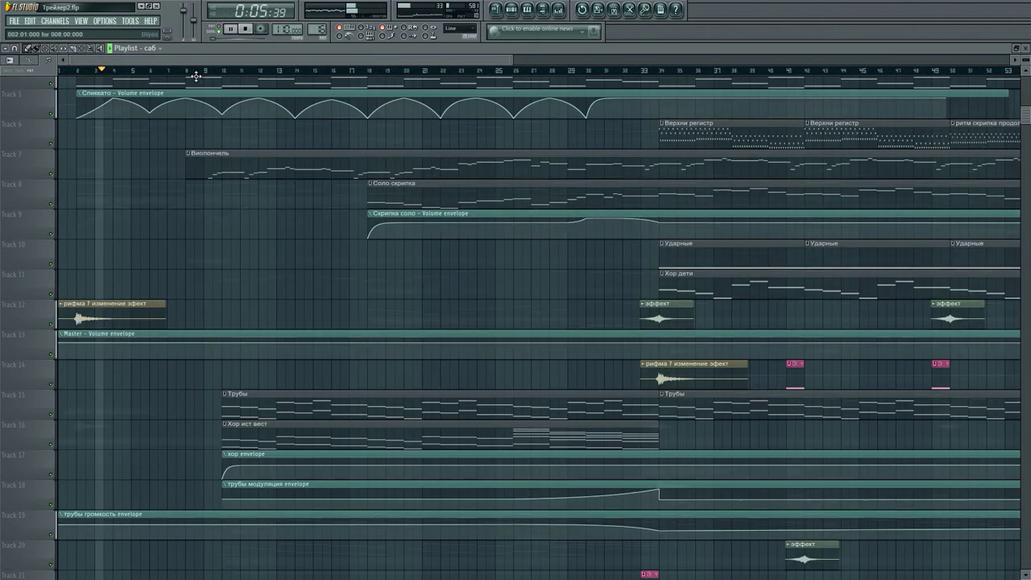
scroll(202, 76, down, 3)
scroll(480, 422, up, 5)
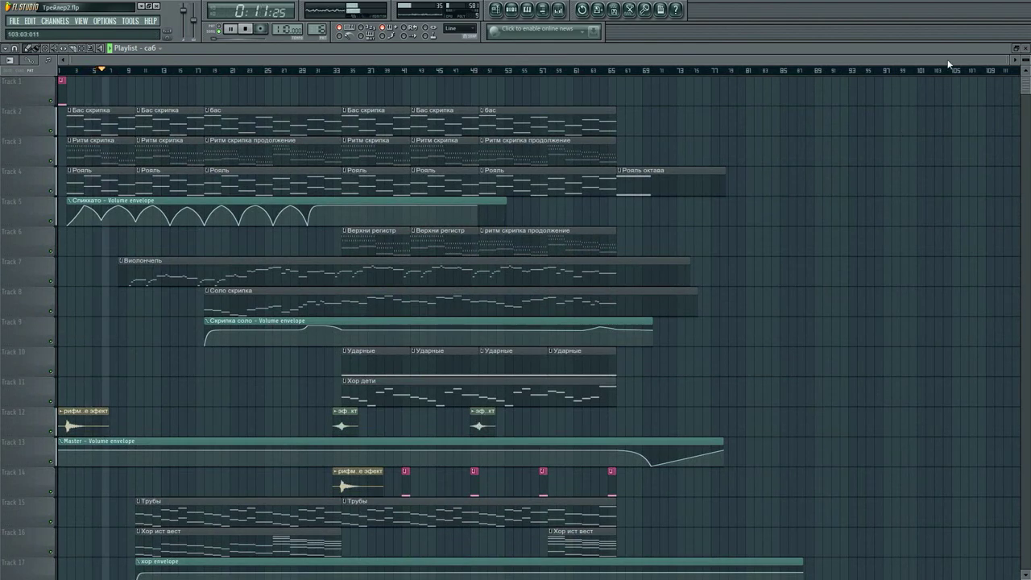
Close the playlist, the Саб channel settings and the Lexicon Concert Hall window, and reposition the channel rack over the empty workspace.
click(1025, 48)
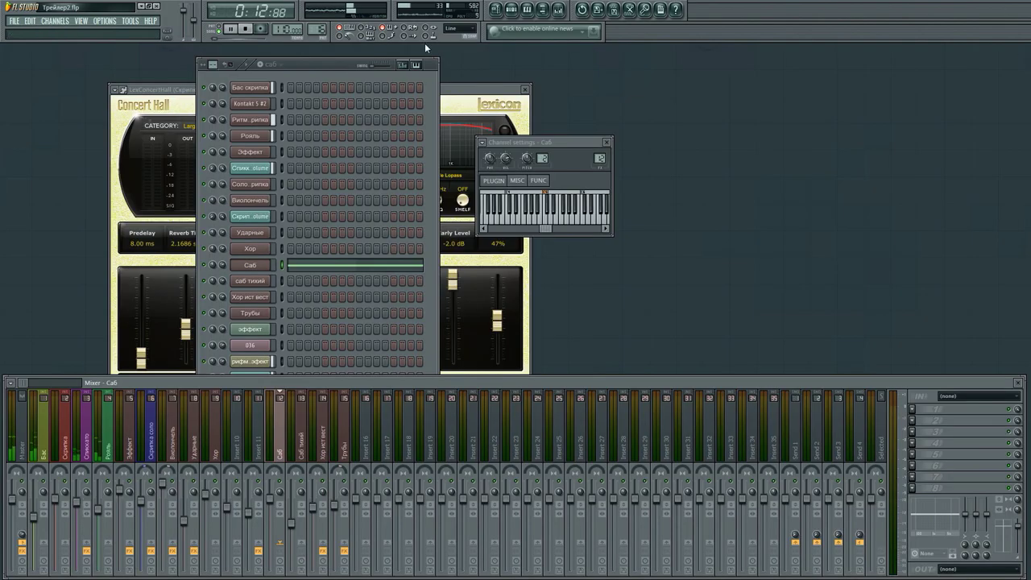
click(607, 142)
click(525, 88)
click(352, 66)
drag(352, 67, 316, 67)
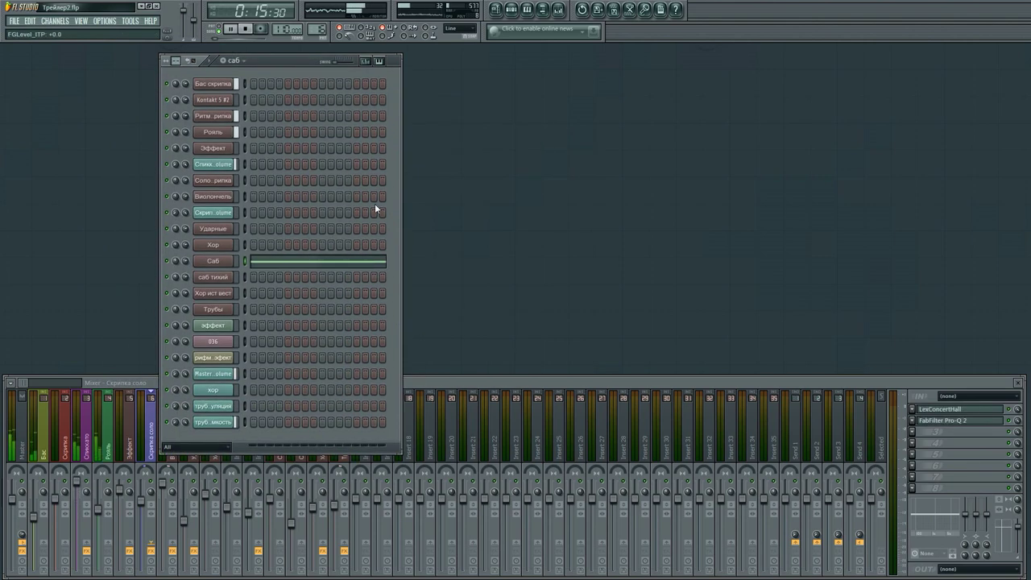
Open the Бас скрипка channel's Kontakt with Emotive Strings, move its window beside the channel rack, and show the phrase list.
click(213, 87)
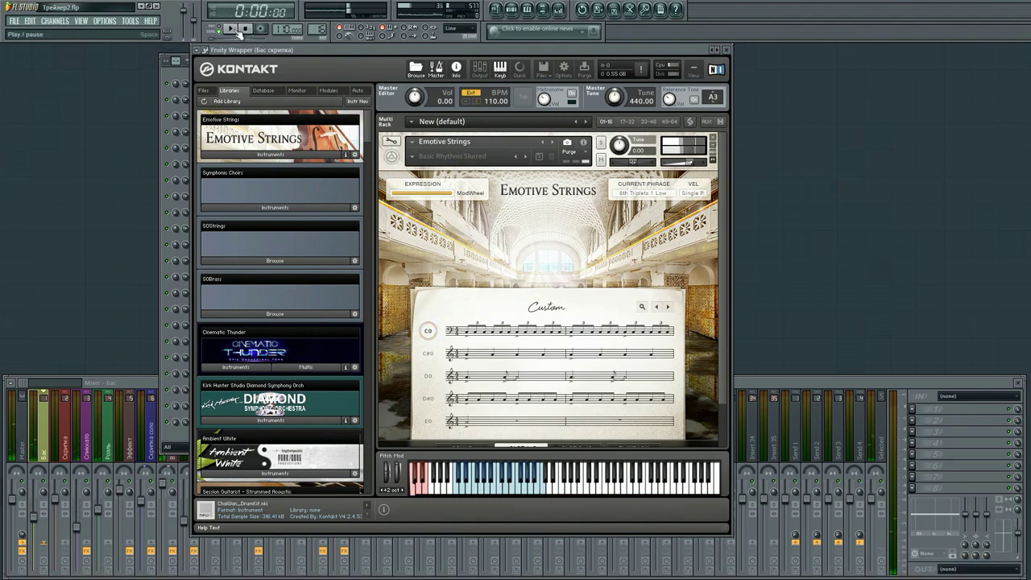
drag(450, 50, 666, 42)
click(668, 314)
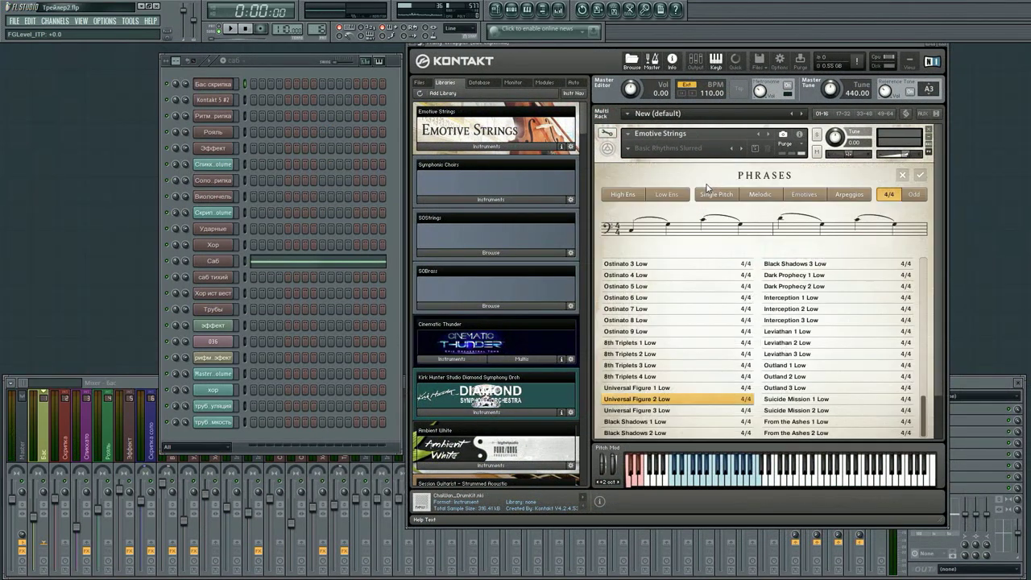
Audition the Arpeggios 8th Figure Up, 16th Triads Up and 16th Triads Updown phrases of Emotive Strings.
drag(930, 420, 915, 246)
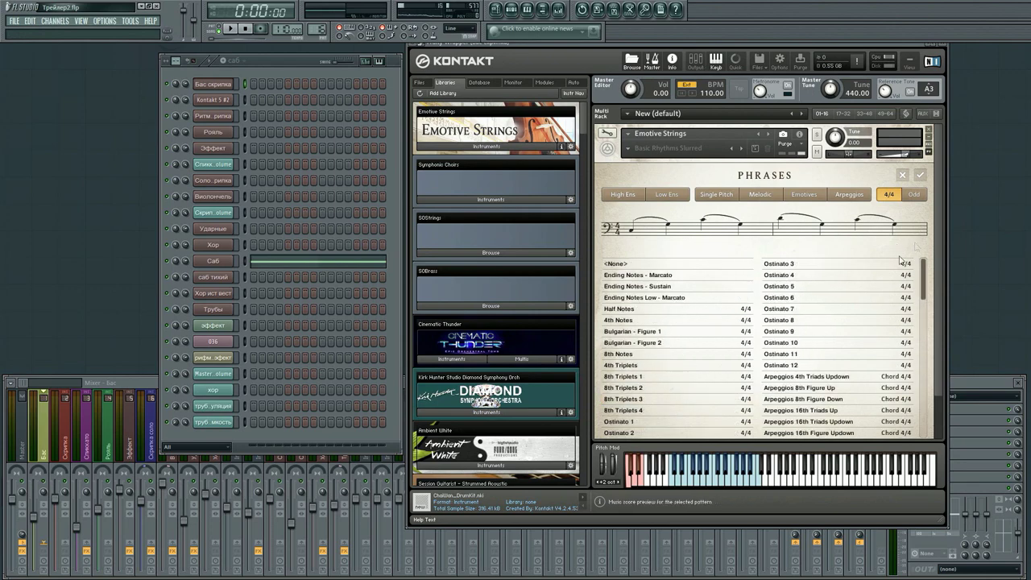
click(800, 387)
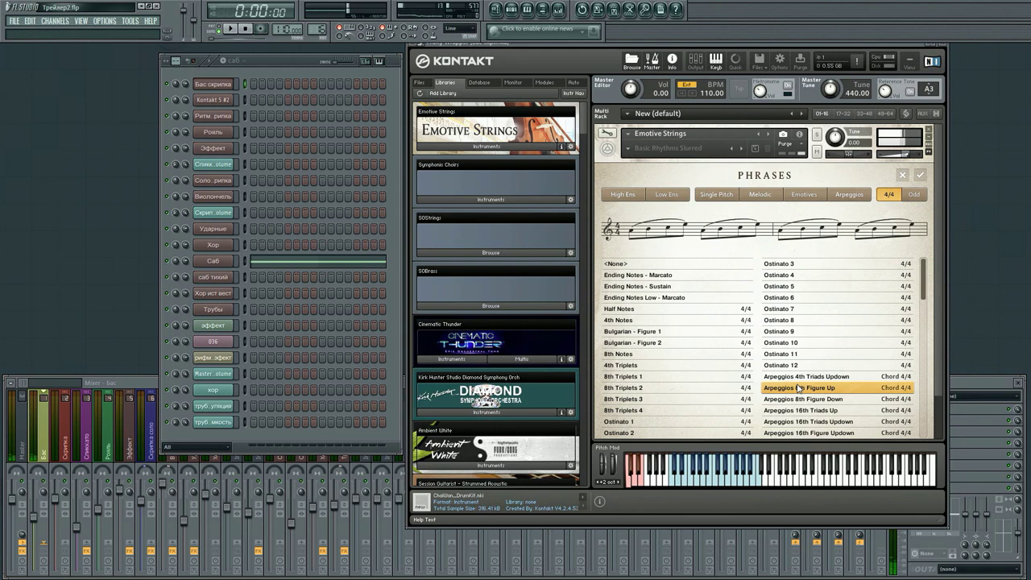
click(802, 411)
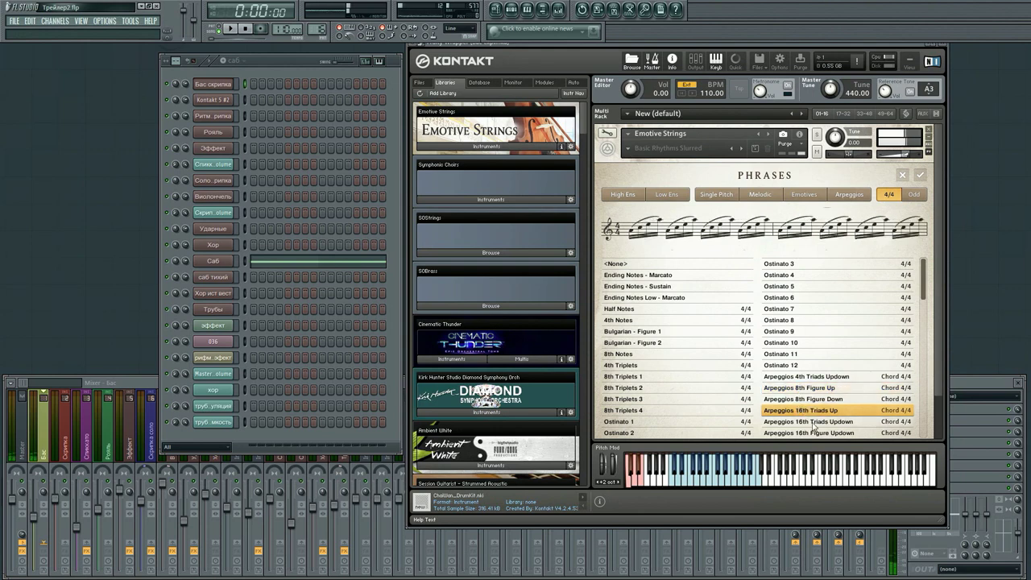
click(812, 422)
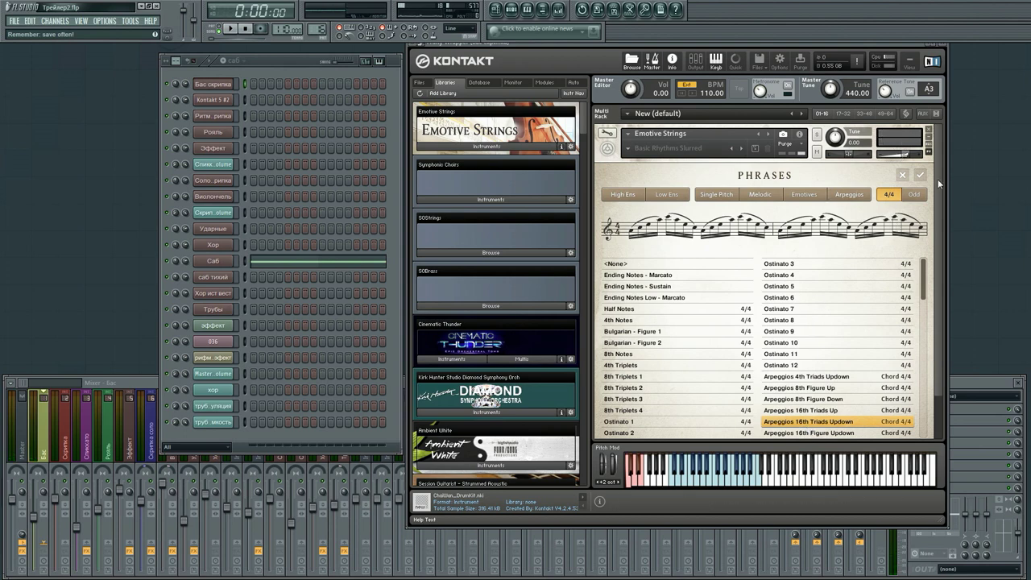
Browse through the full phrase list and audition the Ostinato 7 and Ostinato 9 phrases.
drag(926, 283, 918, 427)
click(908, 421)
scroll(832, 367, down, 2)
scroll(832, 367, up, 1)
drag(923, 286, 921, 246)
click(821, 302)
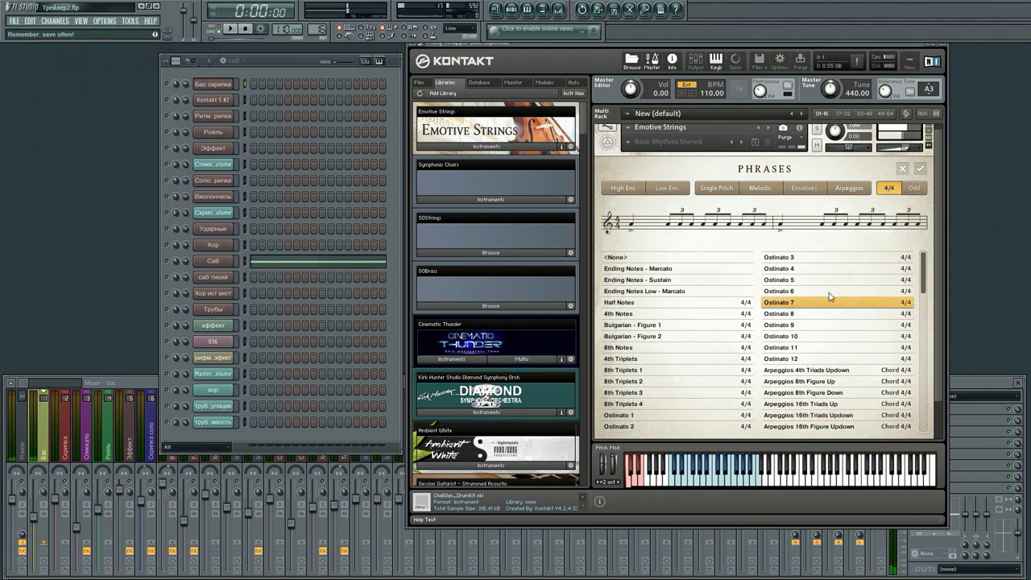
click(808, 326)
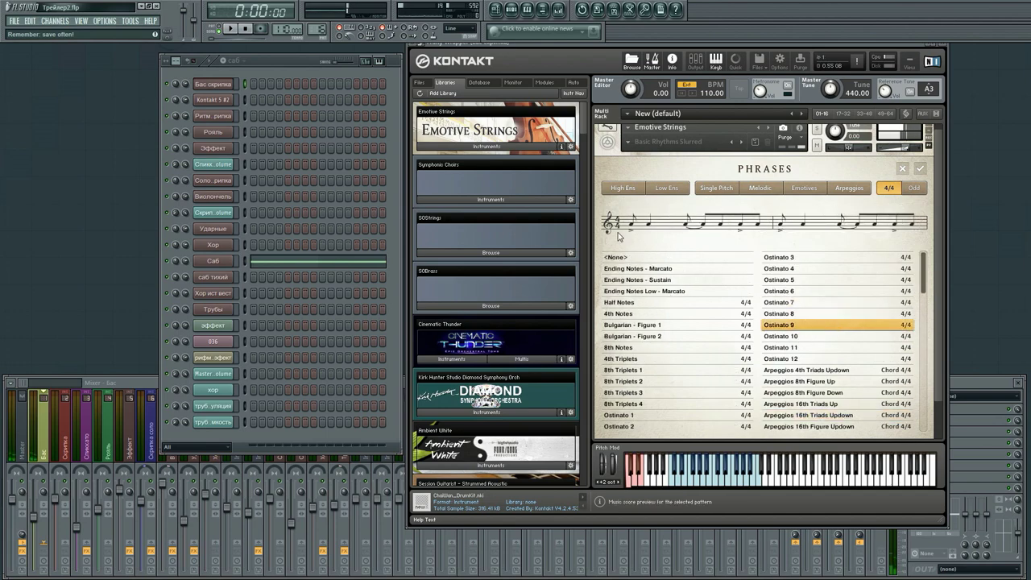
Audition the Arpeggios 8th Figure Down and 16th Triads Up phrases, and select Arpeggios 16th Figure Updown.
scroll(733, 303, down, 1)
click(814, 357)
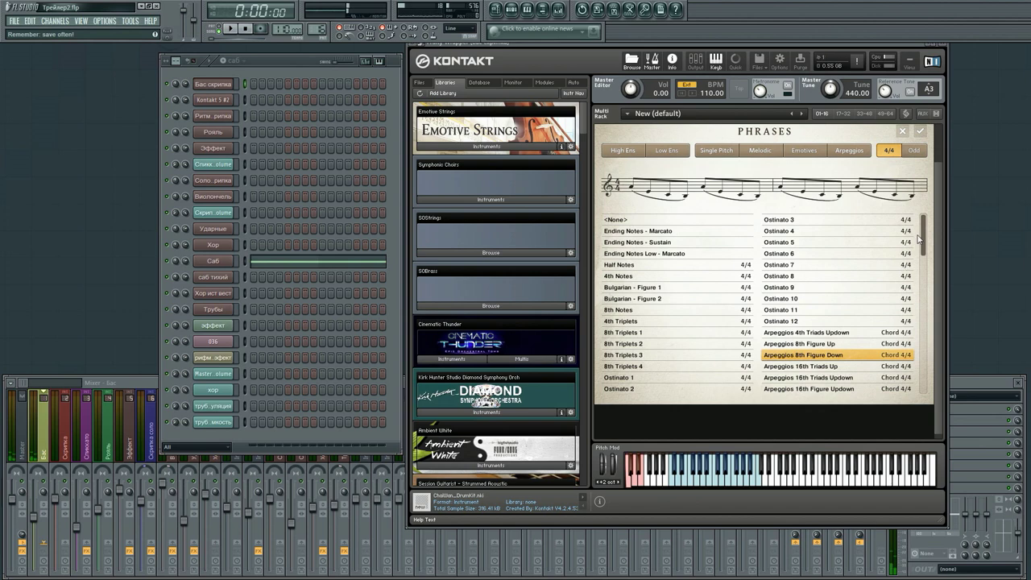
scroll(918, 238, down, 2)
click(877, 320)
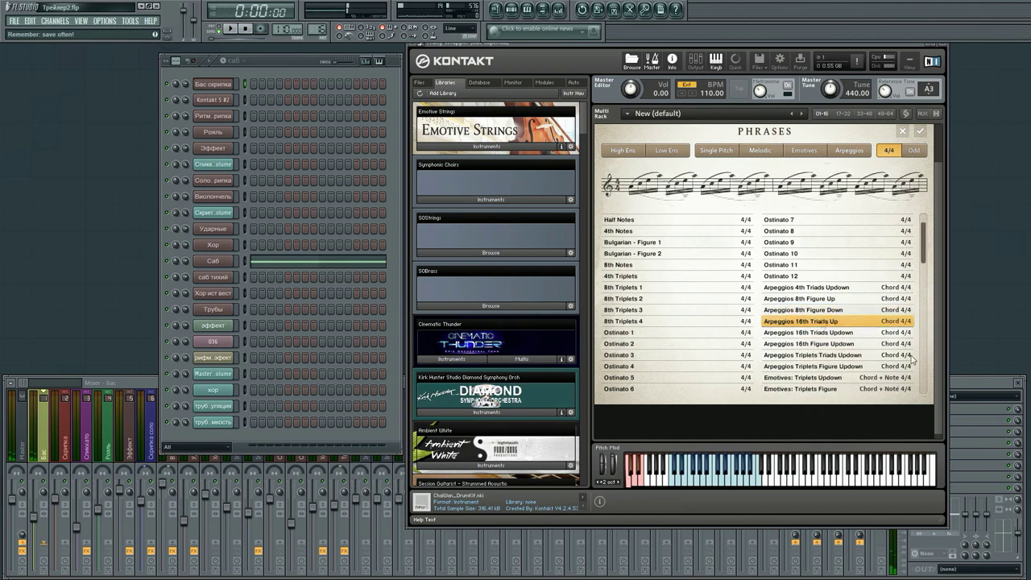
click(842, 345)
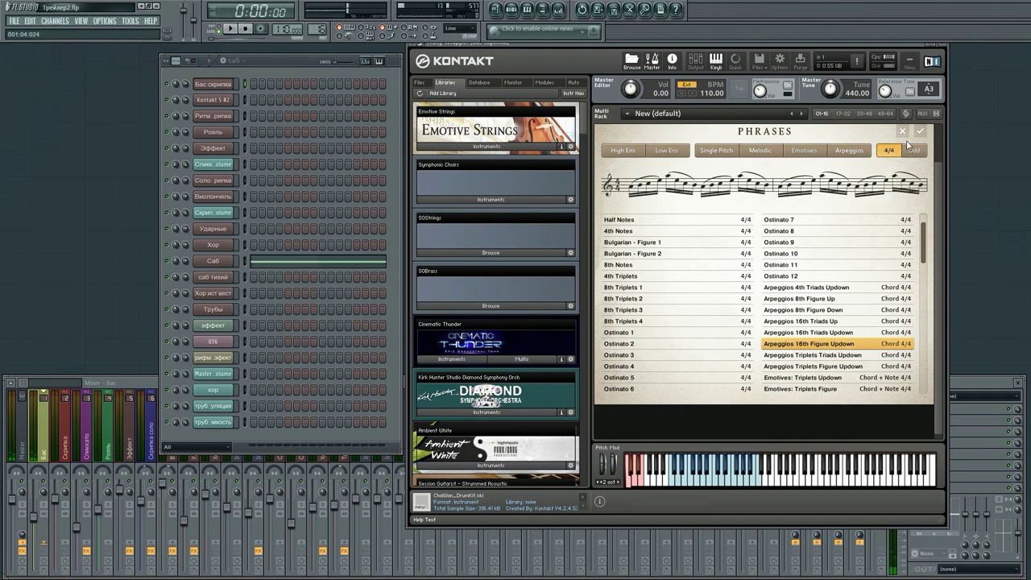
scroll(922, 229, up, 2)
scroll(907, 145, up, 1)
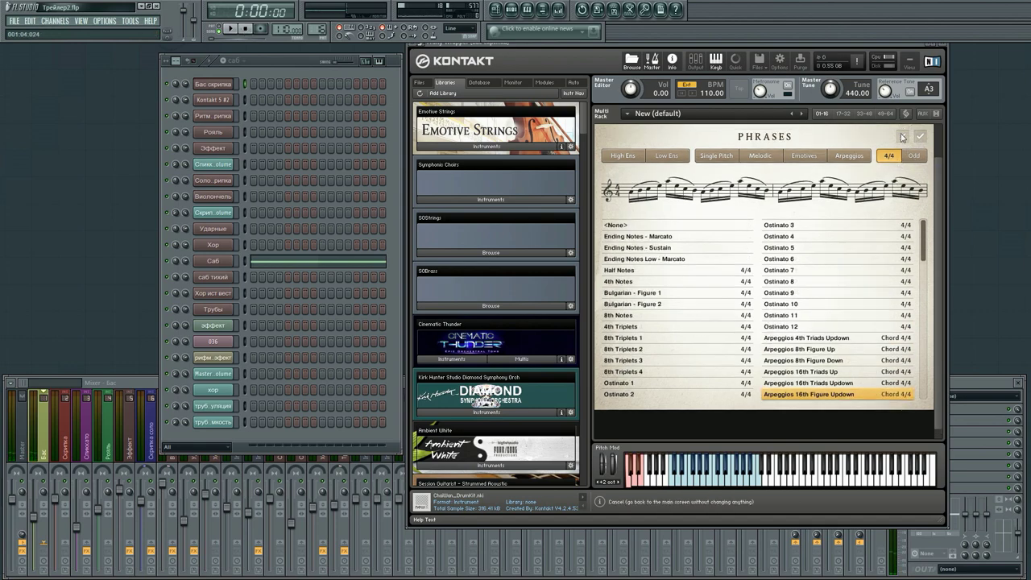
Leave the phrase list for the main Emotive Strings page, and reopen it with Arpeggios 16th Figure Updown selected.
click(902, 137)
click(686, 314)
click(902, 137)
click(725, 313)
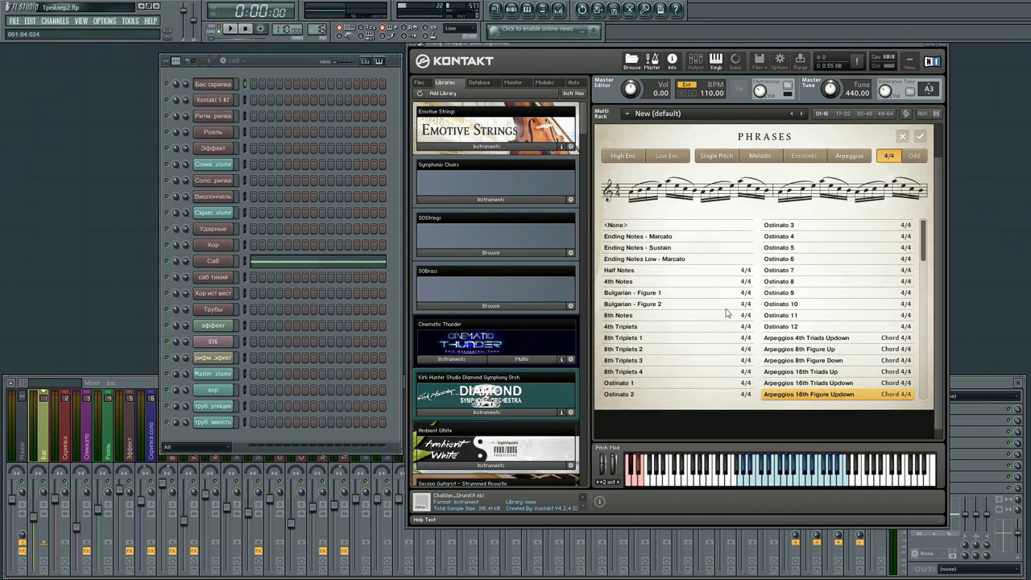
Audition the Arpeggios Triplets Triads Updown and Triplets Figure Updown phrases, and select Arpeggios 16th Figure Updown again.
scroll(836, 342, down, 5)
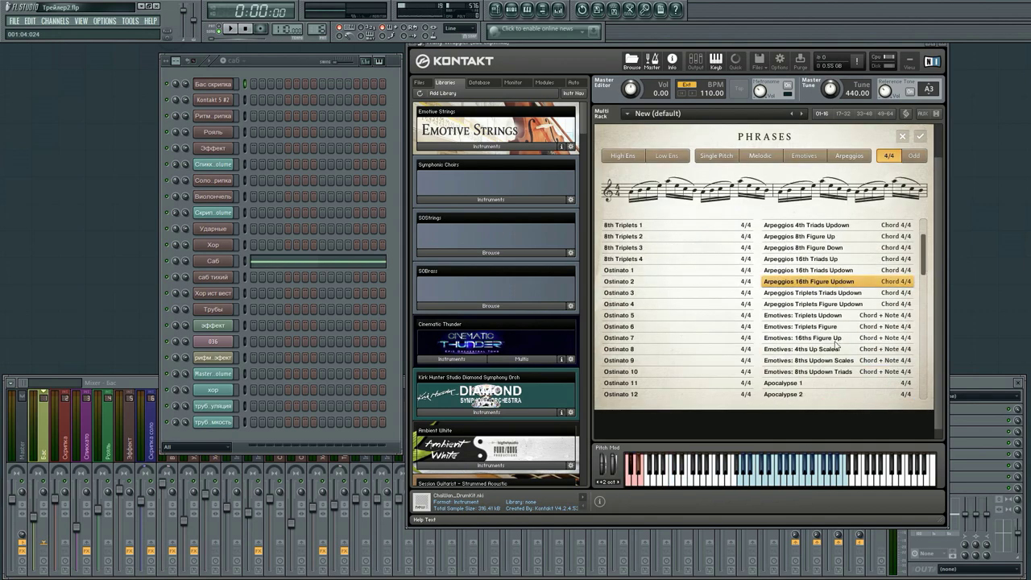
click(832, 293)
click(835, 305)
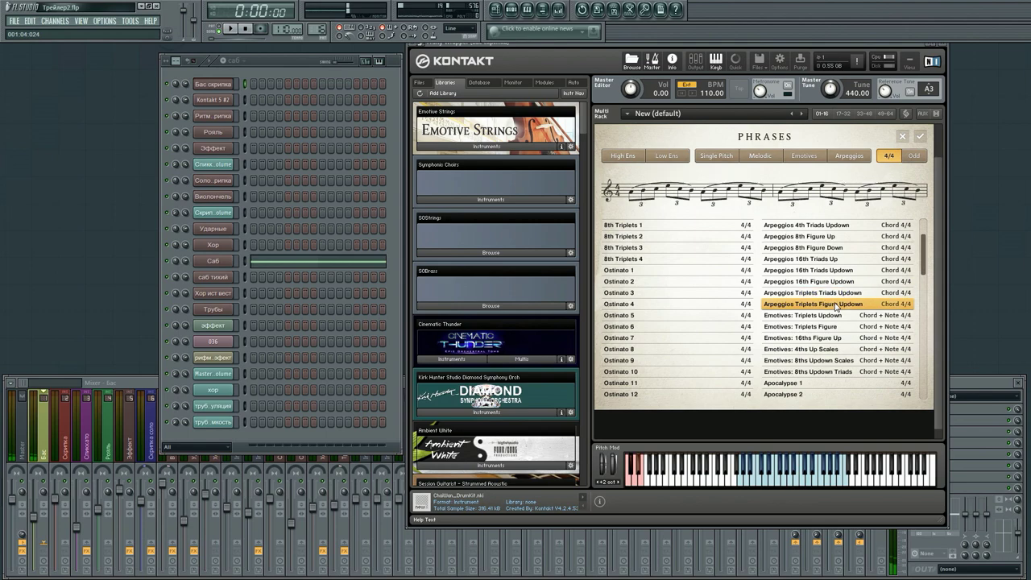
click(838, 281)
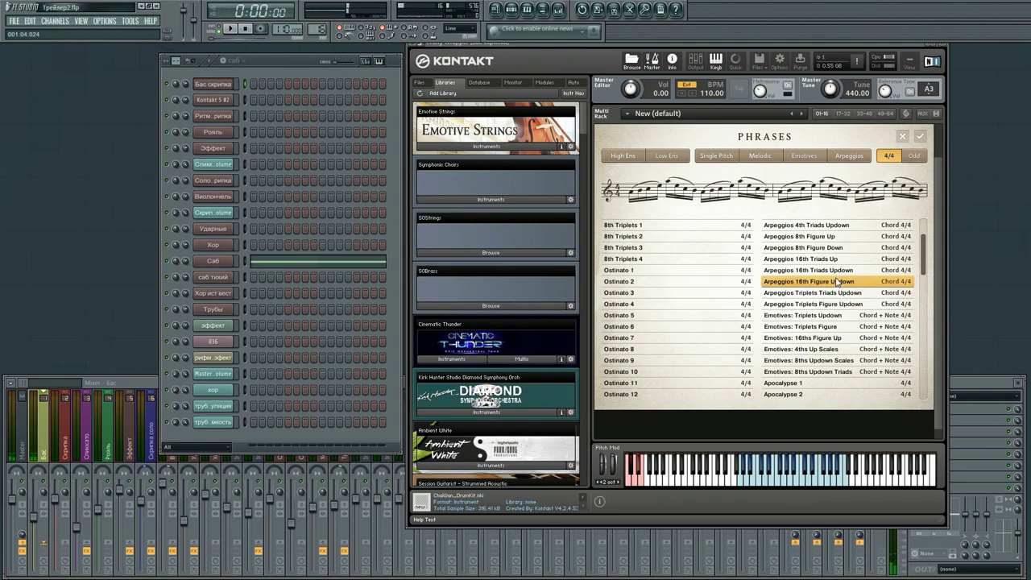
Confirm Arpeggios 16th Figure Updown as the phrase for the C#0 slot and close the bass violin channel's Kontakt window.
click(921, 139)
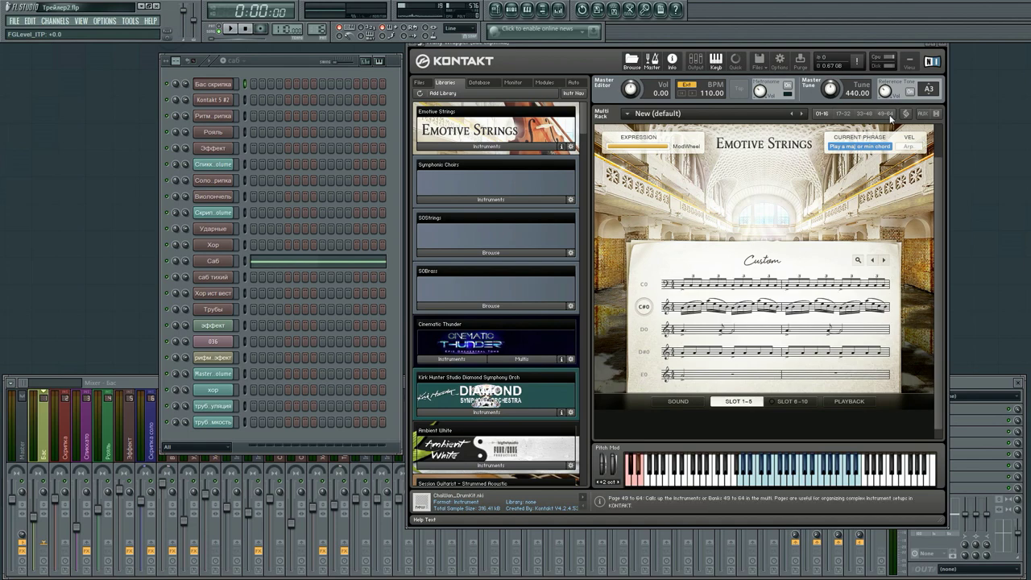
click(935, 113)
click(944, 45)
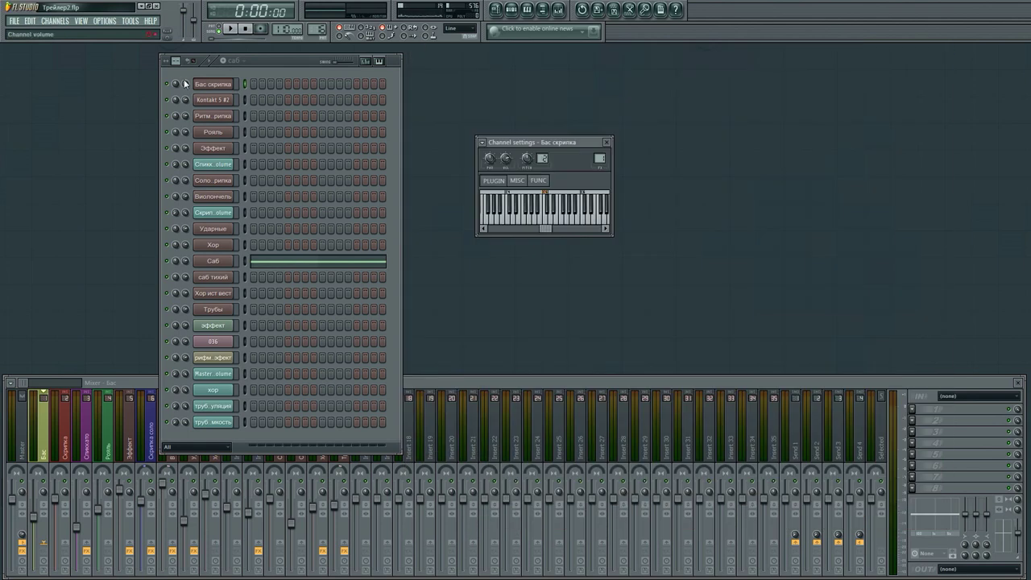
Review the sustain patches loaded in the Kontakt 5 #2 channel and close its window.
click(222, 100)
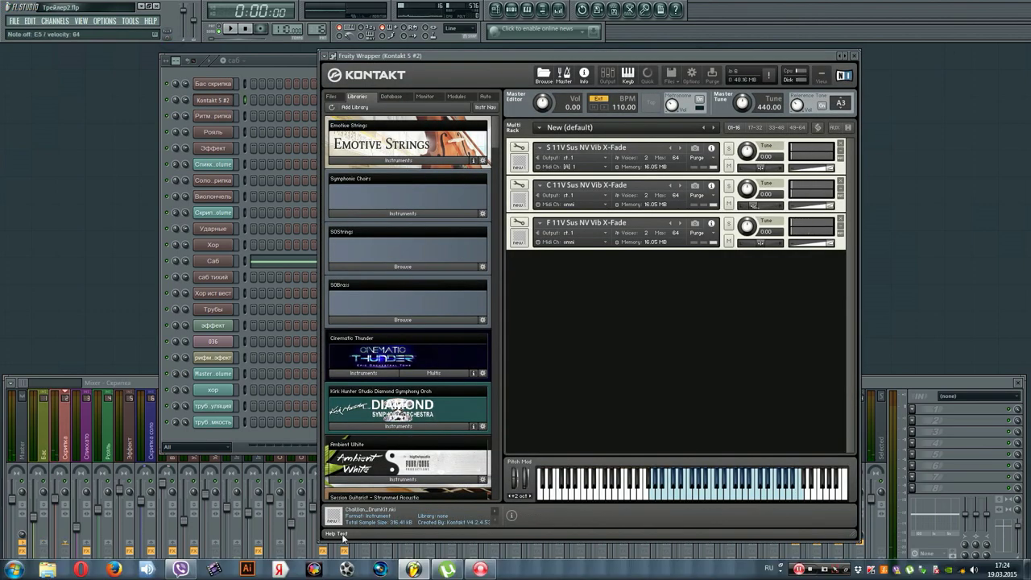
click(404, 214)
click(406, 215)
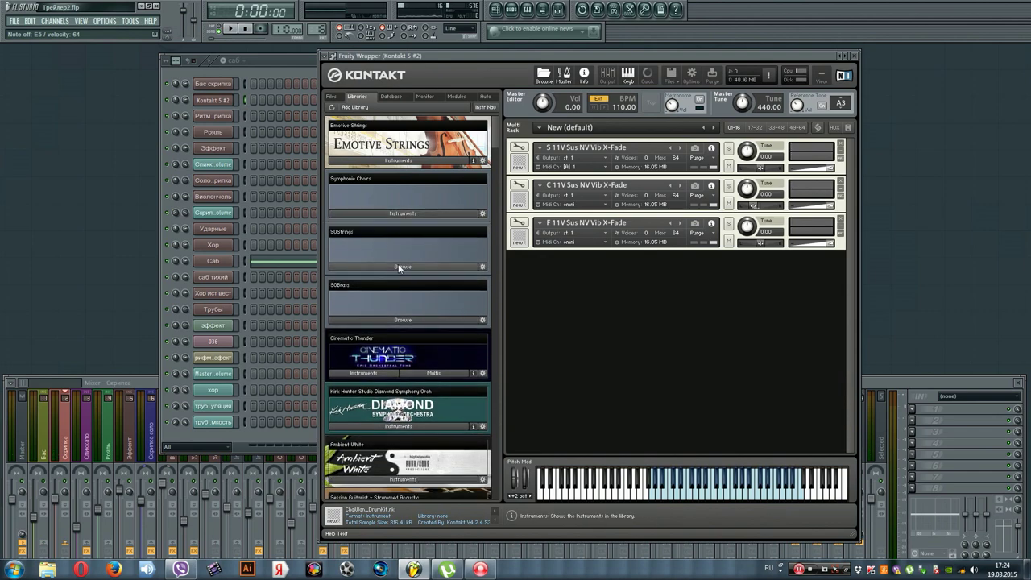
click(857, 63)
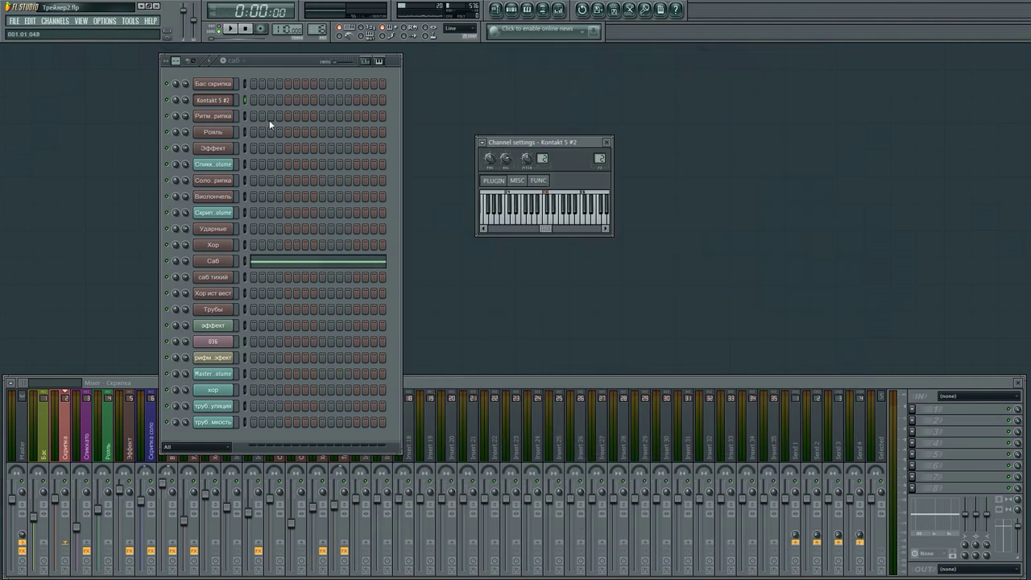
Open the rhythm violin channel's Kontakt, list the CineStrings CORE multis, and select 15 Full Unison Articulations.
click(203, 117)
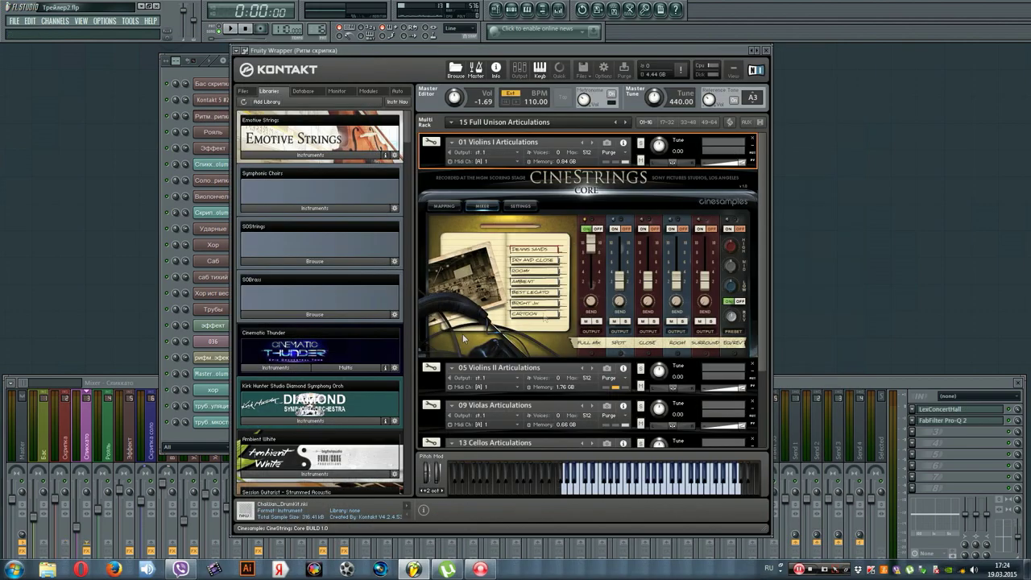
scroll(400, 207, down, 10)
scroll(400, 207, down, 12)
drag(401, 240, 406, 290)
click(346, 244)
click(359, 263)
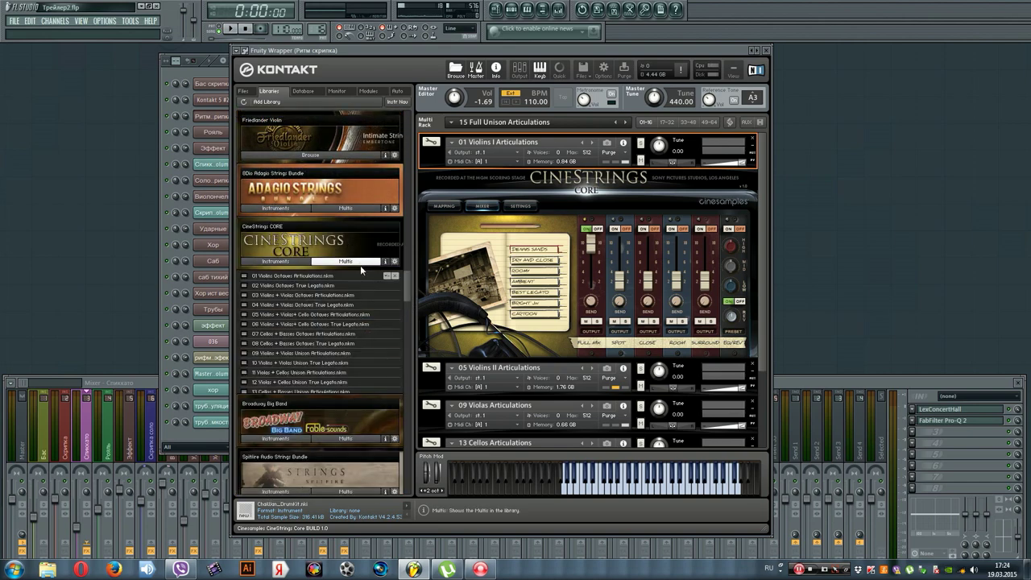
scroll(408, 284, down, 2)
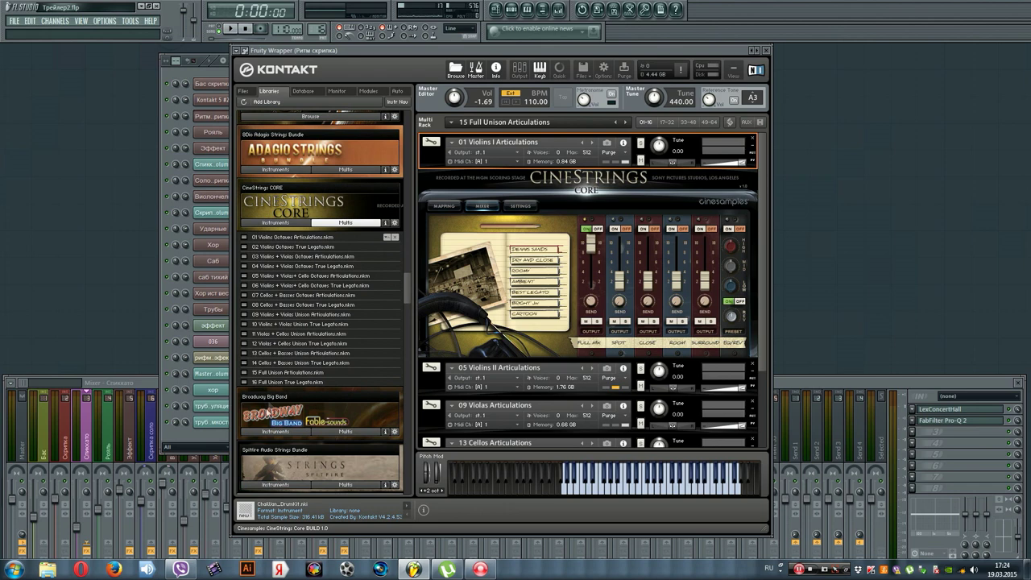
click(278, 372)
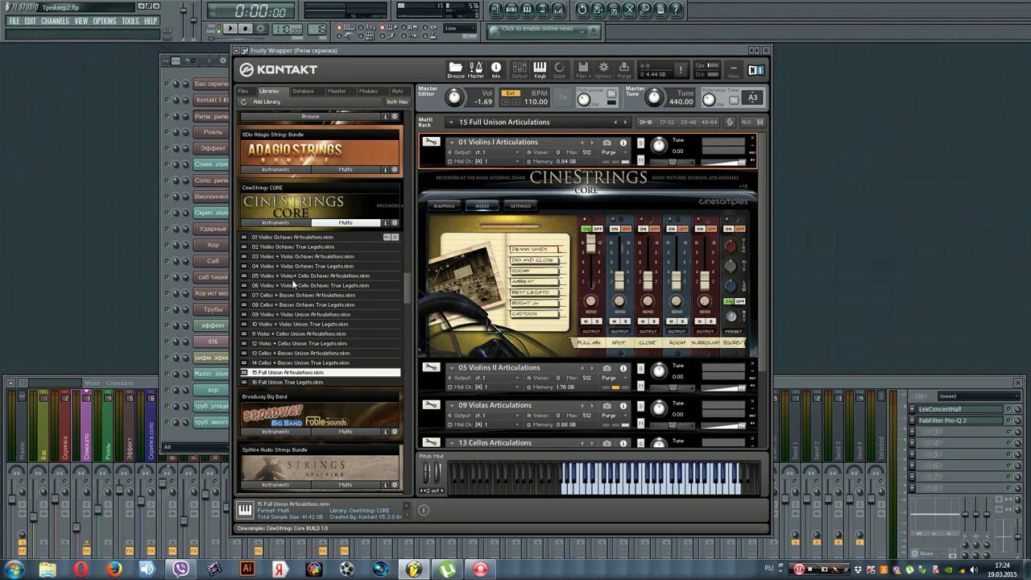
List the CineStrings CORE instruments and browse the Violins I, Violins II and Violas patches, ending on 09 Violas Articulations.
click(282, 223)
scroll(299, 228, down, 1)
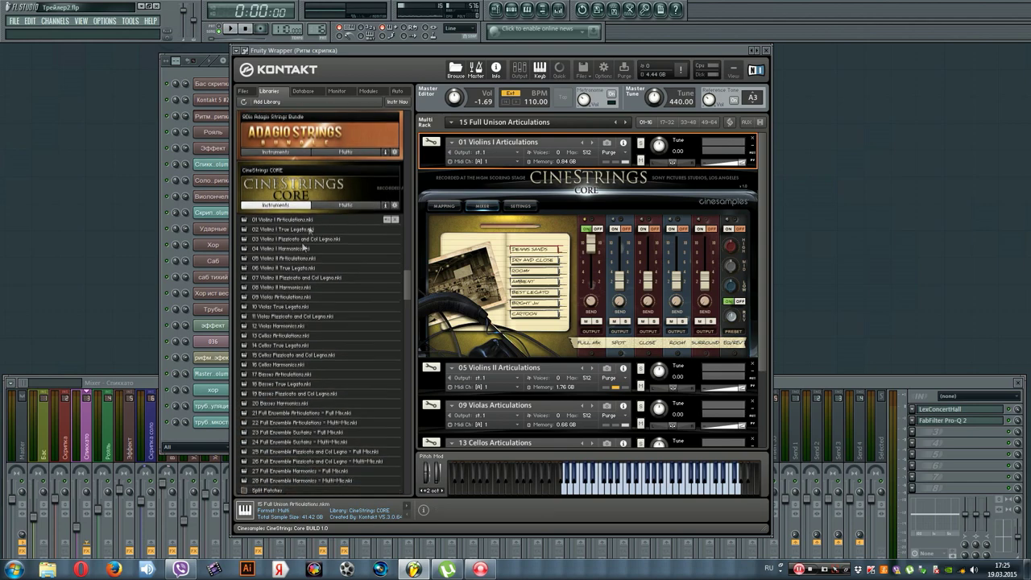
click(306, 221)
click(303, 229)
click(302, 238)
click(302, 248)
click(299, 266)
click(298, 257)
click(298, 248)
click(298, 239)
click(298, 229)
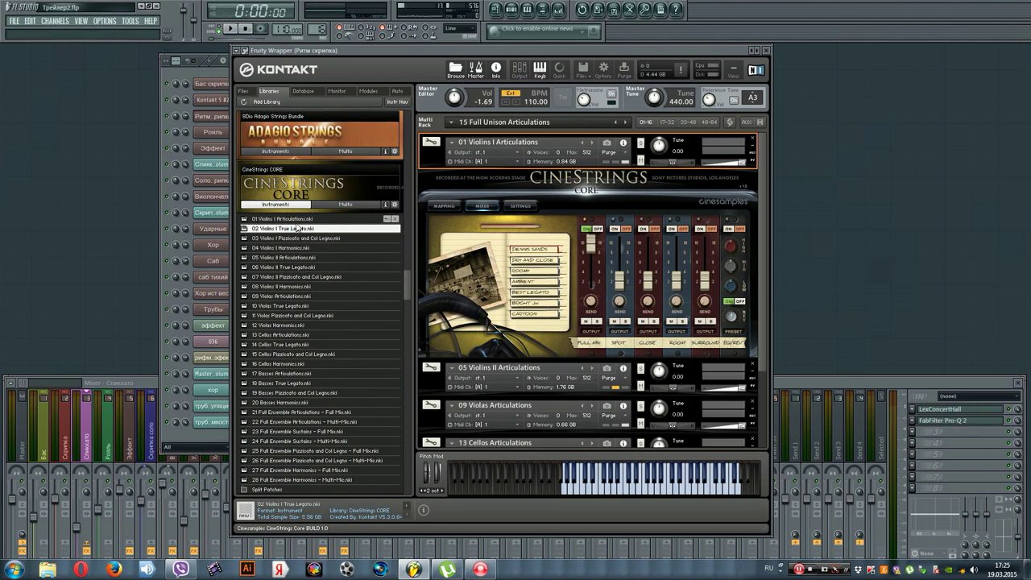
click(297, 219)
click(295, 258)
click(289, 286)
click(296, 296)
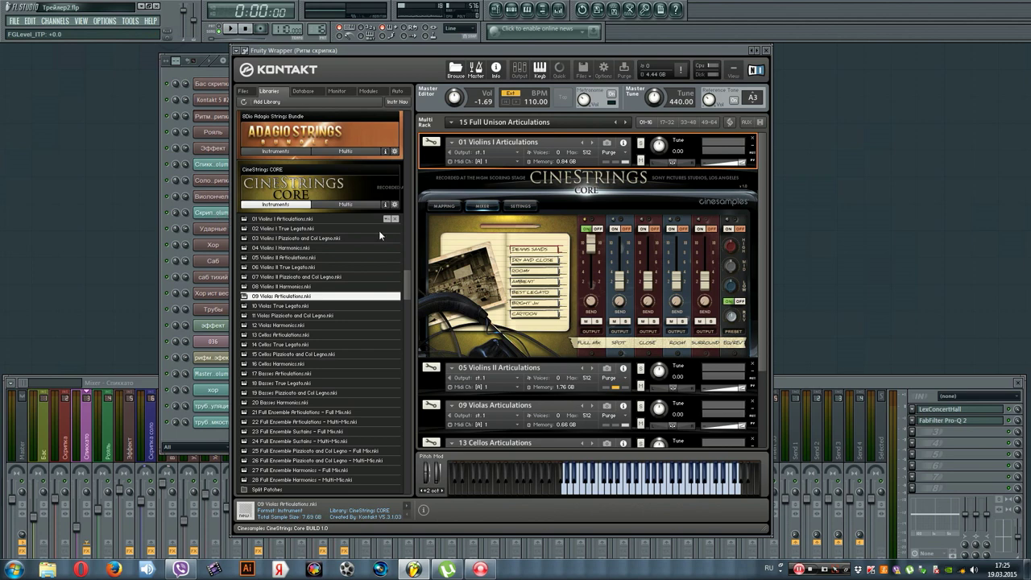
scroll(406, 287, up, 3)
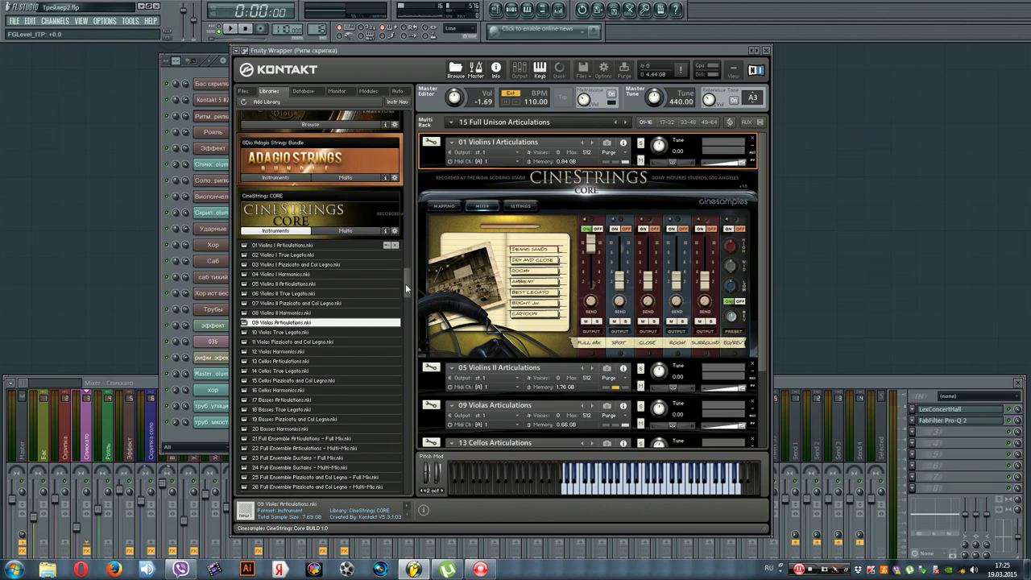
Browse the rhythm violin plugin's automatable MIDI CC parameters, and close the parameter browser and the Kontakt window.
click(239, 52)
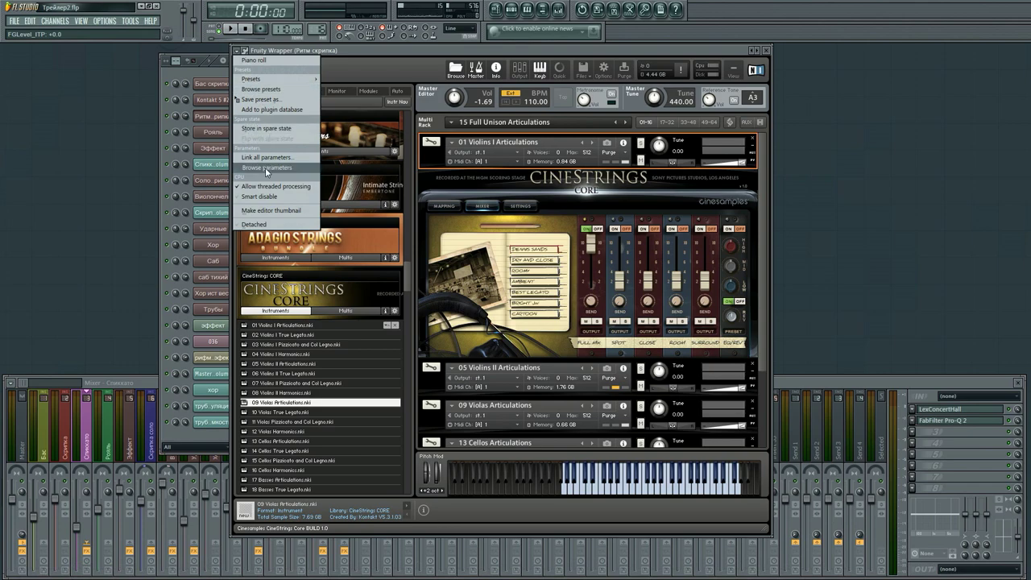
click(265, 167)
drag(4, 87, 3, 426)
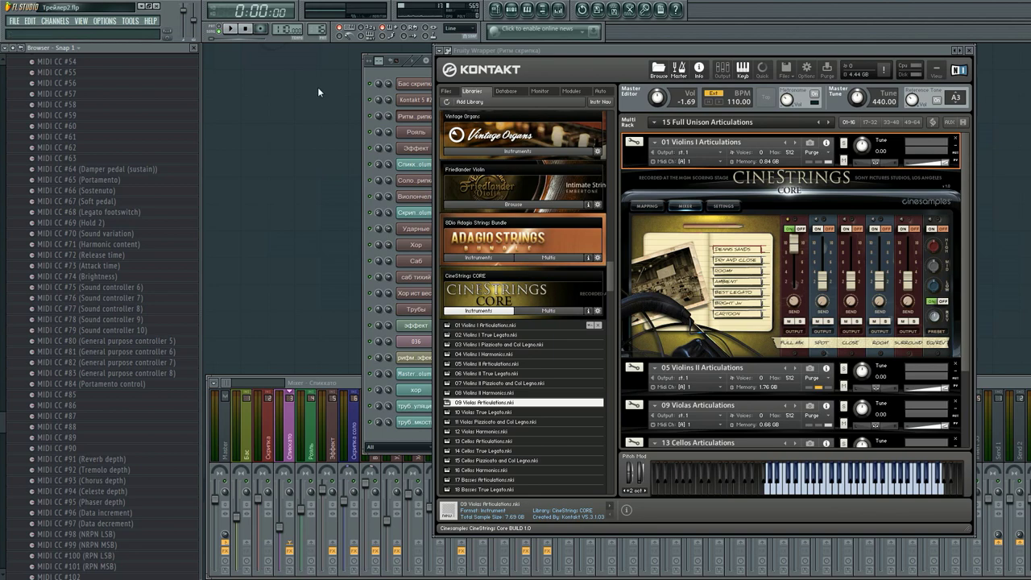
click(193, 48)
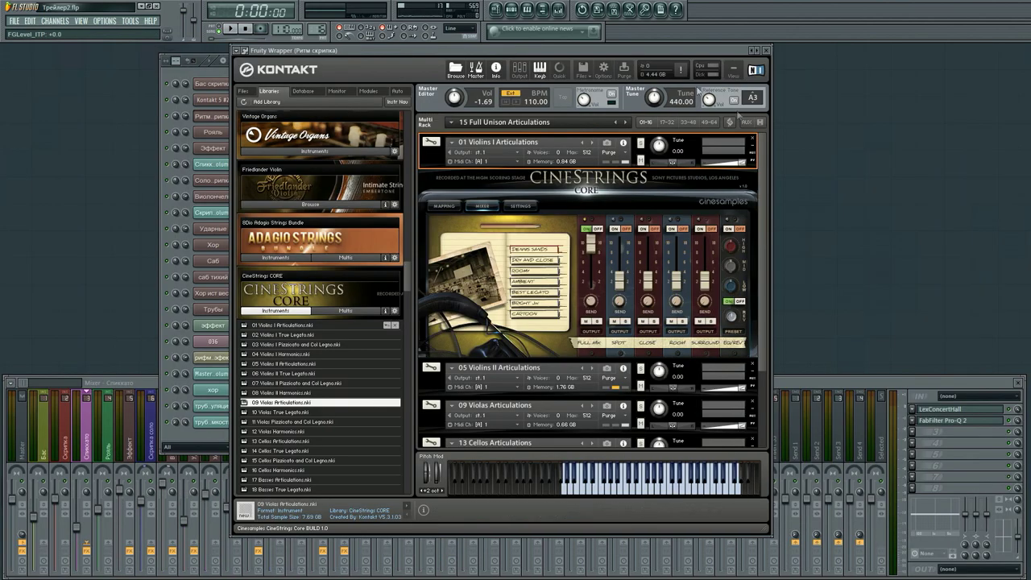
click(768, 50)
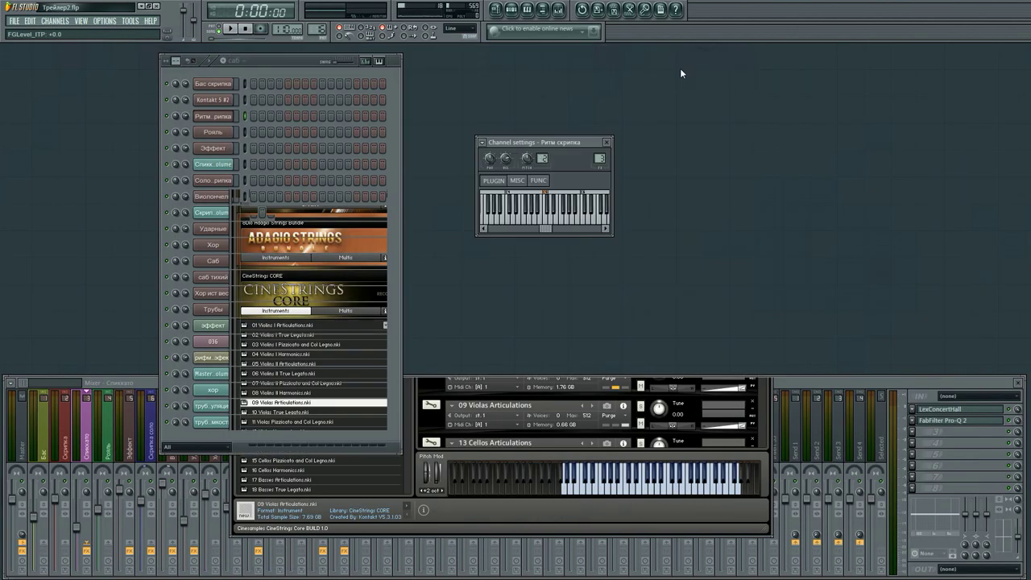
Show The Grandeur on the Рояль channel and Rise & Hit on the Эффект channel, closing each window after viewing.
click(231, 133)
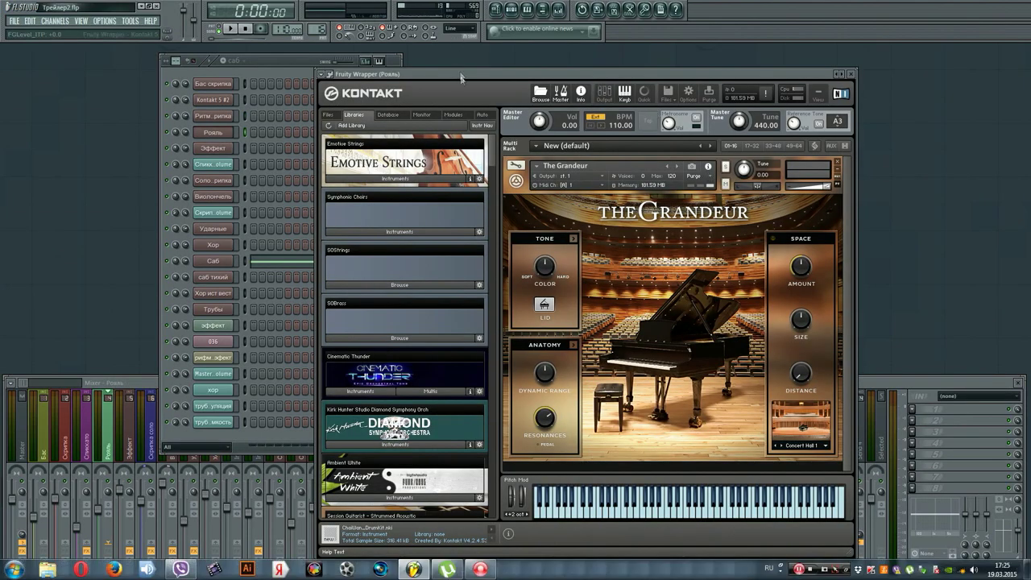
drag(461, 74, 382, 43)
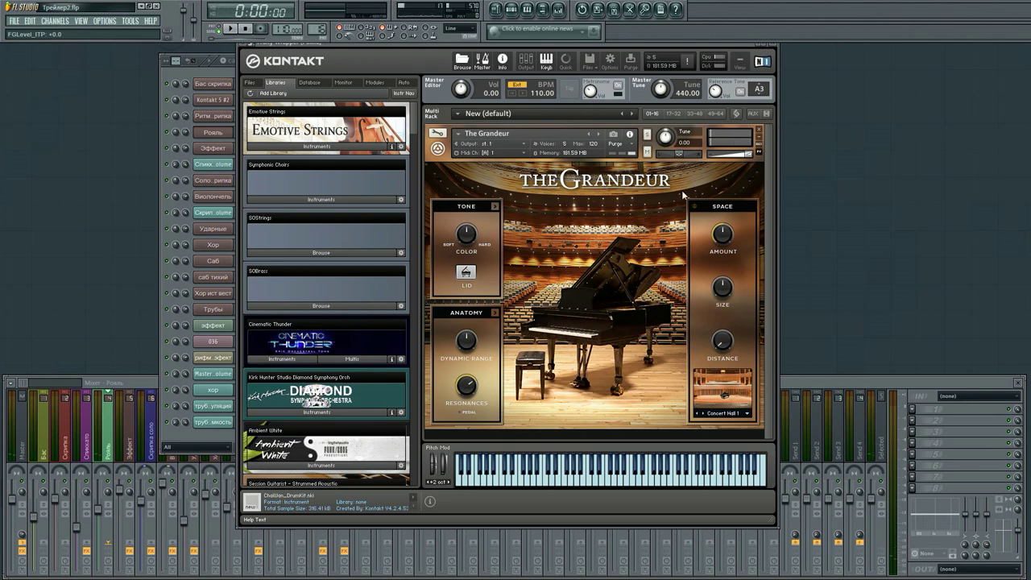
click(771, 48)
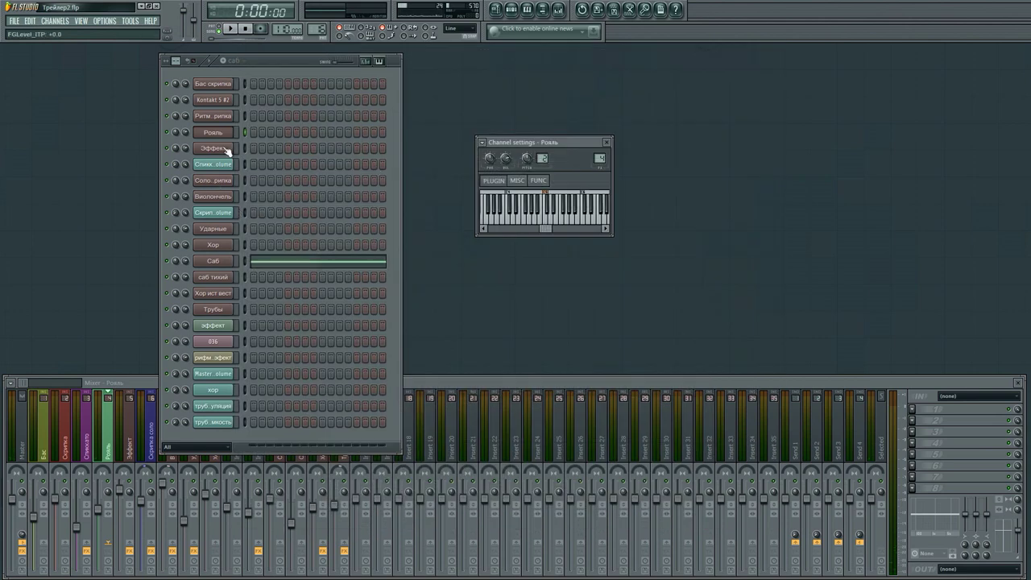
click(227, 147)
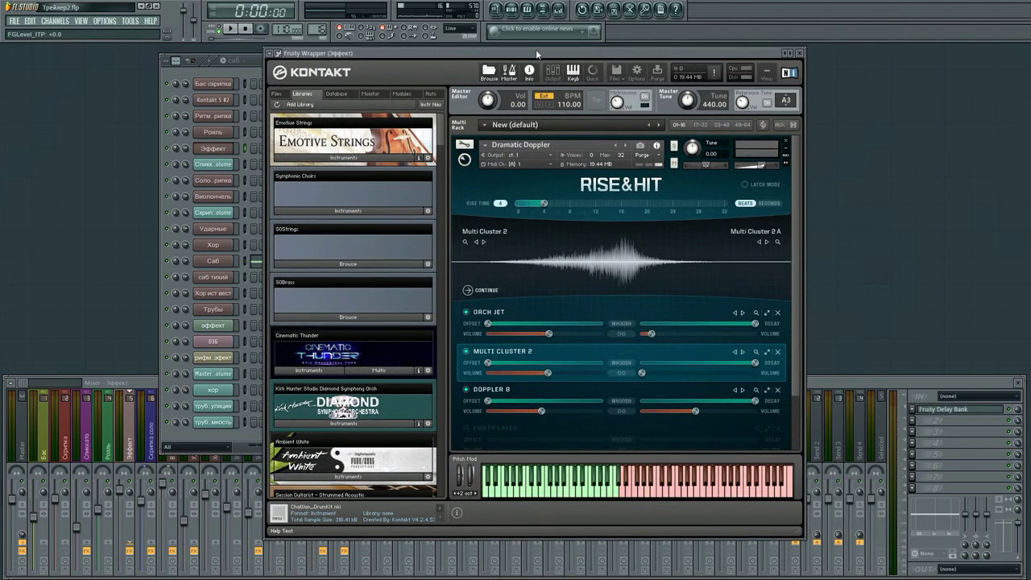
click(802, 59)
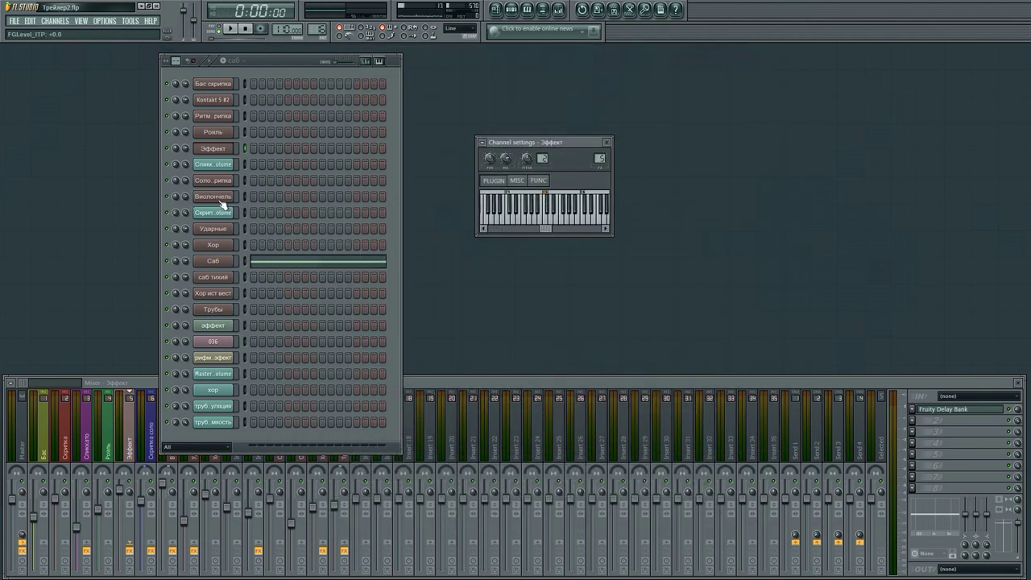
Review the solo violin channel's patches and Kontakt libraries, and show the Tina Guo Legato cello on the Виолончель channel.
click(226, 182)
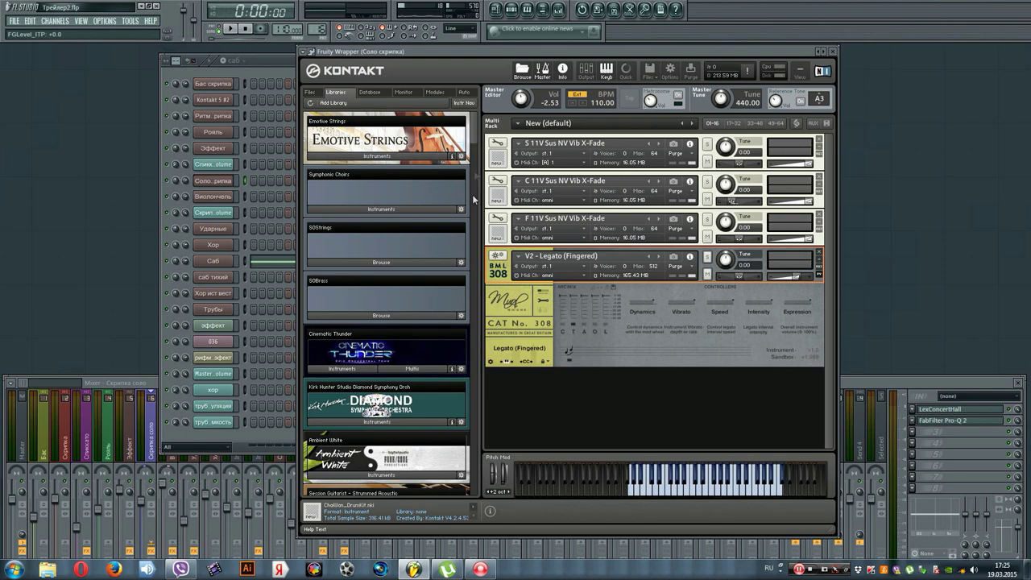
scroll(475, 147, down, 5)
drag(475, 146, 873, 101)
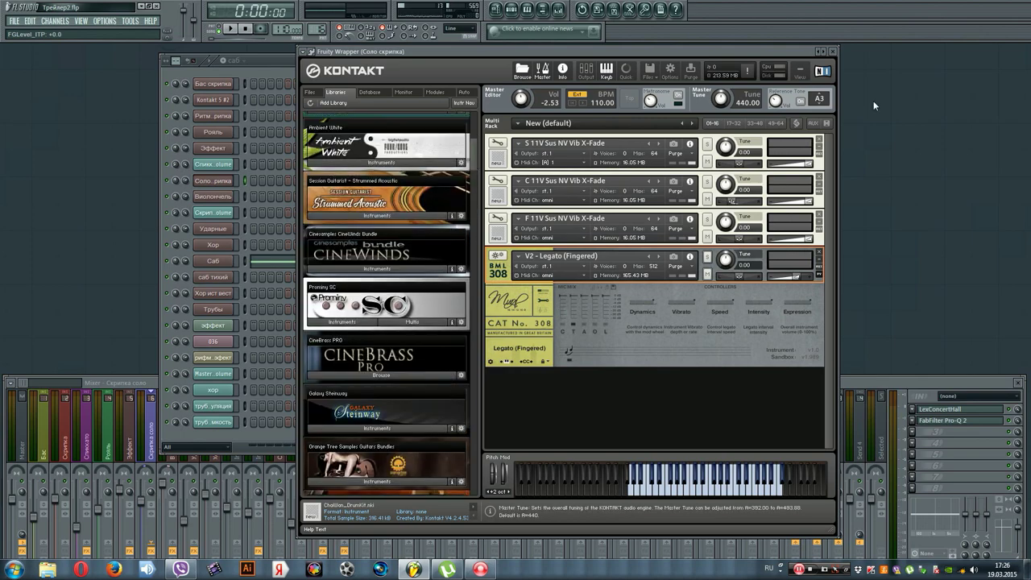
click(833, 50)
click(213, 197)
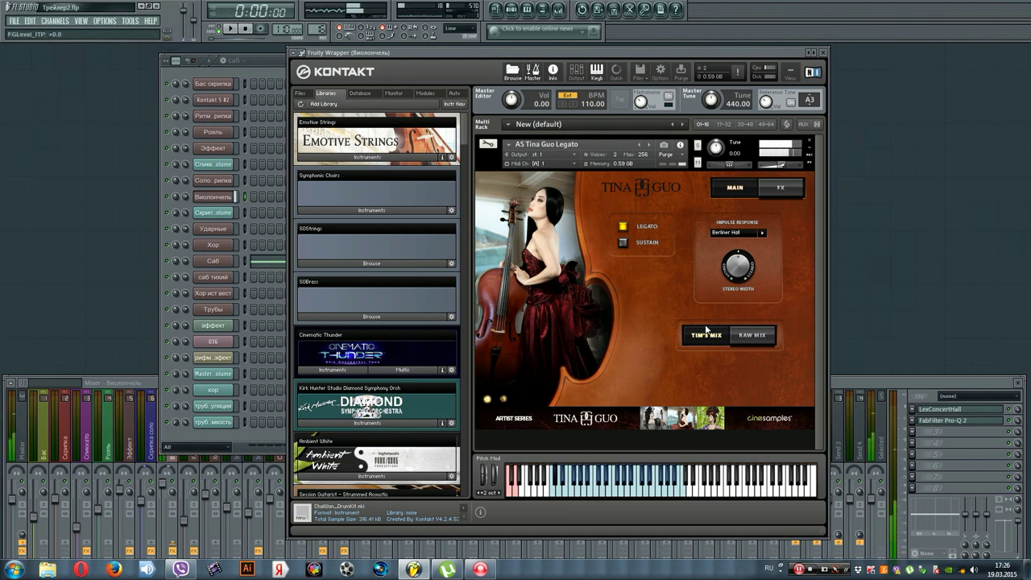
click(824, 53)
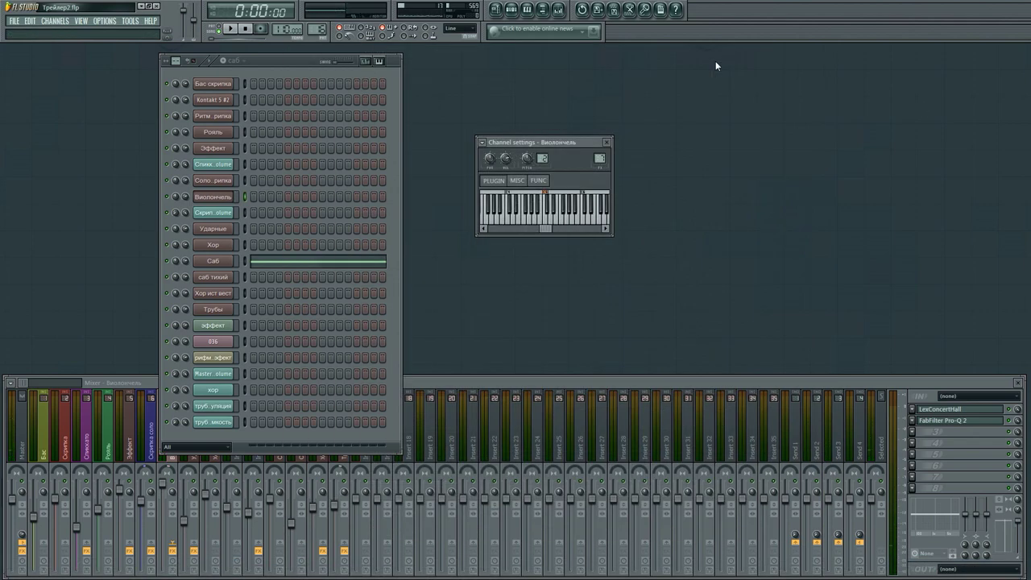
Open the instruments of the Ударные, Хор, Саб, саб тихий and Трубы channels one after another to show their patches.
click(206, 229)
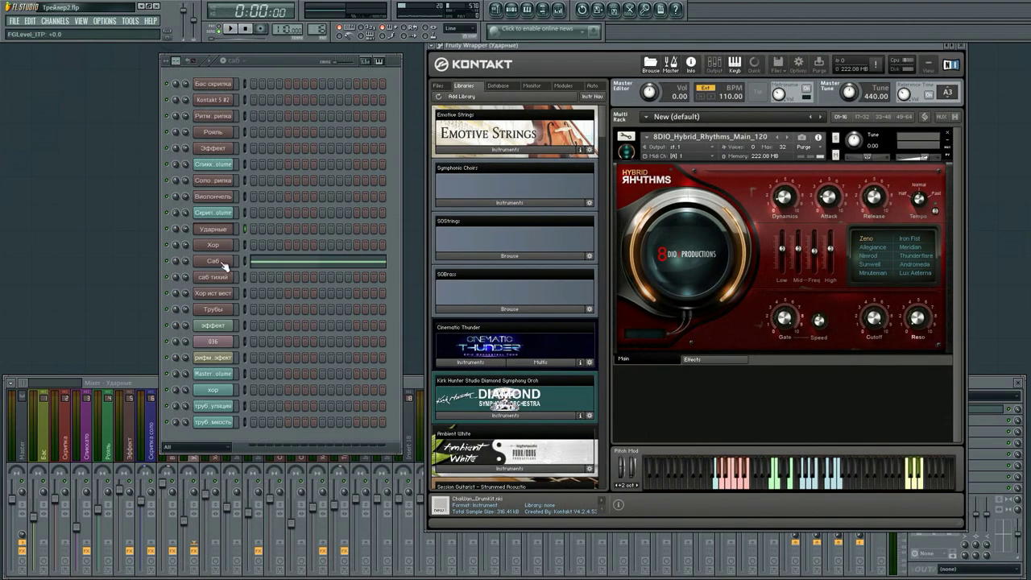
click(214, 246)
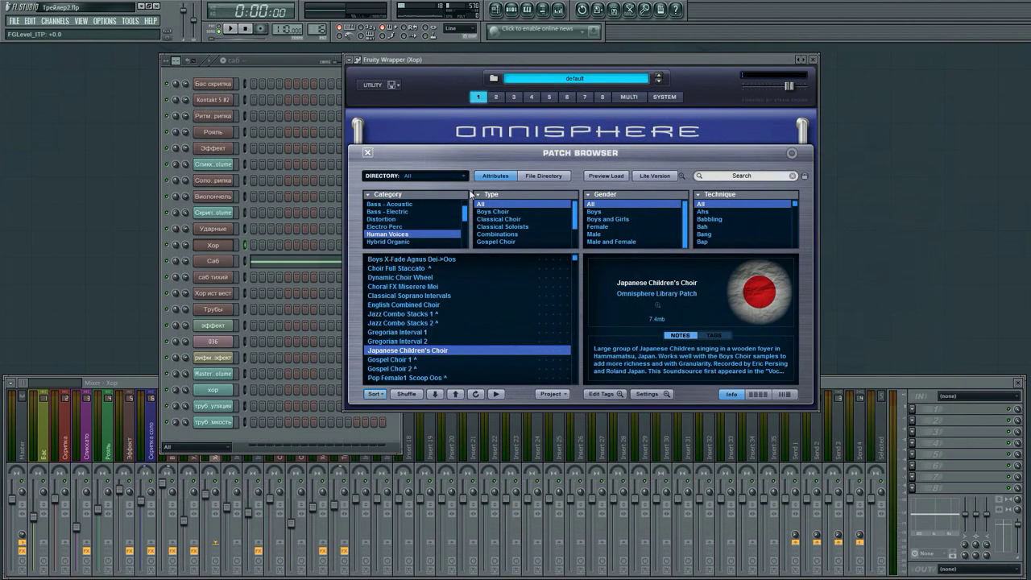
drag(452, 58, 479, 58)
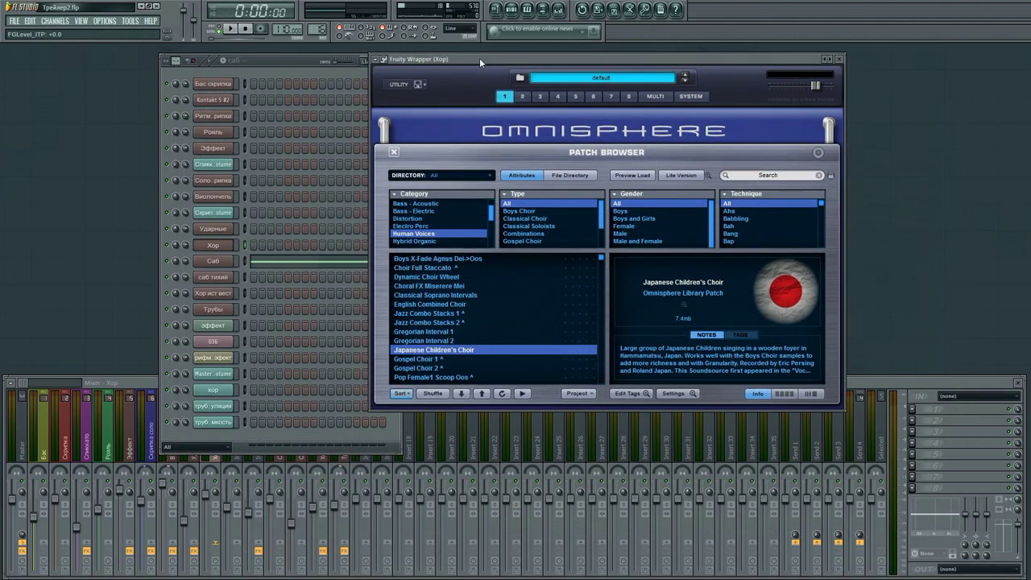
click(213, 263)
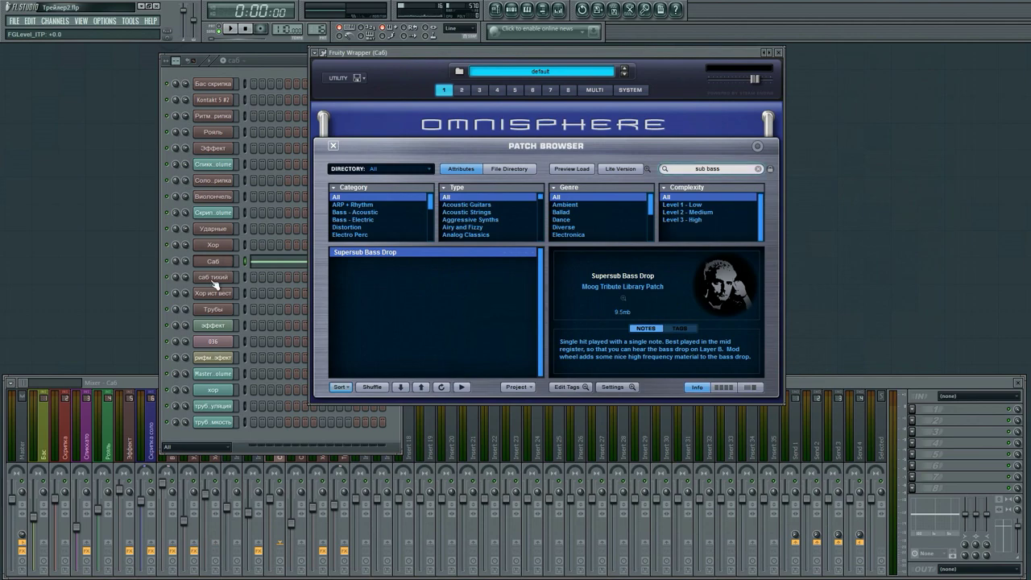
click(214, 278)
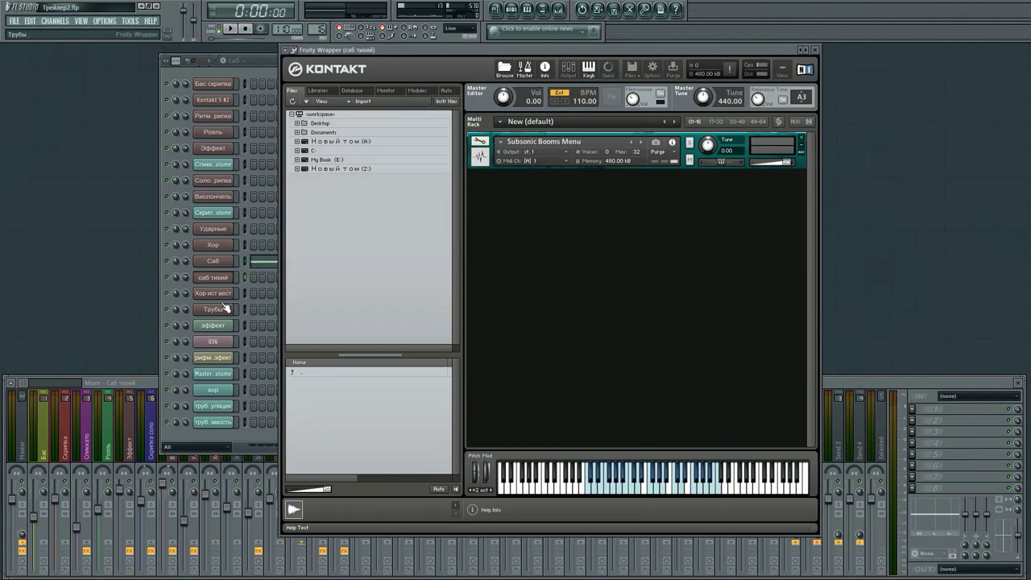
click(219, 309)
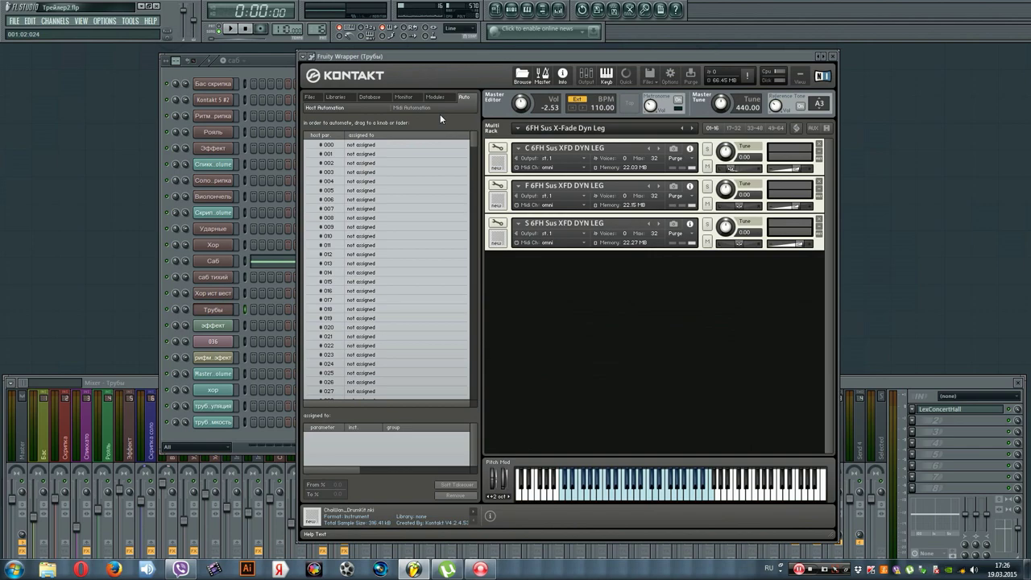
Revisit the sub, choir, percussion, cello and piano channels' instruments, and return to Emotive Strings on the bass violin channel.
click(222, 262)
click(215, 244)
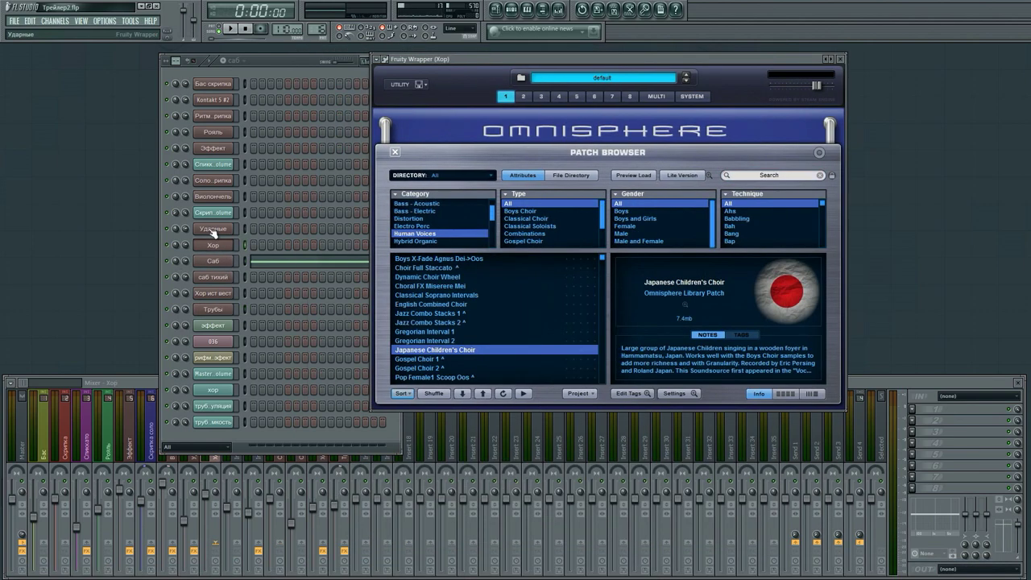
click(214, 229)
click(220, 197)
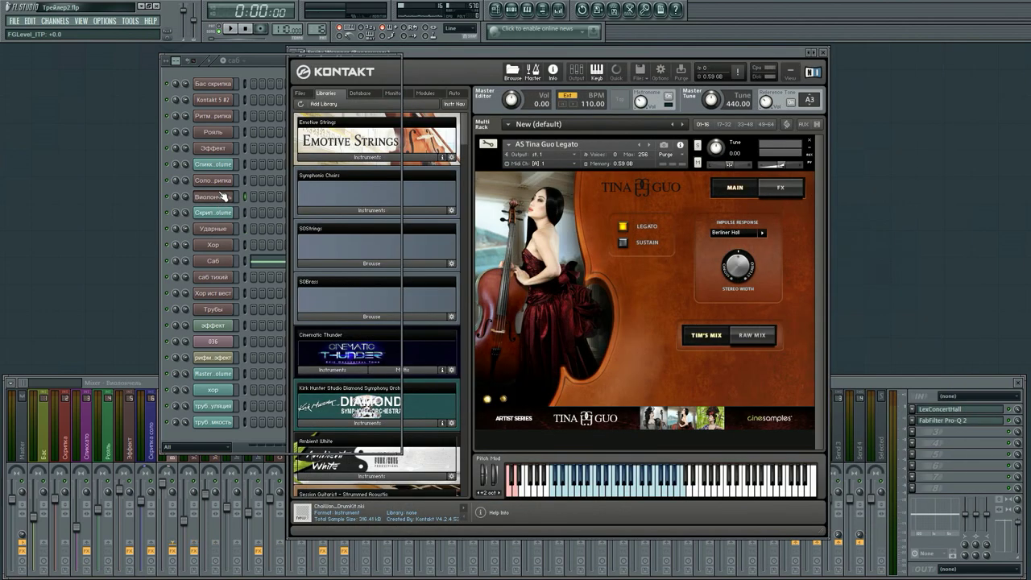
click(220, 198)
click(222, 133)
click(213, 84)
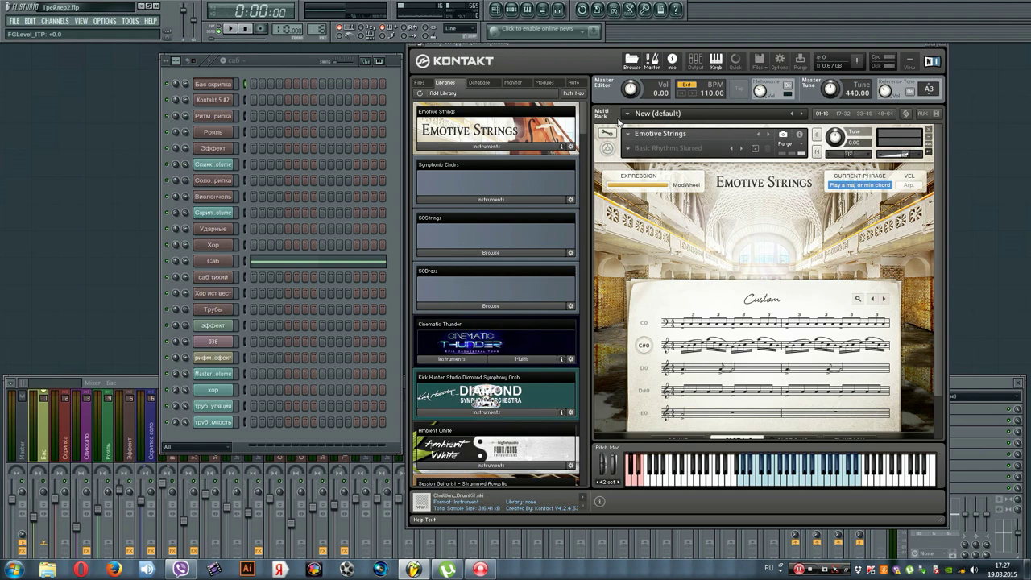
Play the trailer track while reviewing its full arrangement in the playlist, then stop playback.
click(230, 29)
click(106, 381)
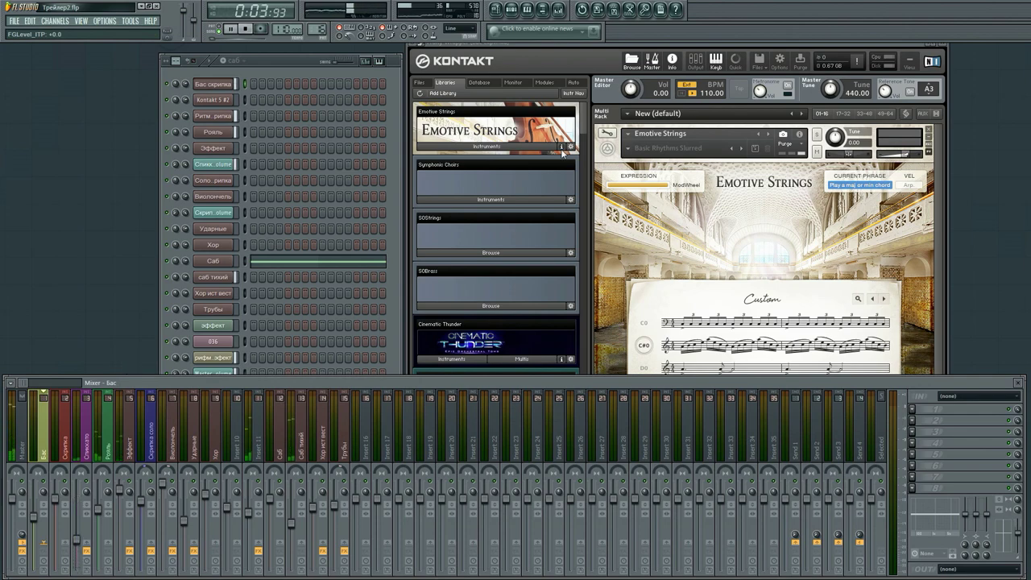
click(496, 9)
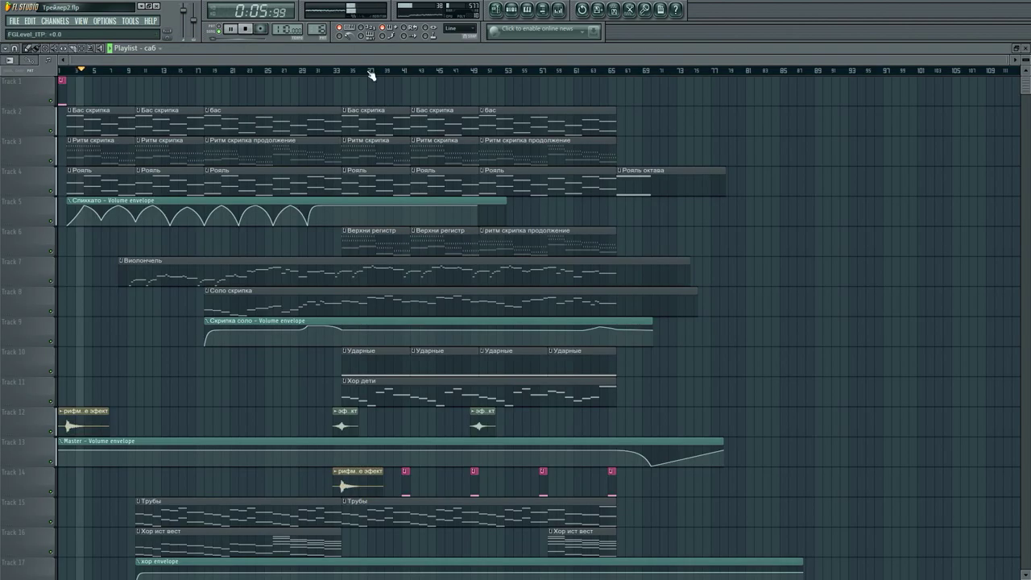
scroll(789, 293, down, 5)
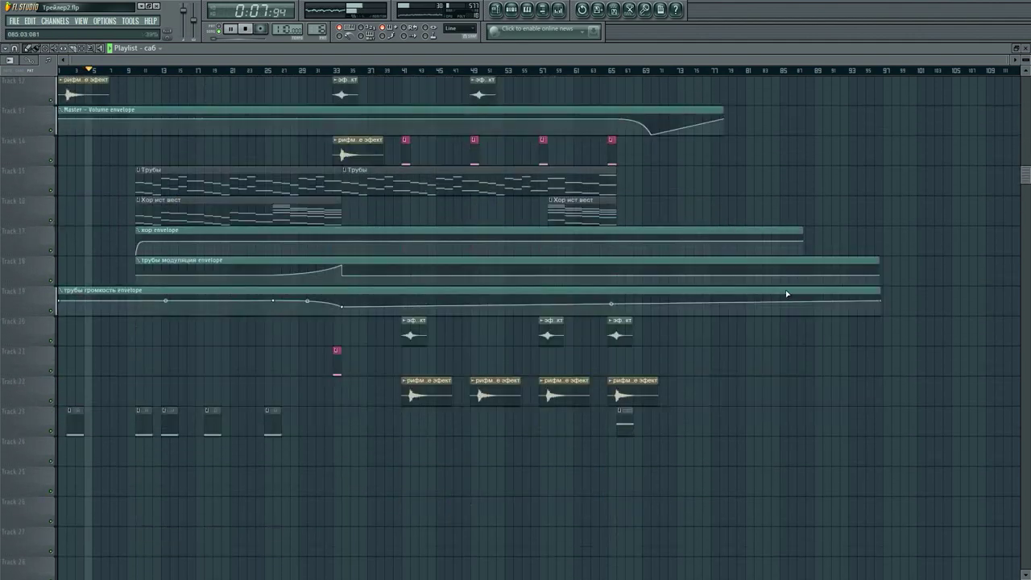
scroll(786, 294, down, 1)
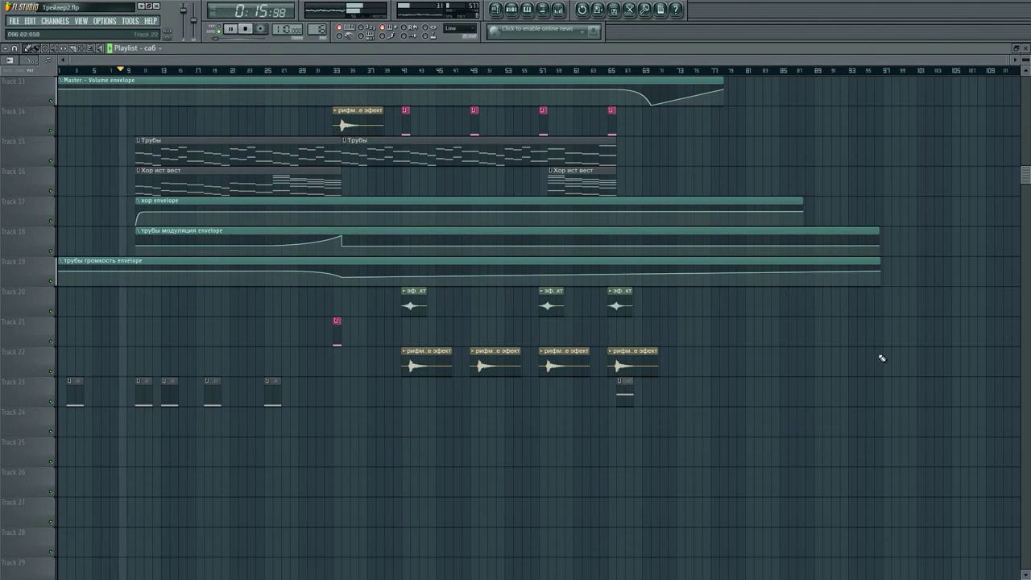
scroll(882, 358, up, 7)
scroll(886, 371, up, 5)
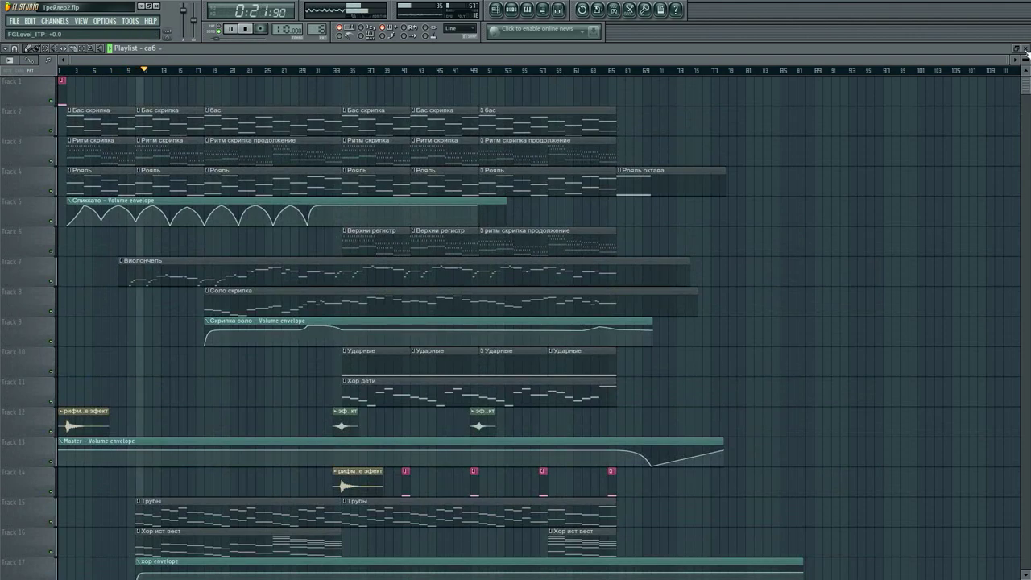
click(1025, 48)
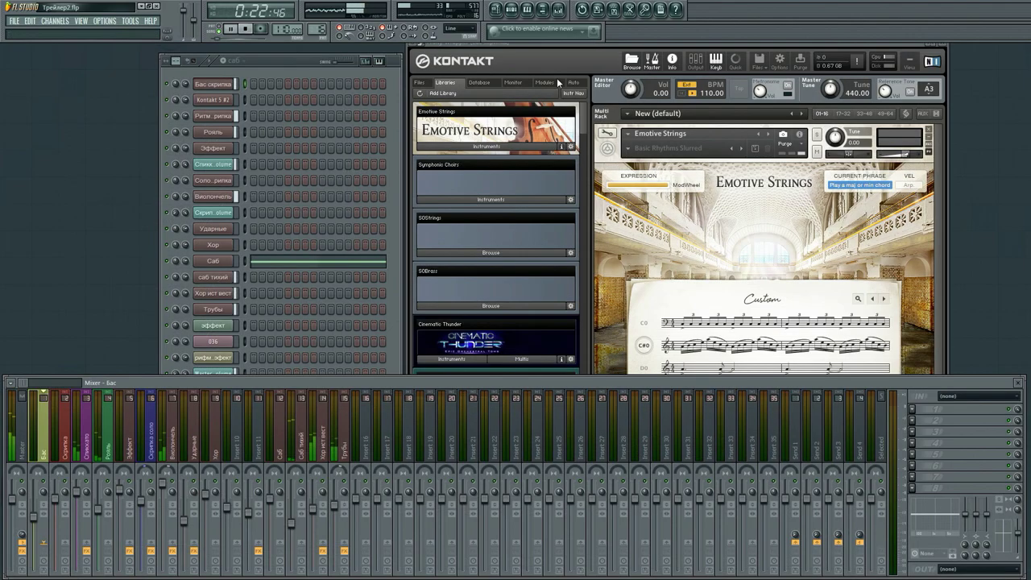
click(247, 29)
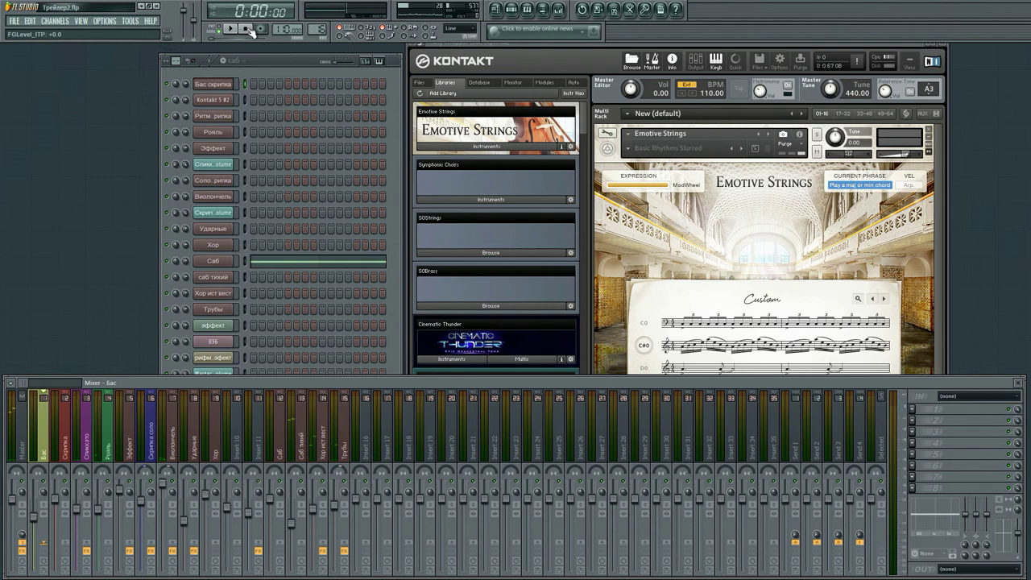
Save the project and open Трейлер2 мастеринг.flp, closing its FabFilter Pro-Q 2 window and selecting the Master channel.
click(16, 25)
click(24, 67)
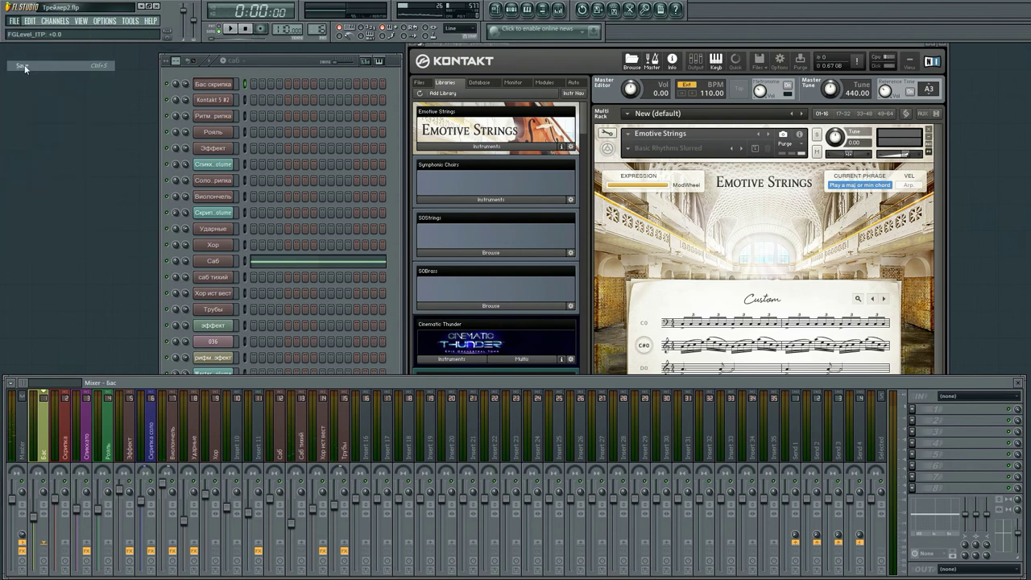
click(13, 20)
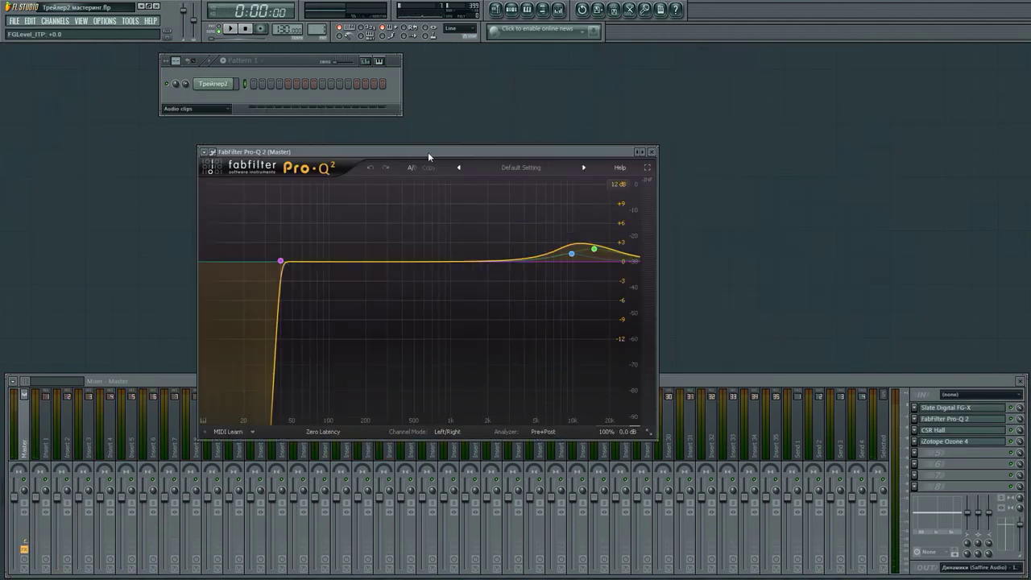
click(653, 152)
click(43, 445)
click(29, 445)
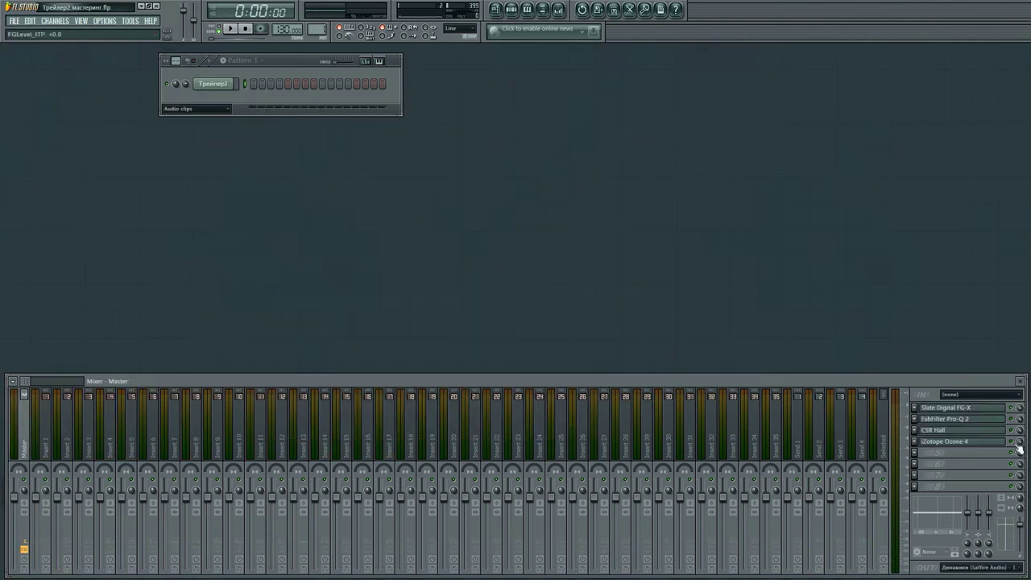
Play the mastering project, view the Трейлер2 audio clip in the playlist, and return to the Master mixer channel.
key(space)
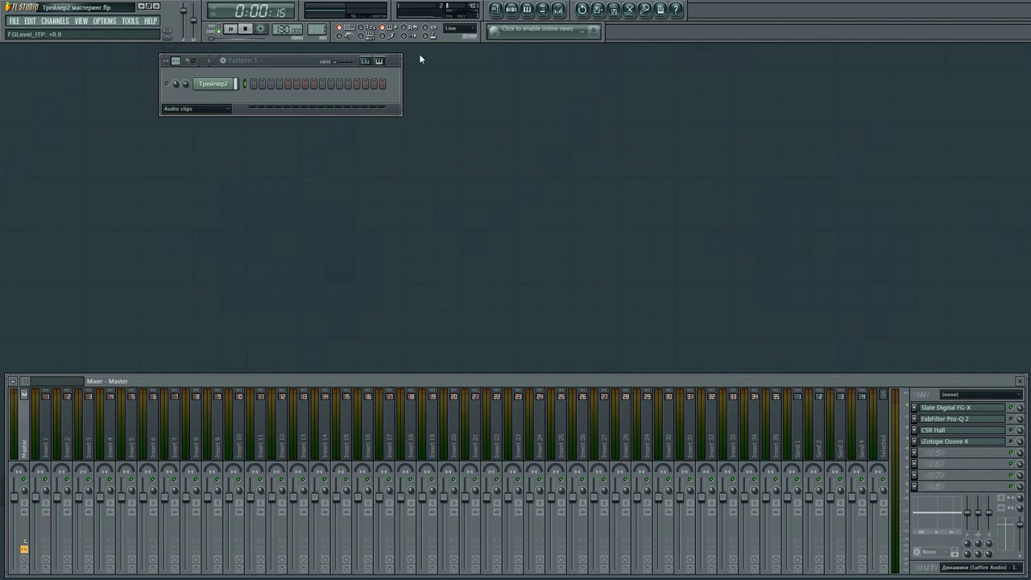
click(495, 8)
scroll(423, 71, down, 5)
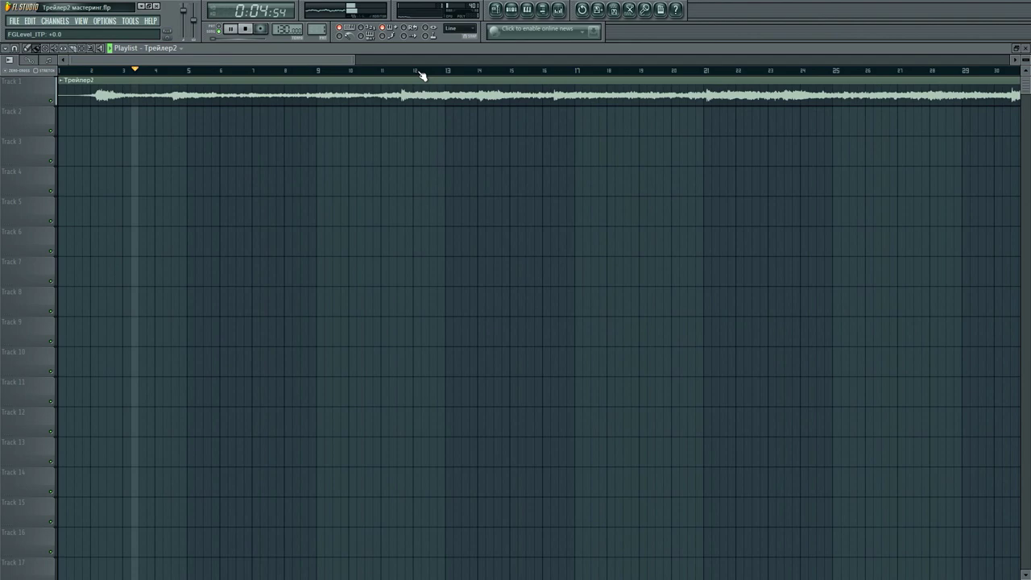
scroll(828, 72, down, 3)
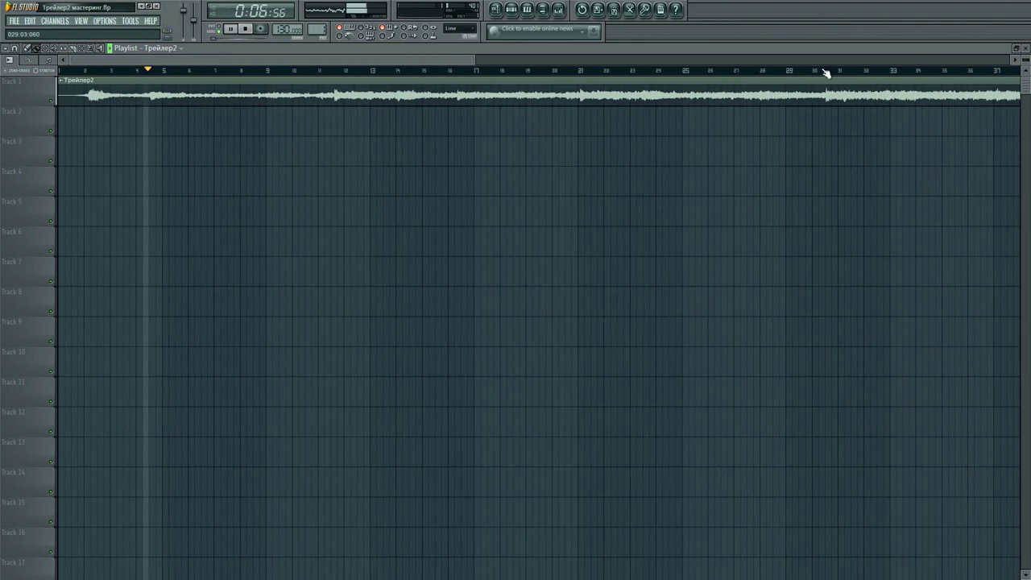
click(1025, 50)
click(21, 435)
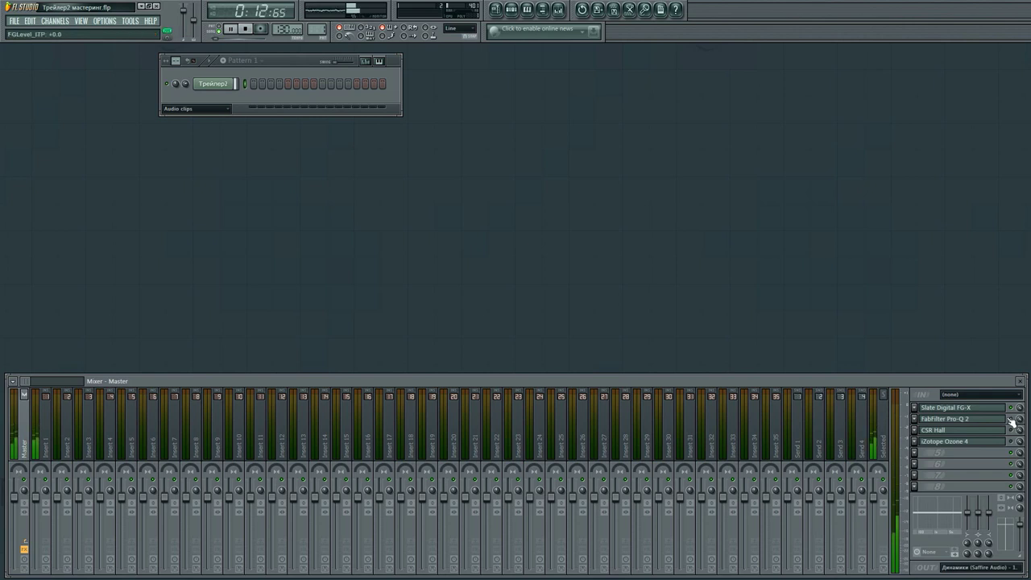
Show the FabFilter Pro-Q 2 equalizer curve on the Master channel during playback.
click(968, 421)
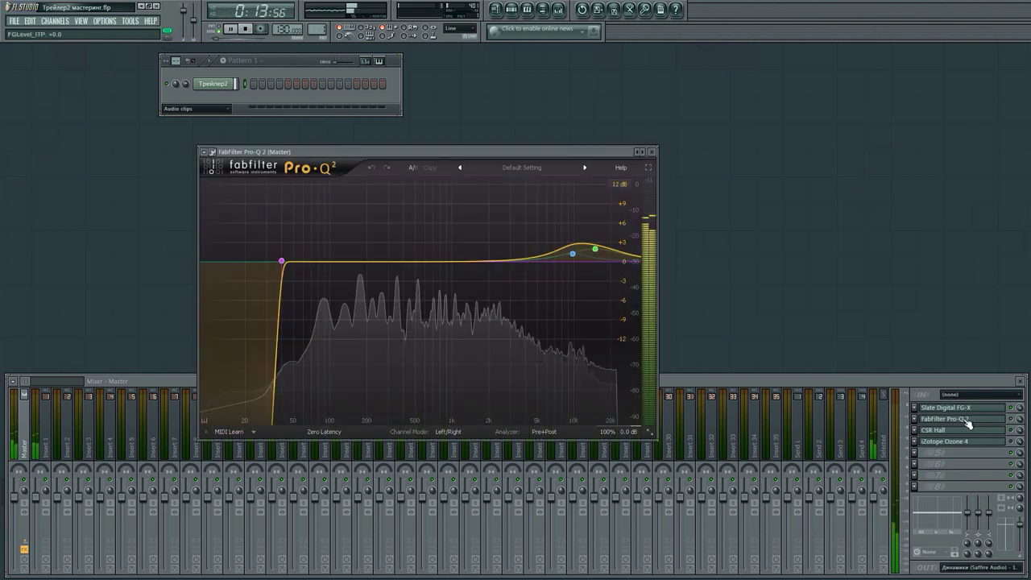
click(649, 167)
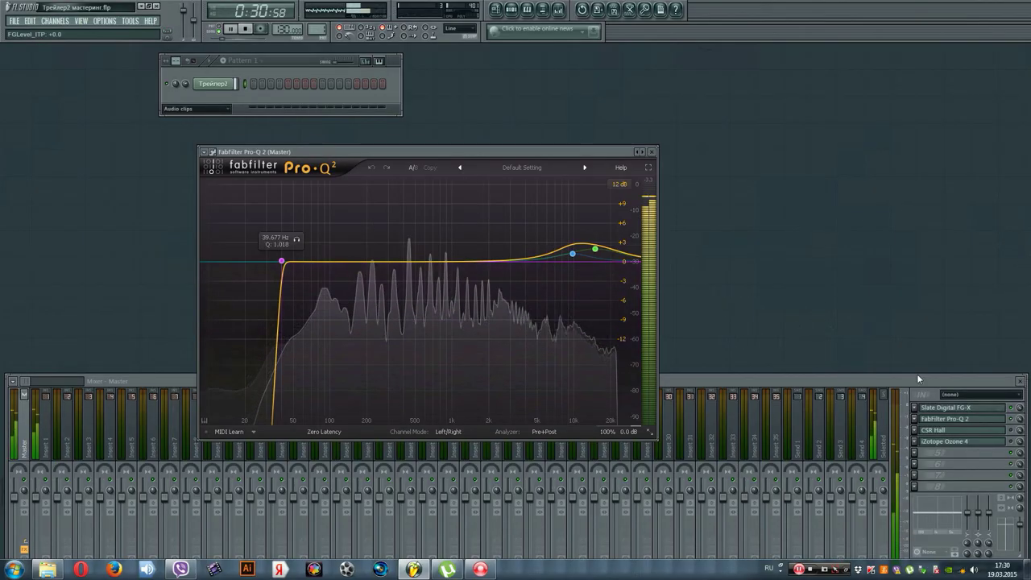
click(1015, 445)
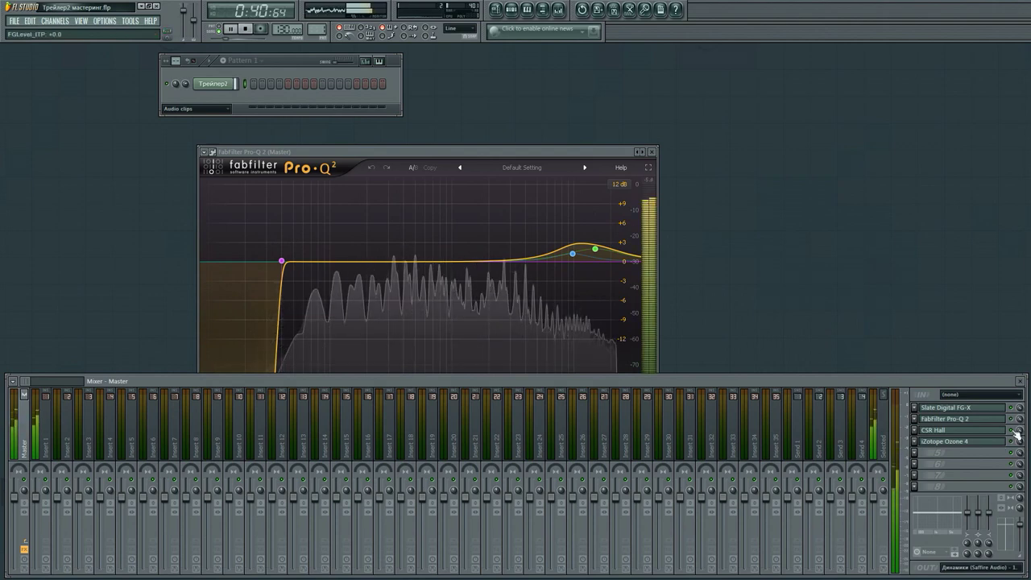
Show iZotope Ozone 4 from the Master channel's effects, closing FabFilter Pro-Q 2 and placing the Ozone window clear of the mixer.
click(951, 445)
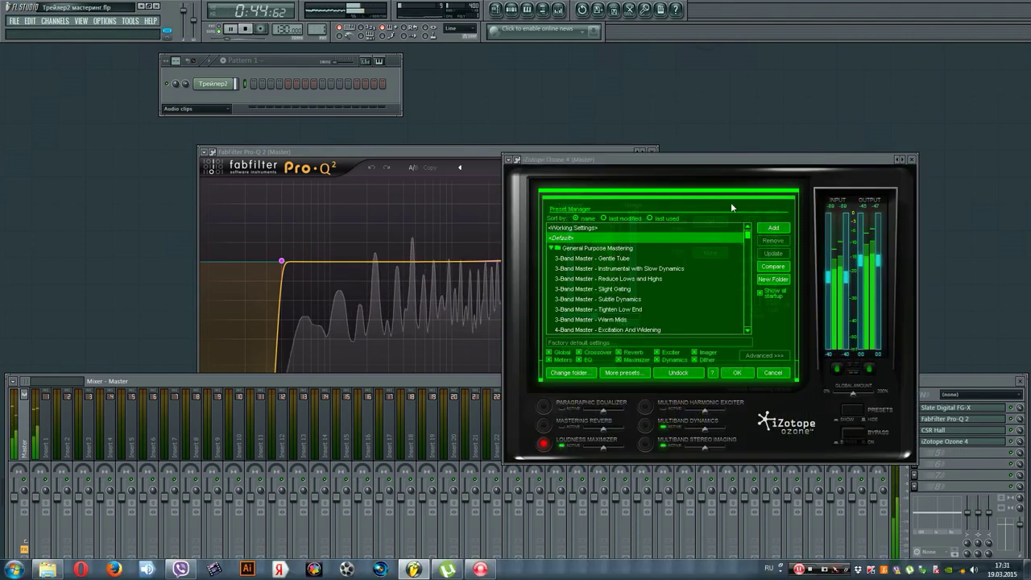
drag(708, 158, 743, 81)
drag(421, 147, 212, 104)
click(443, 111)
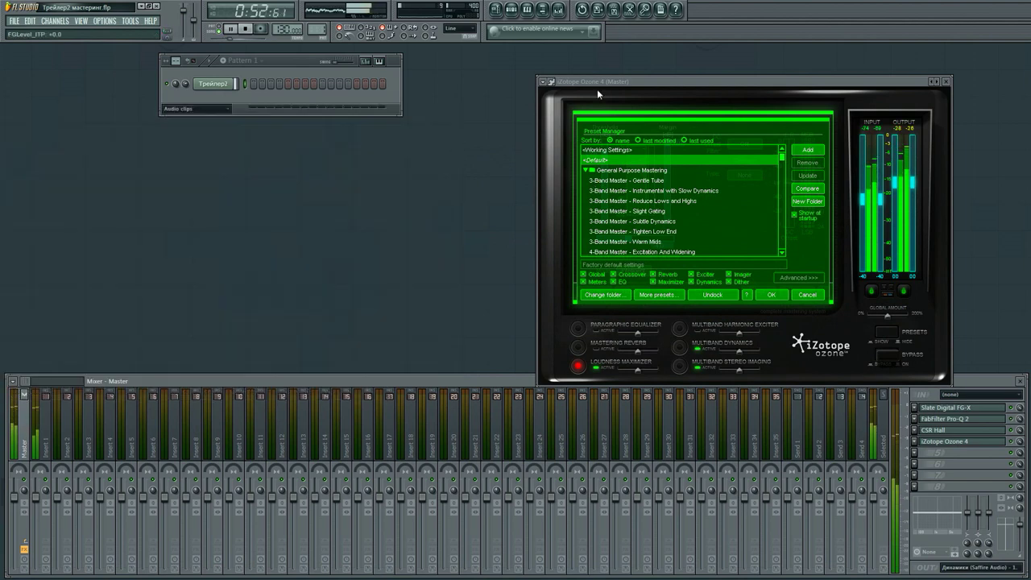
drag(606, 82, 535, 59)
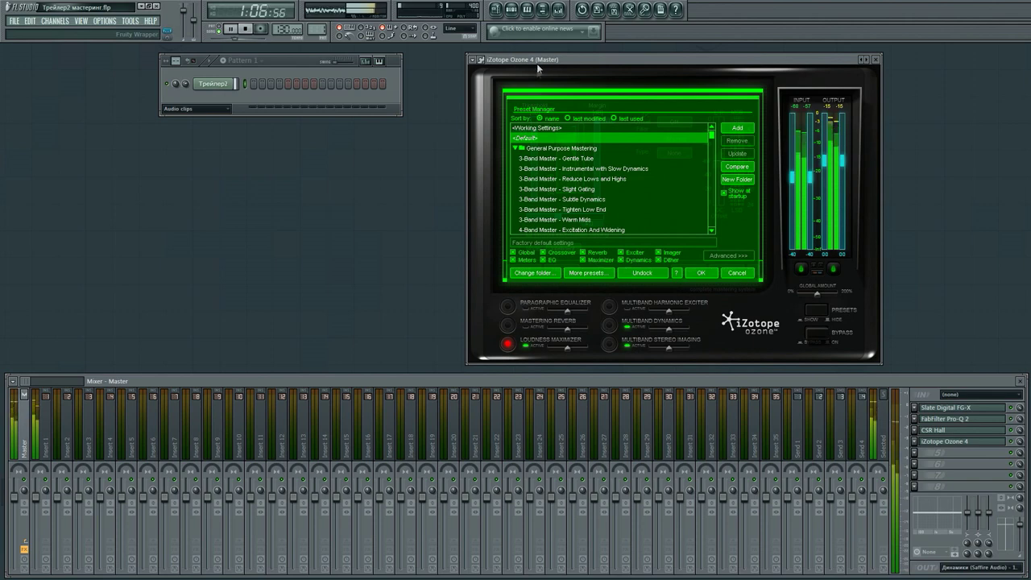
Dismiss Ozone's preset manager and examine the Multiband Dynamics settings of its frequency bands.
click(608, 327)
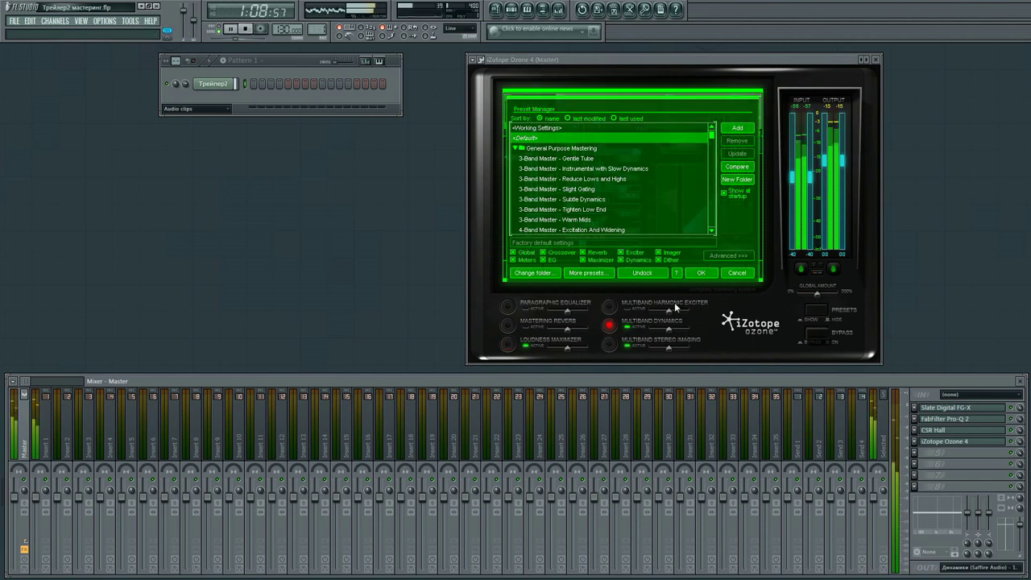
click(738, 277)
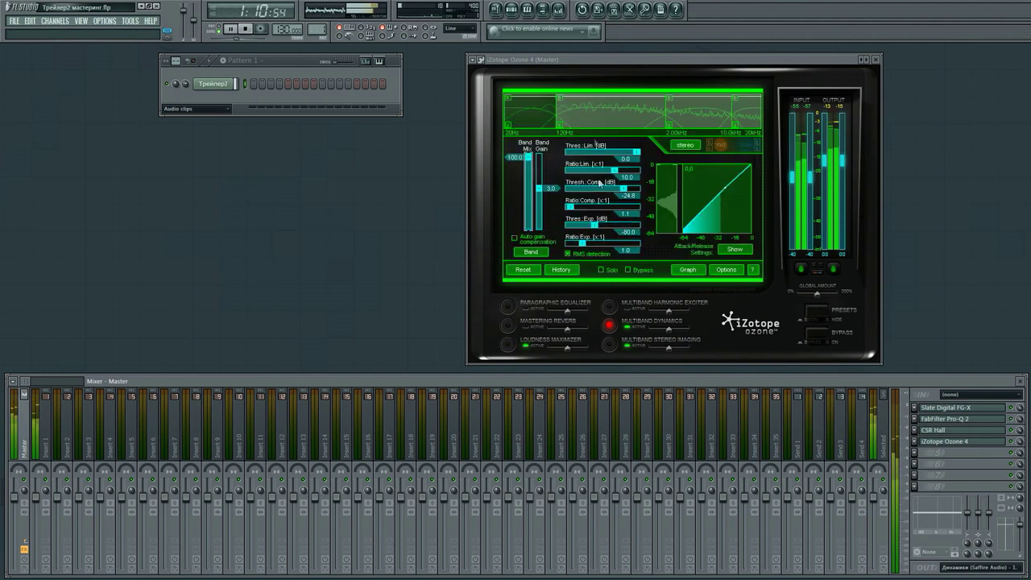
click(579, 122)
click(520, 115)
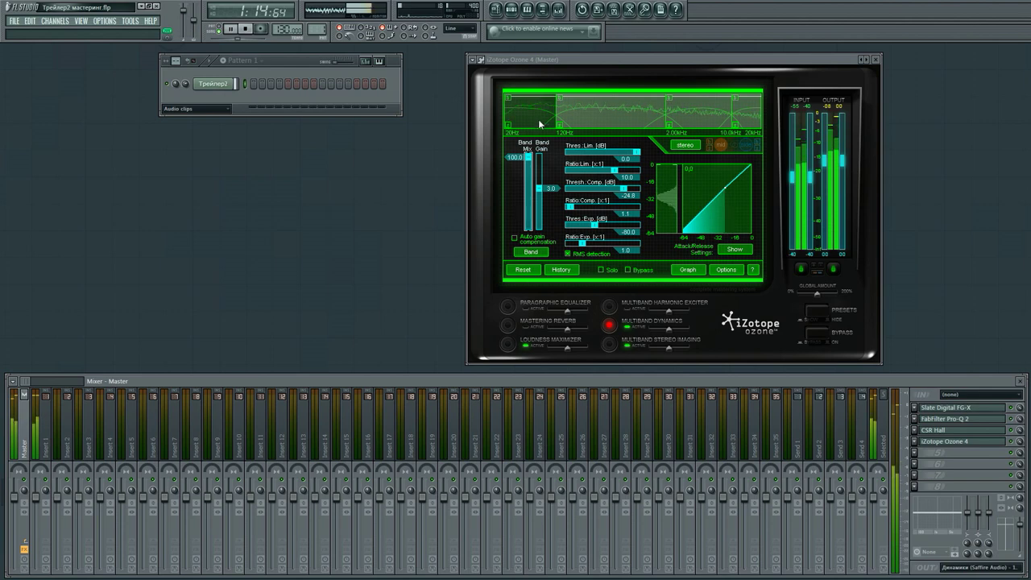
click(612, 125)
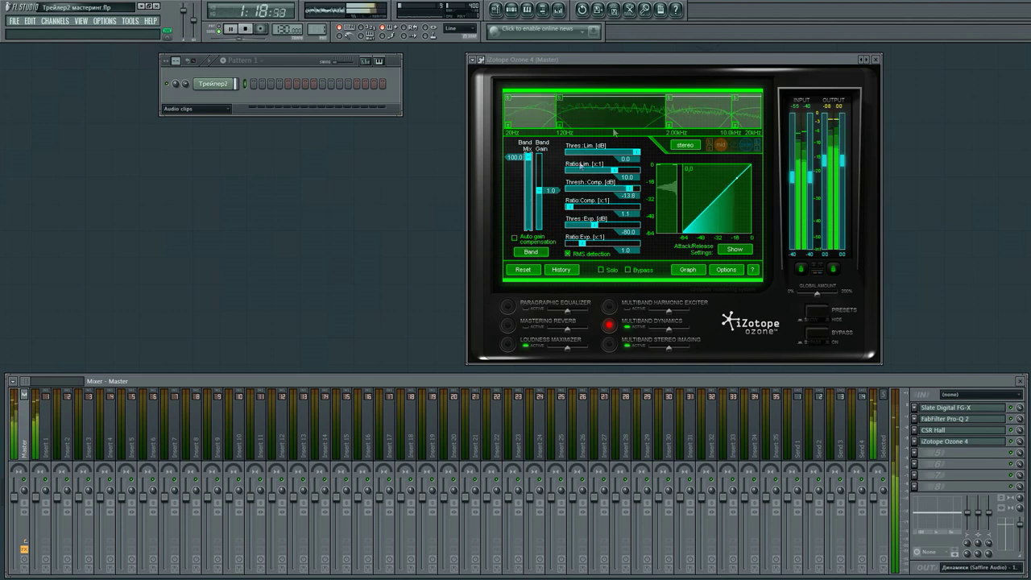
click(712, 121)
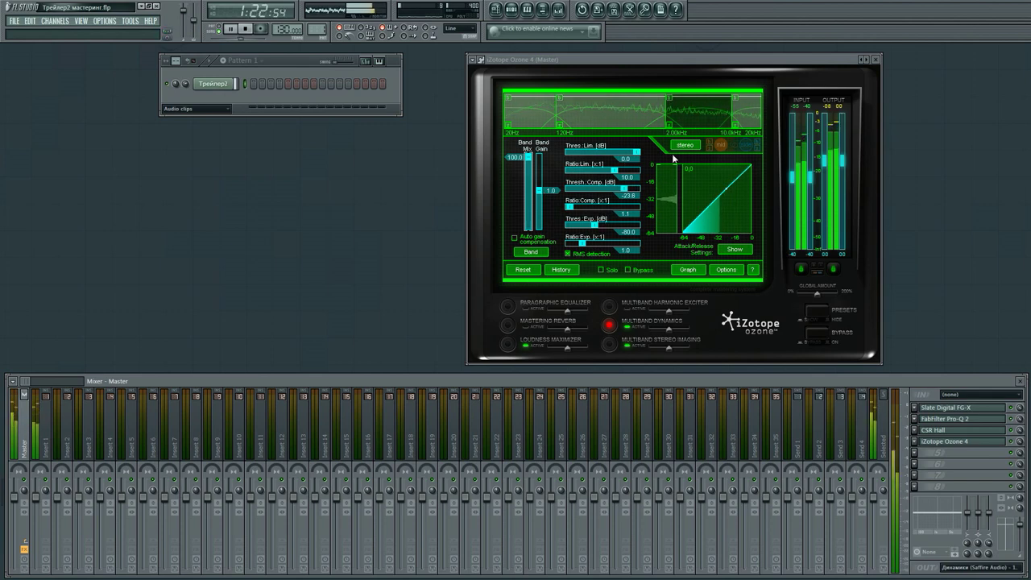
click(747, 121)
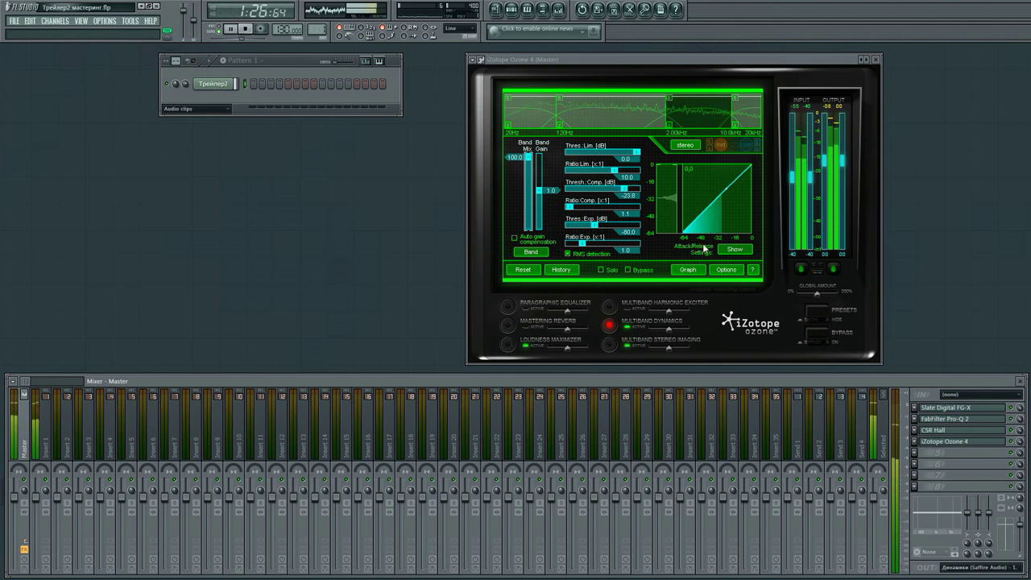
Review Ozone's Multiband Stereo Imaging and Loudness Maximizer settings, then close the plugin.
click(616, 342)
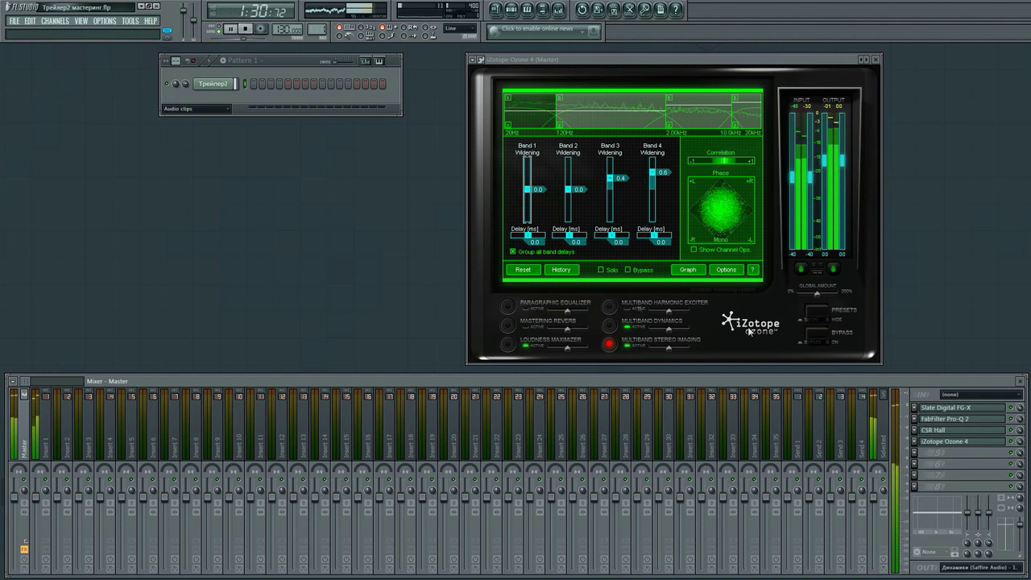
click(507, 344)
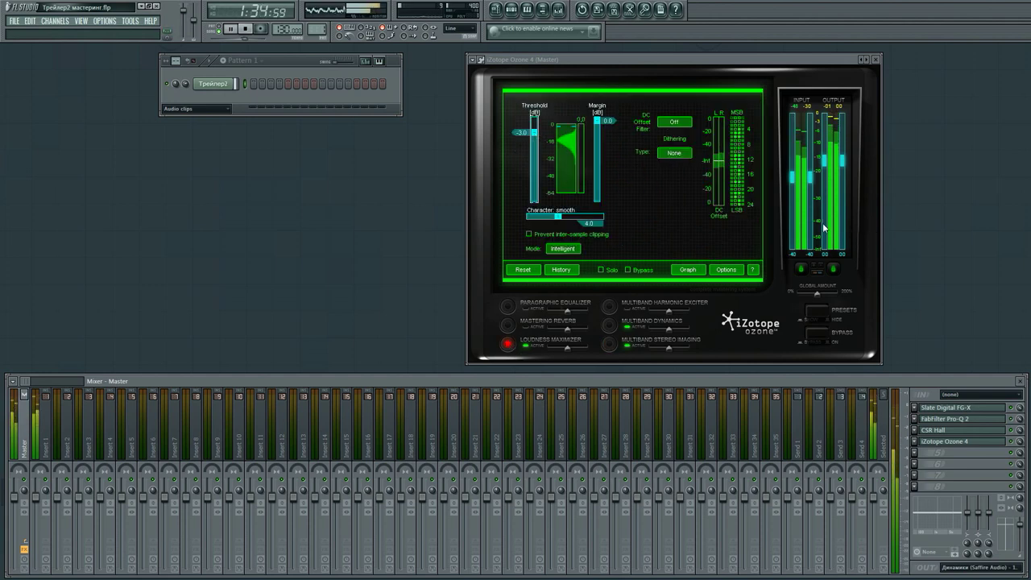
click(877, 60)
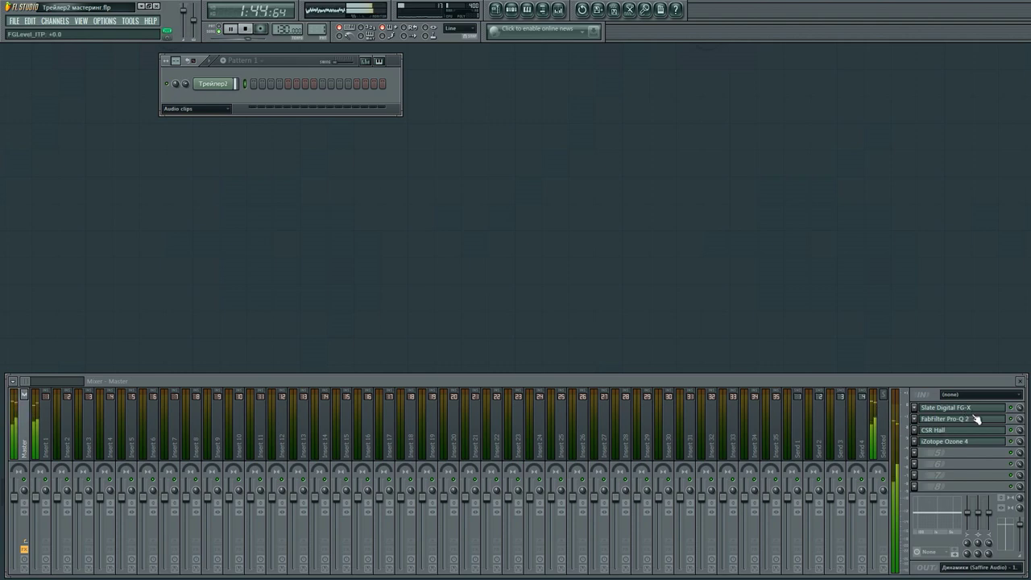
Show the CSR Hall reverb on the Master channel with Ozone closed, pausing playback and centring the reverb window.
click(939, 441)
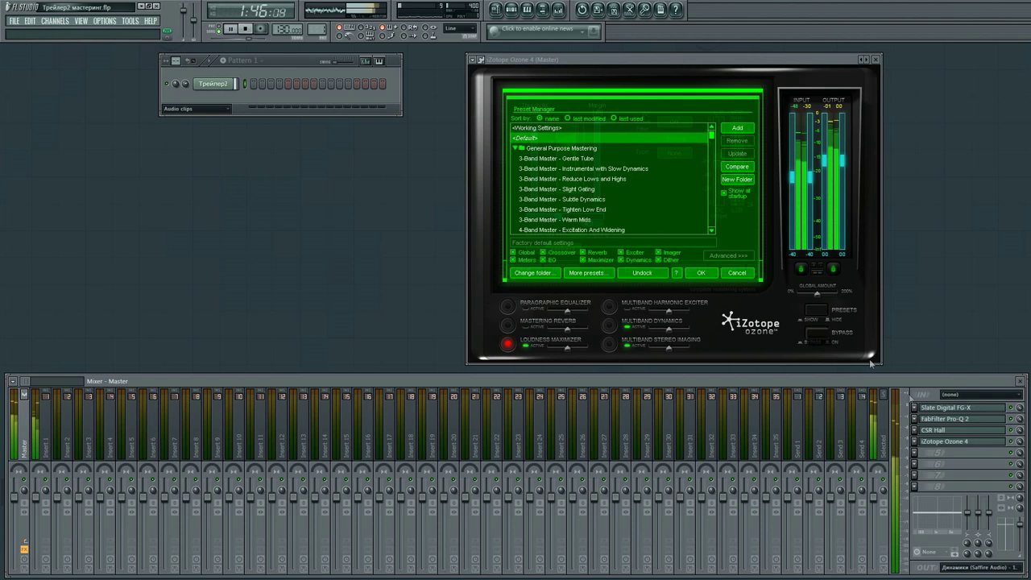
click(946, 430)
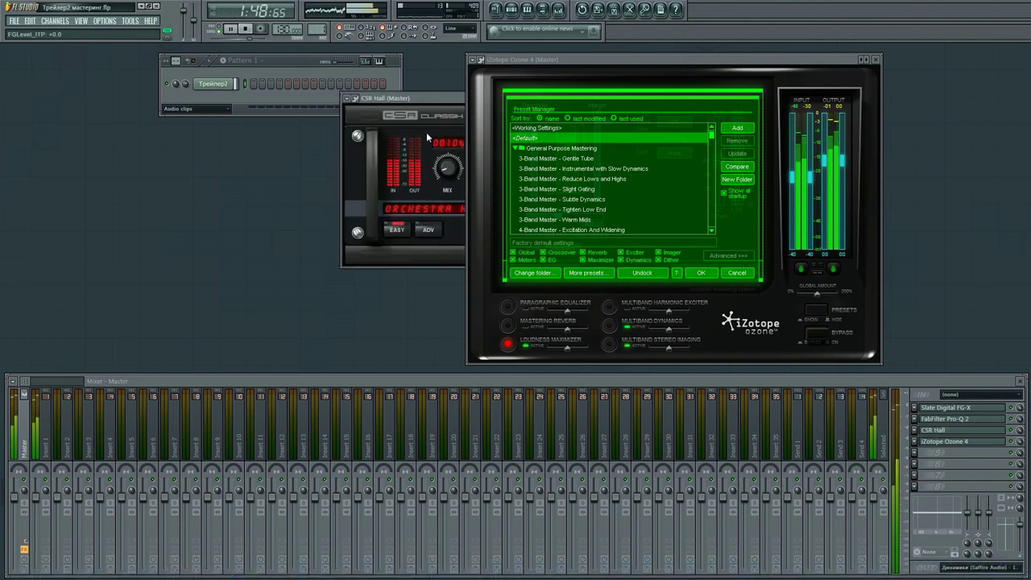
drag(435, 100, 113, 159)
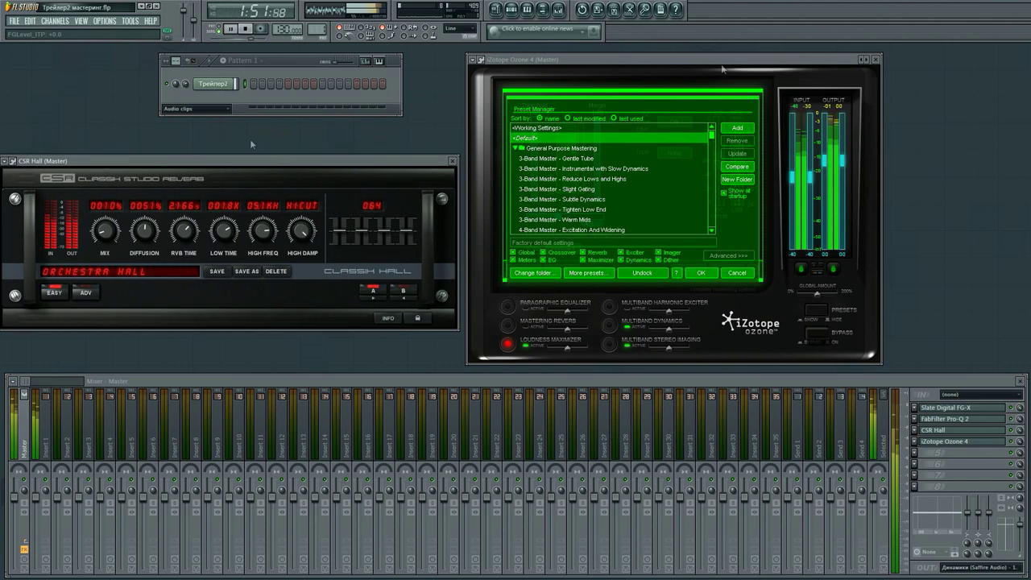
click(876, 59)
drag(337, 161, 698, 153)
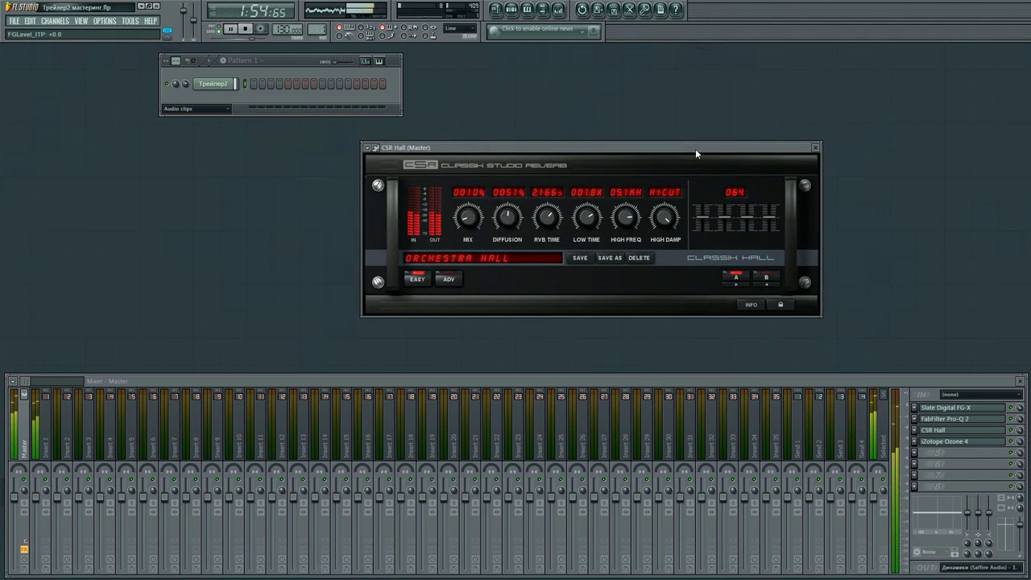
click(231, 29)
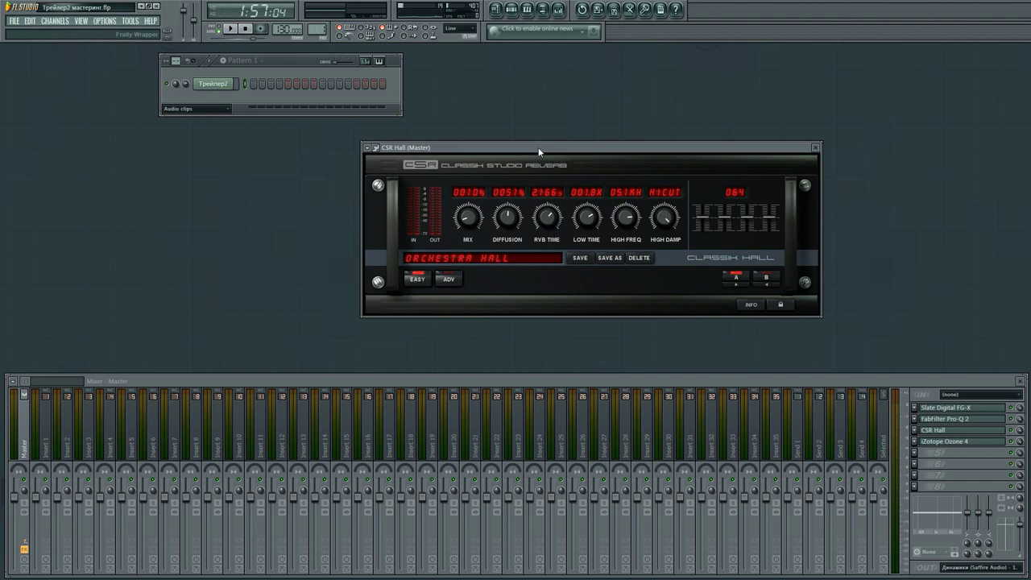
drag(539, 148, 500, 154)
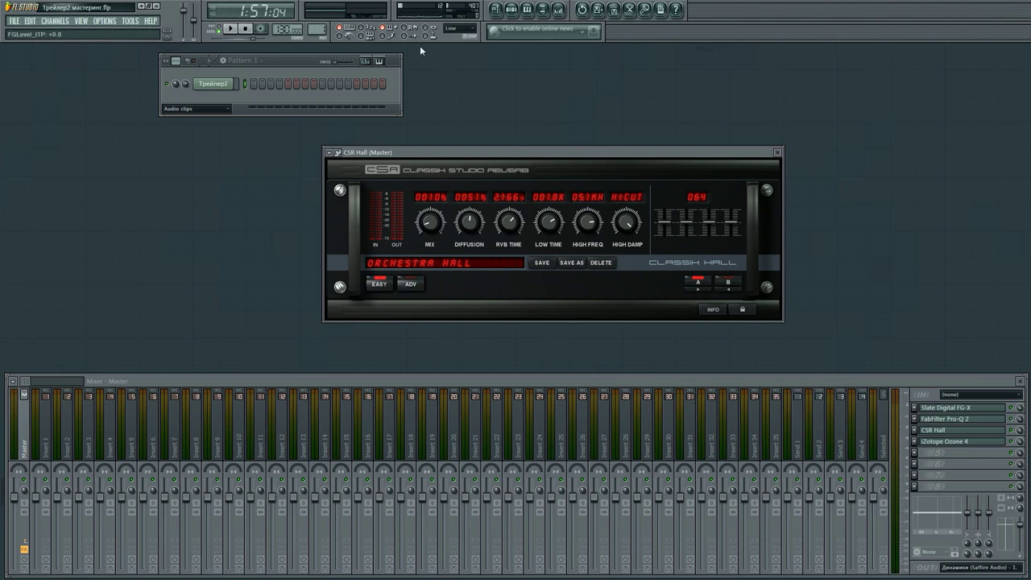
click(26, 427)
click(45, 419)
click(25, 425)
key(Left)
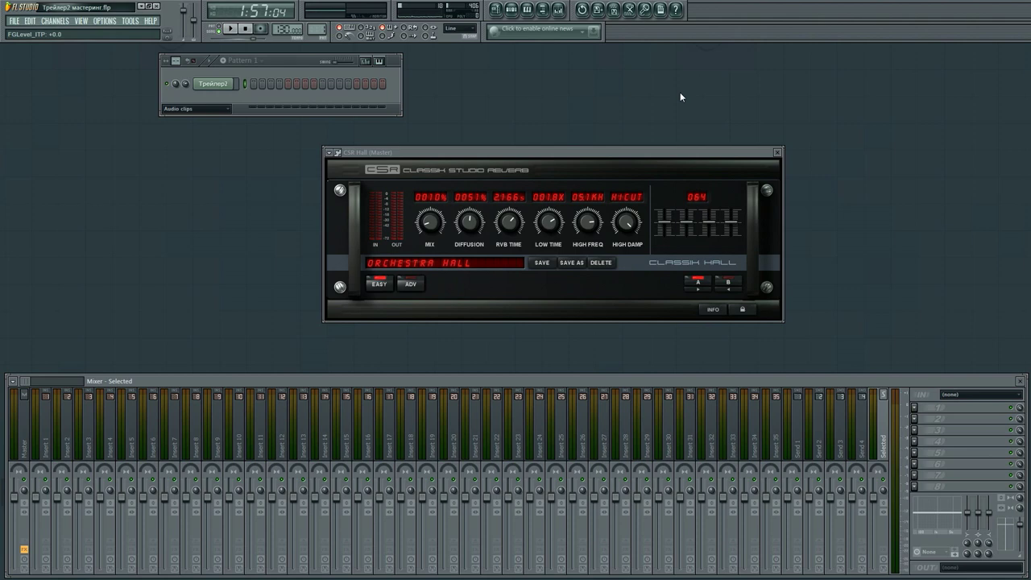